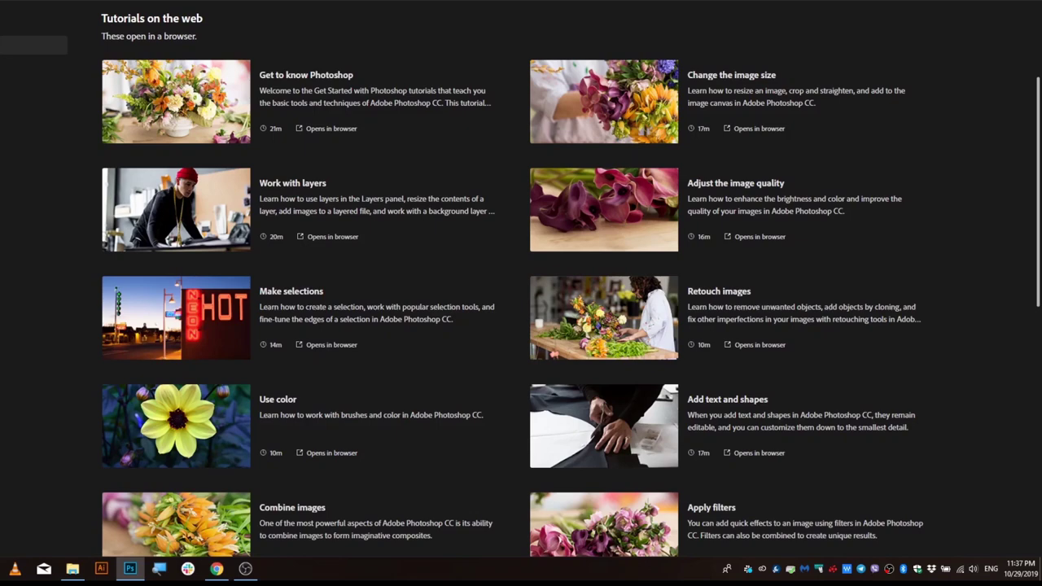
# - Create a new 1500 × 1500 px document named 'Photo Manipulation' at 300 pixels/inch
pyautogui.hotkey('ctrl', 'n')
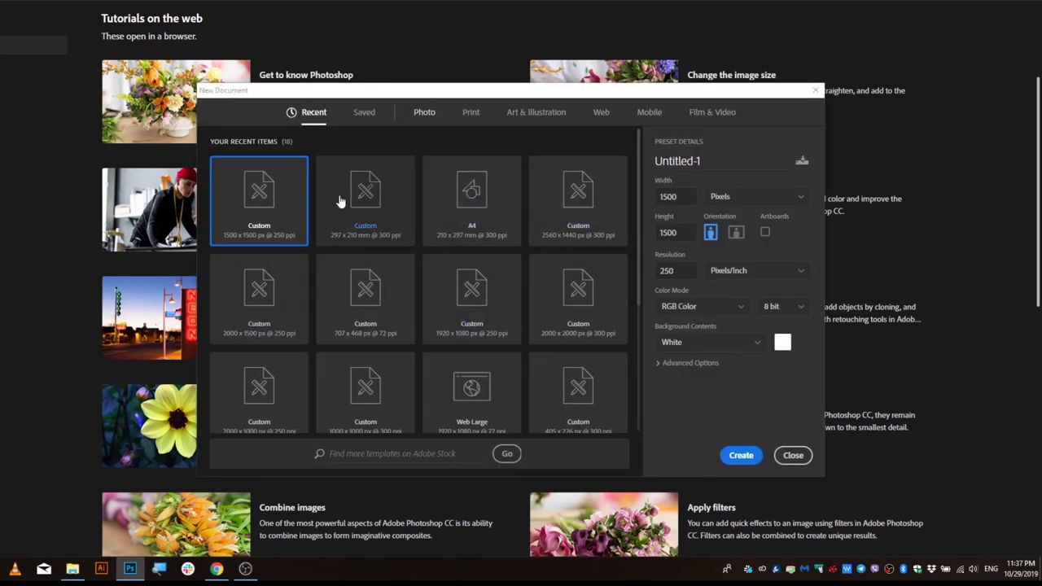
pyautogui.doubleClick(713, 162)
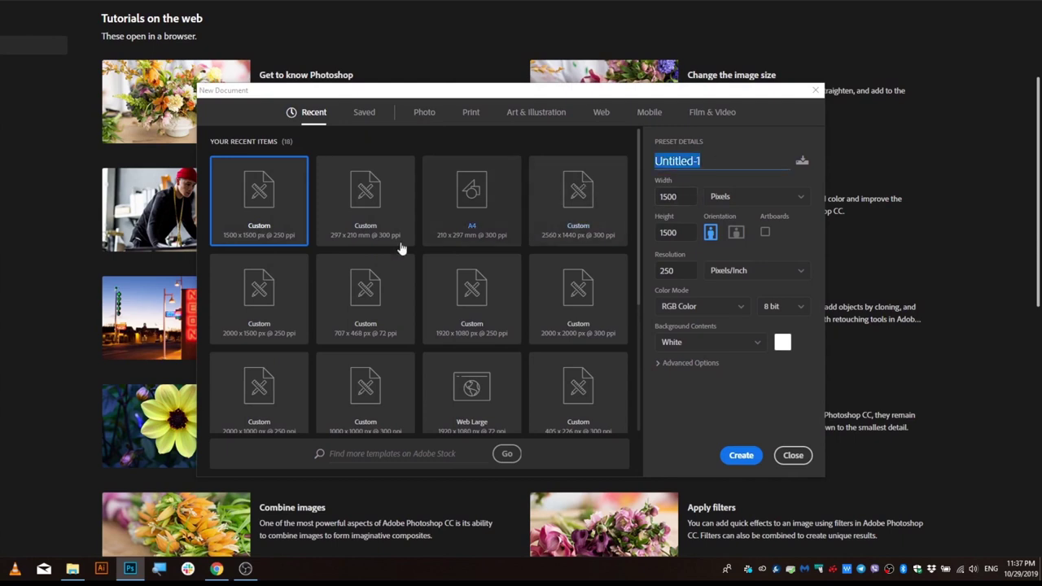
pyautogui.write('Photo Manipulation')
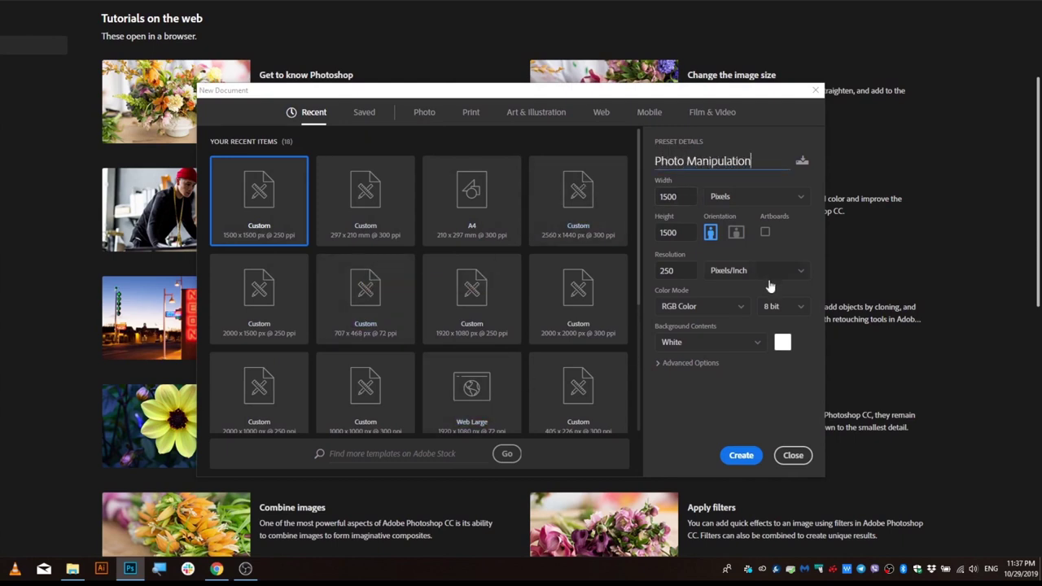
pyautogui.doubleClick(684, 269)
pyautogui.write('300')
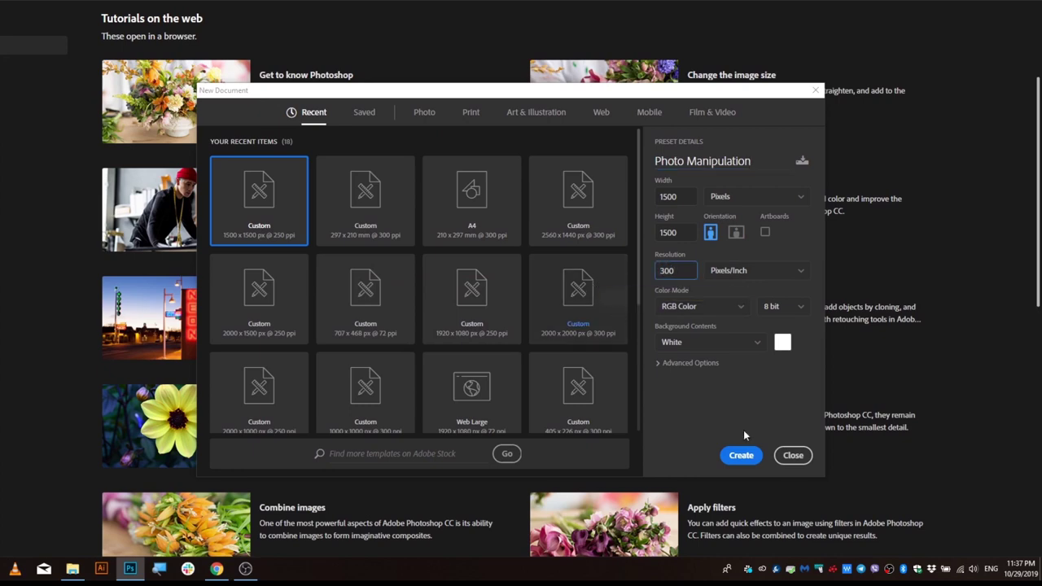
pyautogui.click(732, 458)
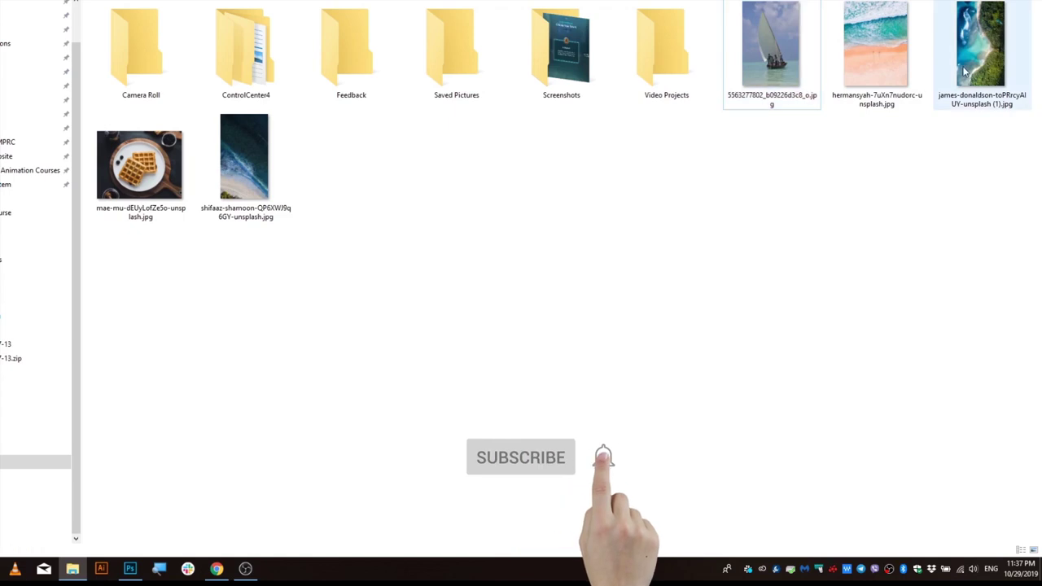
# - Place the aerial beach photo, scale it over the canvas and nudge it slightly down
pyautogui.moveTo(964, 72); pyautogui.dragTo(390, 298)
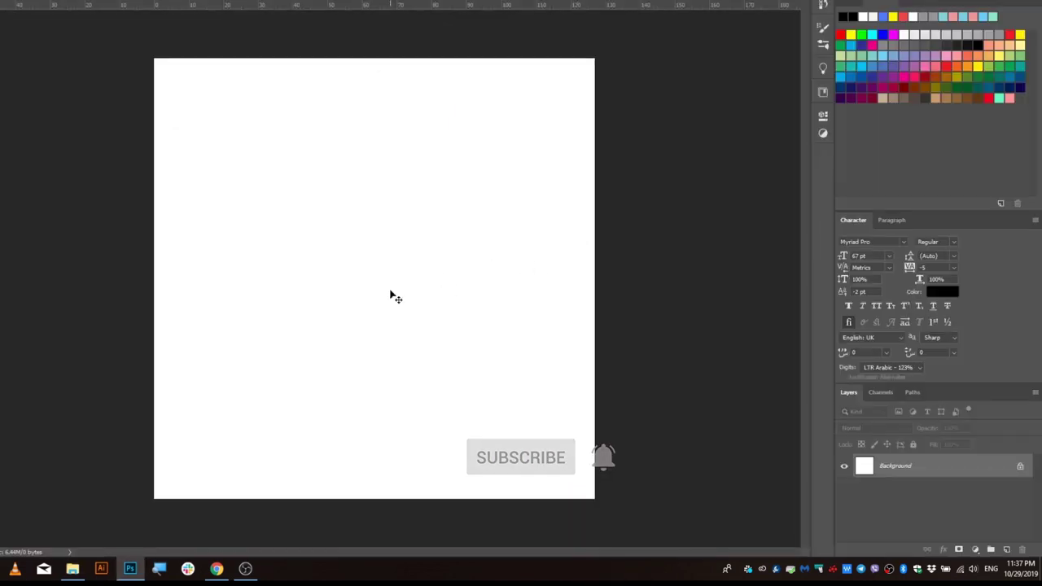
pyautogui.hotkey('ctrl', '-')
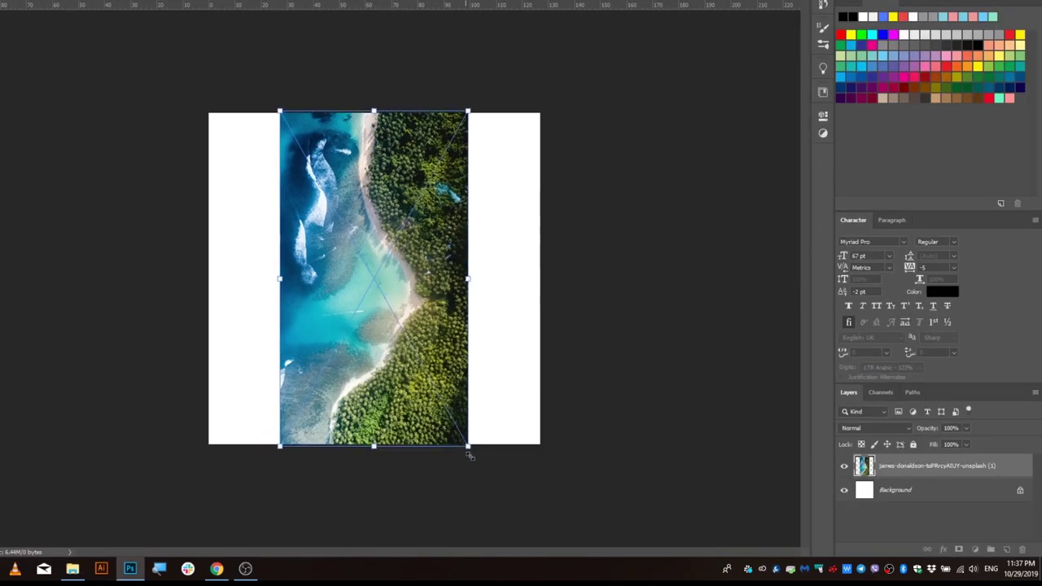
pyautogui.moveTo(468, 447); pyautogui.dragTo(686, 497)
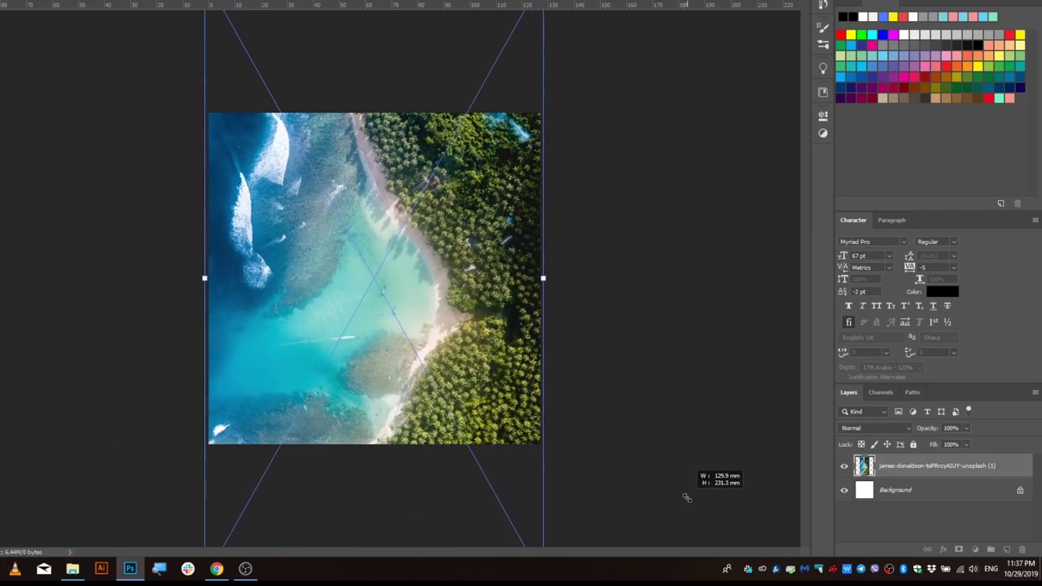
pyautogui.moveTo(483, 327); pyautogui.dragTo(484, 345)
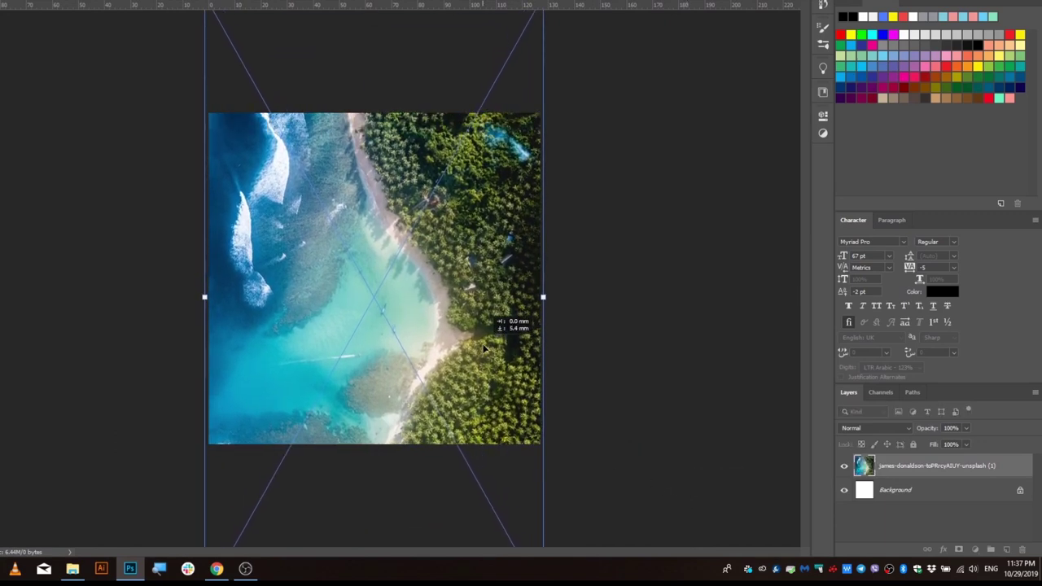
pyautogui.press('Return')
# - Zoom in to inspect the placed beach photo and browse the View menu
pyautogui.hotkey('ctrl', '+')
pyautogui.hotkey('ctrl', '+')
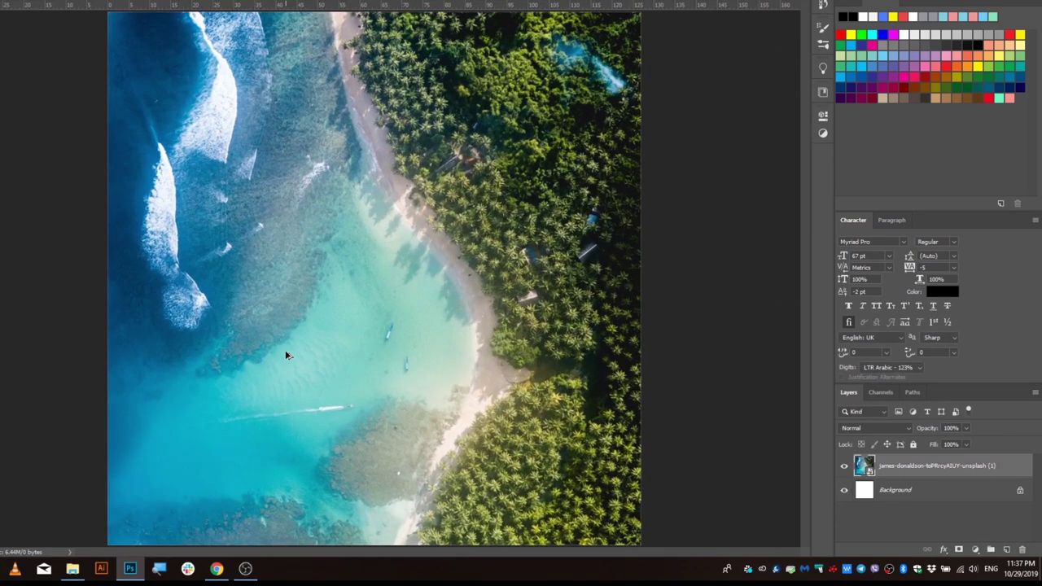
pyautogui.scroll(3, 282, 279)
pyautogui.scroll(-3, 440, 266)
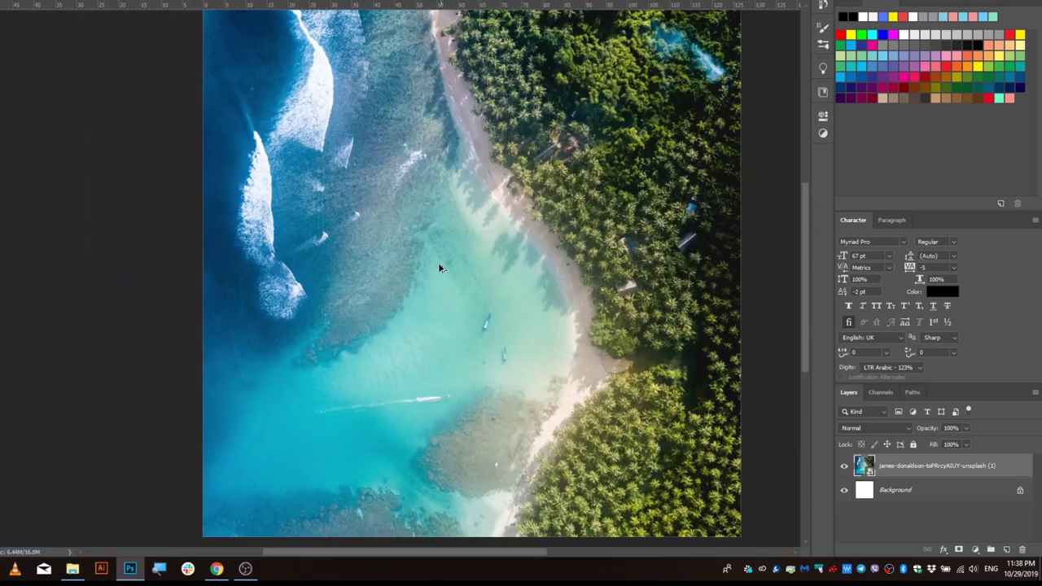
pyautogui.scroll(-1, 437, 268)
pyautogui.scroll(1, 418, 279)
pyautogui.scroll(-1, 402, 283)
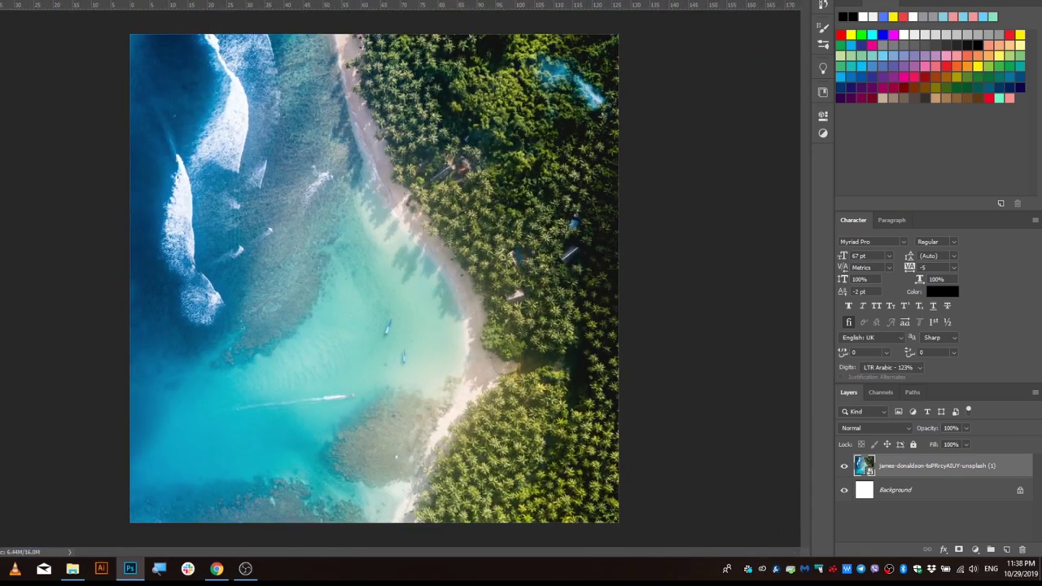
pyautogui.hotkey('alt', 'v')
pyautogui.press('Left')
pyautogui.press('Left')
pyautogui.press('Down')
pyautogui.press('Escape')
# - Grade the beach in Camera Raw: Highlights -93, Shadows +51, Whites -63, Dehaze +33, Vibrance +11
pyautogui.hotkey('ctrl', 'shift', 'a')
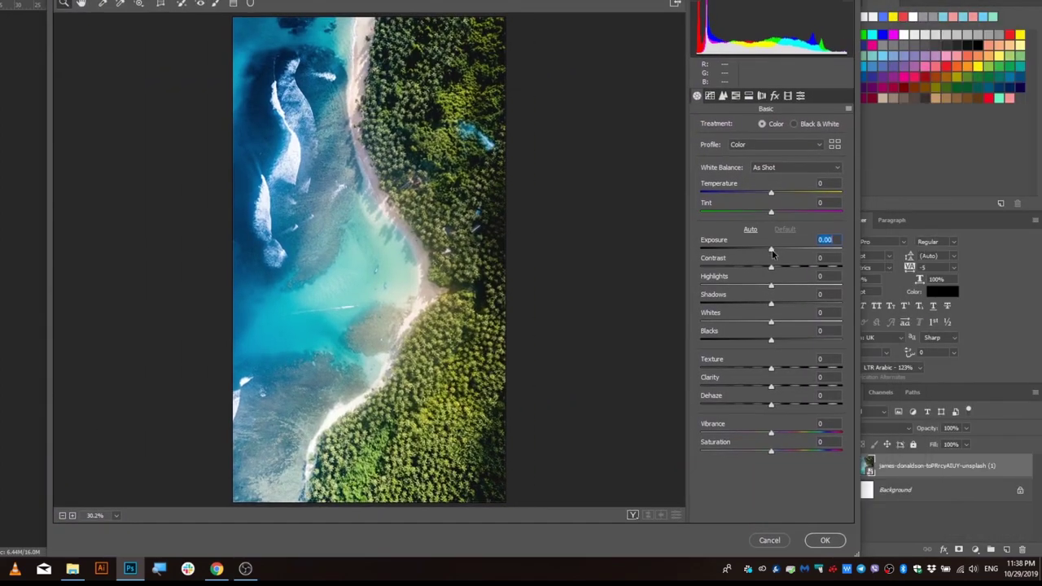
pyautogui.press('Up')
pyautogui.press('Up')
pyautogui.press('Up')
pyautogui.hotkey('ctrl', '+')
pyautogui.hotkey('ctrl', '+')
pyautogui.hotkey('ctrl', '+')
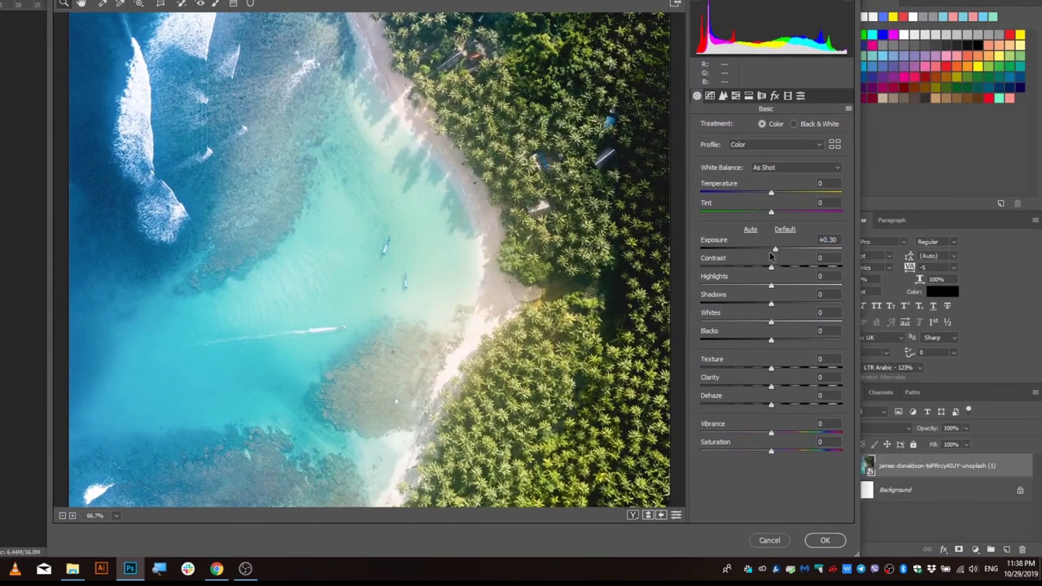
pyautogui.moveTo(776, 255); pyautogui.dragTo(708, 296)
pyautogui.moveTo(777, 255)
pyautogui.mouseDown()
pyautogui.moveTo(765, 271)
pyautogui.moveTo(784, 305)
pyautogui.moveTo(797, 305)
pyautogui.mouseUp()
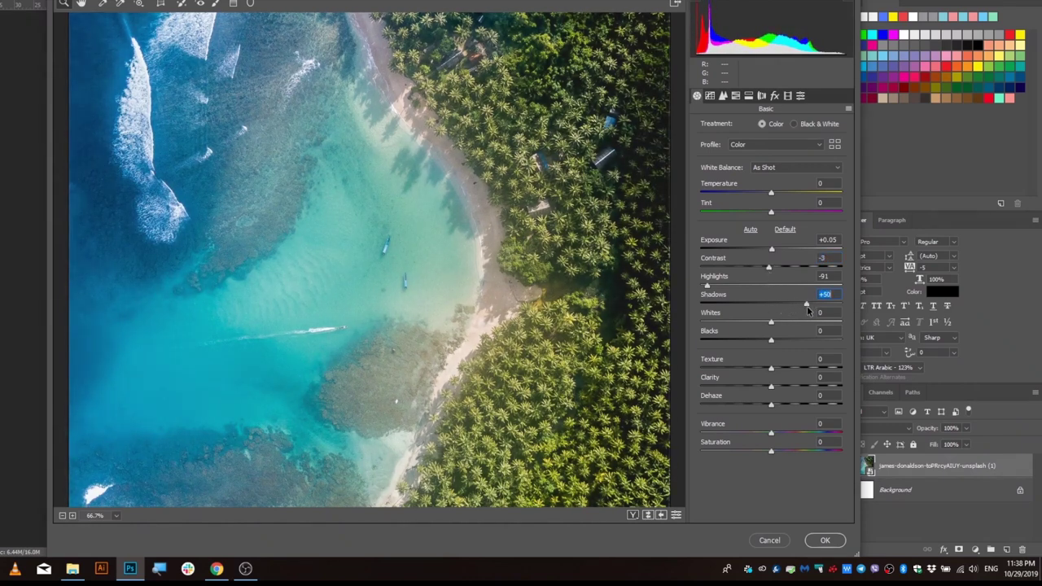
pyautogui.moveTo(778, 343)
pyautogui.mouseDown()
pyautogui.moveTo(748, 344)
pyautogui.moveTo(780, 345)
pyautogui.moveTo(734, 323)
pyautogui.mouseUp()
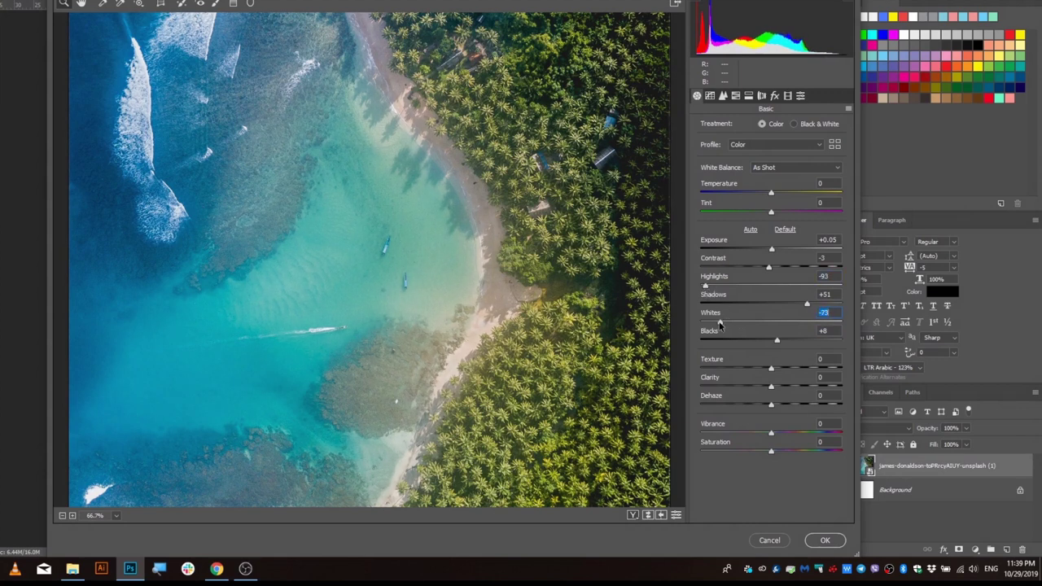
pyautogui.moveTo(771, 387); pyautogui.dragTo(799, 405)
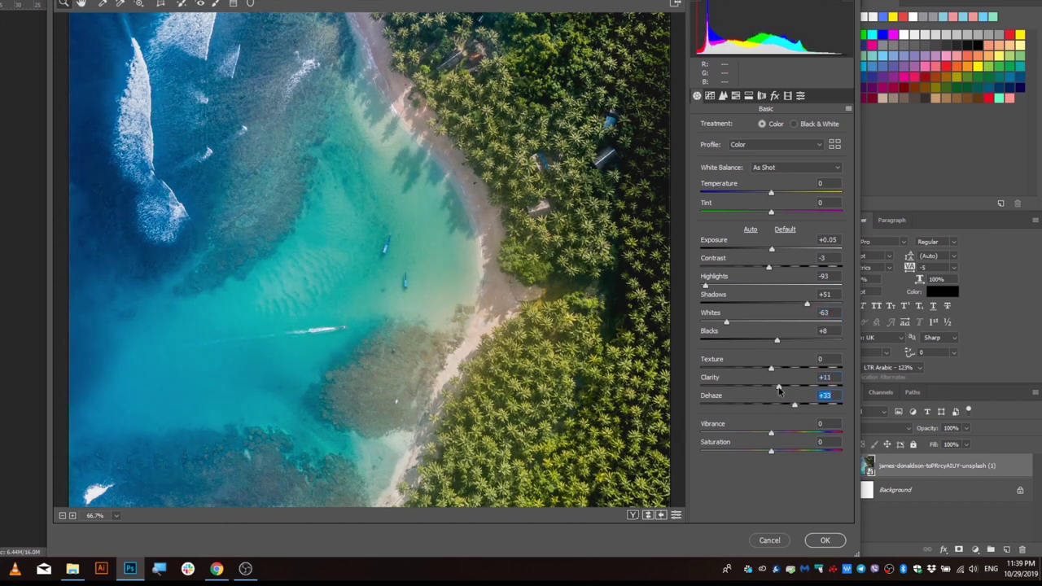
pyautogui.moveTo(780, 437); pyautogui.dragTo(775, 459)
pyautogui.click(825, 539)
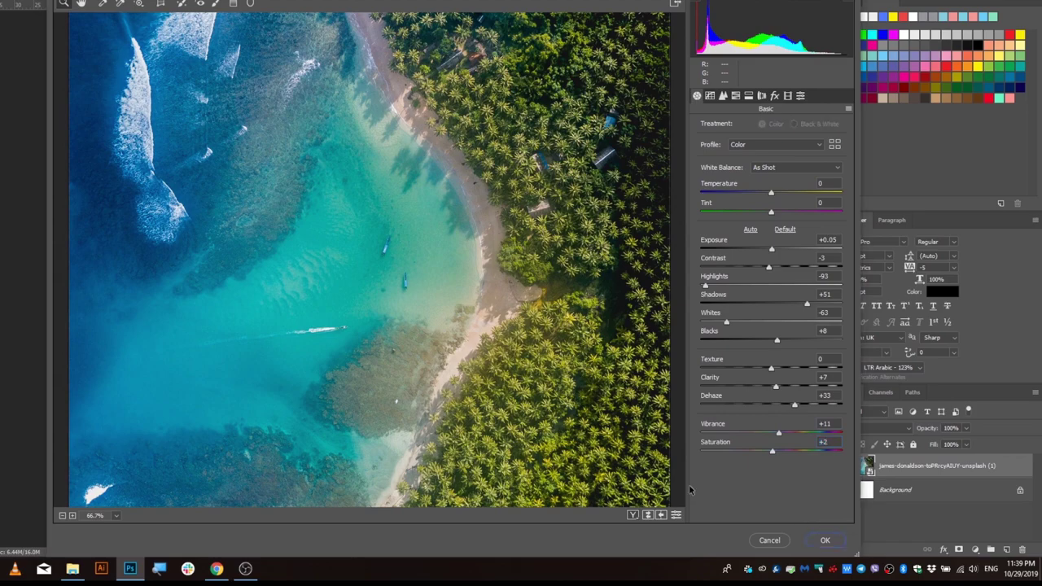
# - Toggle the beach photo's colour grade off and on to compare
pyautogui.scroll(3, 373, 319)
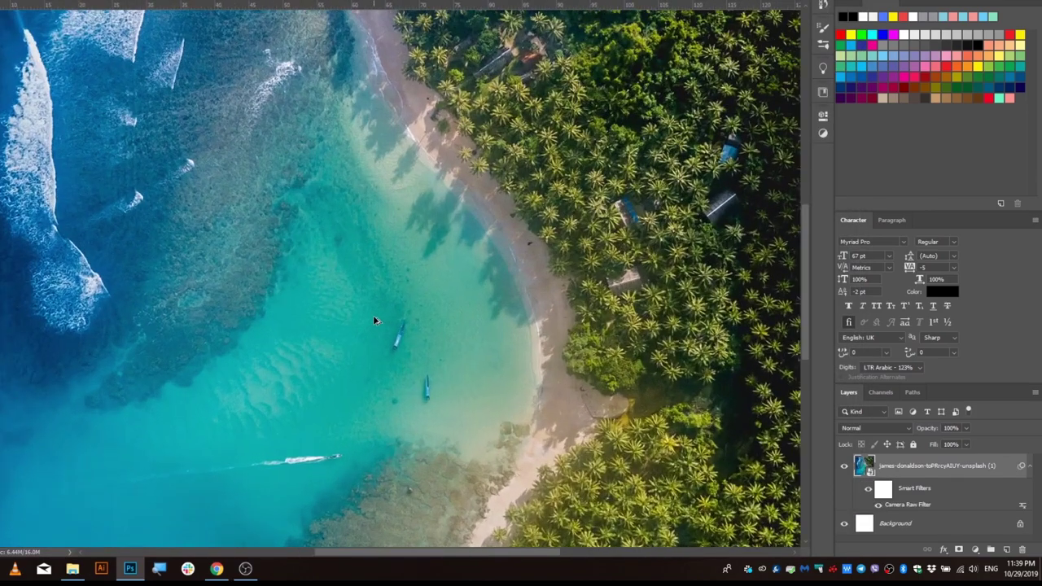
pyautogui.scroll(-3, 373, 319)
pyautogui.scroll(1, 373, 319)
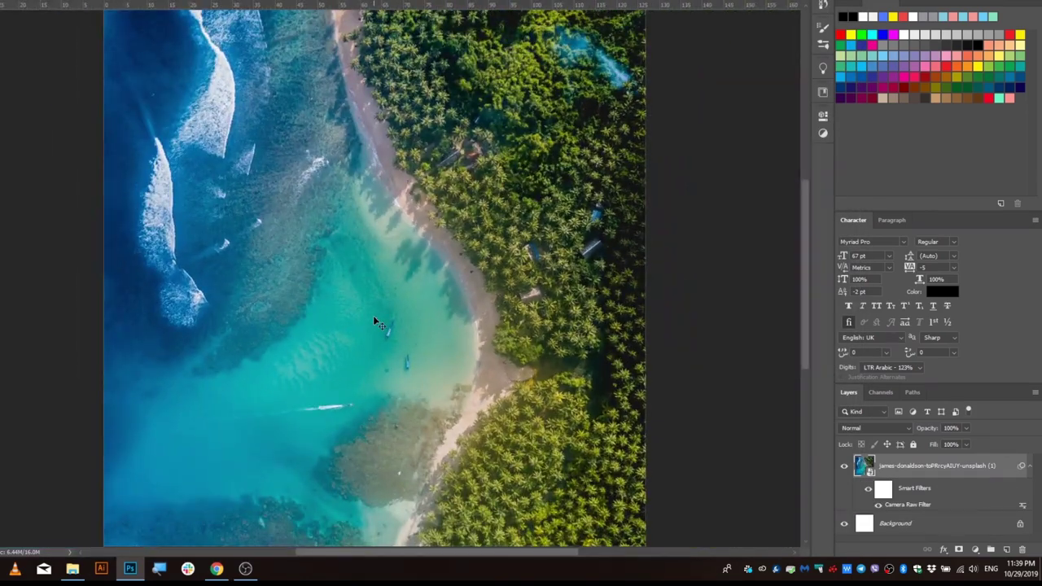
pyautogui.click(868, 491)
pyautogui.click(868, 491)
# - Place the waffle photo as a slightly smaller layer at 100% opacity
pyautogui.moveTo(139, 164)
pyautogui.mouseDown()
pyautogui.moveTo(493, 345)
pyautogui.moveTo(387, 279)
pyautogui.mouseUp()
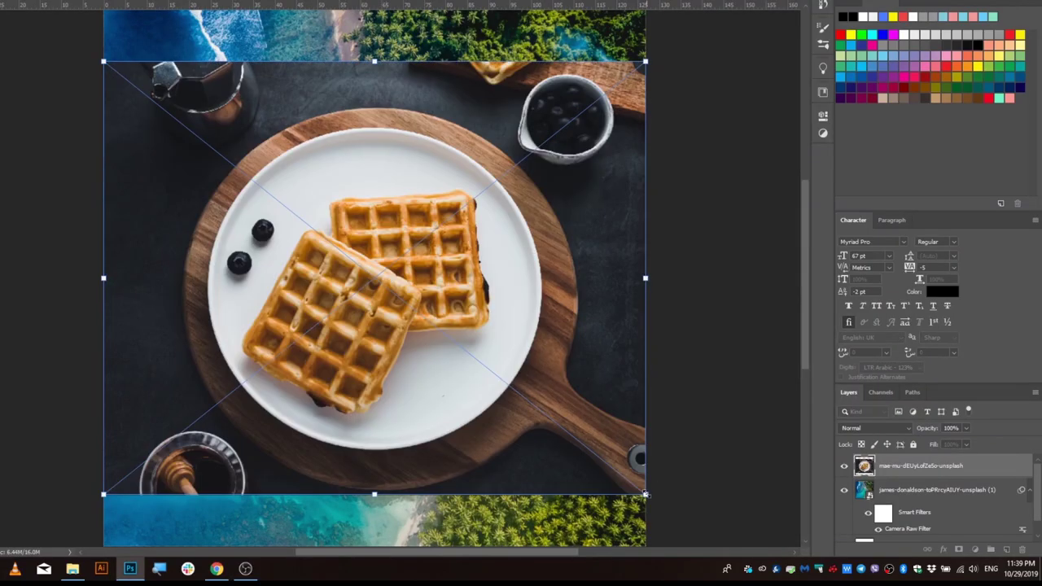
pyautogui.moveTo(644, 493); pyautogui.dragTo(637, 488)
pyautogui.press('Return')
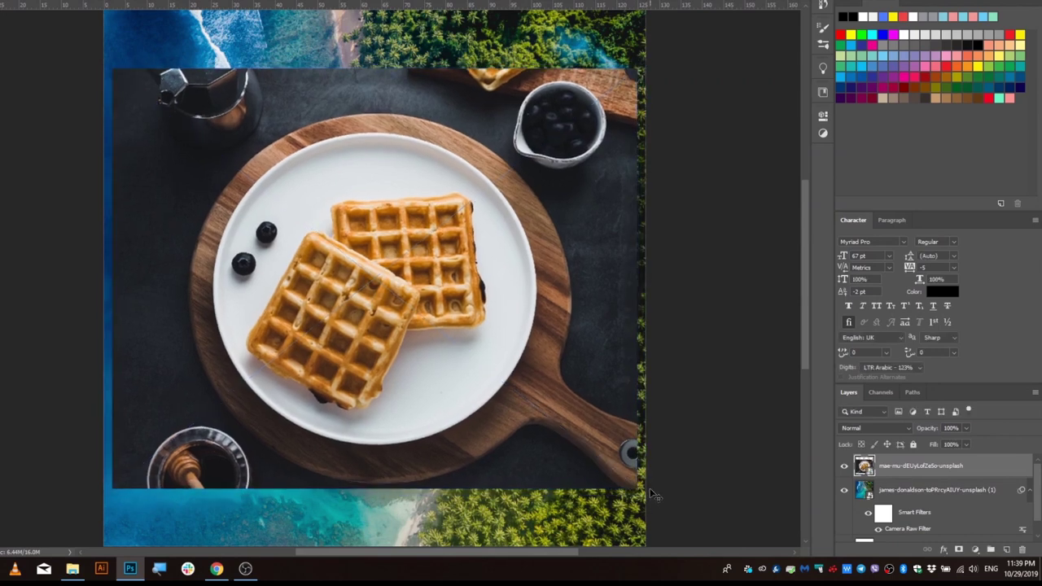
pyautogui.moveTo(955, 443); pyautogui.dragTo(942, 444)
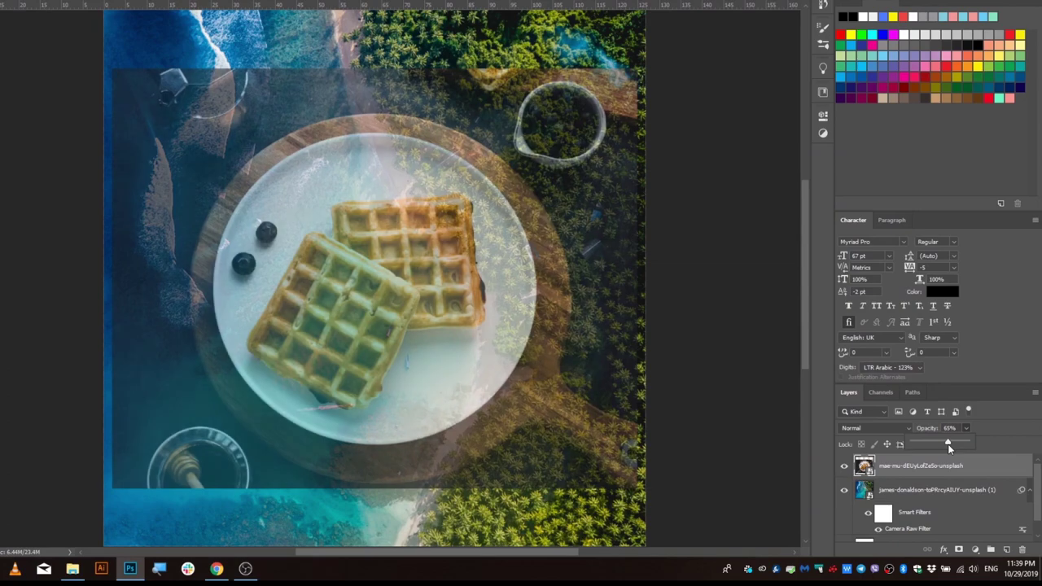
pyautogui.moveTo(955, 443); pyautogui.dragTo(972, 443)
# - Quick-select both waffles, extending over the back waffle up to its top edge
pyautogui.scroll(2, 443, 319)
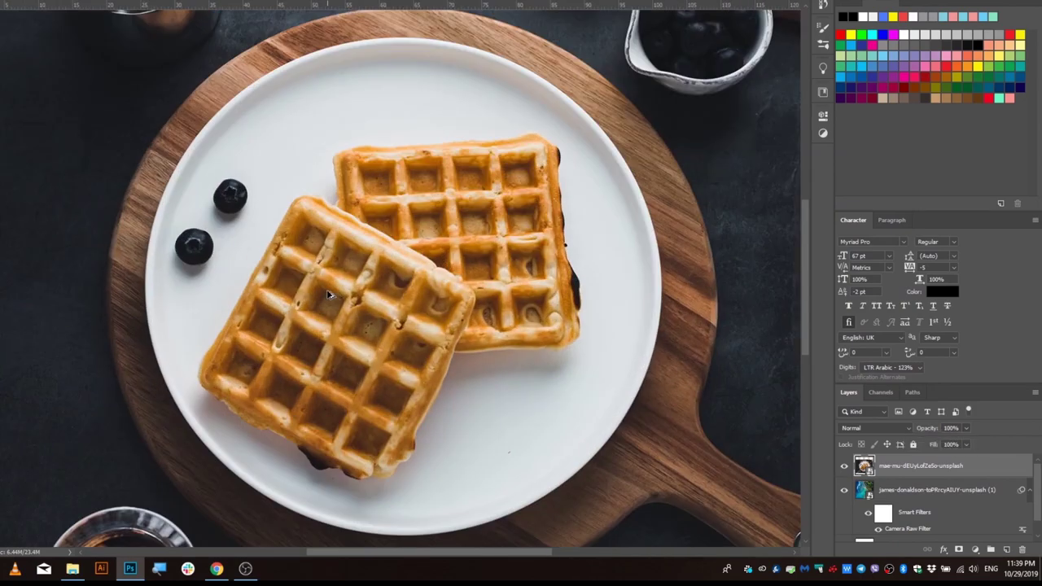
pyautogui.scroll(2, 444, 318)
pyautogui.scroll(2, 248, 73)
pyautogui.scroll(-2, 277, 106)
pyautogui.scroll(2, 310, 146)
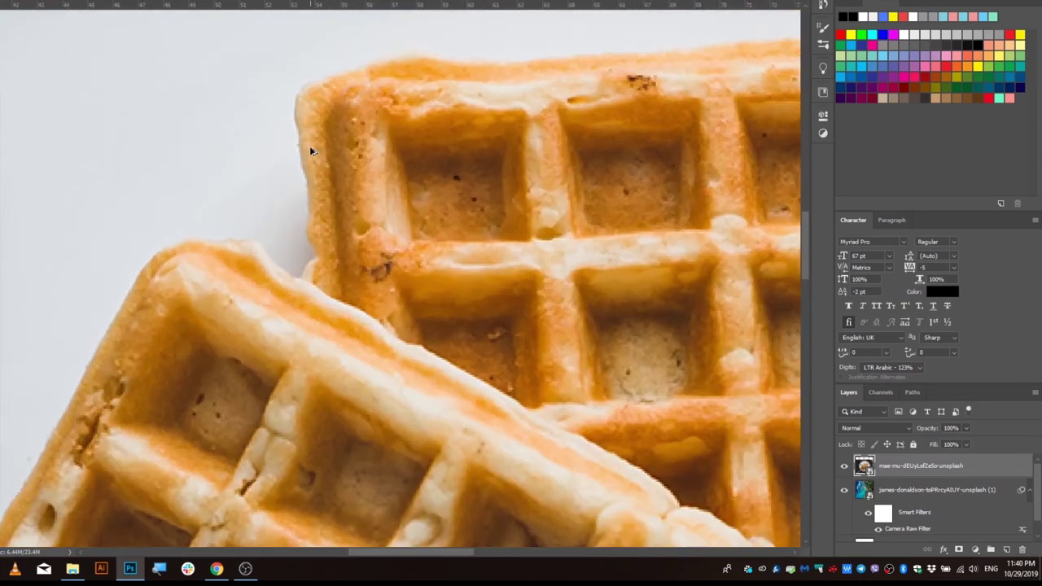
pyautogui.scroll(-1, 373, 122)
pyautogui.scroll(-2, 375, 126)
pyautogui.scroll(-1, 358, 171)
pyautogui.scroll(1, 342, 219)
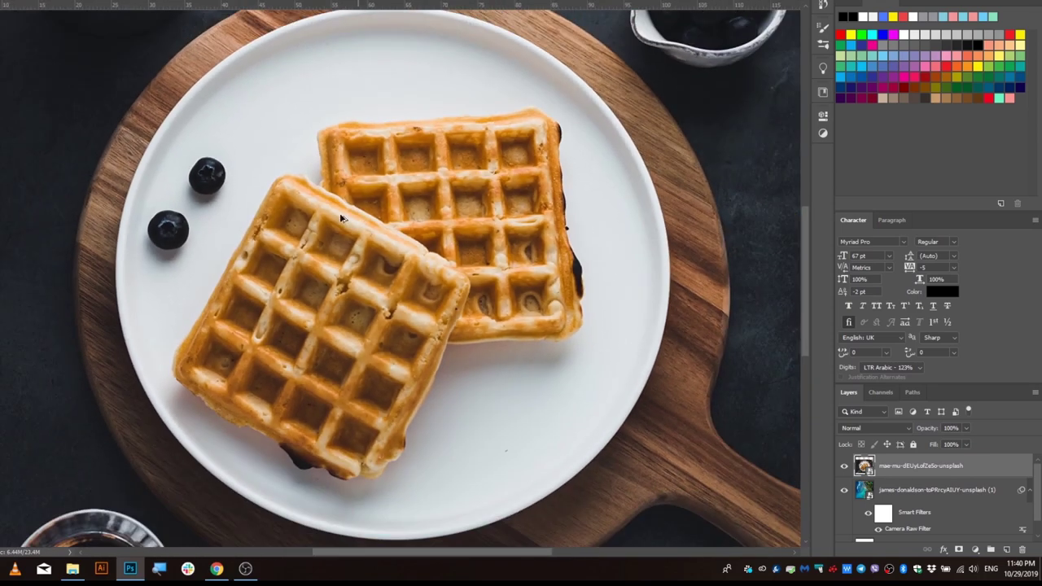
pyautogui.scroll(-1, 416, 220)
pyautogui.scroll(1, 416, 221)
pyautogui.moveTo(391, 224)
pyautogui.mouseDown()
pyautogui.moveTo(371, 320)
pyautogui.moveTo(390, 444)
pyautogui.mouseUp()
pyautogui.moveTo(501, 259); pyautogui.dragTo(510, 323)
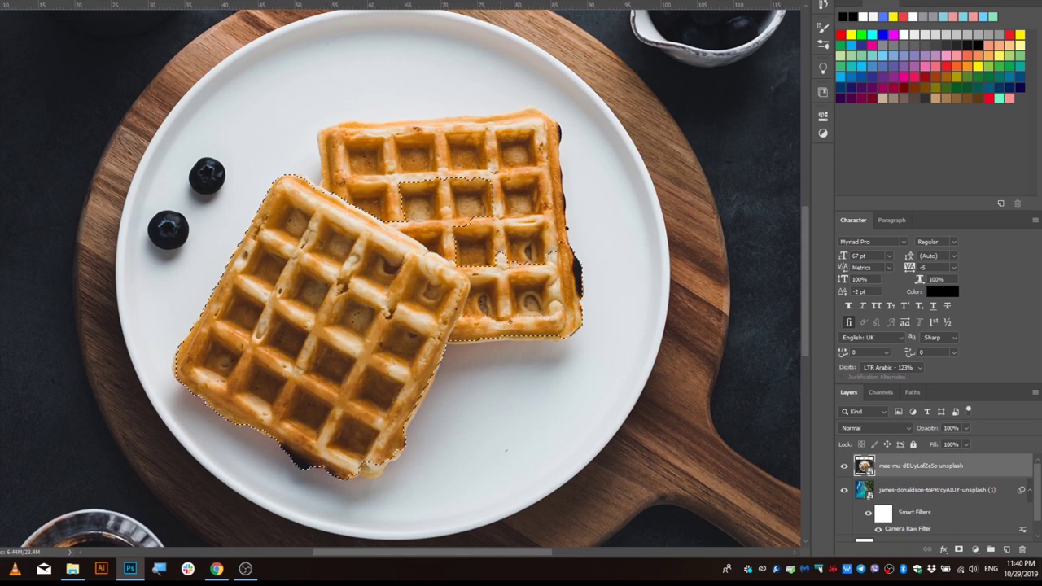
pyautogui.moveTo(501, 259); pyautogui.dragTo(537, 139)
pyautogui.moveTo(358, 135); pyautogui.dragTo(496, 129)
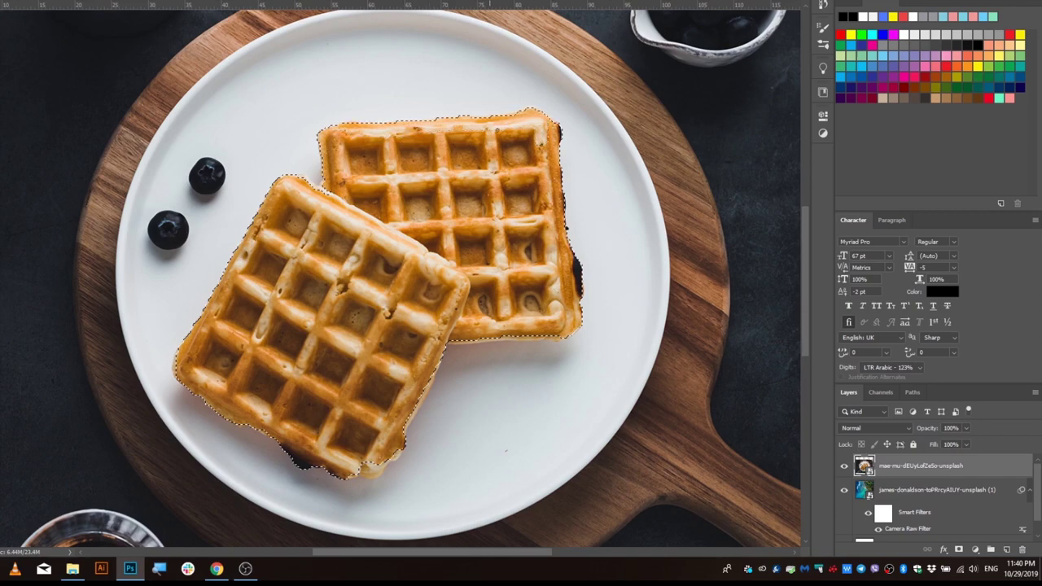
# - Extend the selection along the front waffle's bottom, the waffles' overlap and the upper waffle's right edge
pyautogui.scroll(2, 356, 472)
pyautogui.scroll(2, 356, 472)
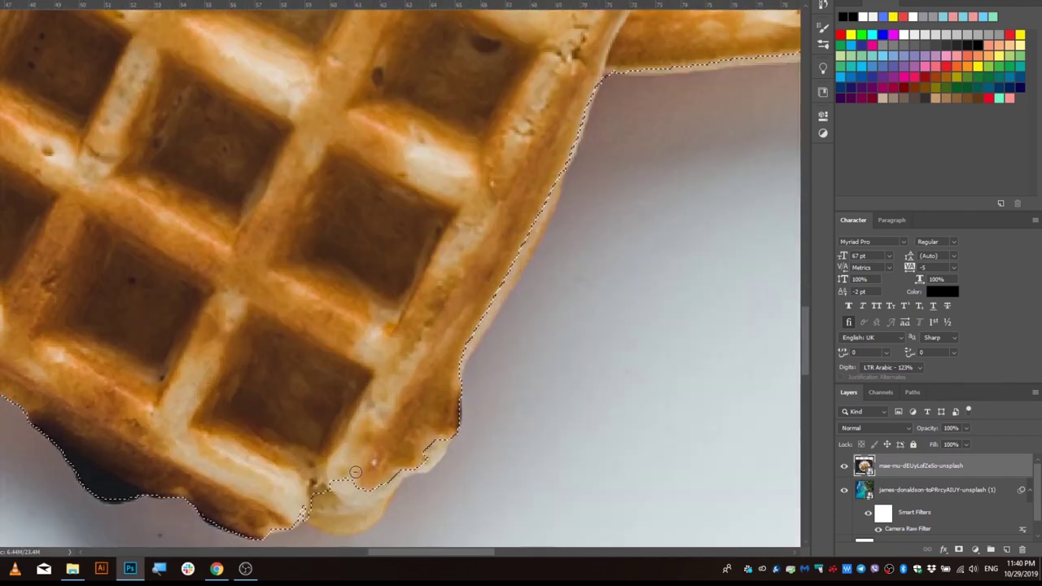
pyautogui.moveTo(356, 472)
pyautogui.mouseDown()
pyautogui.moveTo(366, 319)
pyautogui.moveTo(343, 358)
pyautogui.mouseUp()
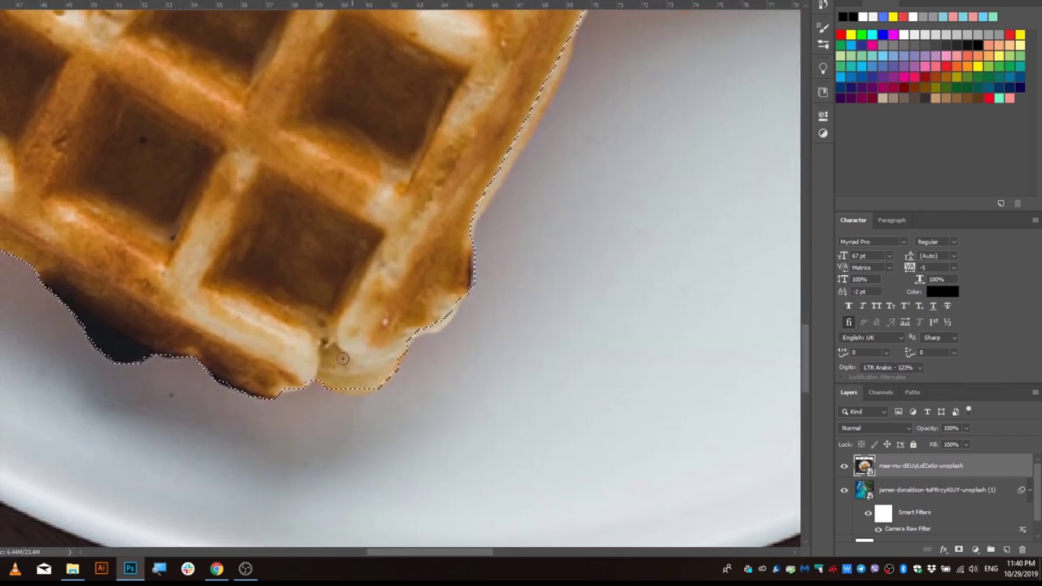
pyautogui.moveTo(212, 235); pyautogui.dragTo(525, 263)
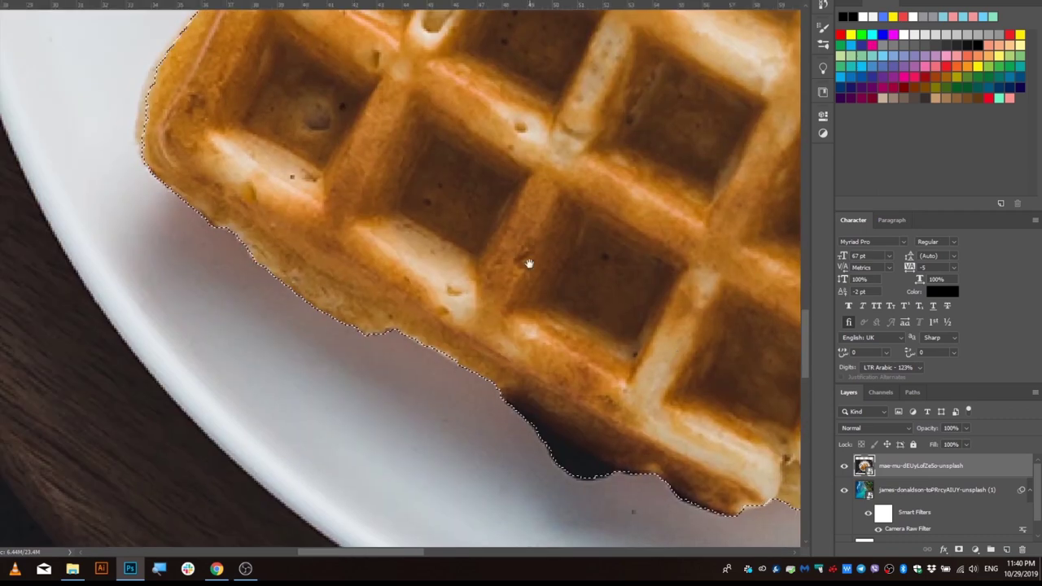
pyautogui.scroll(2, 435, 430)
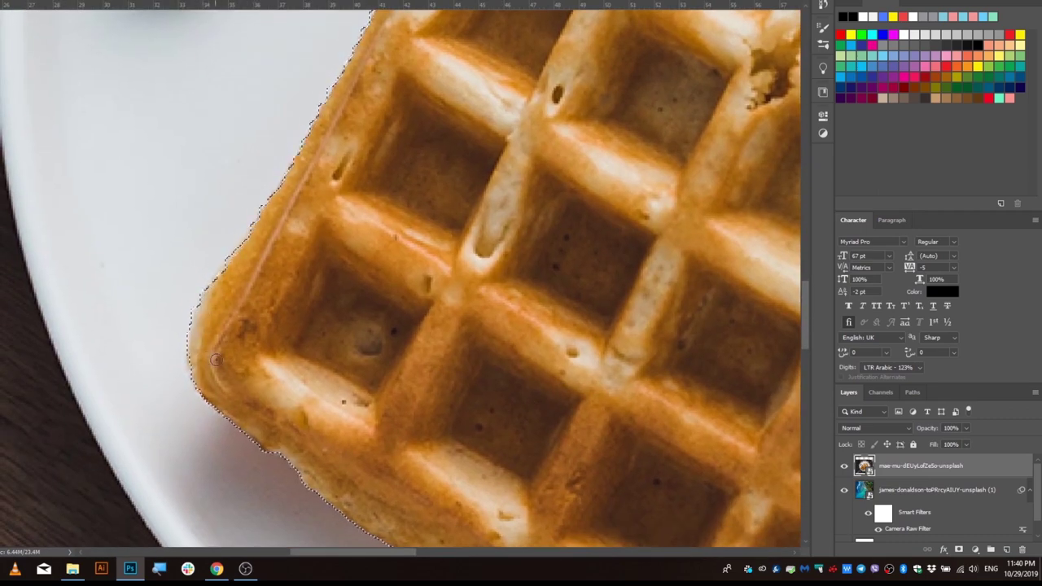
pyautogui.scroll(-2, 314, 279)
pyautogui.scroll(2, 281, 306)
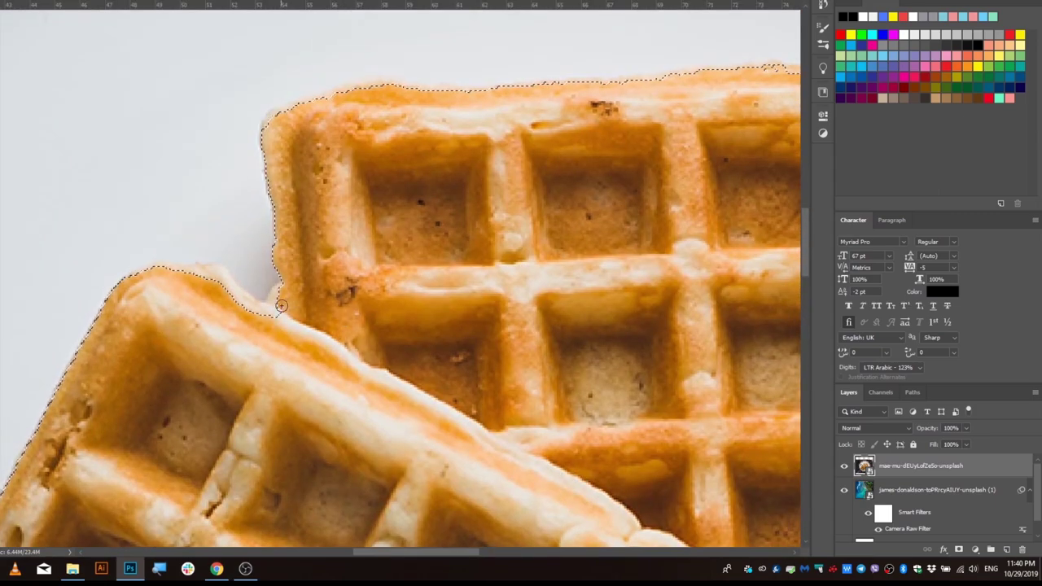
pyautogui.moveTo(281, 306); pyautogui.dragTo(244, 303)
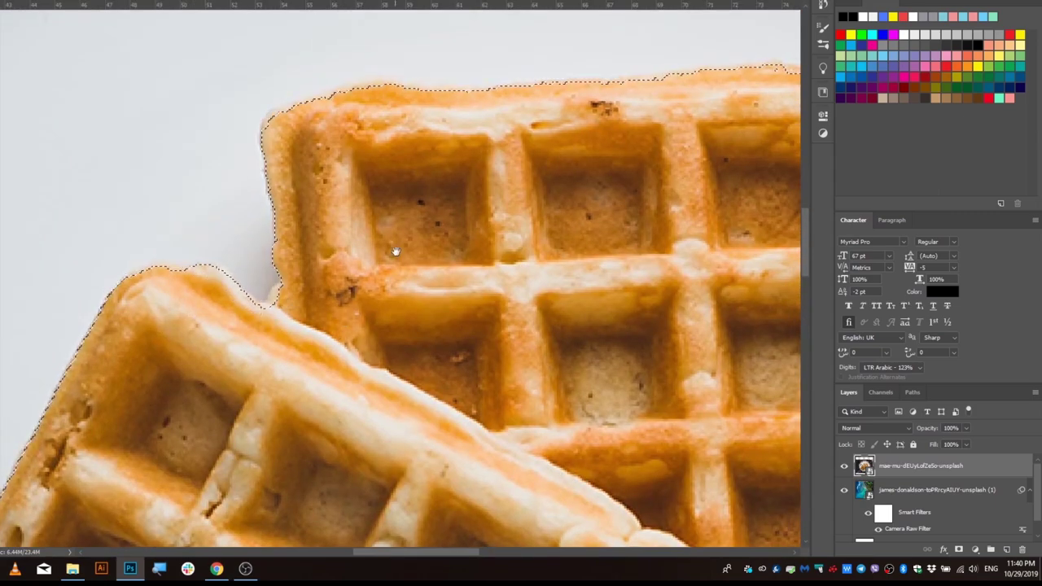
pyautogui.moveTo(396, 244); pyautogui.dragTo(373, 268)
pyautogui.moveTo(367, 225); pyautogui.dragTo(210, 302)
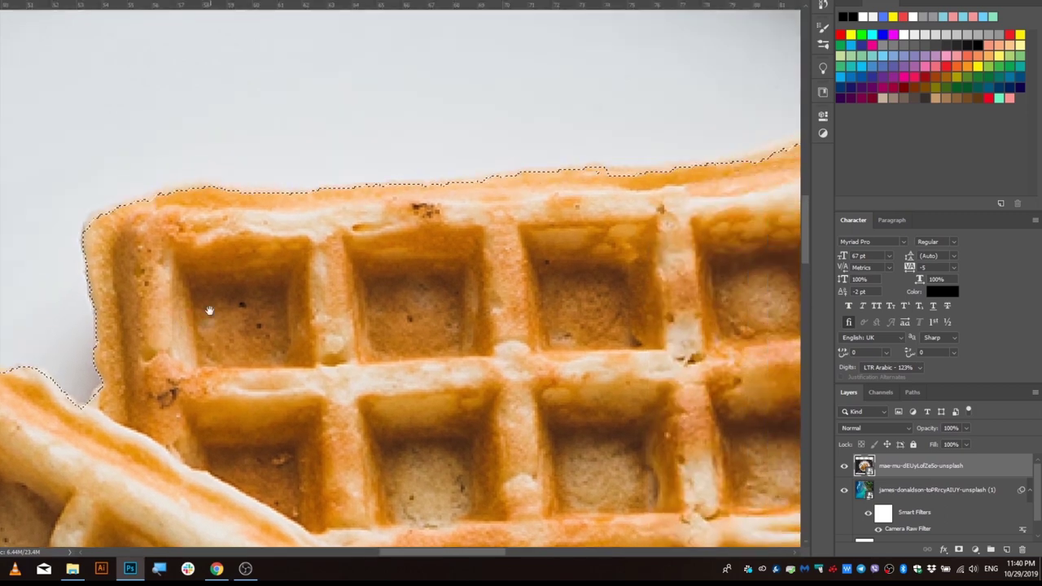
pyautogui.moveTo(389, 252); pyautogui.dragTo(148, 246)
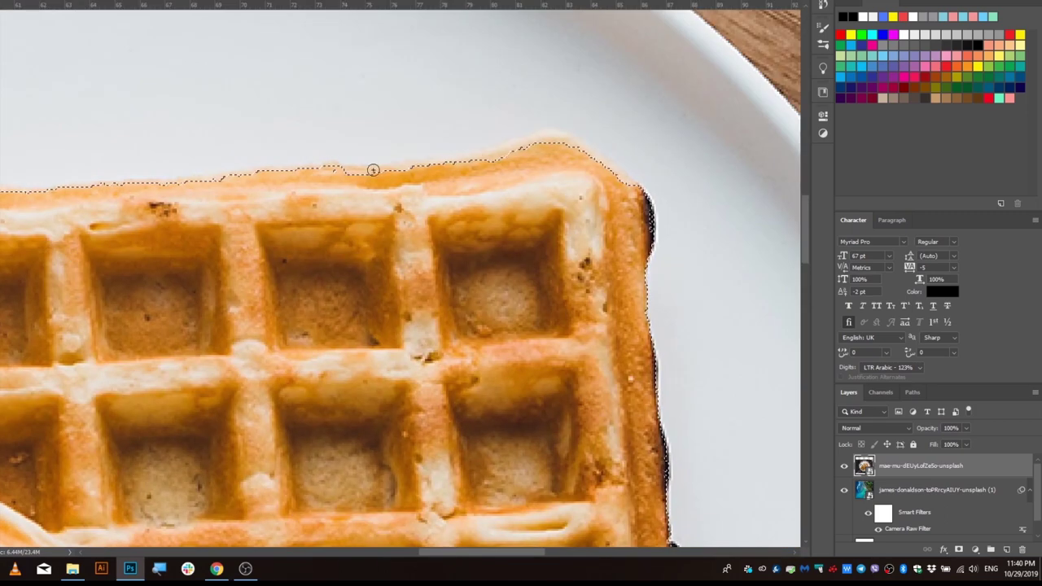
pyautogui.moveTo(452, 252)
pyautogui.mouseDown()
pyautogui.moveTo(352, 258)
pyautogui.moveTo(262, 282)
pyautogui.mouseUp()
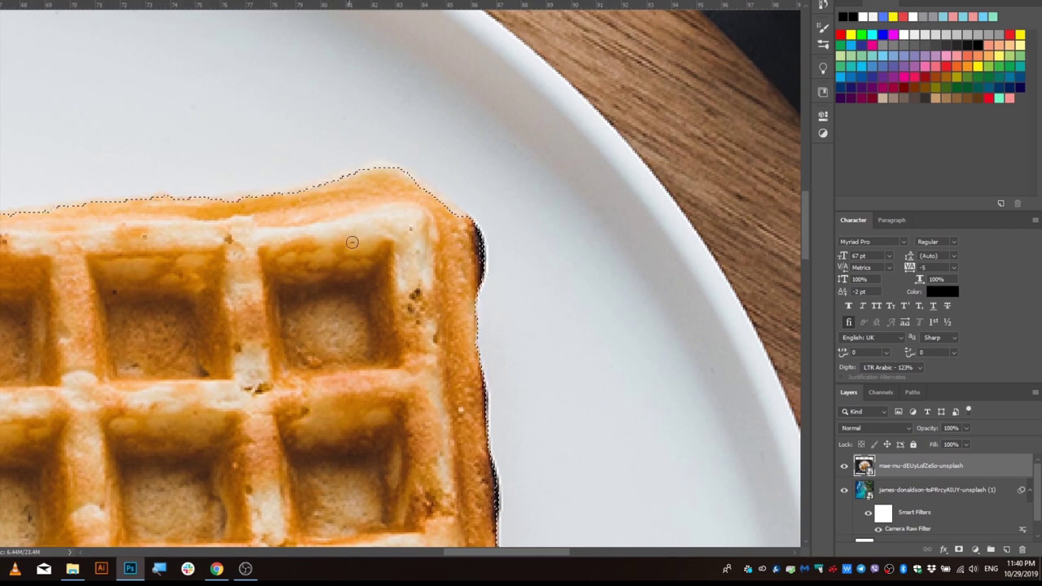
# - Refine the selection along the left waffle's edge and its lower edge
pyautogui.scroll(-3, 343, 253)
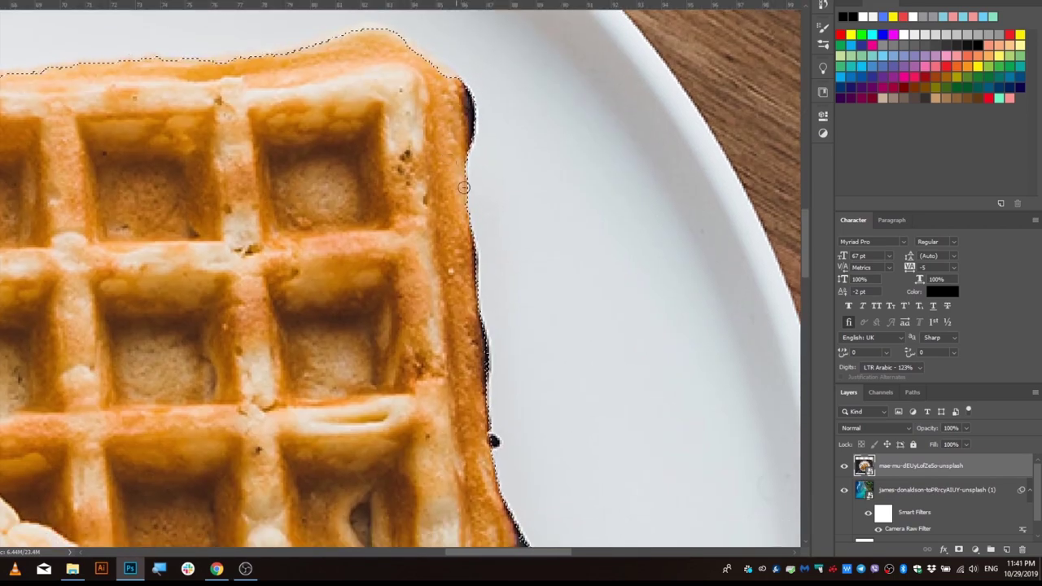
pyautogui.scroll(-3, 565, 282)
pyautogui.scroll(-2, 570, 170)
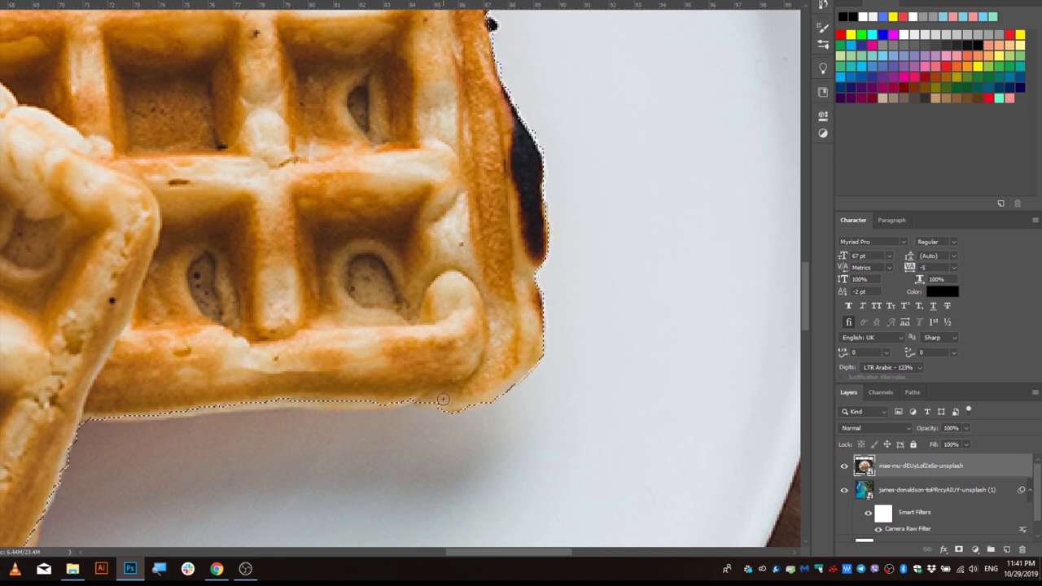
pyautogui.moveTo(346, 372)
pyautogui.mouseDown()
pyautogui.moveTo(653, 313)
pyautogui.moveTo(345, 332)
pyautogui.mouseUp()
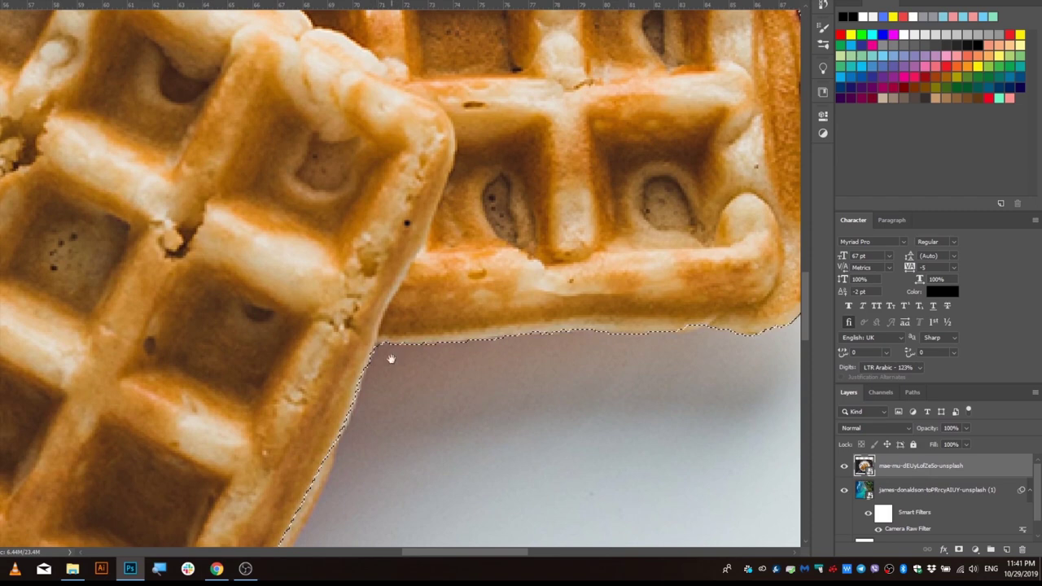
pyautogui.scroll(2, 391, 361)
pyautogui.moveTo(627, 488); pyautogui.dragTo(709, 418)
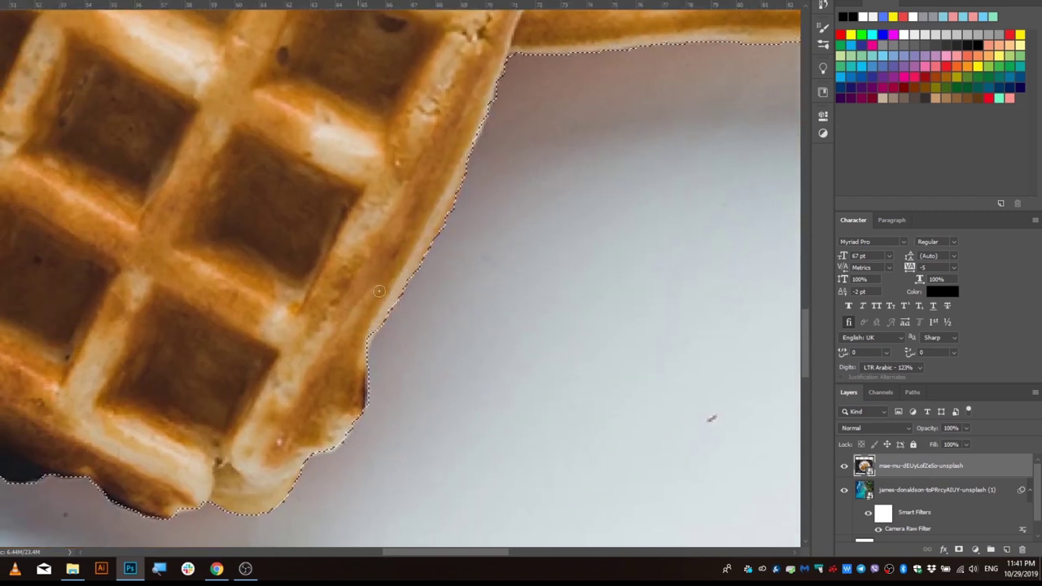
pyautogui.moveTo(342, 363); pyautogui.dragTo(550, 331)
pyautogui.scroll(-2, 549, 332)
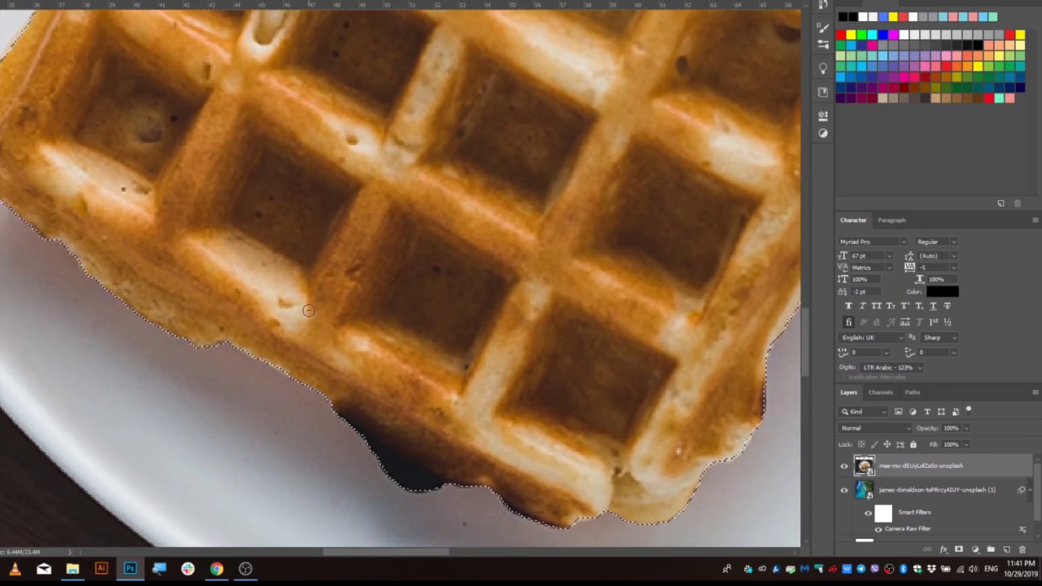
pyautogui.scroll(-3, 489, 204)
pyautogui.scroll(2, 452, 75)
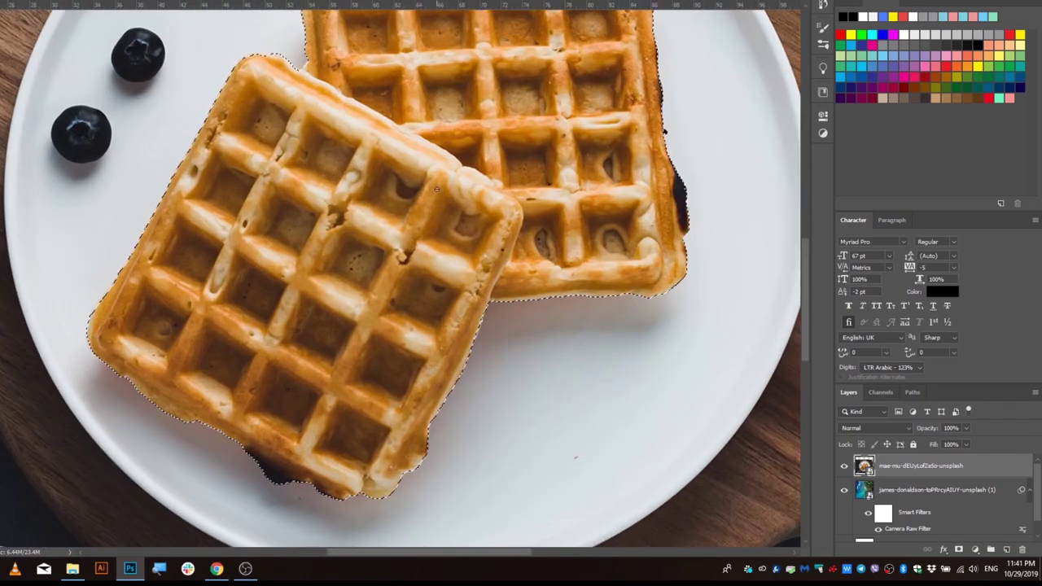
pyautogui.scroll(3, 440, 162)
pyautogui.scroll(-3, 432, 212)
pyautogui.scroll(-1, 416, 265)
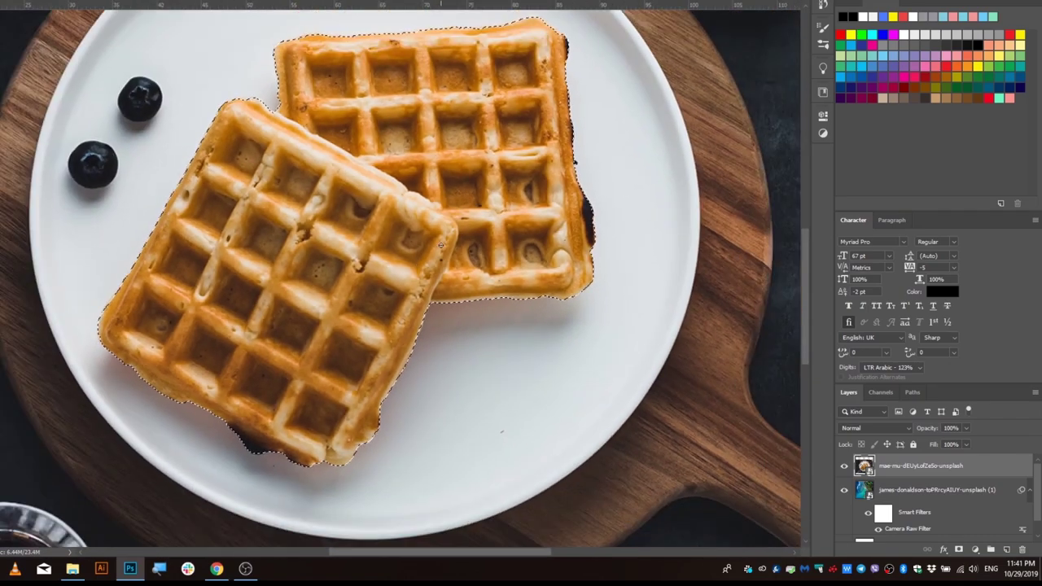
# - In Select and Mask, preview On Layers, set Feather to 0.3 px, and output a layer mask
pyautogui.rightClick(388, 213)
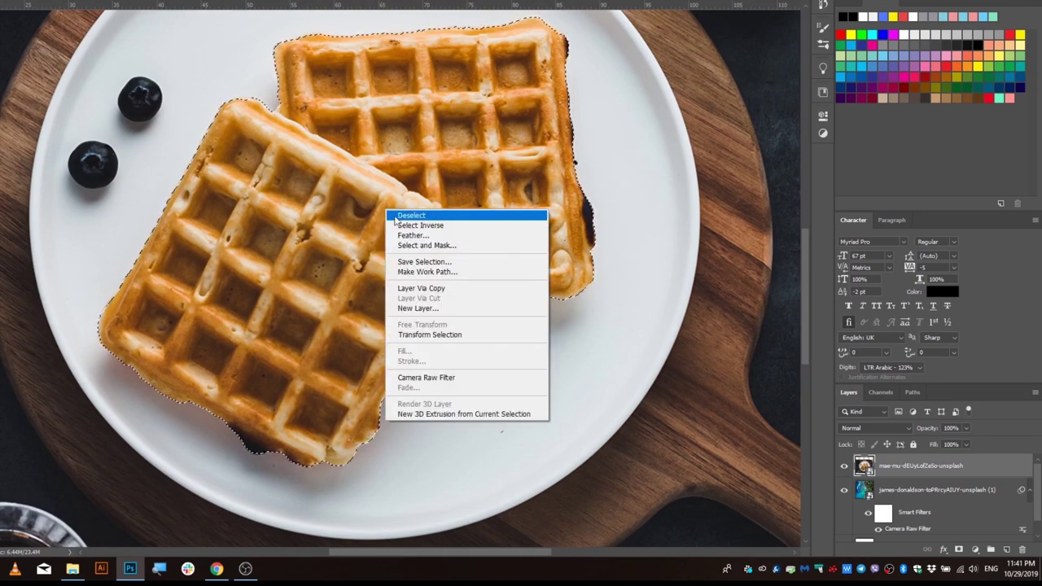
pyautogui.click(423, 244)
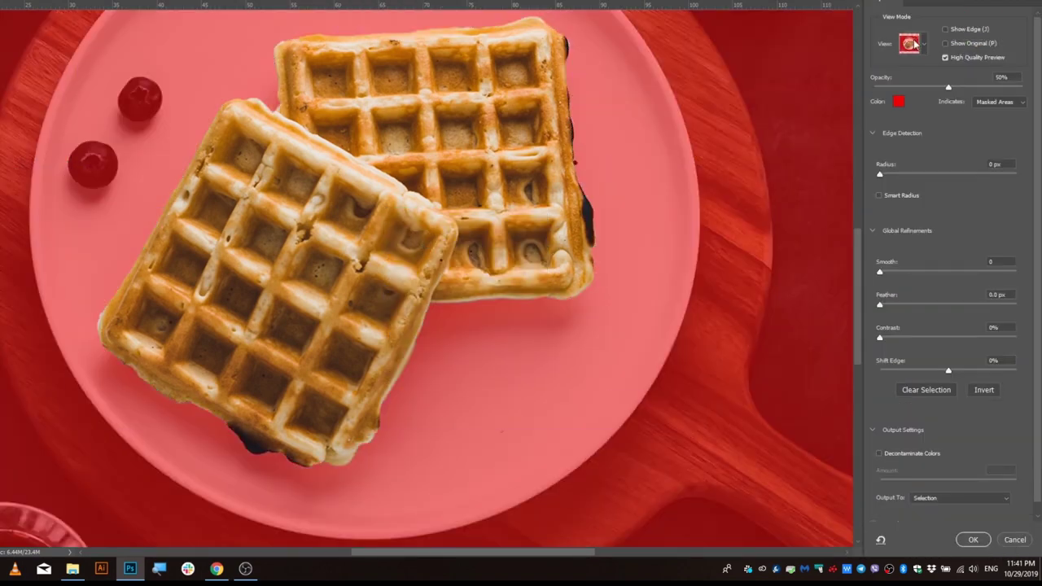
pyautogui.click(912, 44)
pyautogui.click(901, 211)
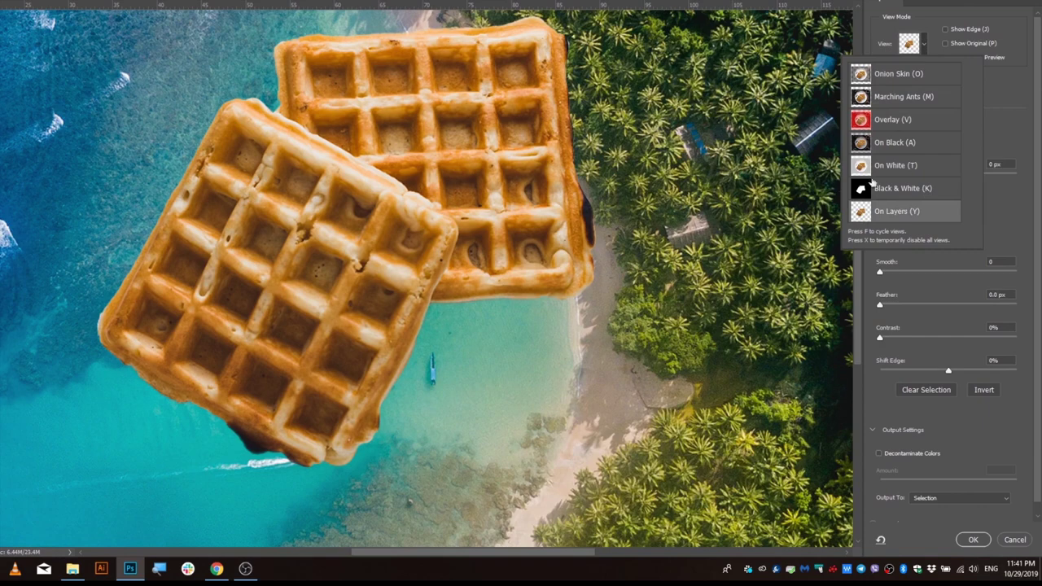
pyautogui.click(1007, 240)
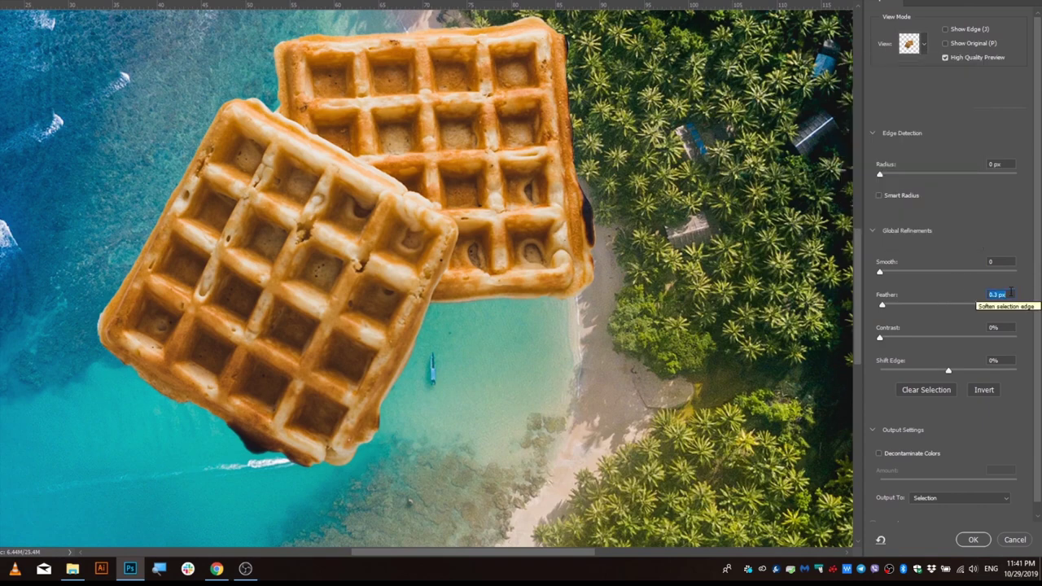
pyautogui.press('Down')
pyautogui.press('Down')
pyautogui.press('Down')
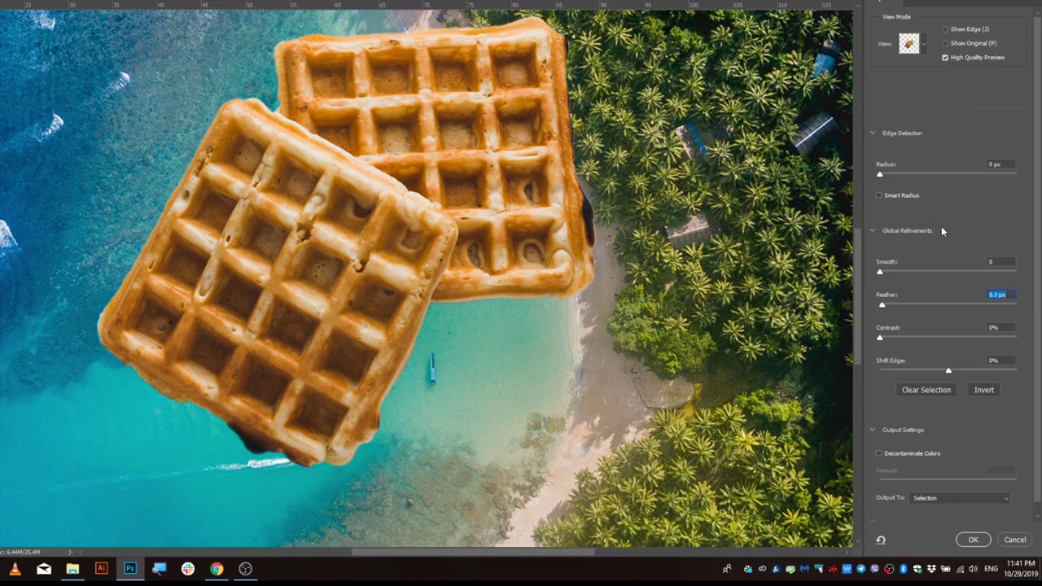
pyautogui.click(974, 541)
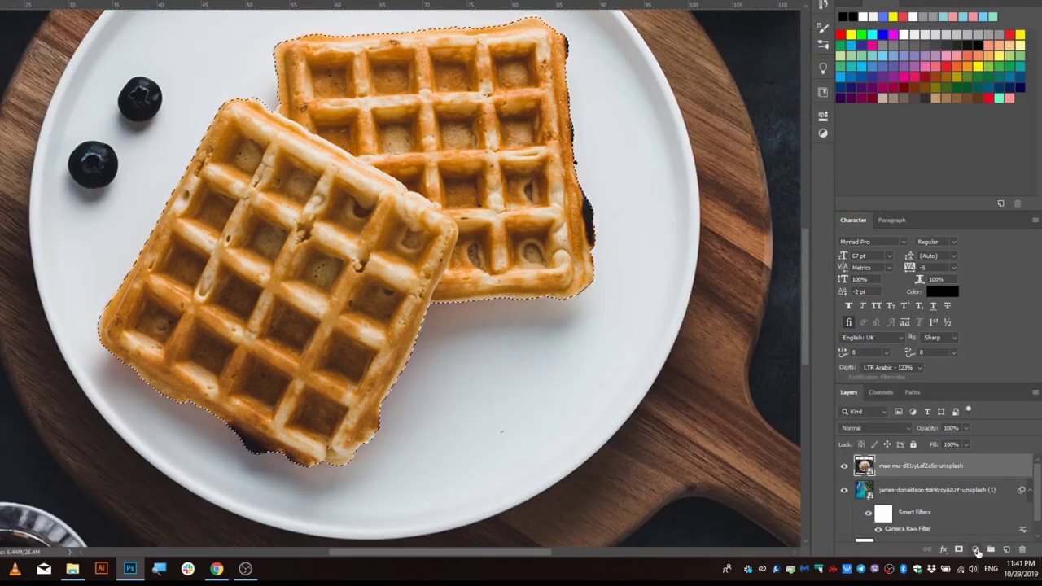
# - Zoom in on the upper waffle's burnt right edge and shrink the brush
pyautogui.scroll(1, 606, 252)
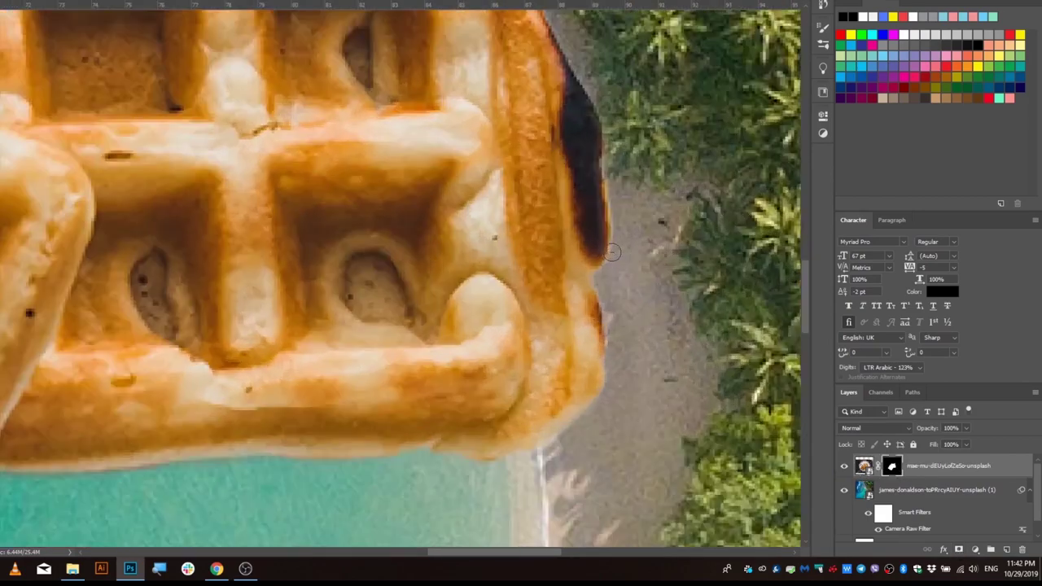
pyautogui.scroll(1, 606, 251)
pyautogui.scroll(1, 606, 251)
pyautogui.scroll(1, 547, 212)
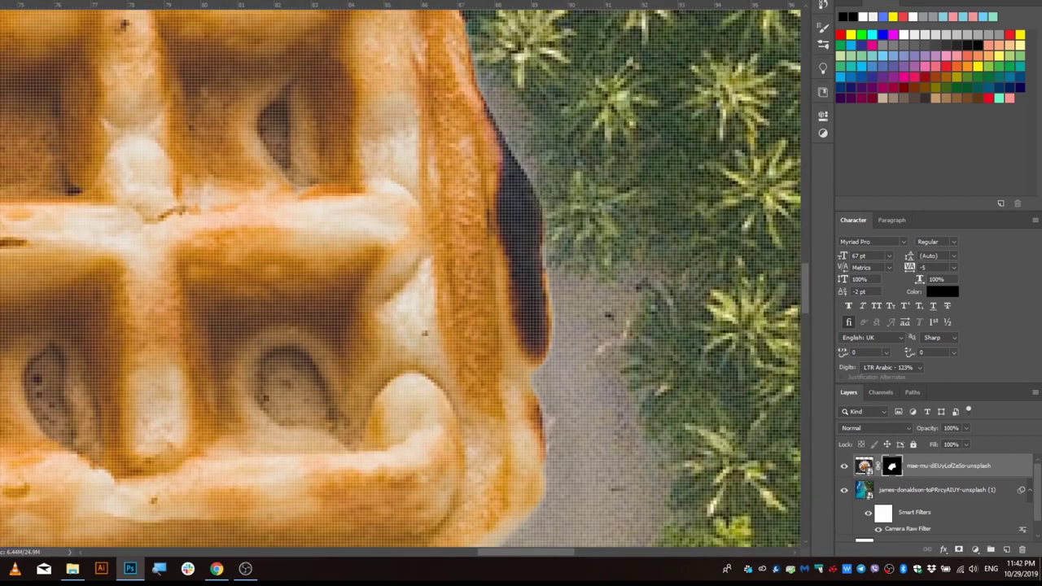
pyautogui.scroll(-3, 514, 259)
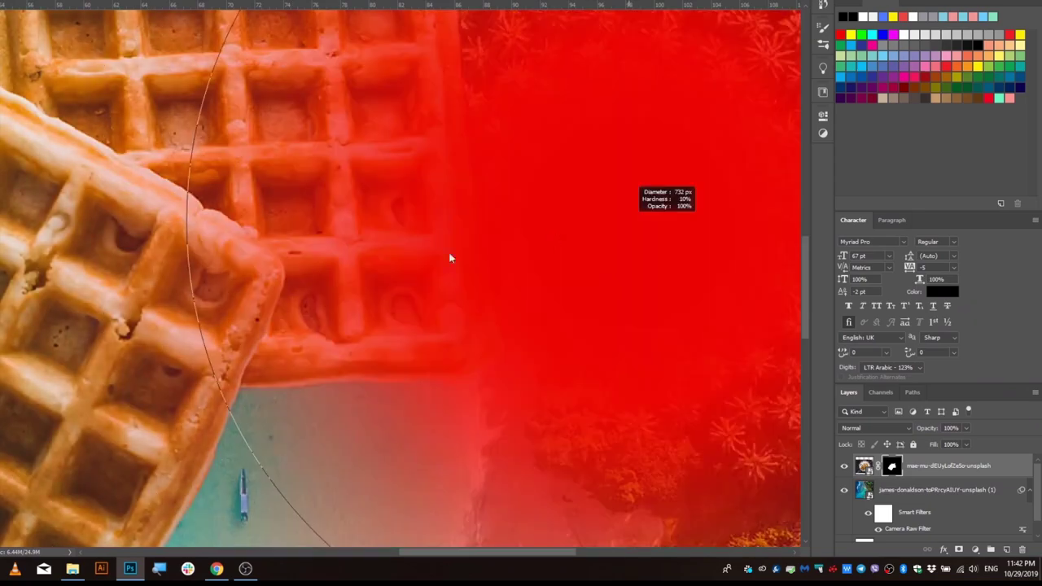
pyautogui.scroll(2, 456, 258)
pyautogui.scroll(2, 408, 221)
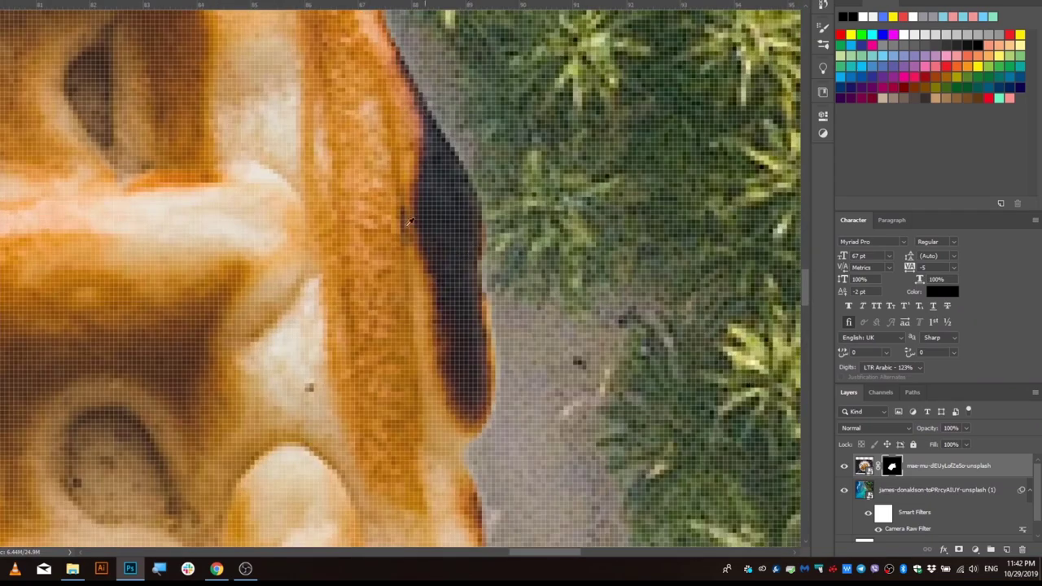
pyautogui.rightClick(10, 6)
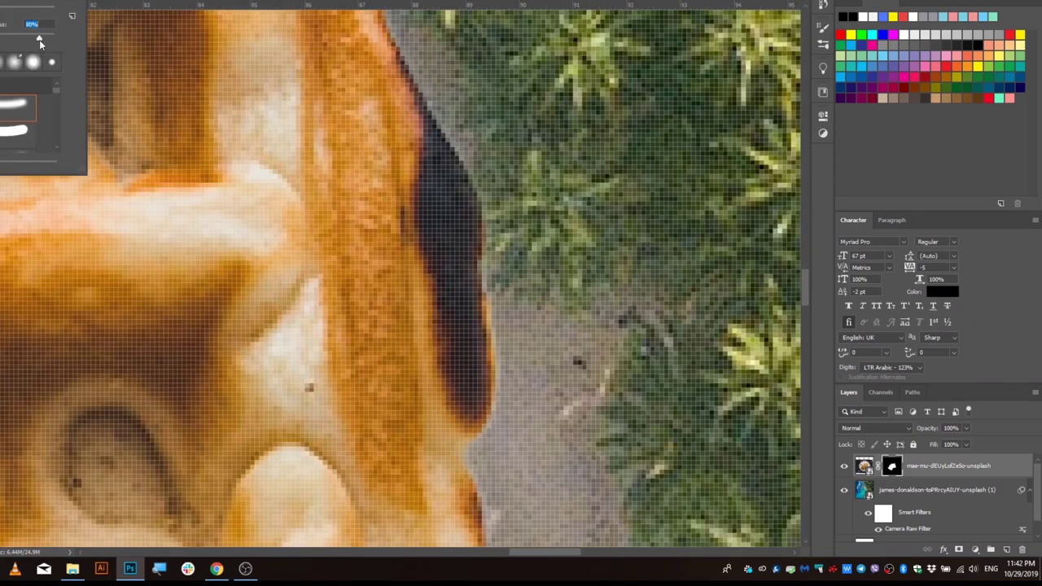
pyautogui.keyDown('alt'); pyautogui.rightClick(453, 233); pyautogui.keyUp('alt')
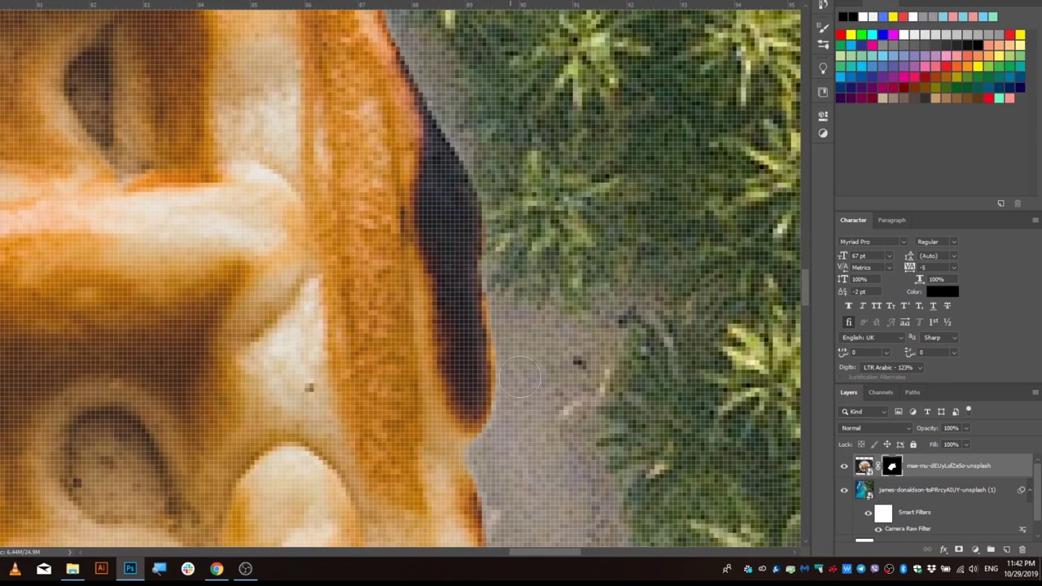
# - Paint out the dark sliver along the waffle's lower edge over the sea
pyautogui.moveTo(493, 456); pyautogui.dragTo(477, 204)
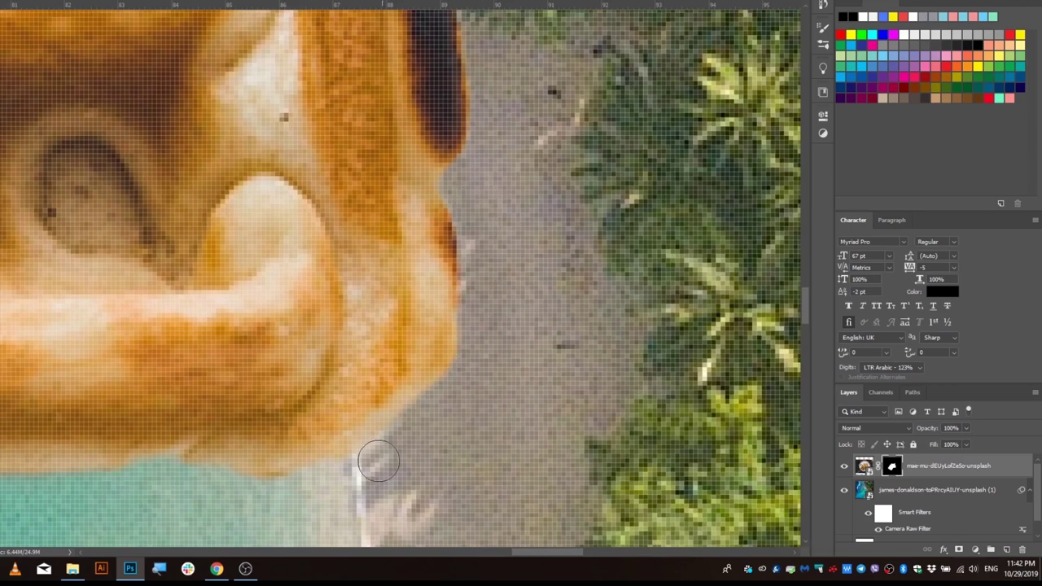
pyautogui.moveTo(291, 484); pyautogui.dragTo(551, 266)
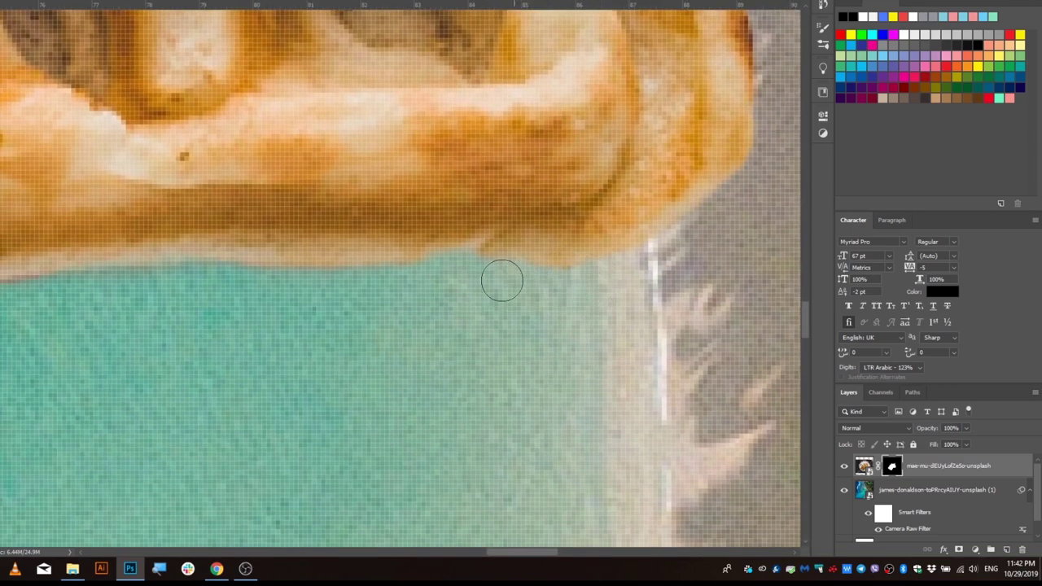
pyautogui.moveTo(240, 300); pyautogui.dragTo(624, 260)
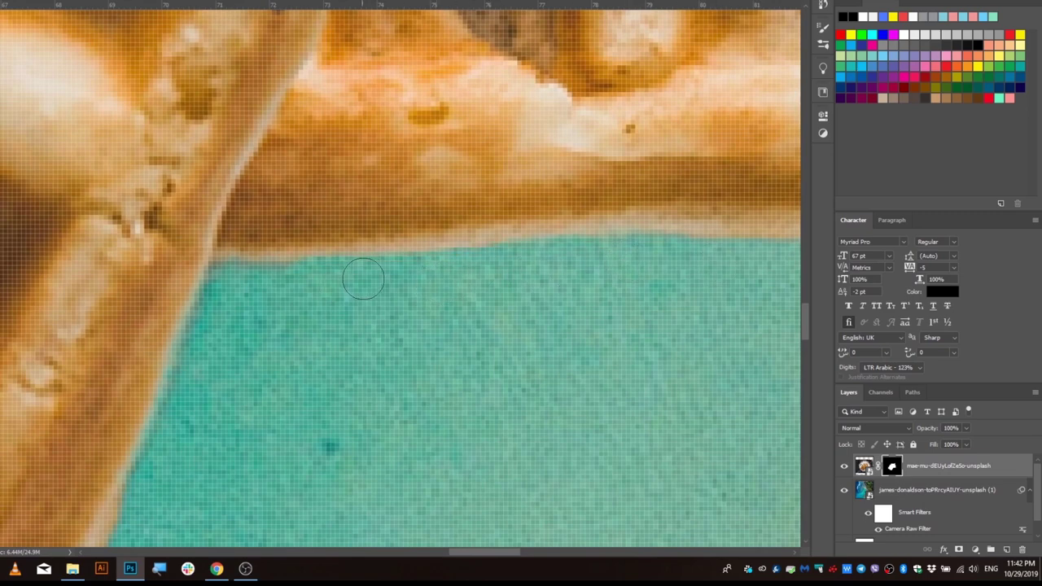
pyautogui.moveTo(237, 286); pyautogui.dragTo(569, 93)
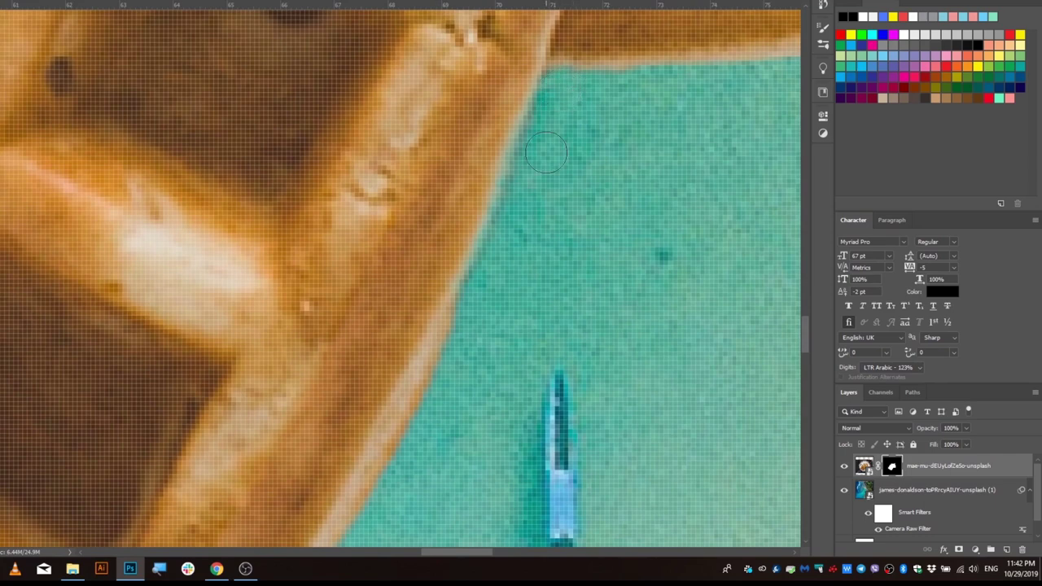
pyautogui.moveTo(444, 396); pyautogui.dragTo(559, 128)
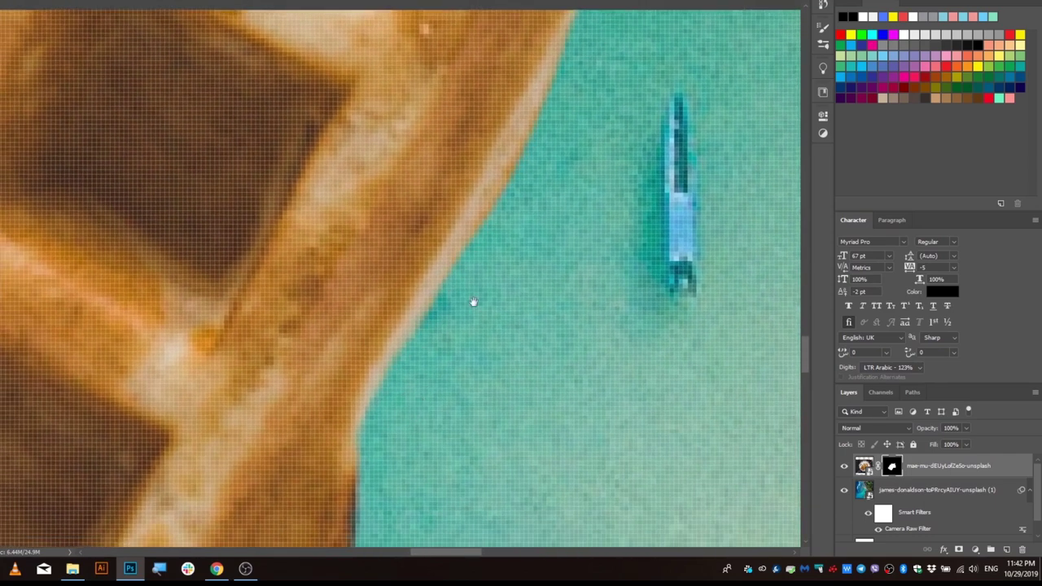
pyautogui.moveTo(472, 302); pyautogui.dragTo(546, 100)
pyautogui.moveTo(475, 228); pyautogui.dragTo(455, 326)
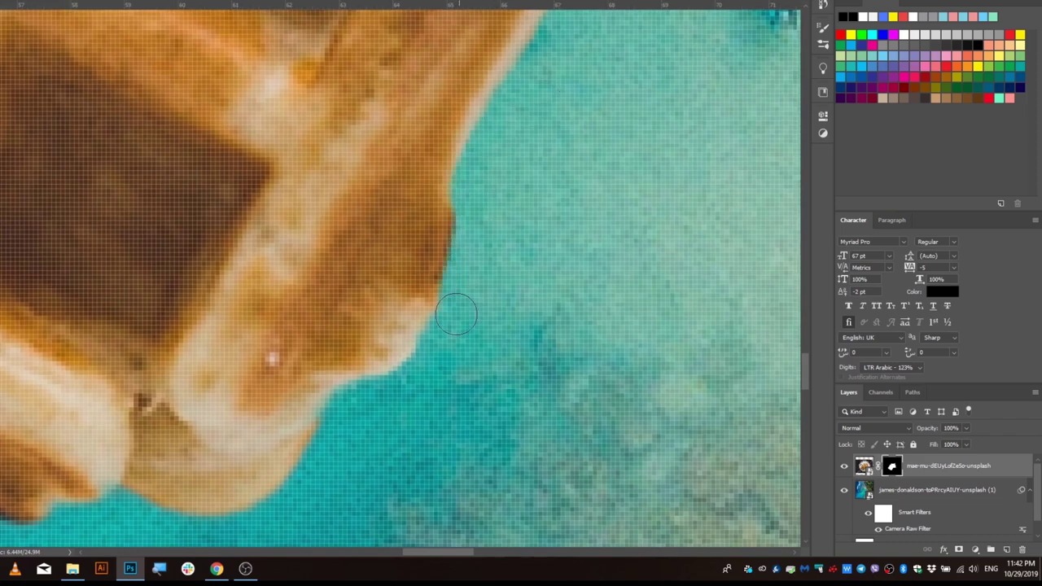
pyautogui.moveTo(481, 193); pyautogui.dragTo(465, 274)
pyautogui.moveTo(403, 338); pyautogui.dragTo(421, 312)
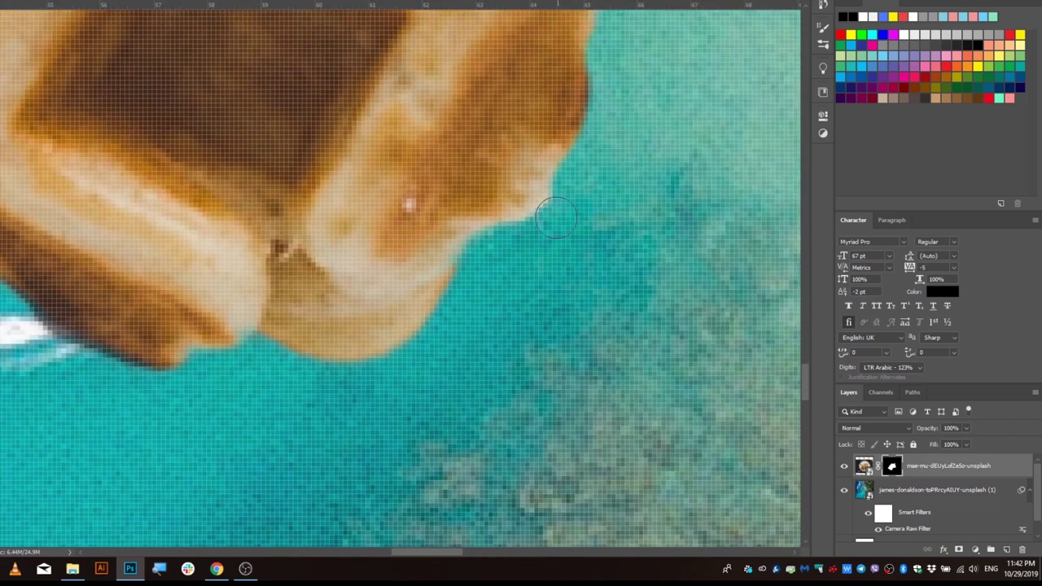
pyautogui.moveTo(155, 358); pyautogui.dragTo(399, 334)
pyautogui.moveTo(399, 293)
pyautogui.mouseDown()
pyautogui.moveTo(464, 330)
pyautogui.moveTo(430, 311)
pyautogui.moveTo(357, 314)
pyautogui.moveTo(401, 320)
pyautogui.mouseUp()
pyautogui.scroll(-2, 464, 330)
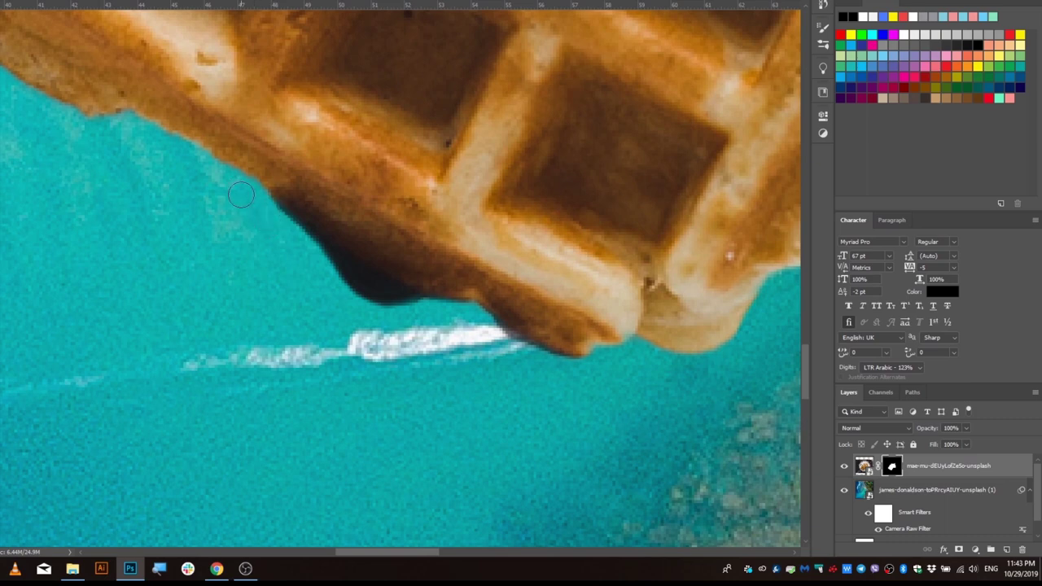
# - Mask away the pale fringe along the waffle's lower-left and left edges
pyautogui.moveTo(236, 194); pyautogui.dragTo(499, 303)
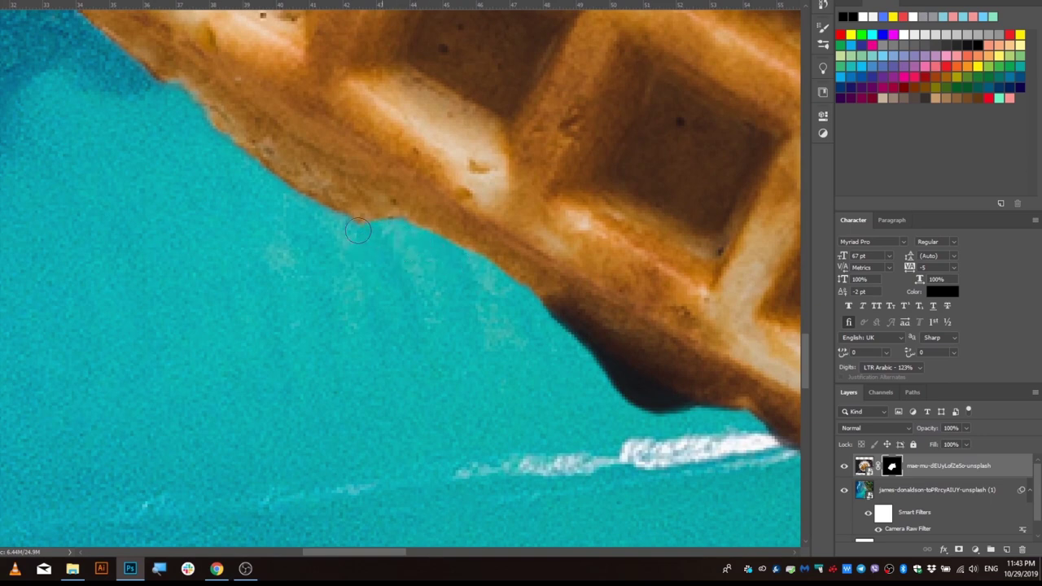
pyautogui.moveTo(305, 214); pyautogui.dragTo(466, 265)
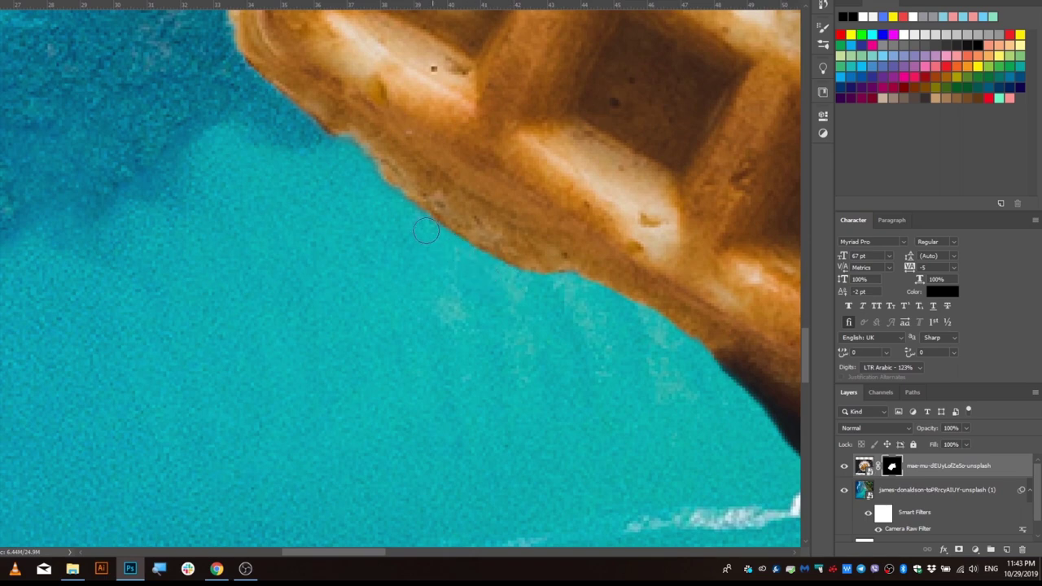
pyautogui.moveTo(426, 231); pyautogui.dragTo(494, 274)
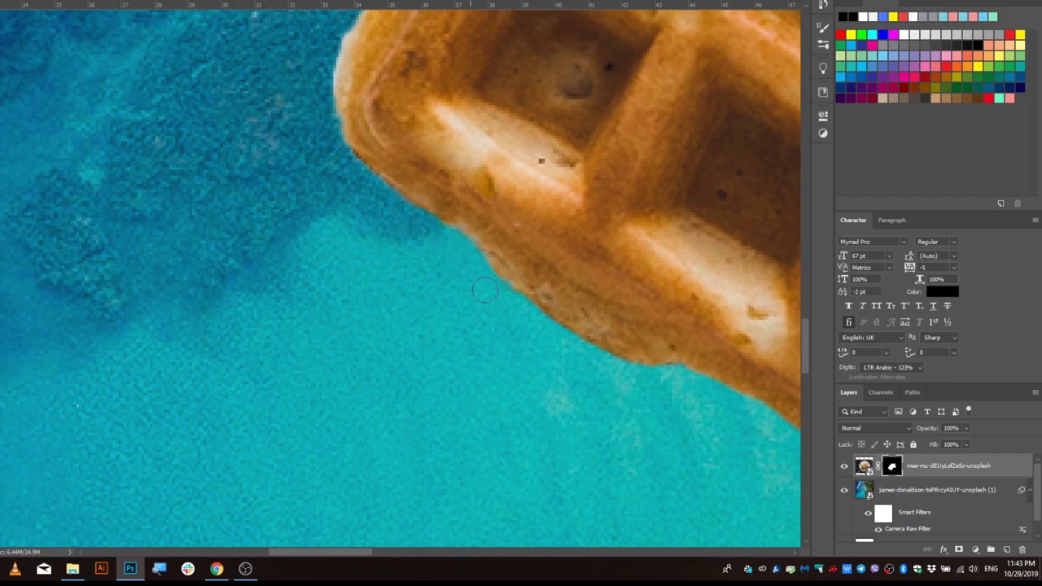
pyautogui.scroll(3, 485, 289)
pyautogui.scroll(2, 407, 268)
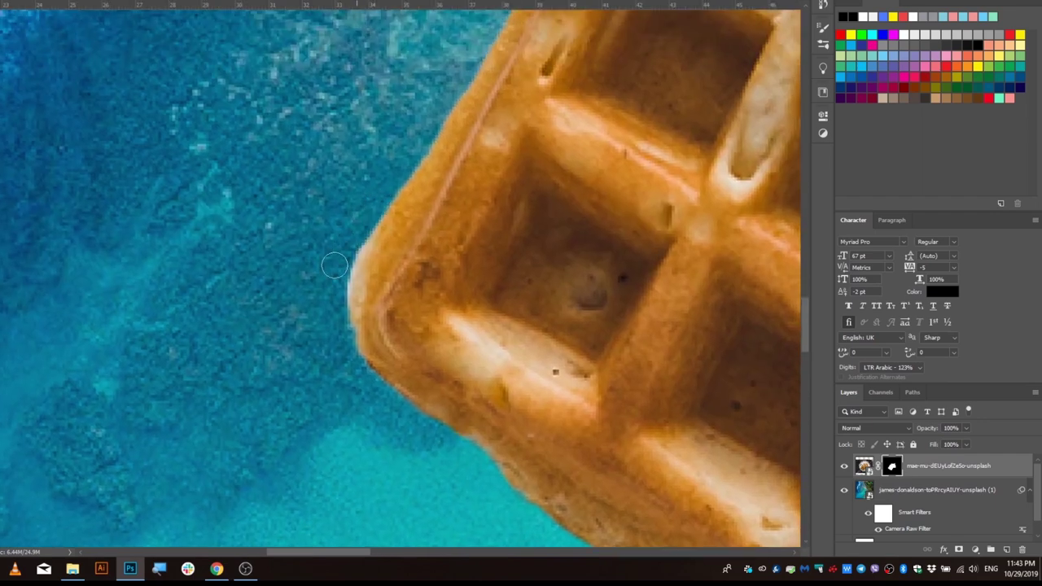
pyautogui.moveTo(334, 265); pyautogui.dragTo(350, 367)
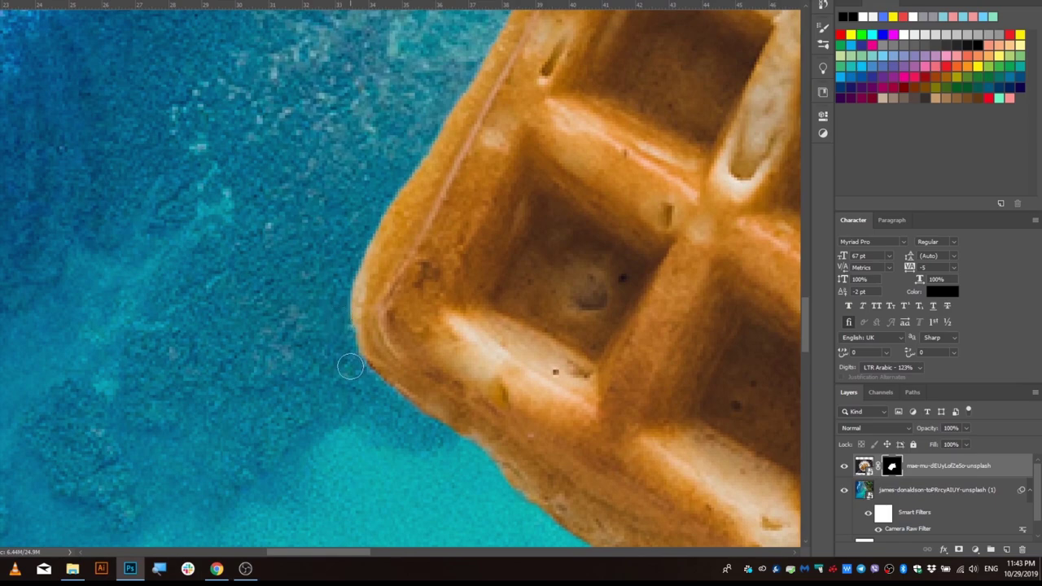
pyautogui.scroll(2, 350, 367)
pyautogui.moveTo(486, 365)
pyautogui.mouseDown()
pyautogui.moveTo(522, 270)
pyautogui.moveTo(417, 338)
pyautogui.mouseUp()
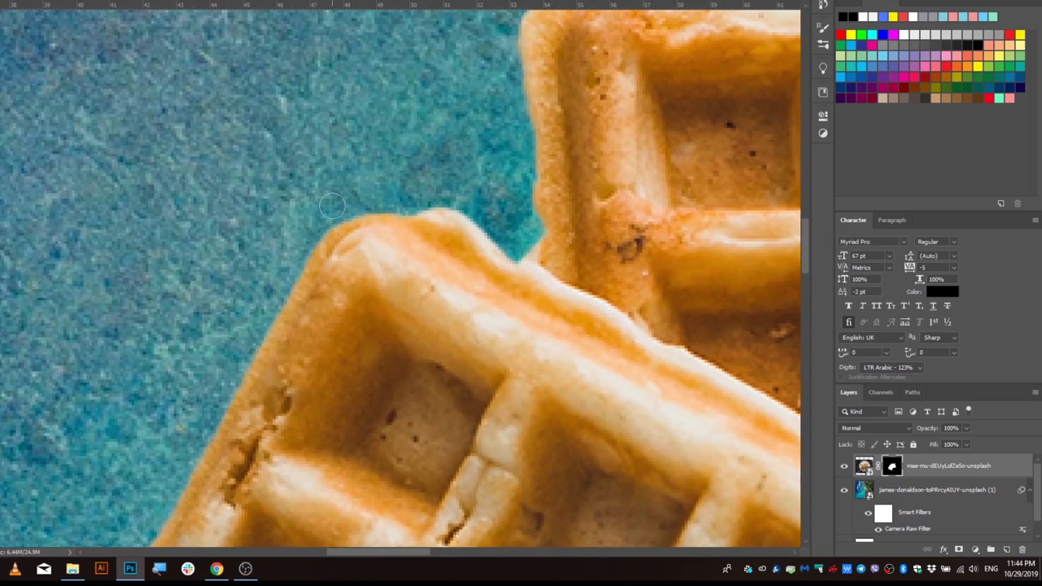
# - Trim the waffle mask's top edge so the palm trees show cleanly
pyautogui.moveTo(551, 158); pyautogui.dragTo(465, 225)
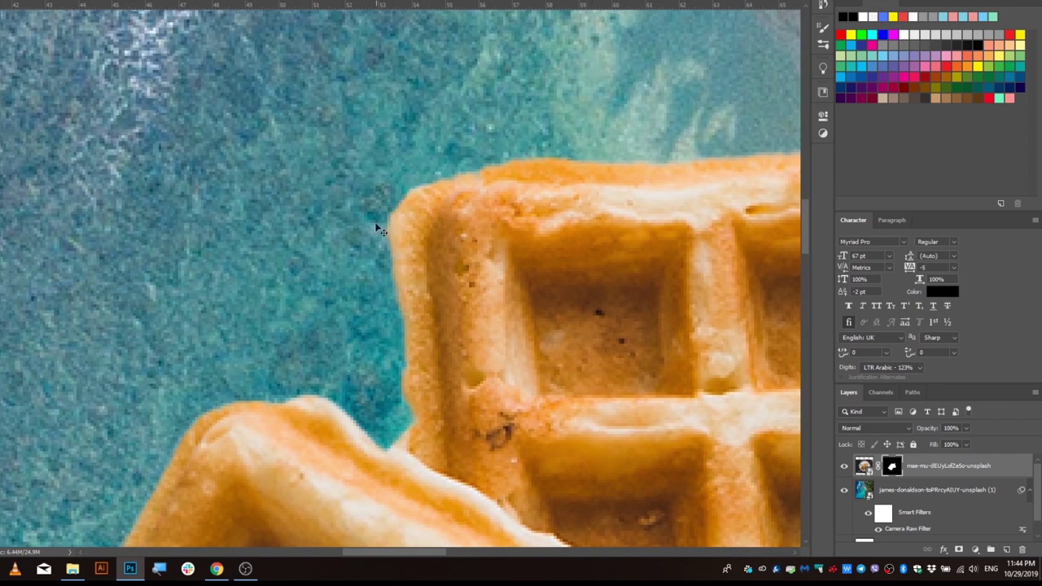
pyautogui.hscroll(8, 488, 156)
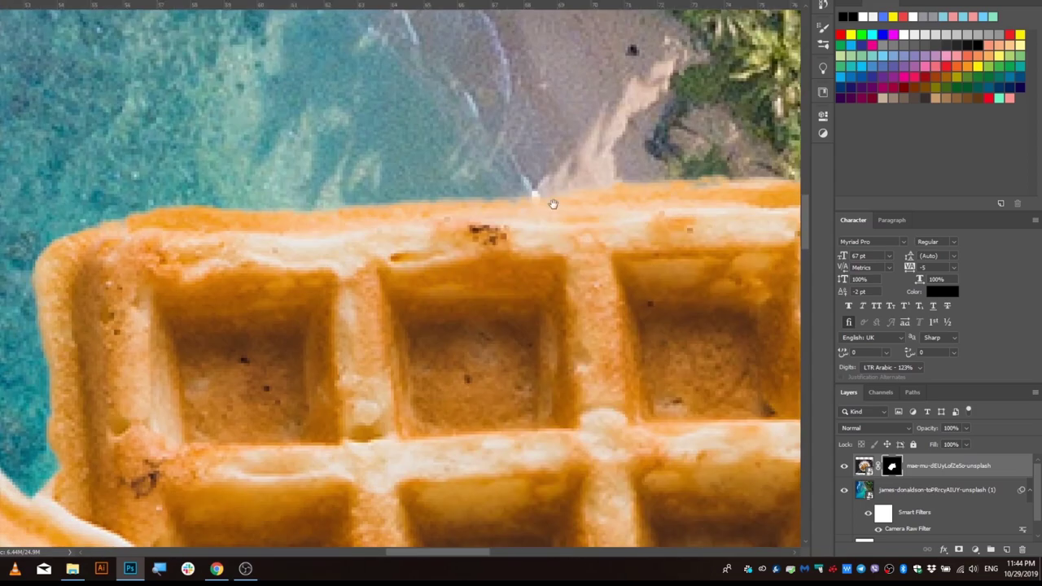
pyautogui.hscroll(1, 551, 203)
pyautogui.moveTo(424, 174)
pyautogui.mouseDown()
pyautogui.moveTo(582, 167)
pyautogui.moveTo(711, 128)
pyautogui.moveTo(673, 147)
pyautogui.mouseUp()
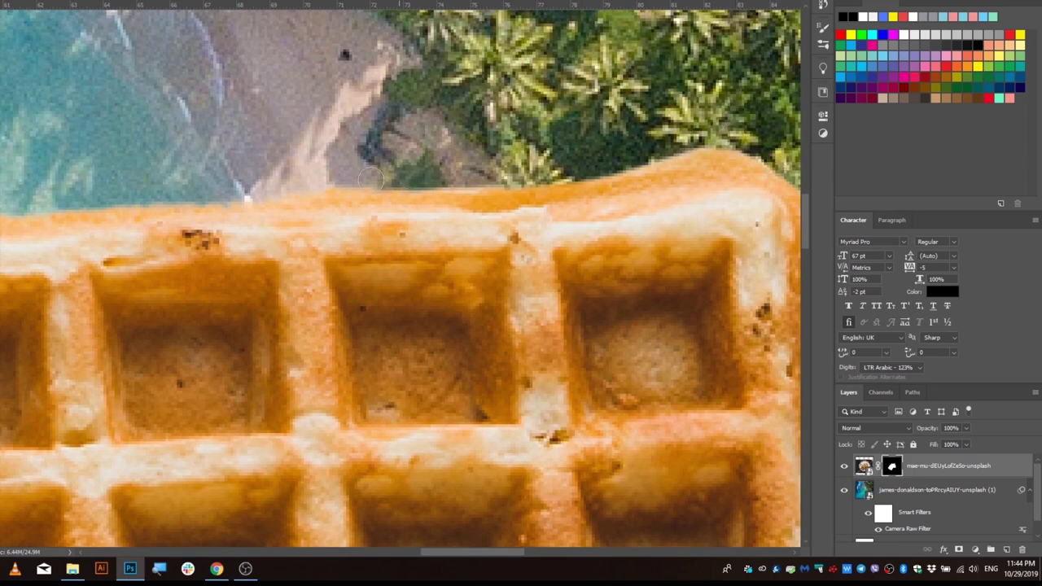
pyautogui.moveTo(400, 179); pyautogui.dragTo(358, 180)
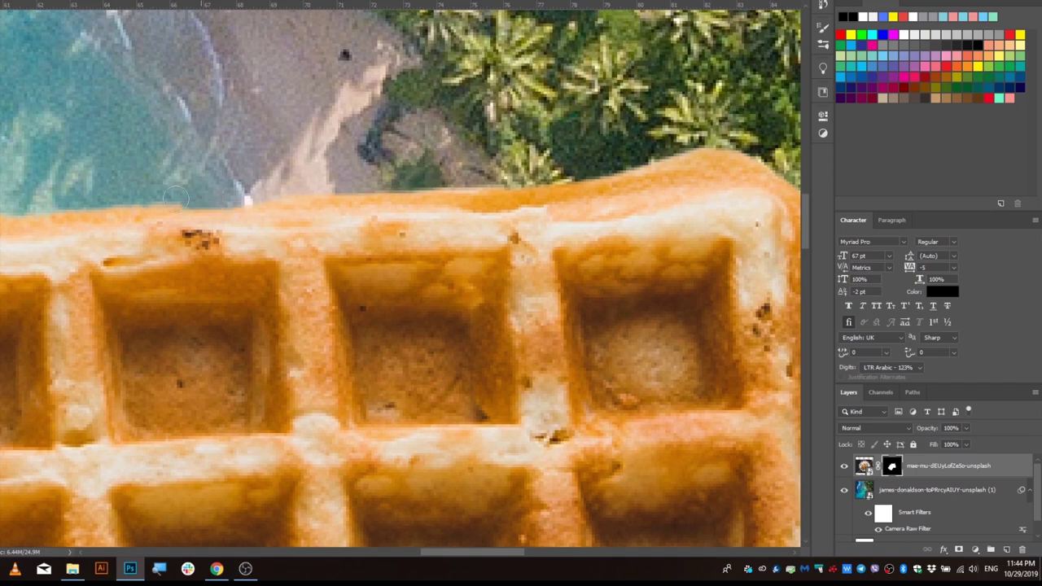
pyautogui.moveTo(76, 208)
pyautogui.mouseDown()
pyautogui.moveTo(644, 181)
pyautogui.moveTo(450, 184)
pyautogui.mouseUp()
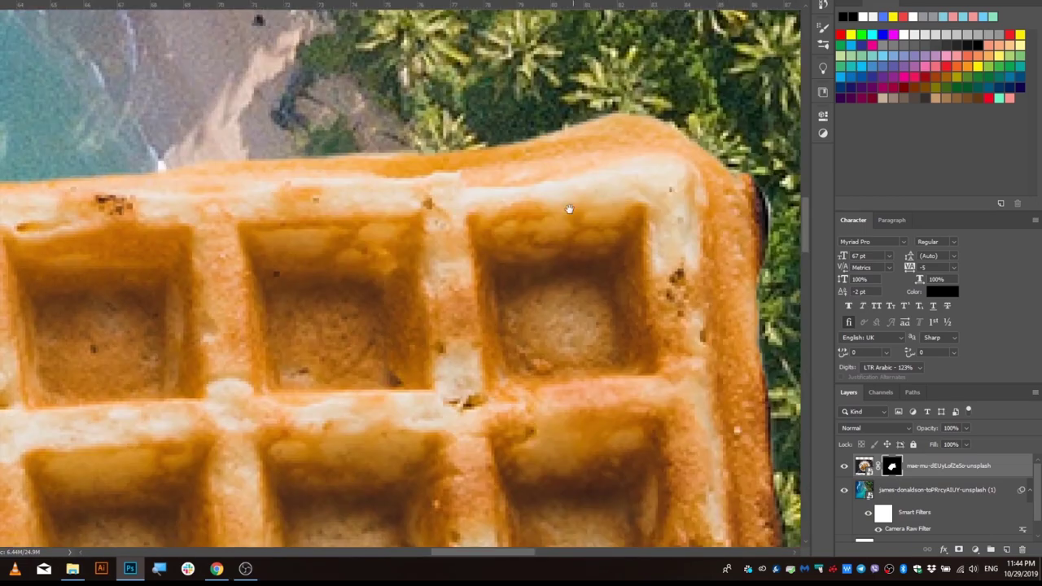
# - Paint out the dark fringe and burnt strip on the right edge, then fit the composite
pyautogui.moveTo(530, 188); pyautogui.dragTo(188, 115)
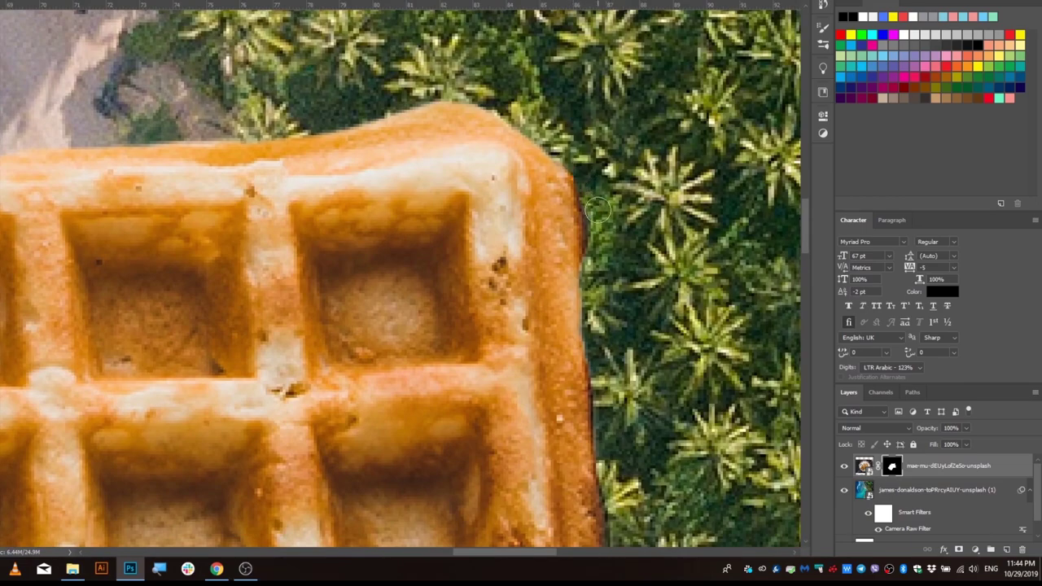
pyautogui.moveTo(596, 210); pyautogui.dragTo(603, 244)
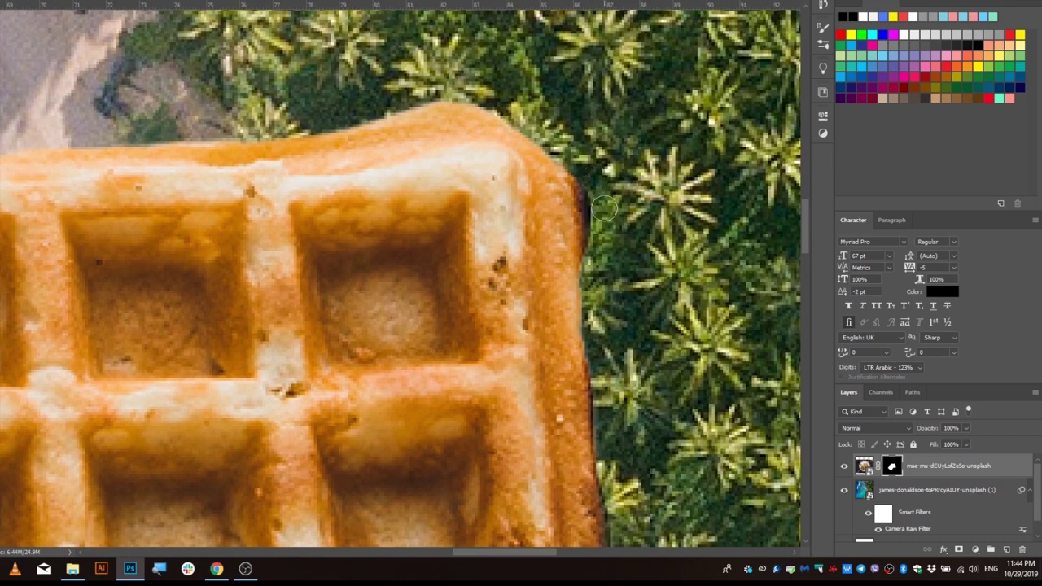
pyautogui.moveTo(593, 179)
pyautogui.mouseDown()
pyautogui.moveTo(594, 298)
pyautogui.moveTo(525, 147)
pyautogui.moveTo(575, 514)
pyautogui.moveTo(516, 233)
pyautogui.moveTo(575, 338)
pyautogui.mouseUp()
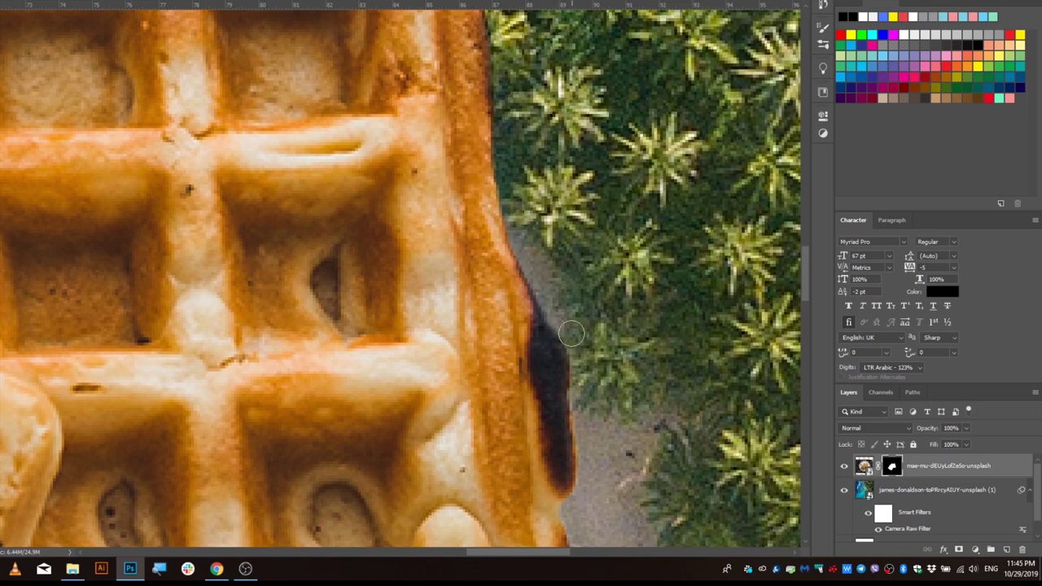
pyautogui.moveTo(588, 384); pyautogui.dragTo(575, 240)
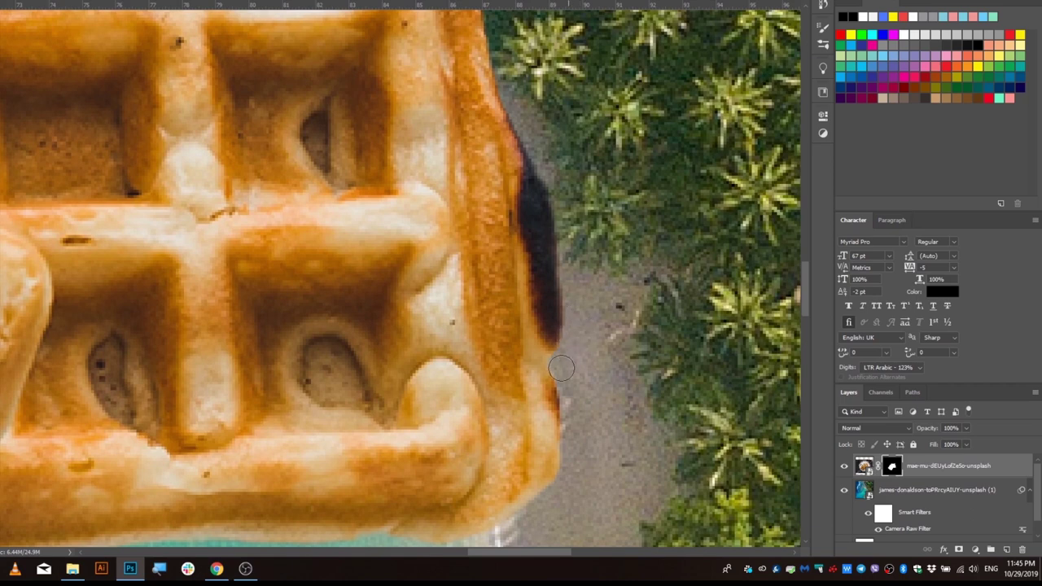
pyautogui.moveTo(561, 368); pyautogui.dragTo(580, 300)
pyautogui.moveTo(583, 373); pyautogui.dragTo(604, 234)
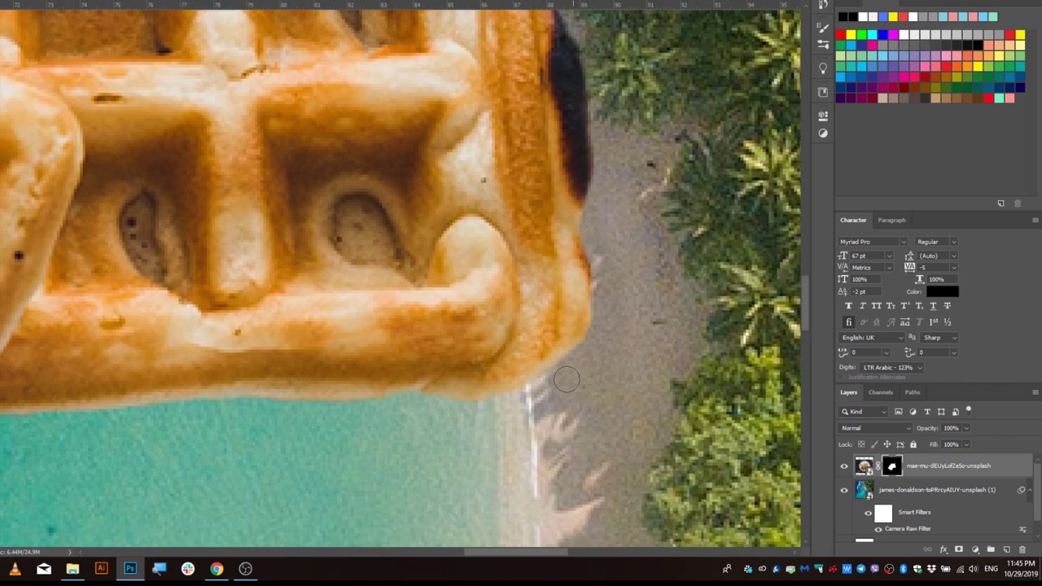
pyautogui.hotkey('ctrl', '0')
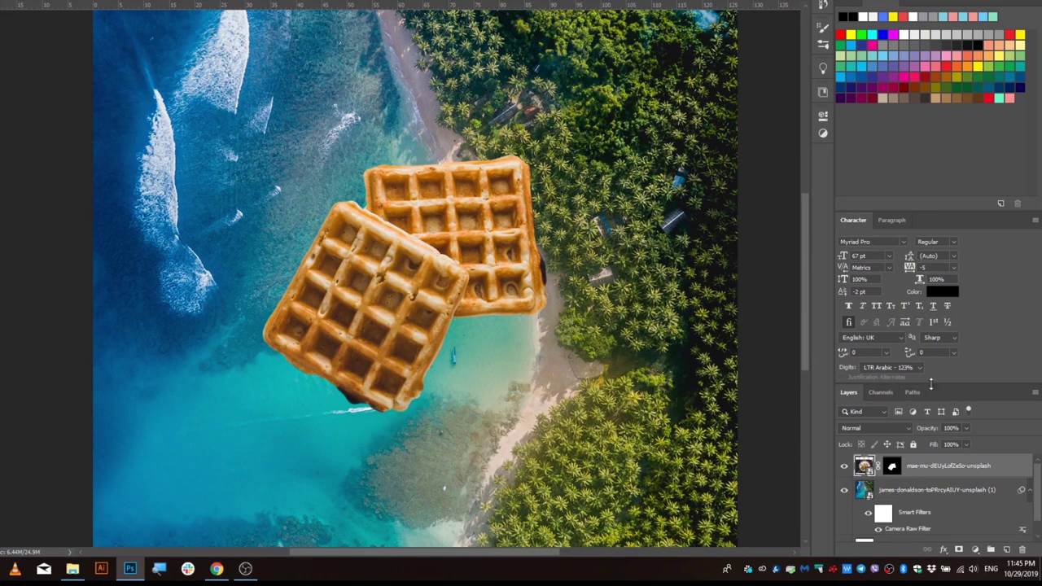
pyautogui.moveTo(930, 385); pyautogui.dragTo(930, 303)
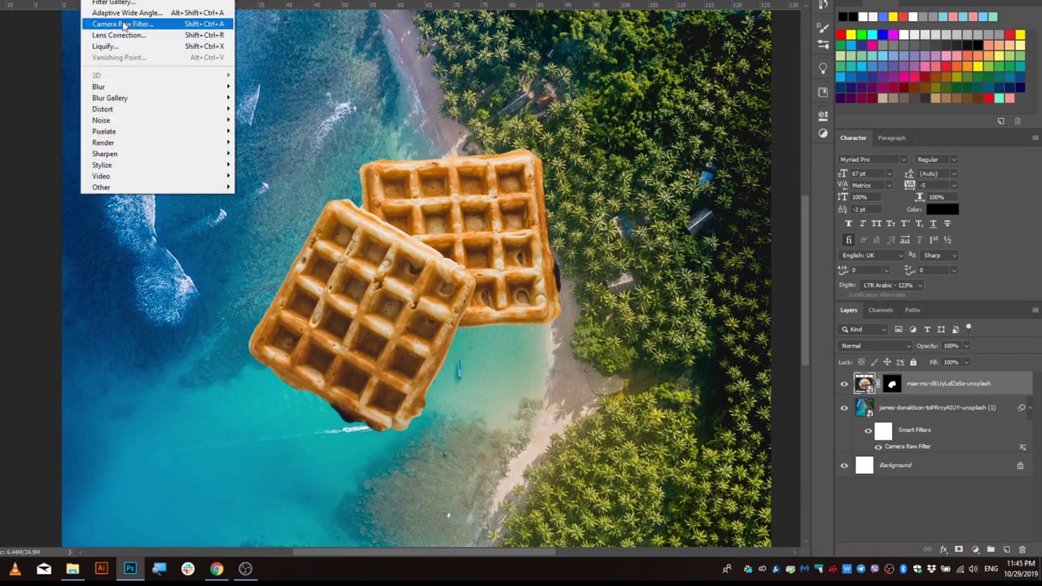
# - Grade the waffles in Camera Raw: Temperature -18, Tint +9, Contrast -11, Highlights and Whites -32
pyautogui.click(138, 22)
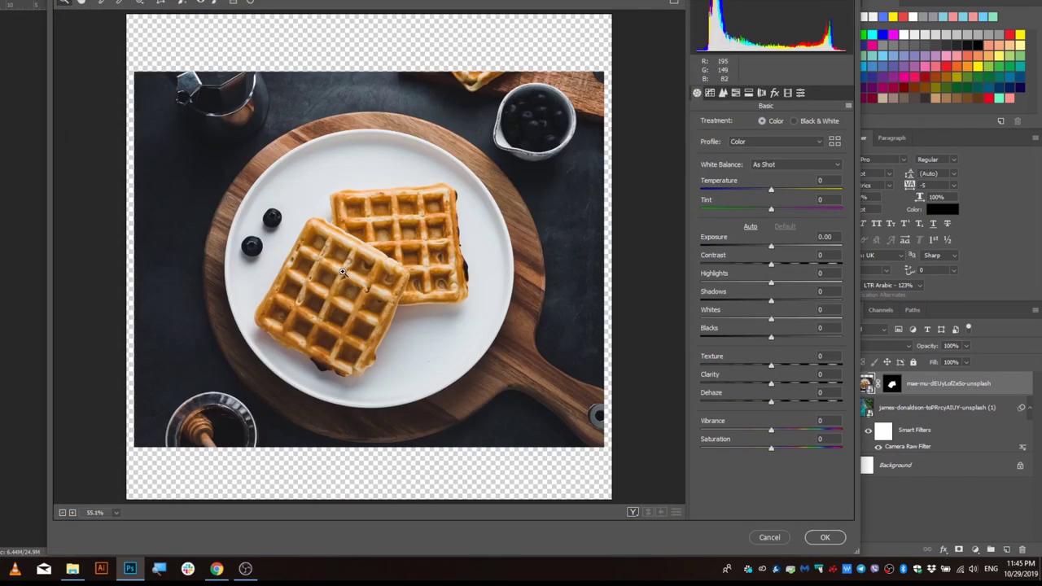
pyautogui.click(343, 273)
pyautogui.click(375, 244)
pyautogui.click(384, 233)
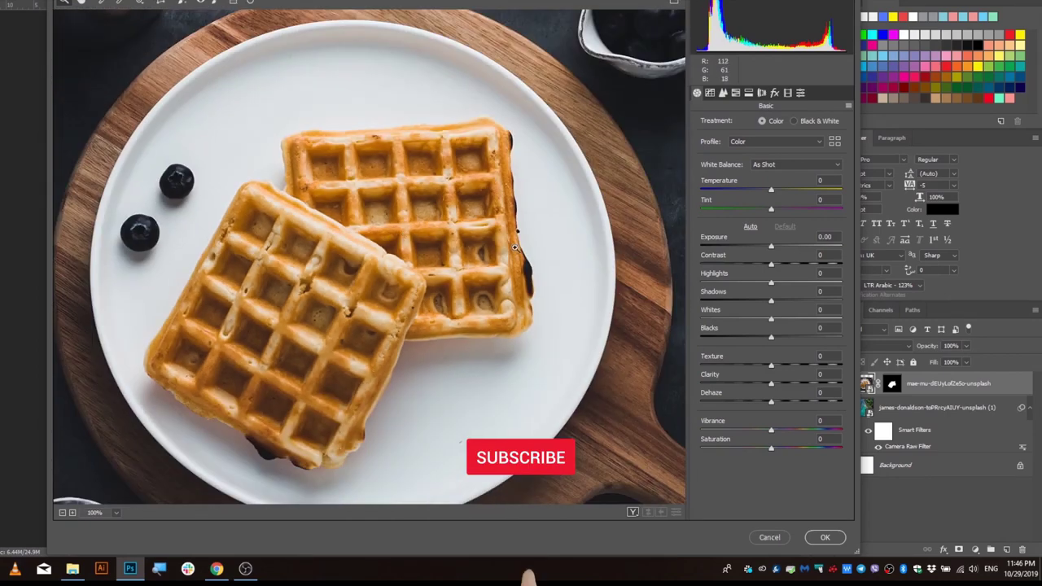
pyautogui.moveTo(771, 190)
pyautogui.mouseDown()
pyautogui.moveTo(757, 193)
pyautogui.moveTo(779, 210)
pyautogui.mouseUp()
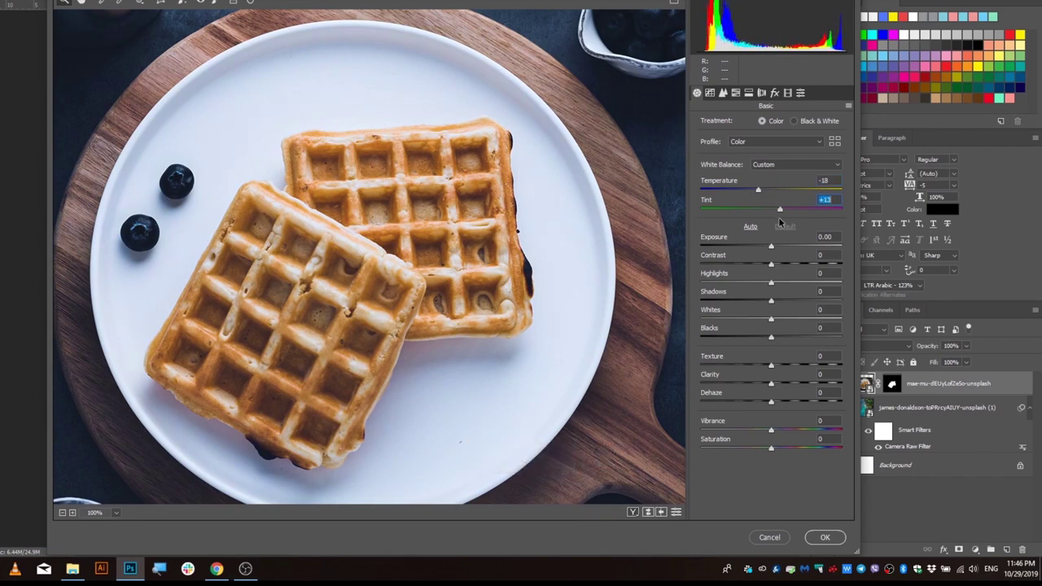
pyautogui.moveTo(772, 247)
pyautogui.mouseDown()
pyautogui.moveTo(750, 288)
pyautogui.moveTo(776, 320)
pyautogui.moveTo(733, 325)
pyautogui.moveTo(766, 338)
pyautogui.mouseUp()
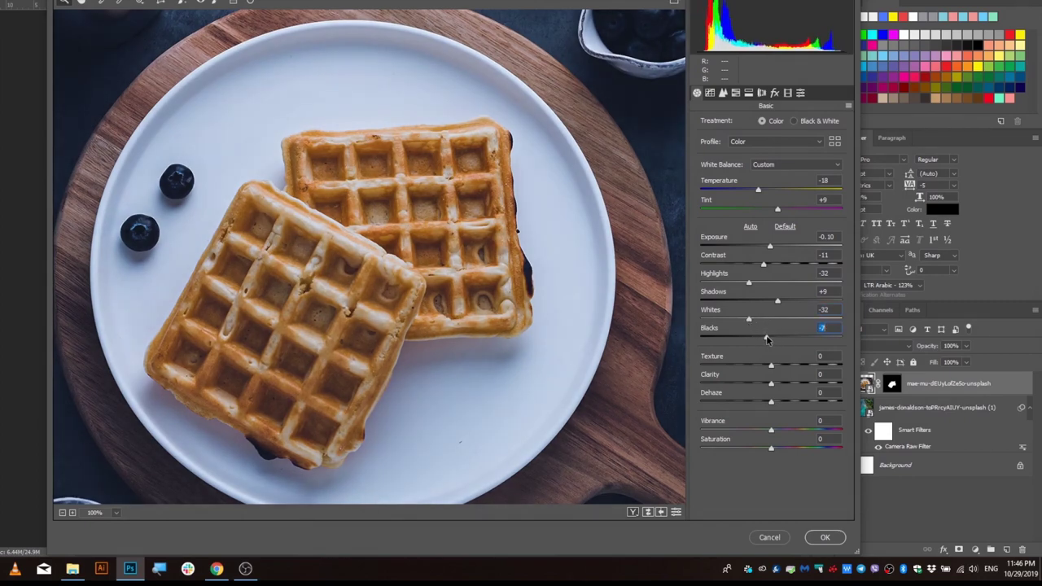
pyautogui.click(826, 538)
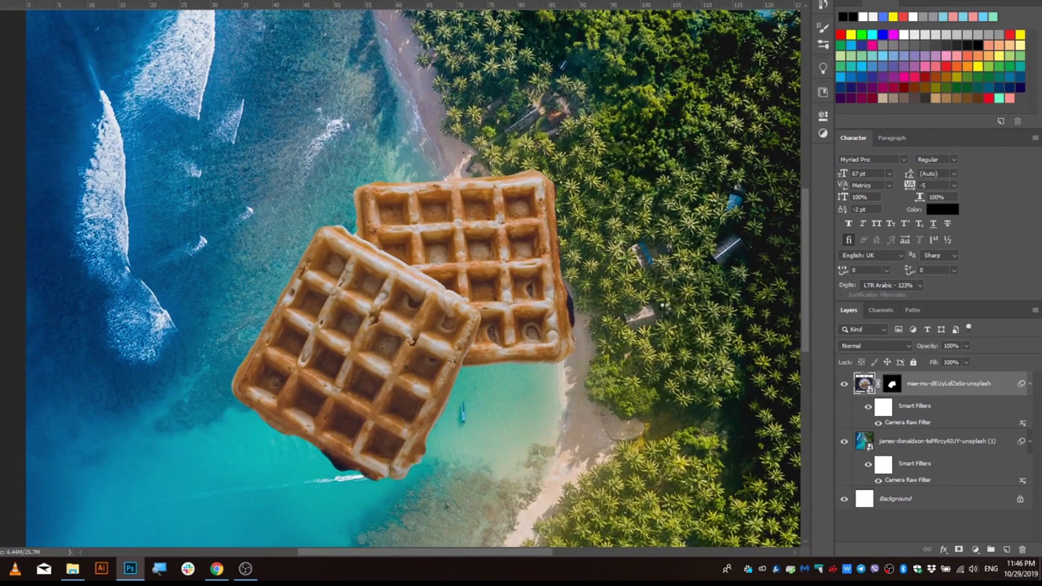
# - Revise the waffles' Camera Raw grade to Temperature -9 and Exposure +0.35
pyautogui.doubleClick(908, 422)
pyautogui.moveTo(773, 191); pyautogui.dragTo(765, 192)
pyautogui.hotkey('ctrl', 'alt', '0')
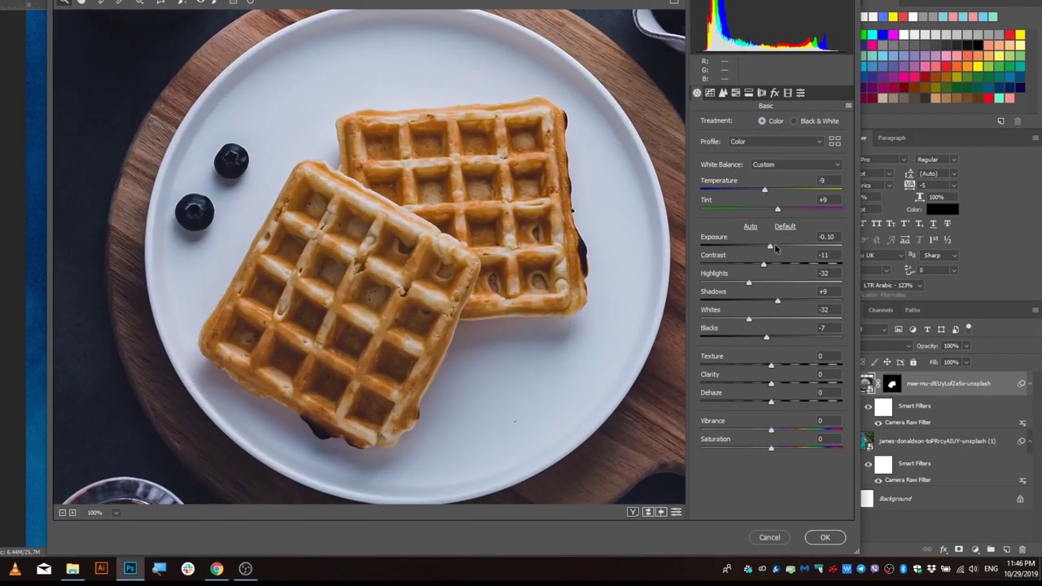
pyautogui.moveTo(770, 247); pyautogui.dragTo(775, 247)
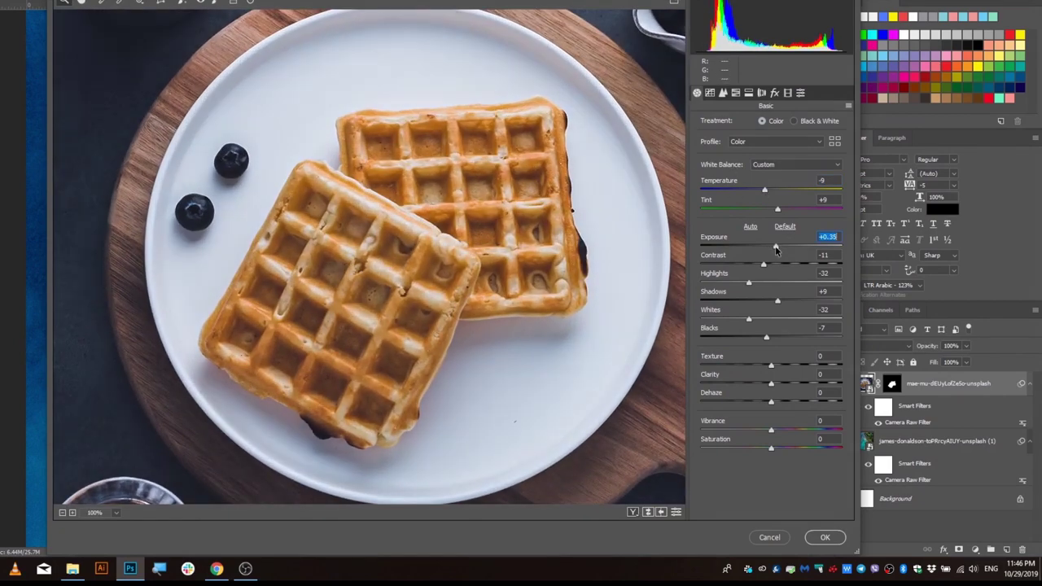
pyautogui.click(825, 537)
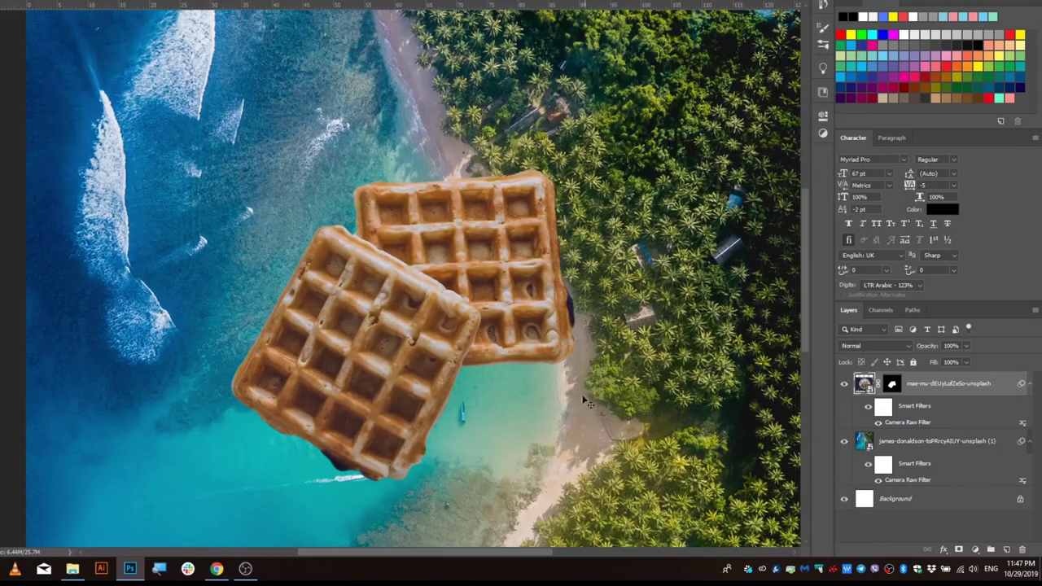
# - Adjust the view and select the waffles layer
pyautogui.scroll(3, 423, 346)
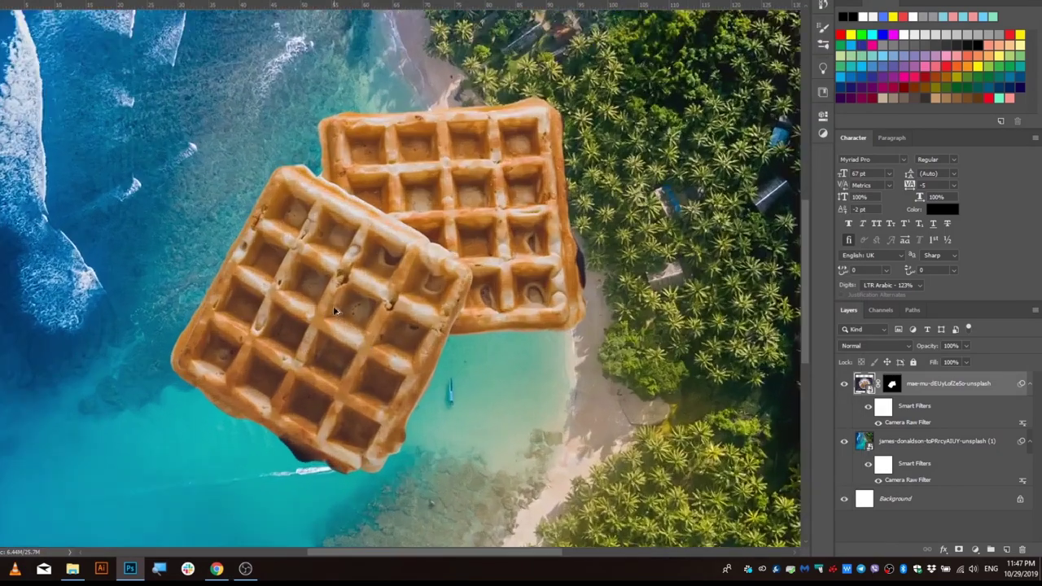
pyautogui.scroll(-2, 438, 289)
pyautogui.scroll(1, 438, 289)
pyautogui.scroll(1, 430, 298)
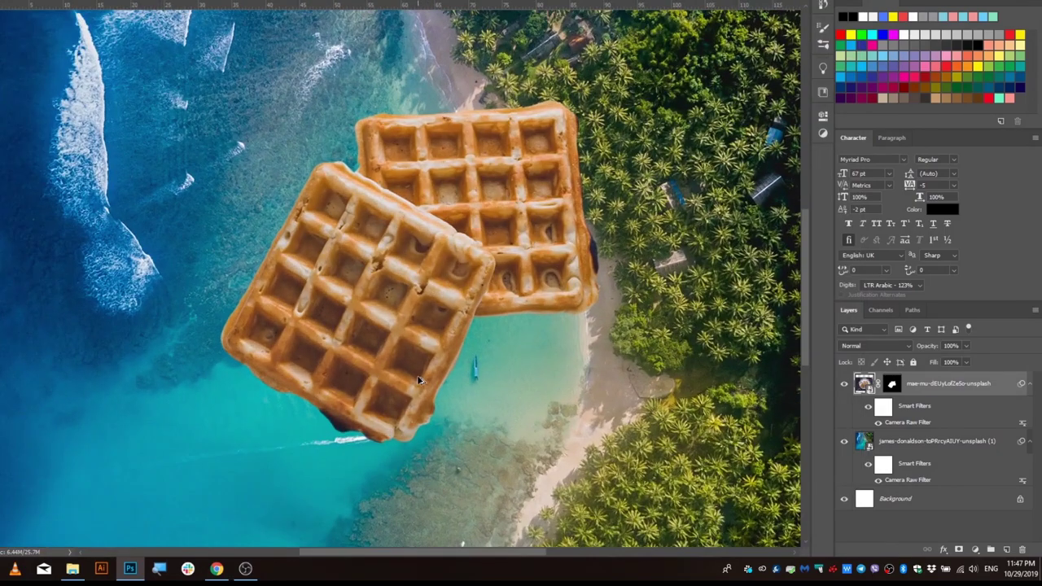
pyautogui.click(1030, 383)
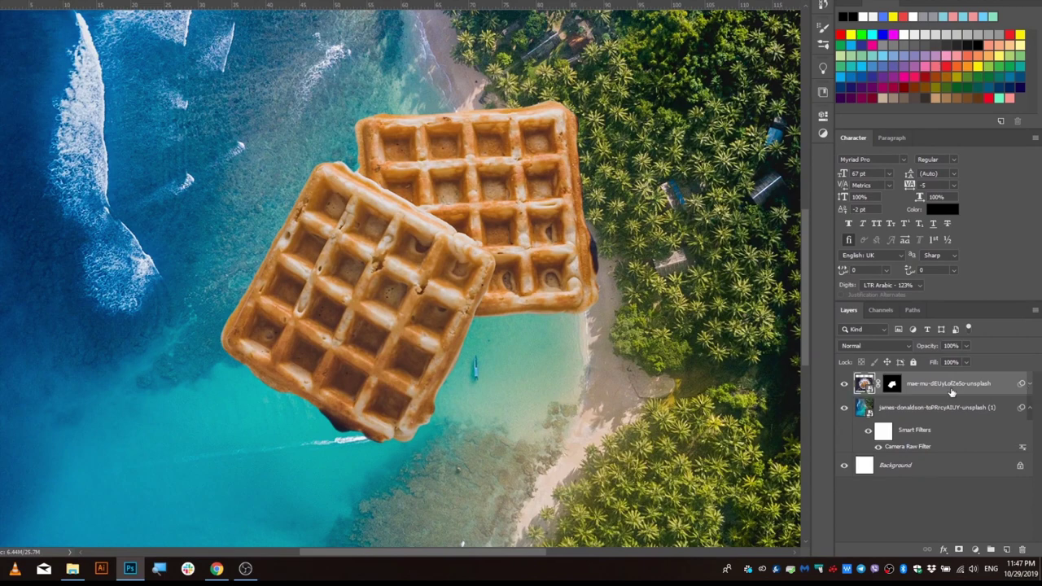
# - Duplicate the waffles layer and offset the copy down and right, beneath the original
pyautogui.hotkey('ctrl', 'j')
pyautogui.moveTo(462, 328); pyautogui.dragTo(462, 356)
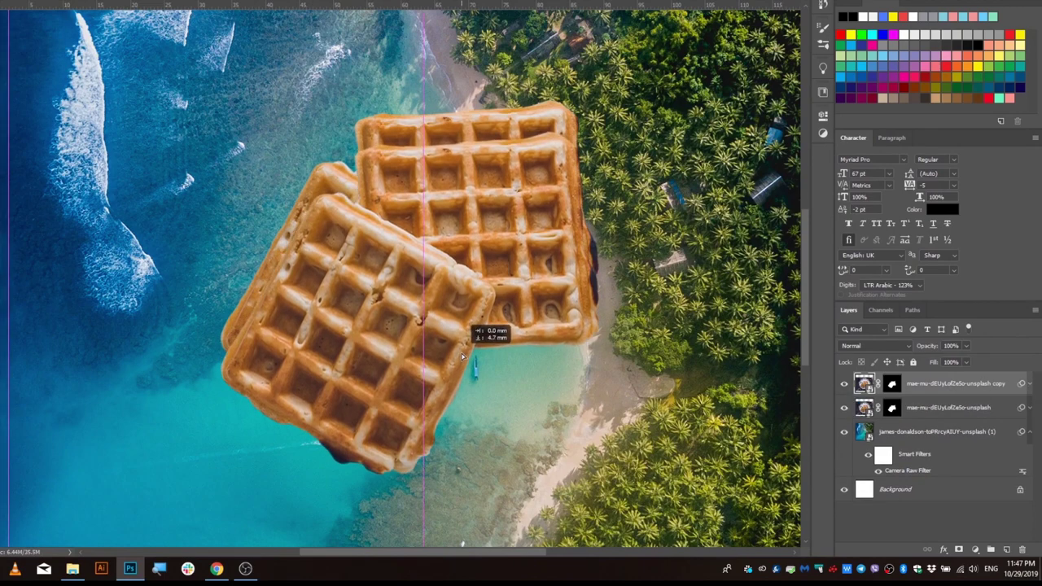
pyautogui.hotkey('ctrl', '[')
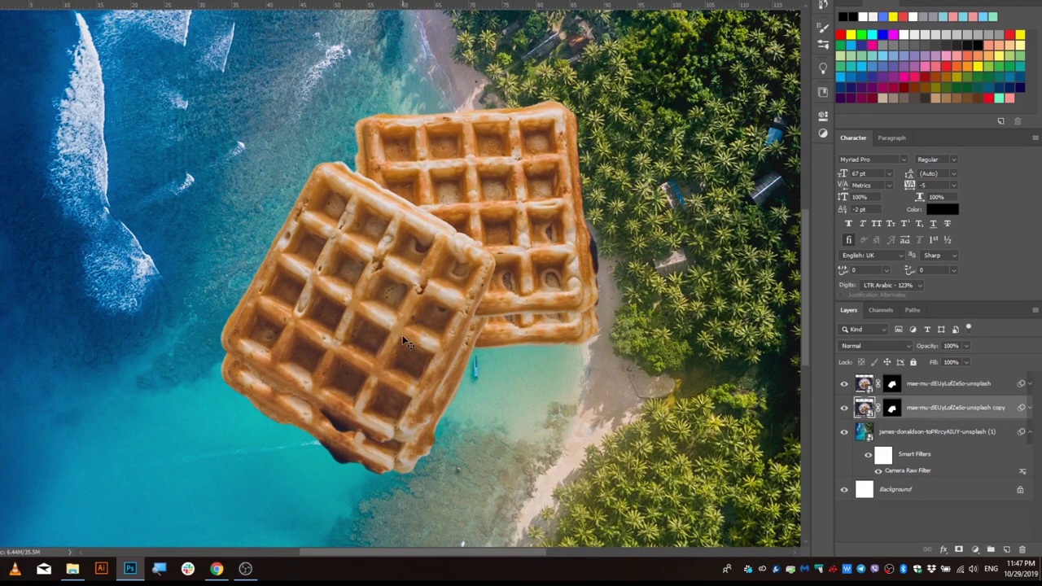
pyautogui.moveTo(415, 461); pyautogui.dragTo(430, 457)
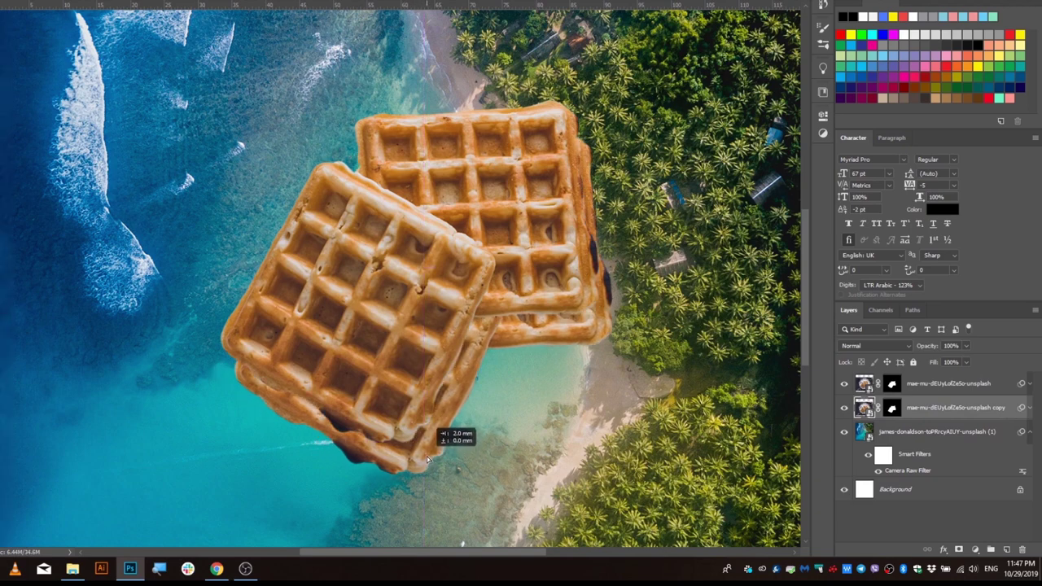
# - Convert the waffle copy to a smart object, then rasterize it
pyautogui.rightClick(938, 394)
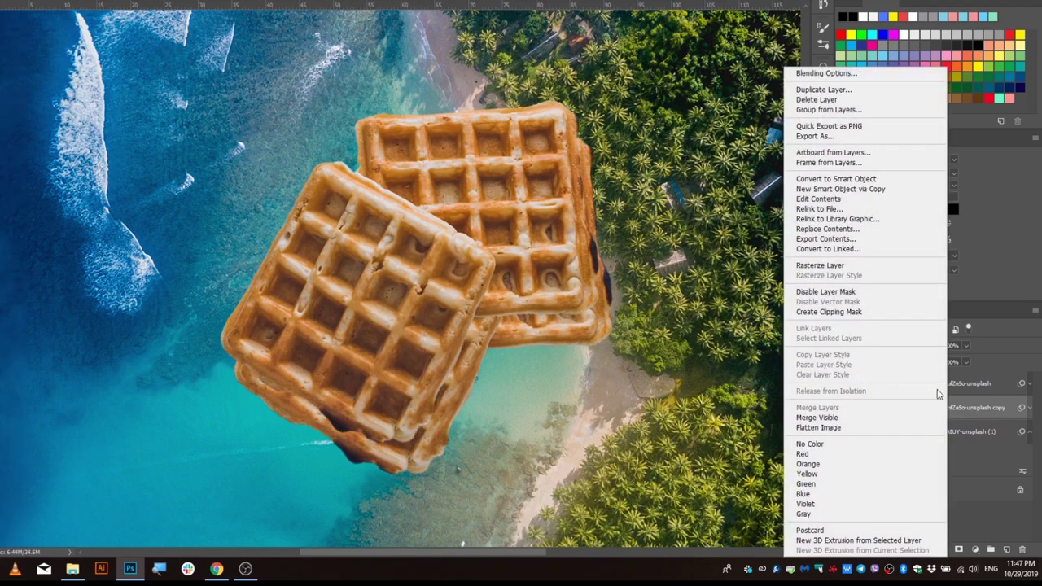
pyautogui.click(871, 178)
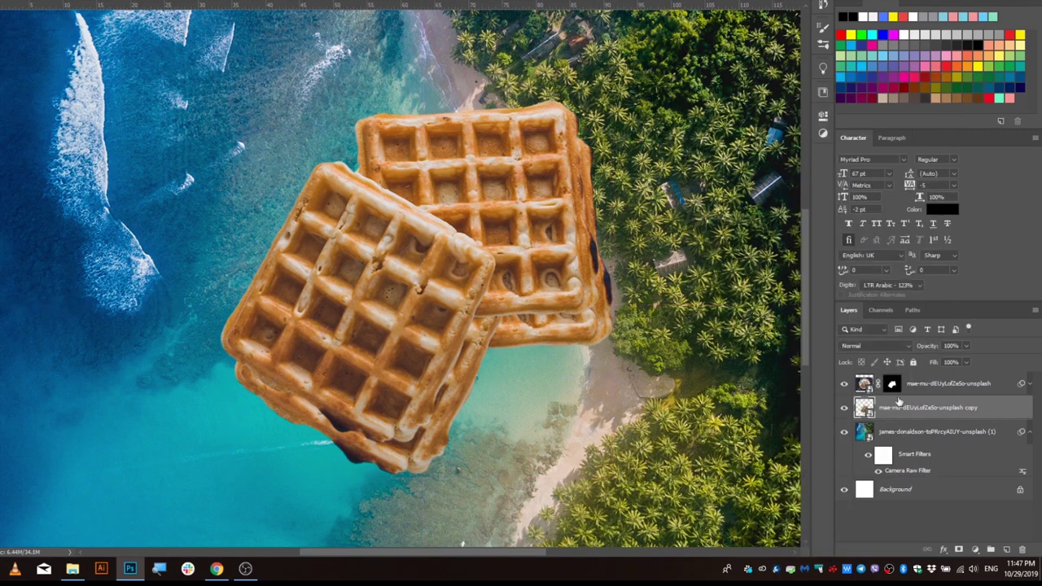
pyautogui.rightClick(904, 407)
pyautogui.click(781, 271)
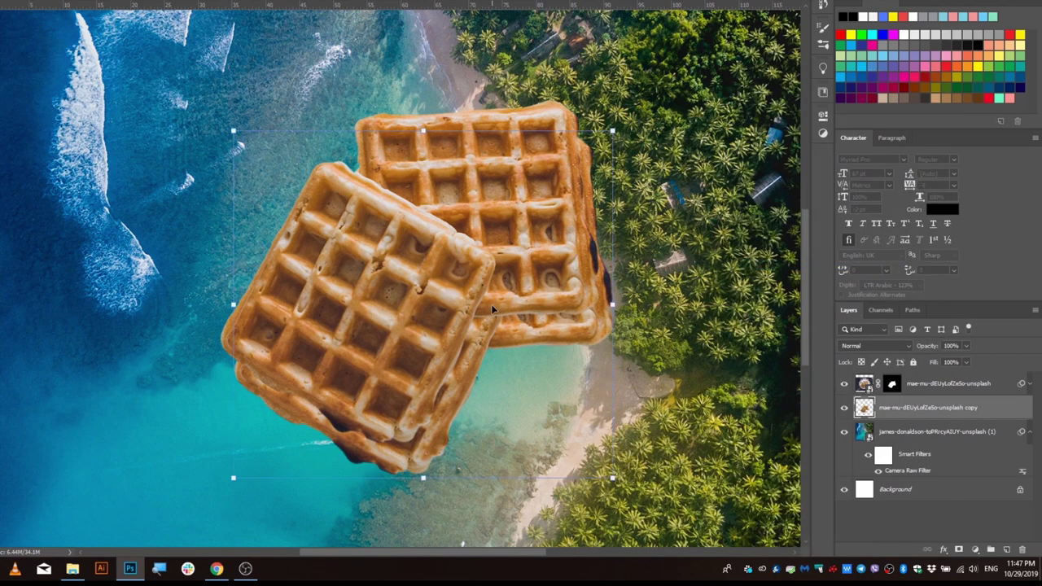
# - Rotate the waffle copy about 1.8° and warp its right and lower-left edges
pyautogui.moveTo(234, 303)
pyautogui.mouseDown()
pyautogui.moveTo(221, 470)
pyautogui.moveTo(218, 460)
pyautogui.mouseUp()
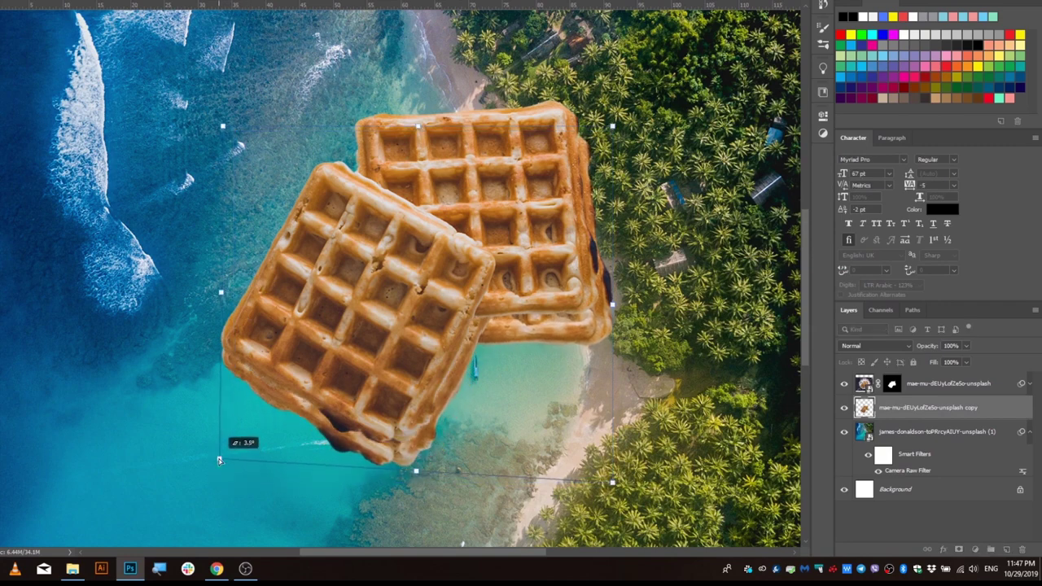
pyautogui.doubleClick(314, 308)
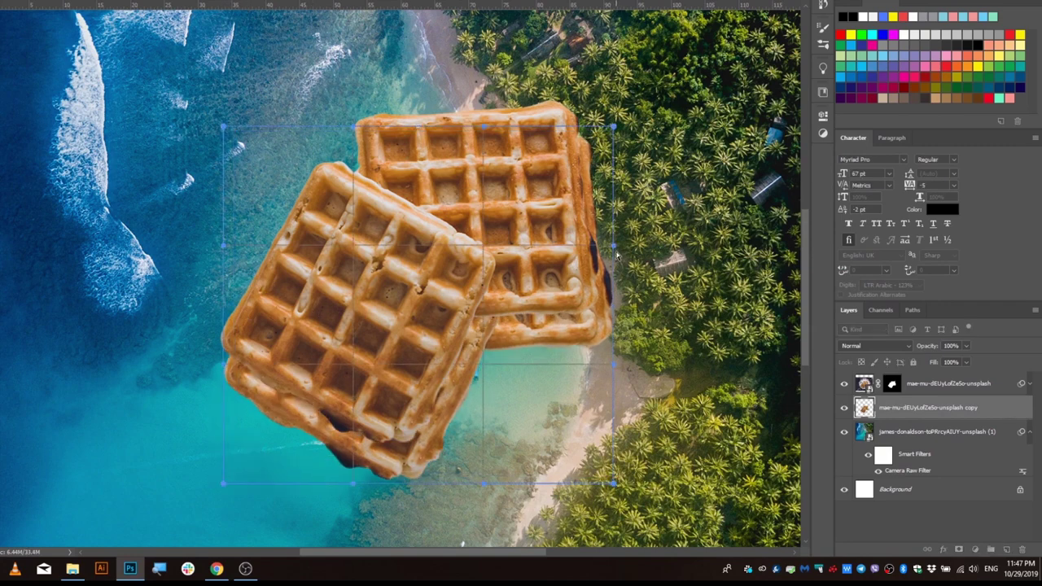
pyautogui.moveTo(617, 252); pyautogui.dragTo(583, 127)
pyautogui.moveTo(615, 368); pyautogui.dragTo(605, 327)
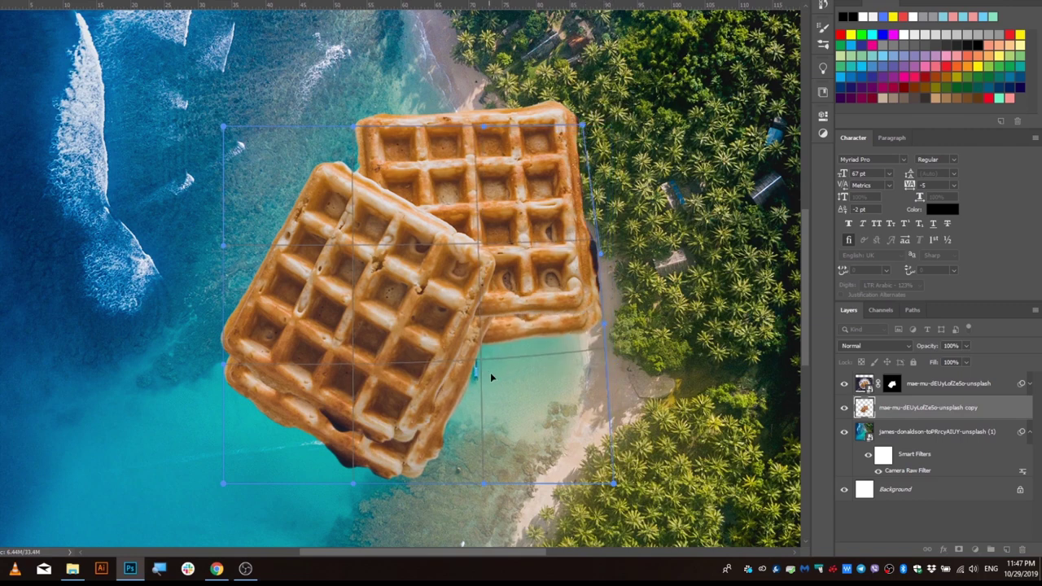
pyautogui.moveTo(491, 377); pyautogui.dragTo(487, 394)
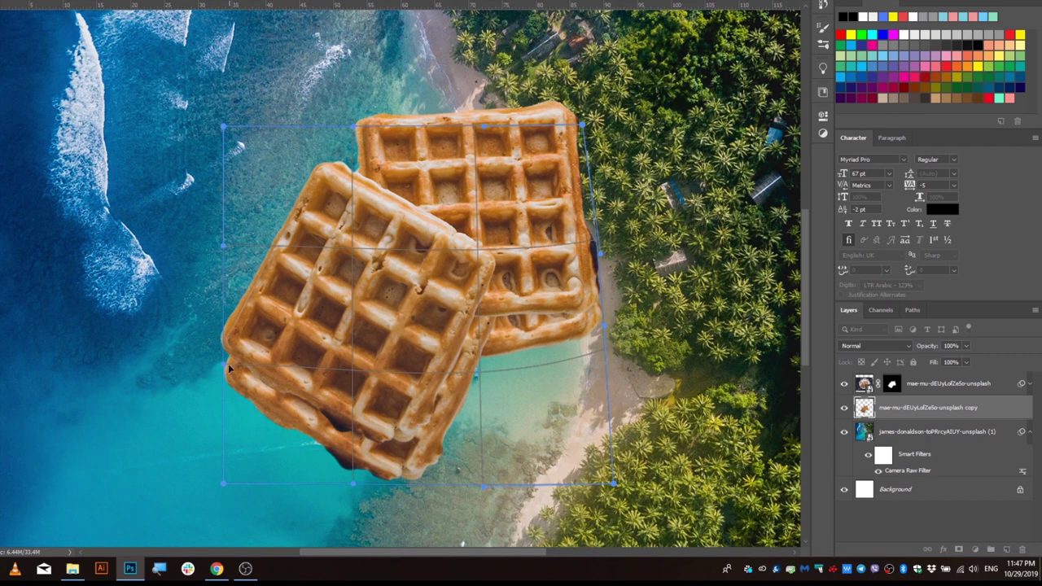
pyautogui.moveTo(230, 369); pyautogui.dragTo(244, 379)
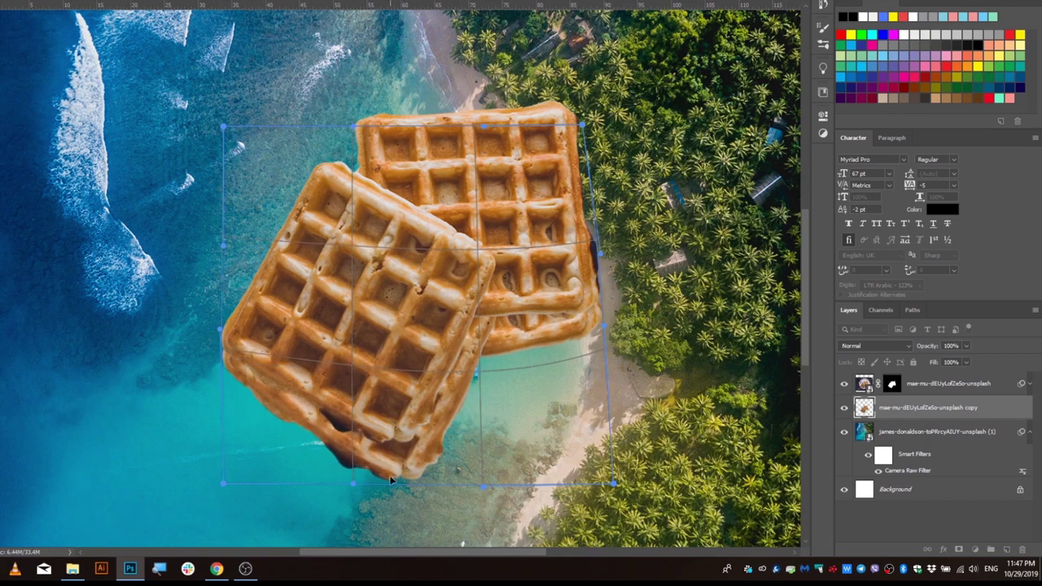
pyautogui.moveTo(391, 481); pyautogui.dragTo(388, 464)
pyautogui.moveTo(241, 382); pyautogui.dragTo(231, 363)
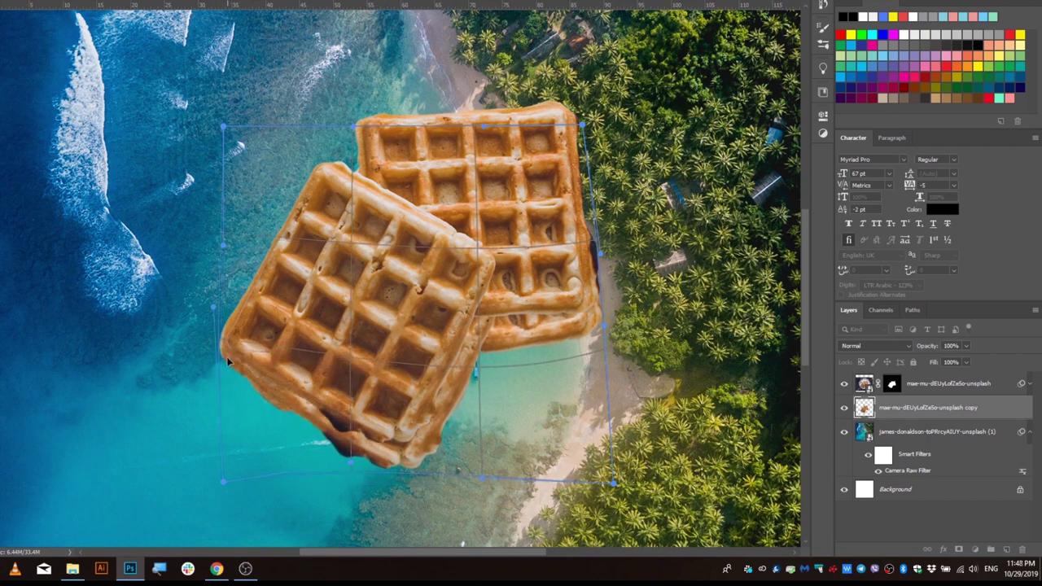
pyautogui.moveTo(294, 403); pyautogui.dragTo(234, 389)
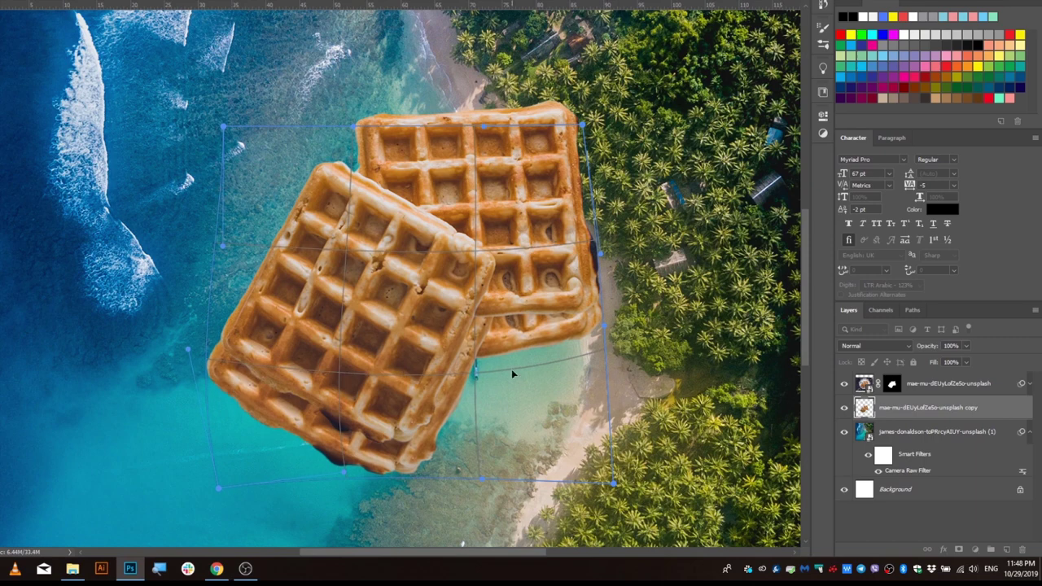
# - Warp the copy's lower-right and bottom edges outward and commit the warp
pyautogui.moveTo(590, 339)
pyautogui.mouseDown()
pyautogui.moveTo(502, 374)
pyautogui.moveTo(558, 368)
pyautogui.mouseUp()
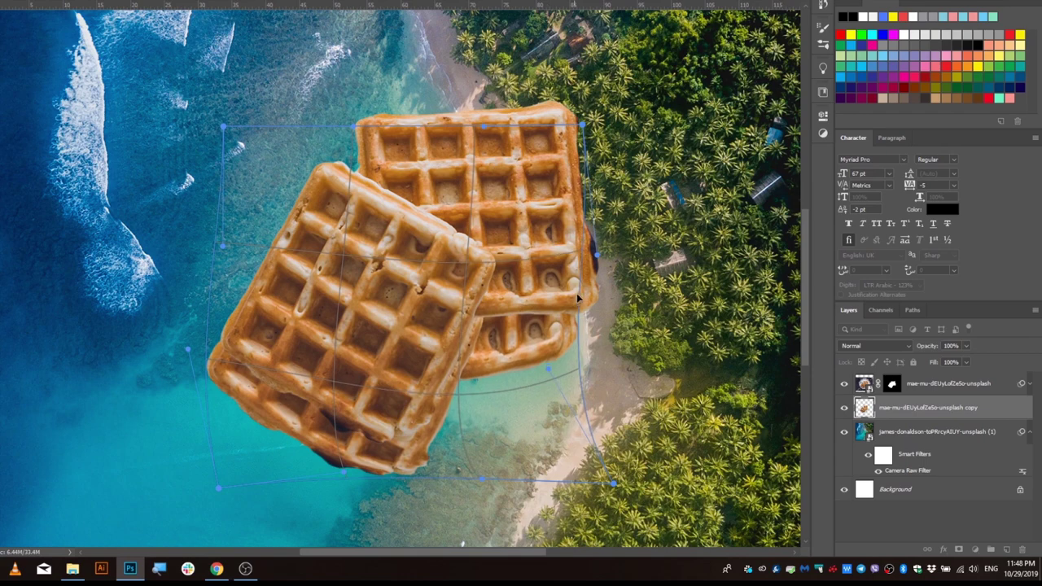
pyautogui.moveTo(549, 376); pyautogui.dragTo(577, 382)
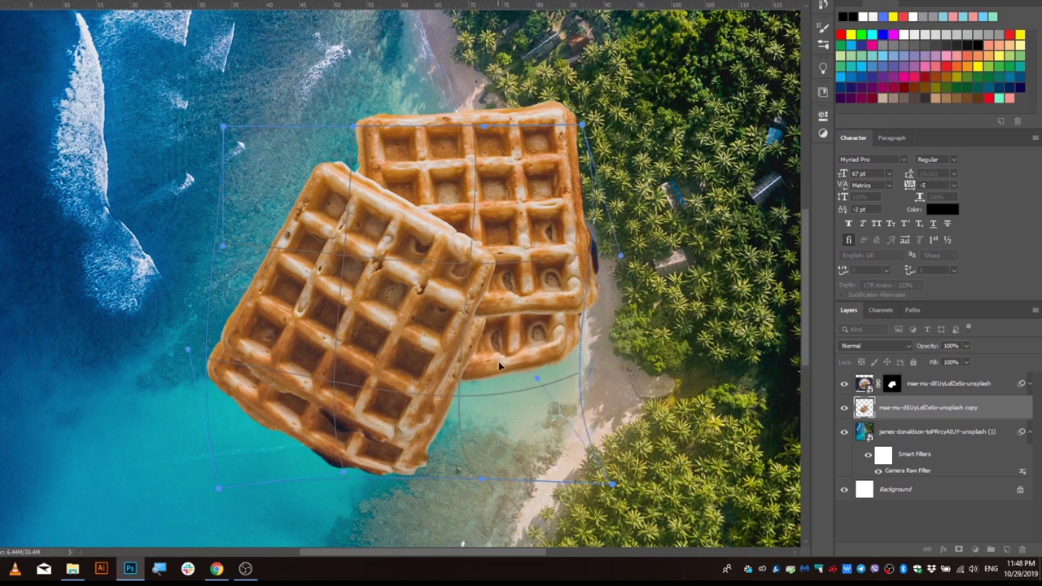
pyautogui.moveTo(500, 366); pyautogui.dragTo(492, 358)
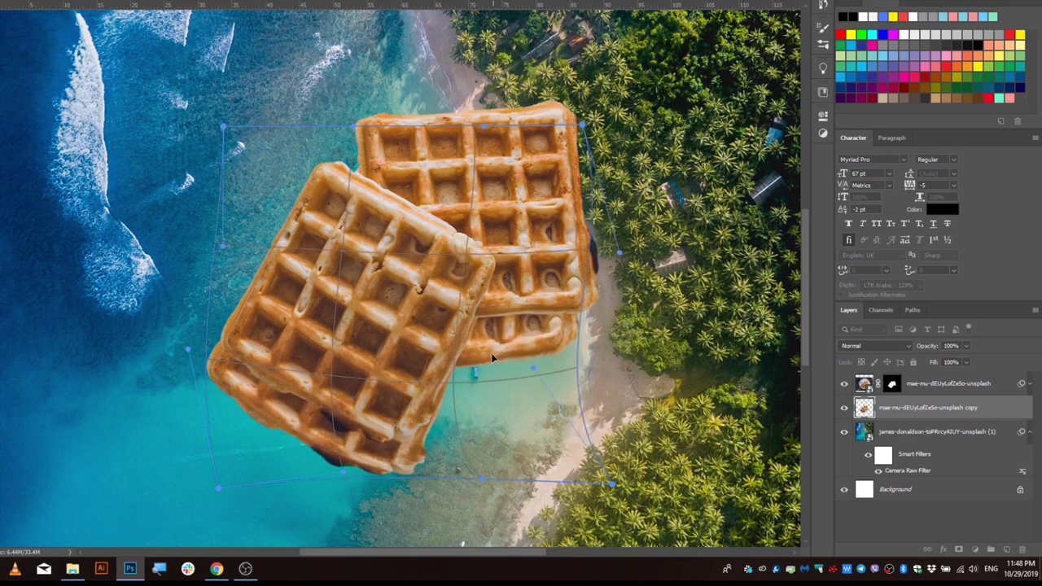
pyautogui.moveTo(469, 406); pyautogui.dragTo(410, 480)
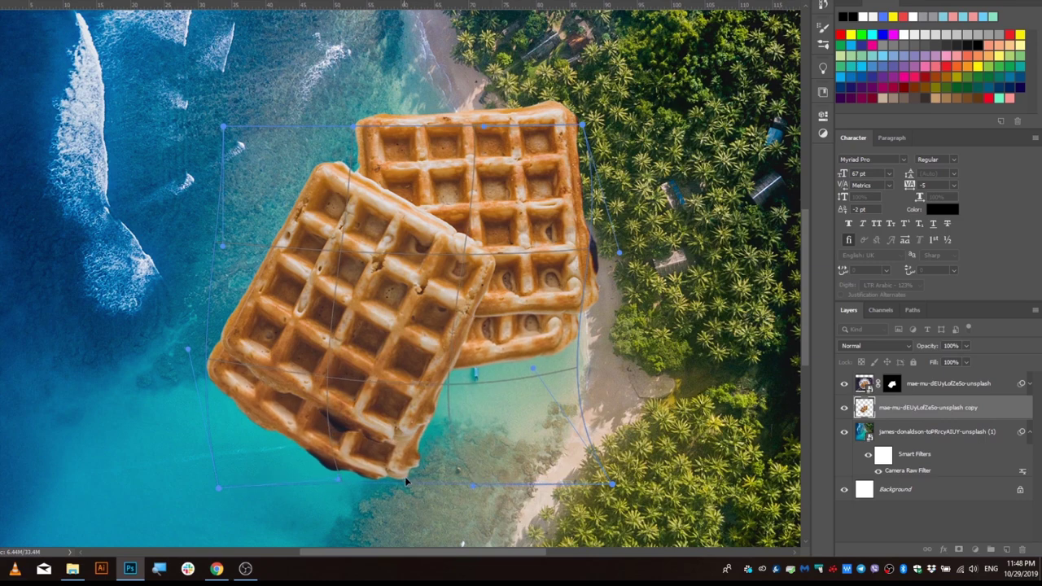
pyautogui.moveTo(524, 363); pyautogui.dragTo(488, 346)
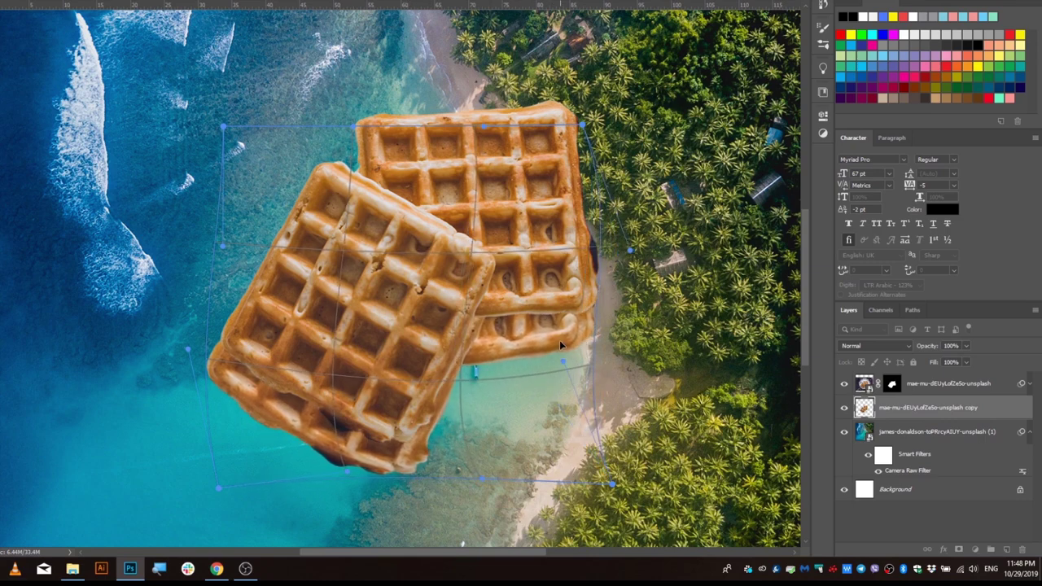
pyautogui.press('Return')
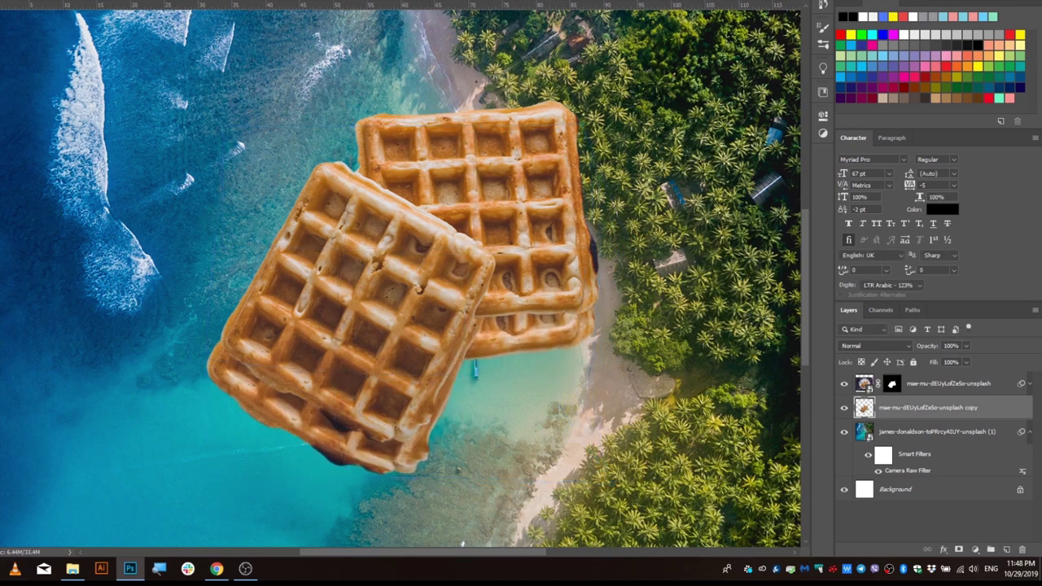
pyautogui.click(66, 0)
pyautogui.moveTo(154, 86)
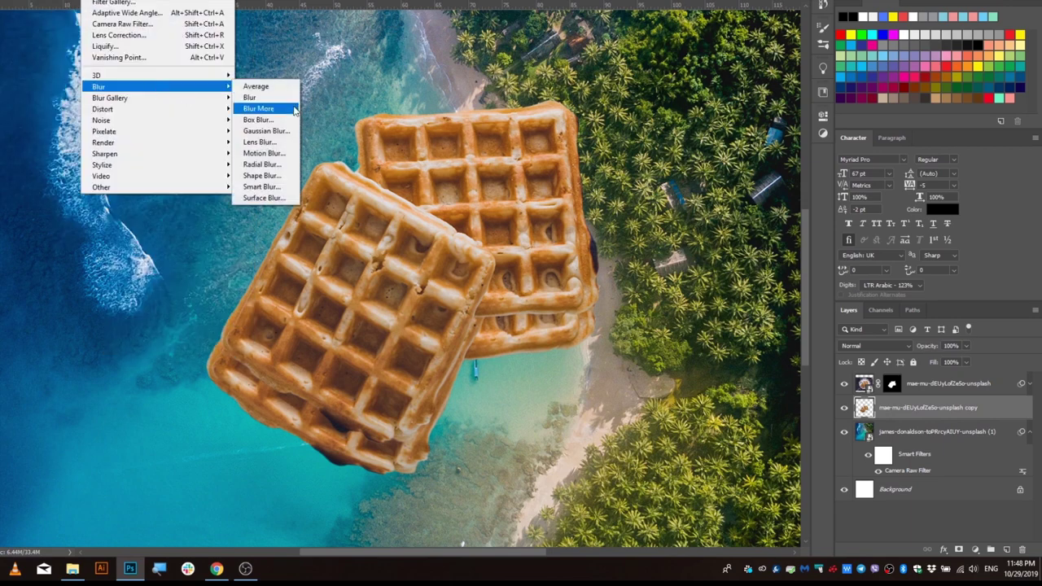
# - Give the waffle copy a teal Color Overlay layer style
pyautogui.rightClick(909, 382)
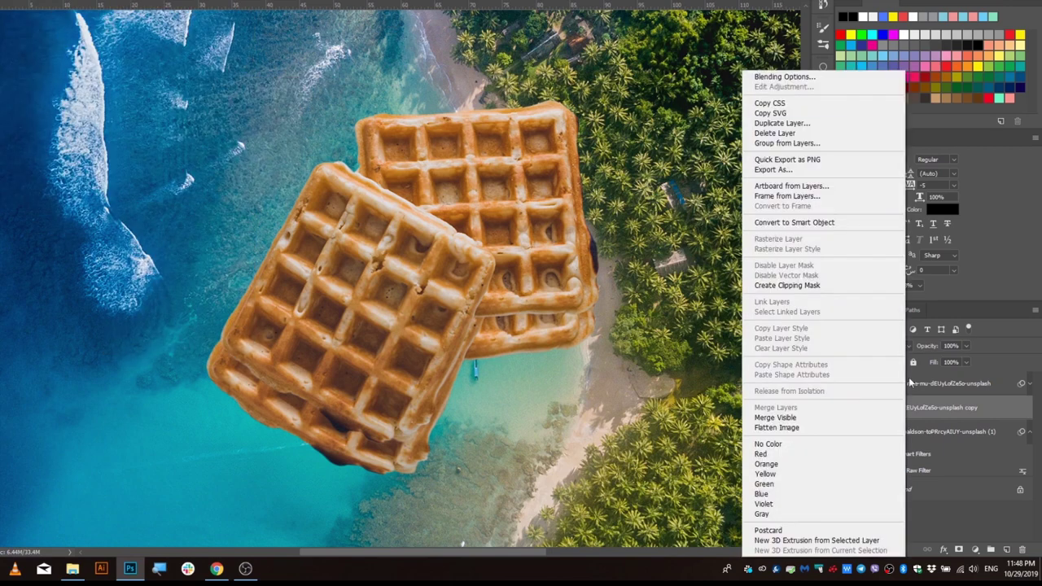
pyautogui.click(784, 77)
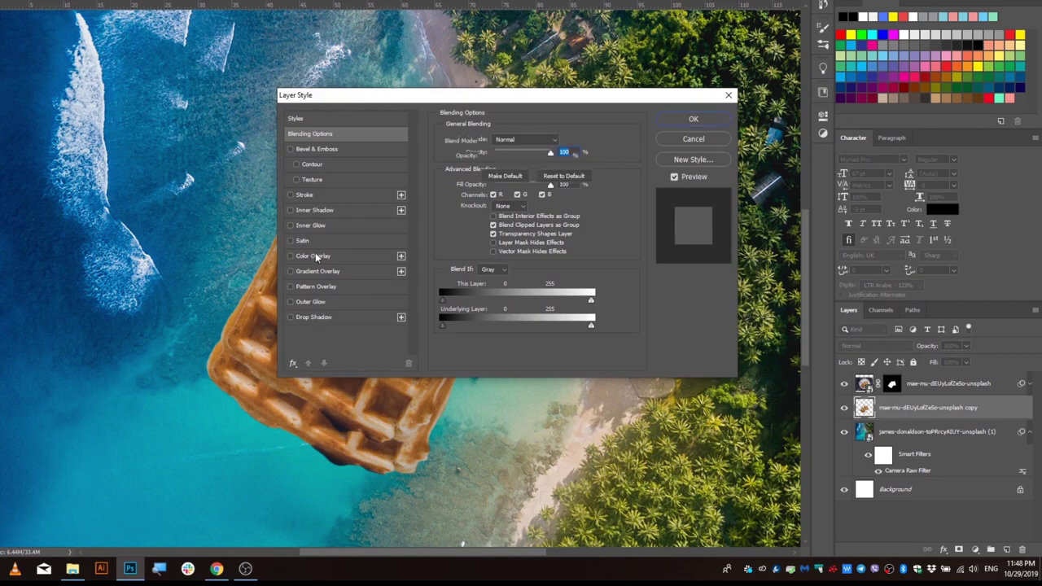
pyautogui.click(315, 256)
pyautogui.click(561, 140)
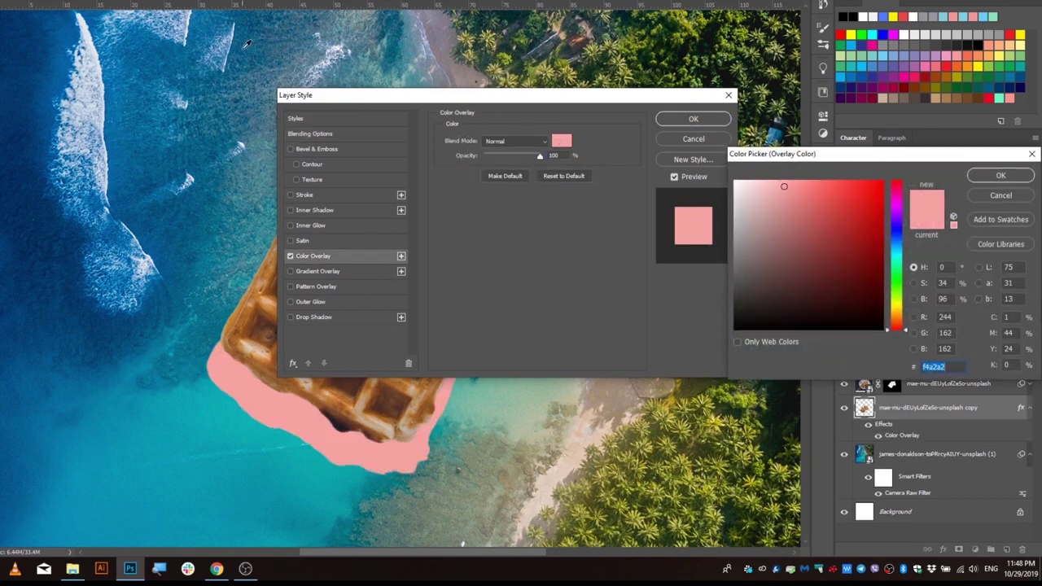
pyautogui.moveTo(790, 166); pyautogui.dragTo(389, 70)
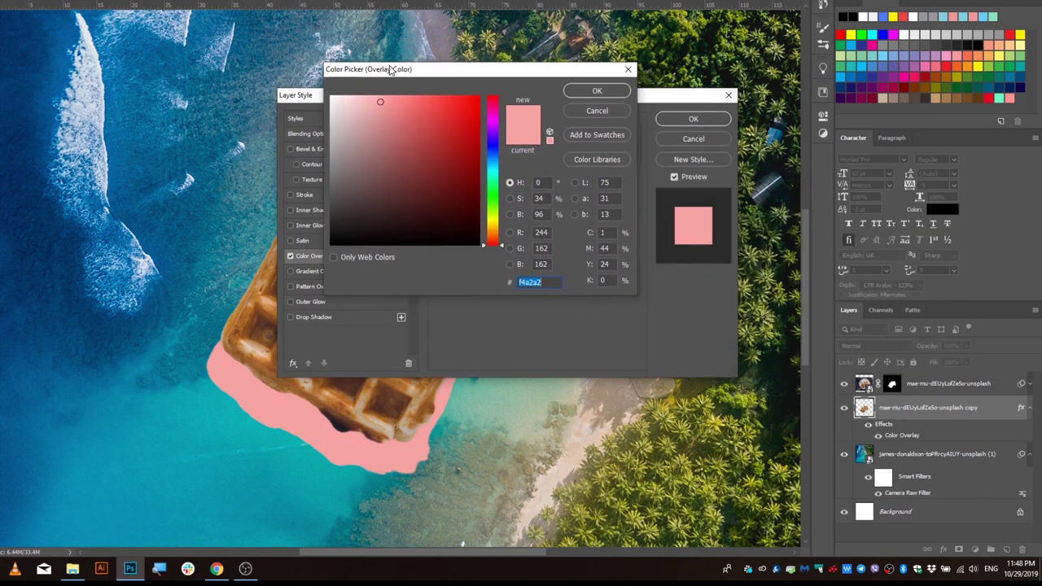
pyautogui.click(622, 419)
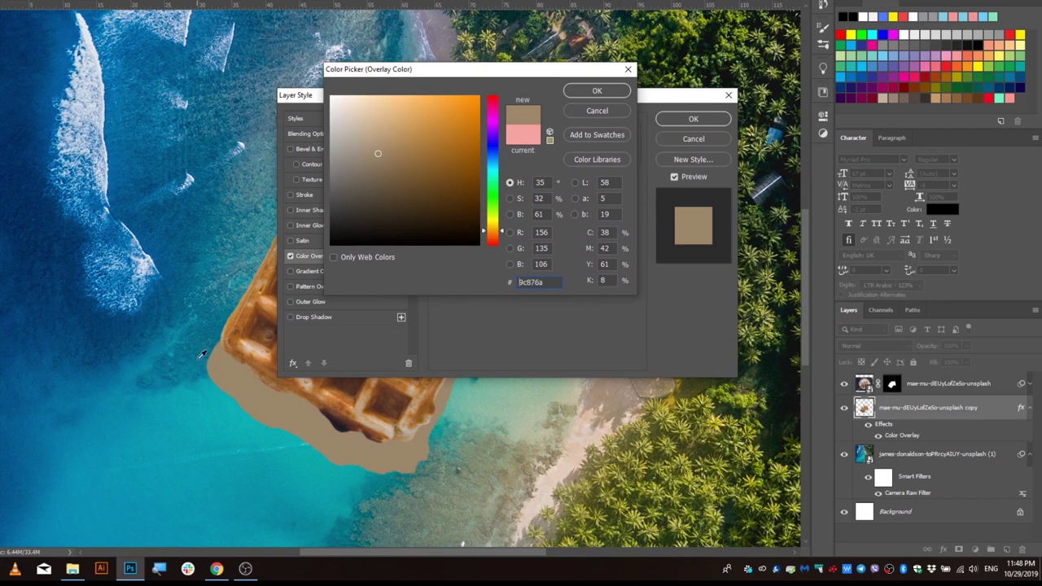
pyautogui.click(394, 487)
pyautogui.click(436, 179)
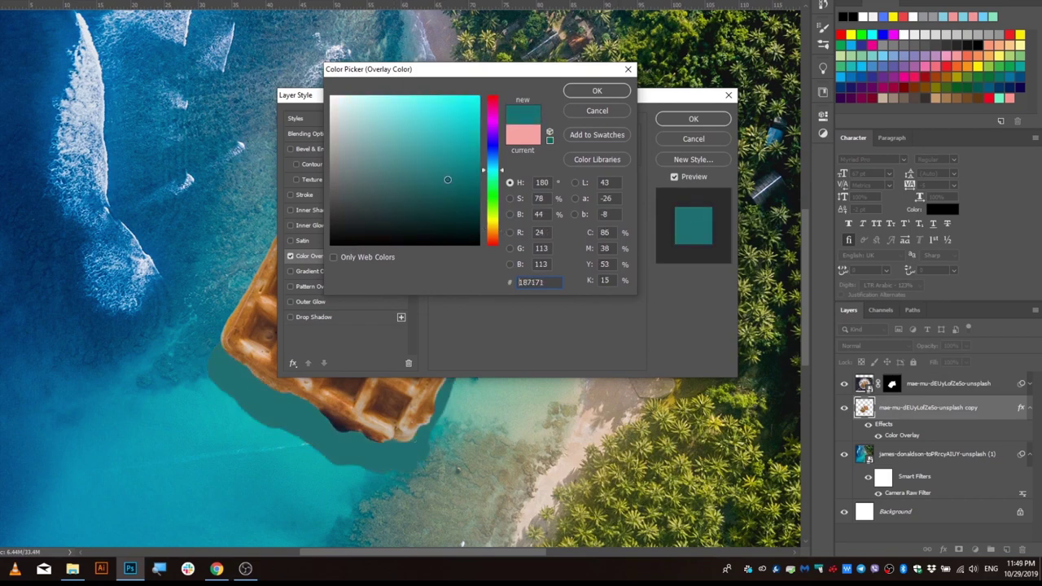
pyautogui.click(597, 90)
pyautogui.click(693, 118)
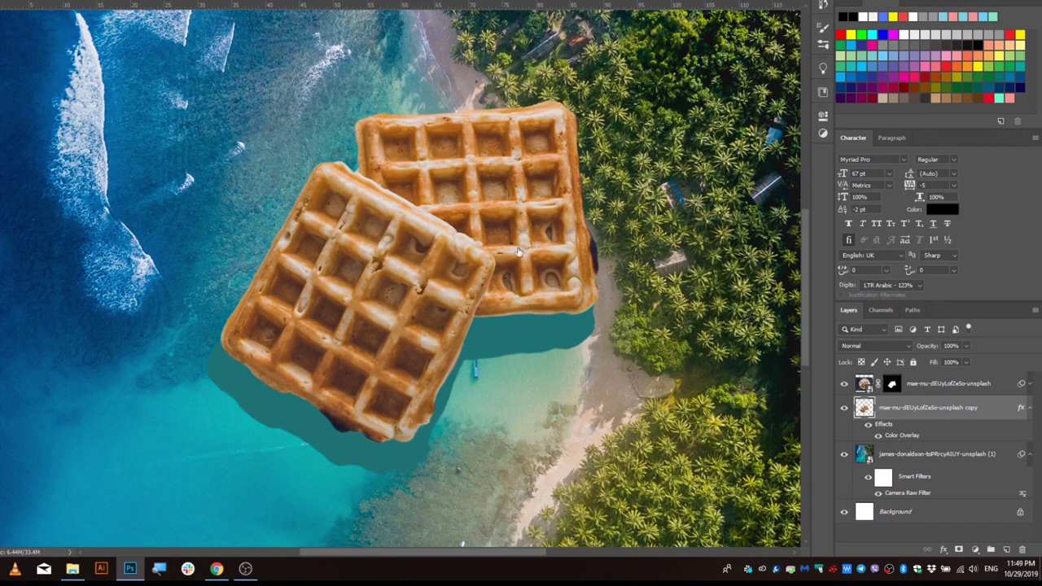
# - Darken the overlay colour to #304e4e and rasterize the layer style
pyautogui.click(557, 140)
pyautogui.moveTo(389, 177); pyautogui.dragTo(381, 203)
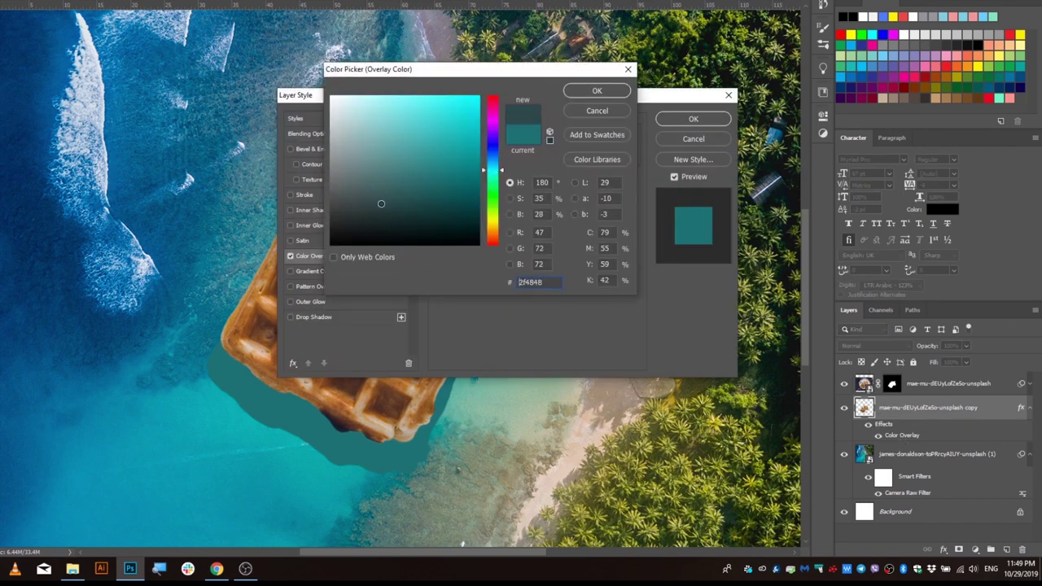
pyautogui.click(597, 90)
pyautogui.click(693, 119)
pyautogui.rightClick(975, 413)
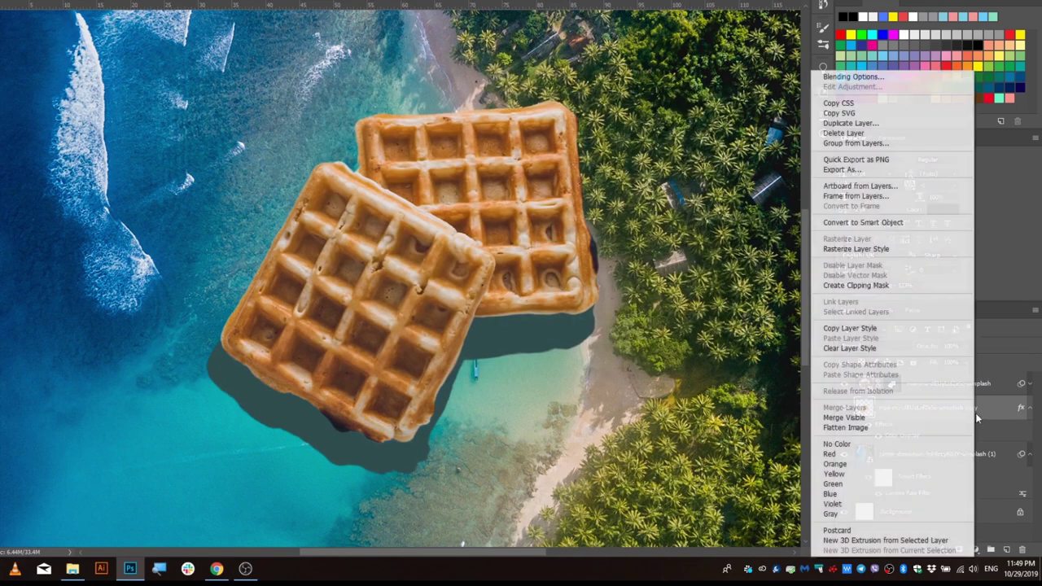
pyautogui.click(987, 359)
pyautogui.rightClick(950, 408)
# - Bake the overlay into pixels and apply a Gaussian Blur of about 4.4 px
pyautogui.click(867, 268)
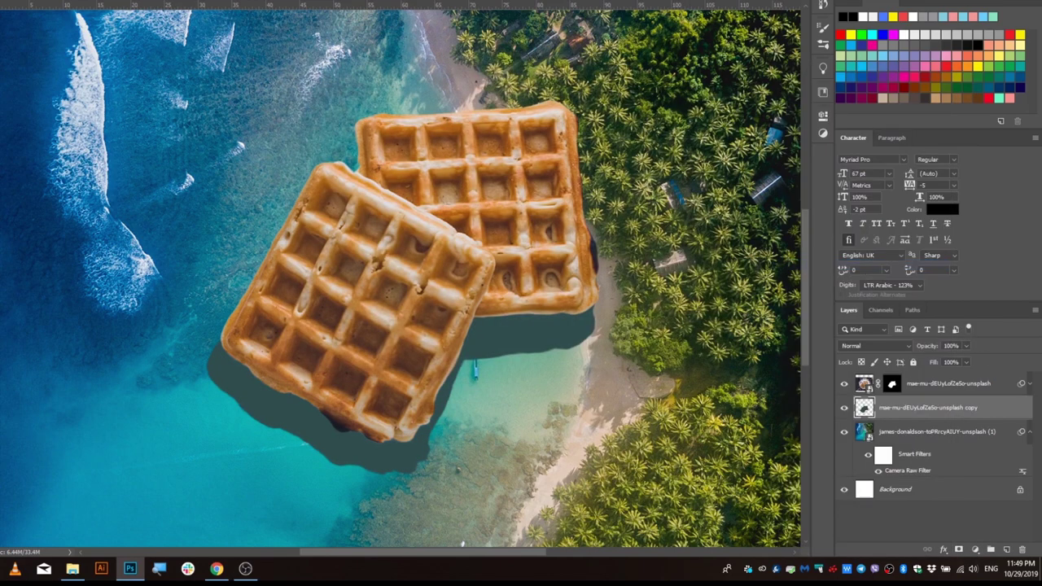
pyautogui.click(97, 0)
pyautogui.moveTo(98, 86)
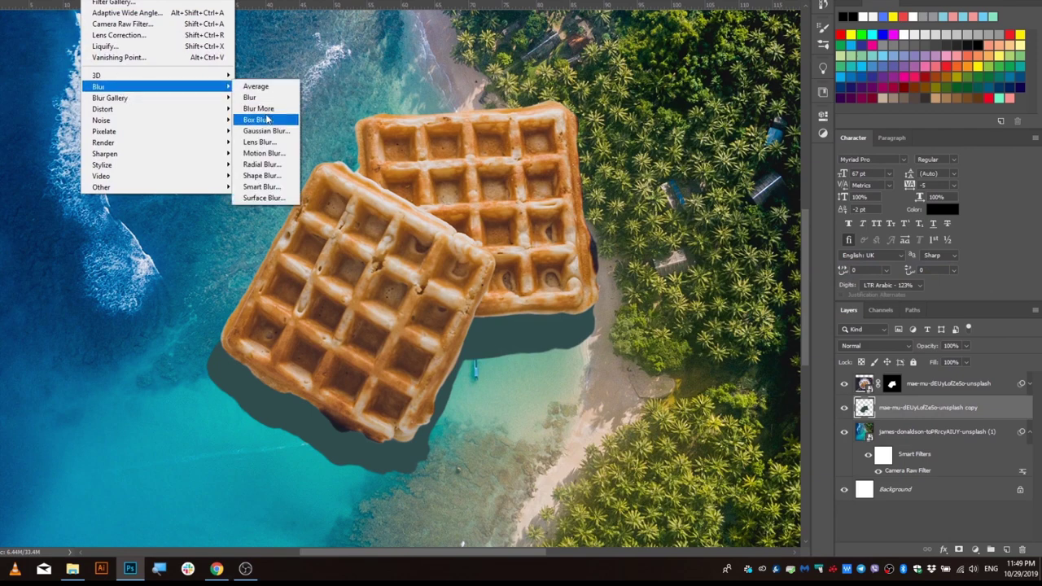
pyautogui.click(269, 131)
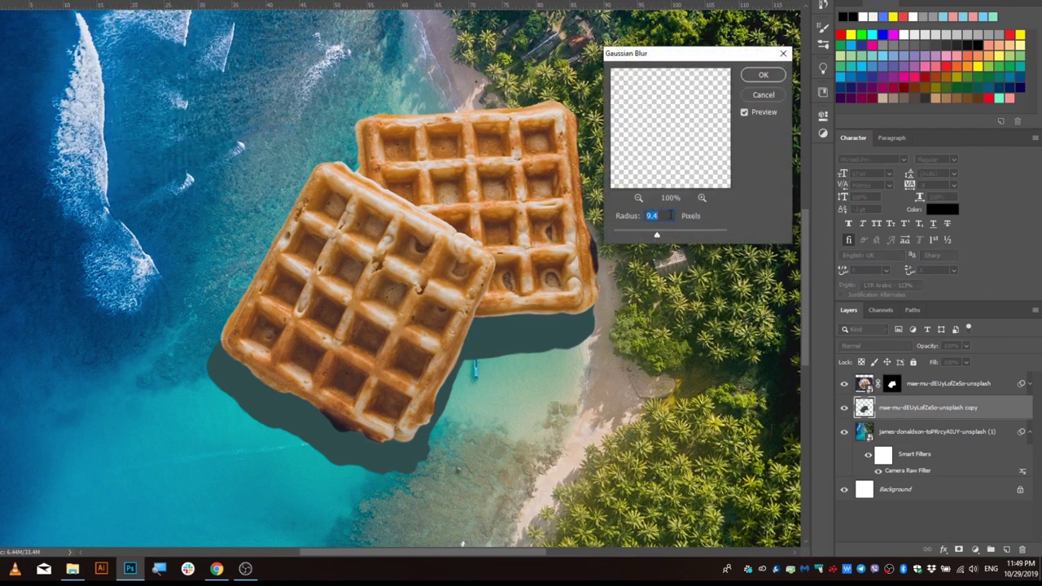
pyautogui.click(674, 236)
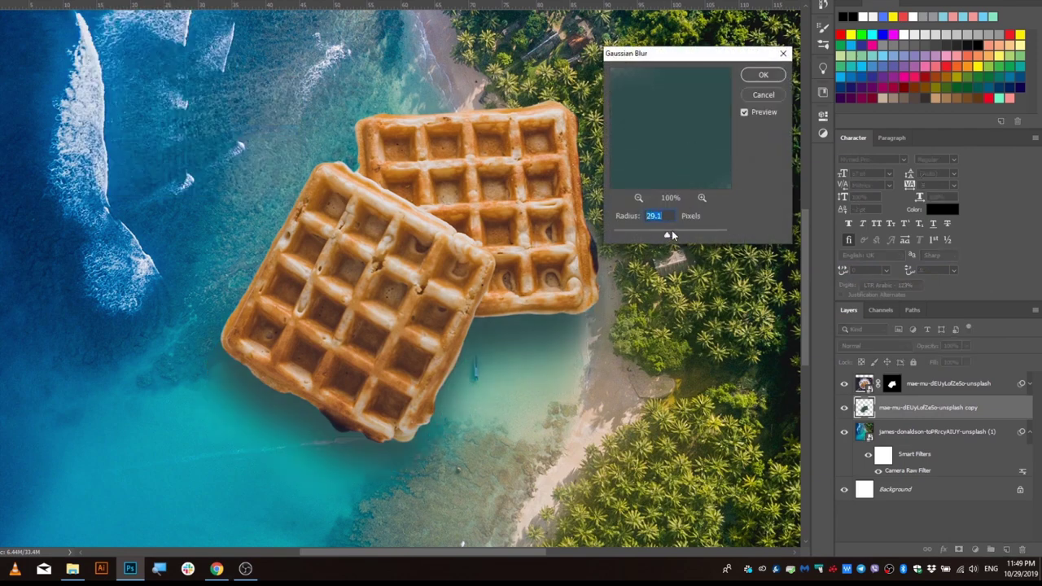
pyautogui.moveTo(674, 232); pyautogui.dragTo(662, 238)
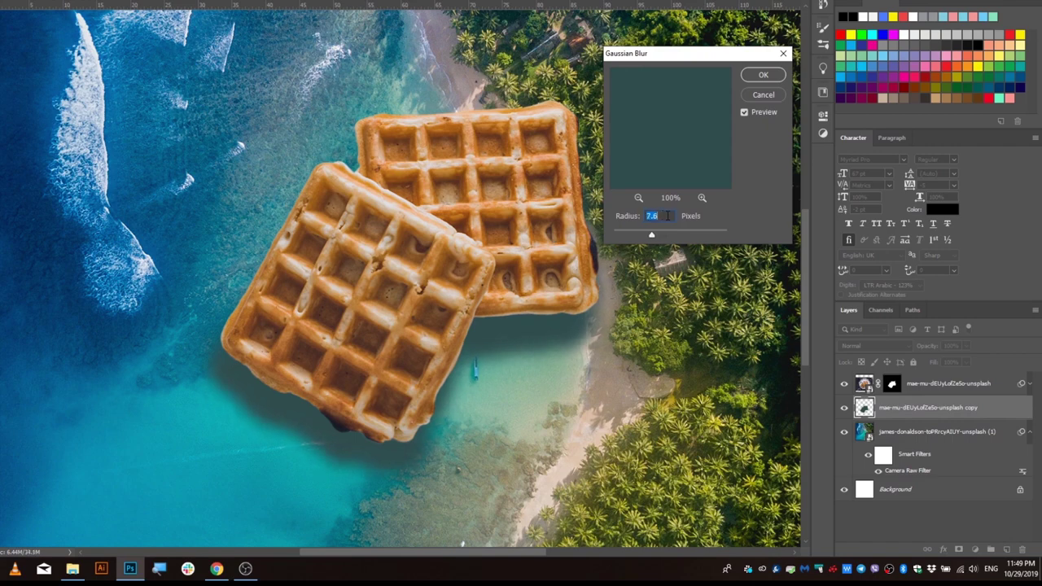
pyautogui.moveTo(647, 235); pyautogui.dragTo(642, 235)
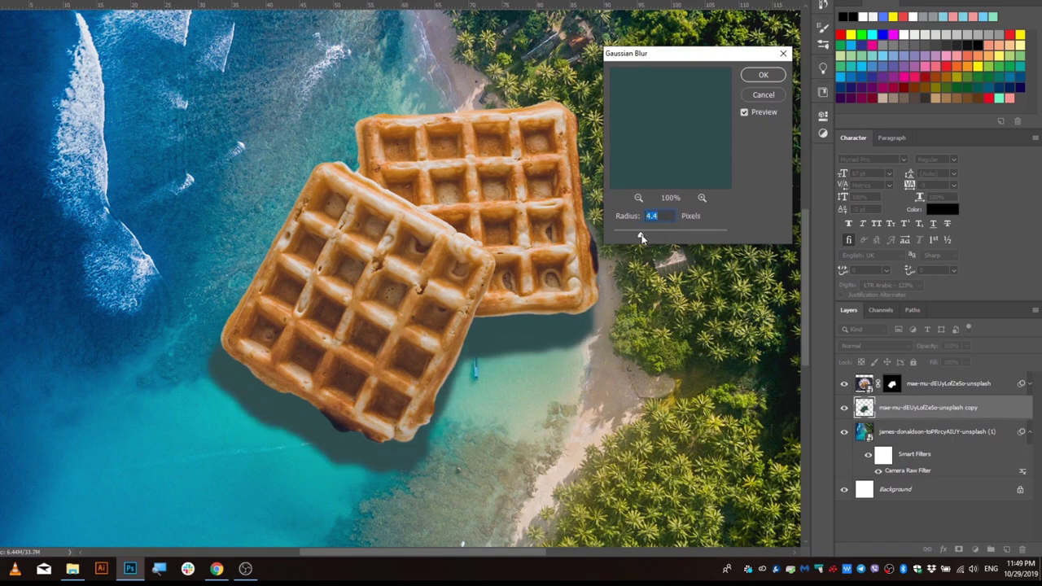
pyautogui.click(762, 76)
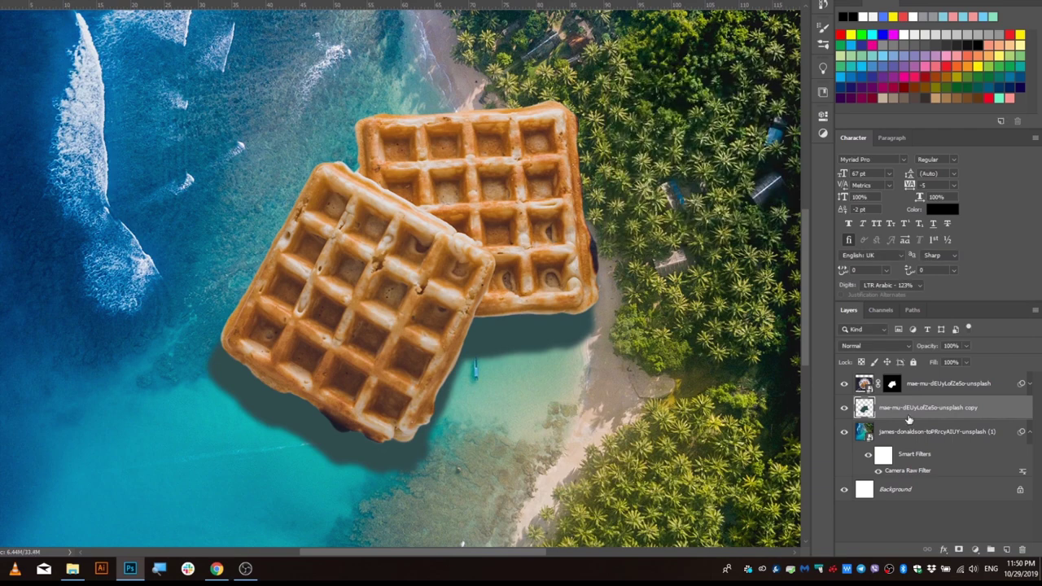
# - Set the shadow to Multiply at 52% opacity and nudge it into place
pyautogui.click(875, 345)
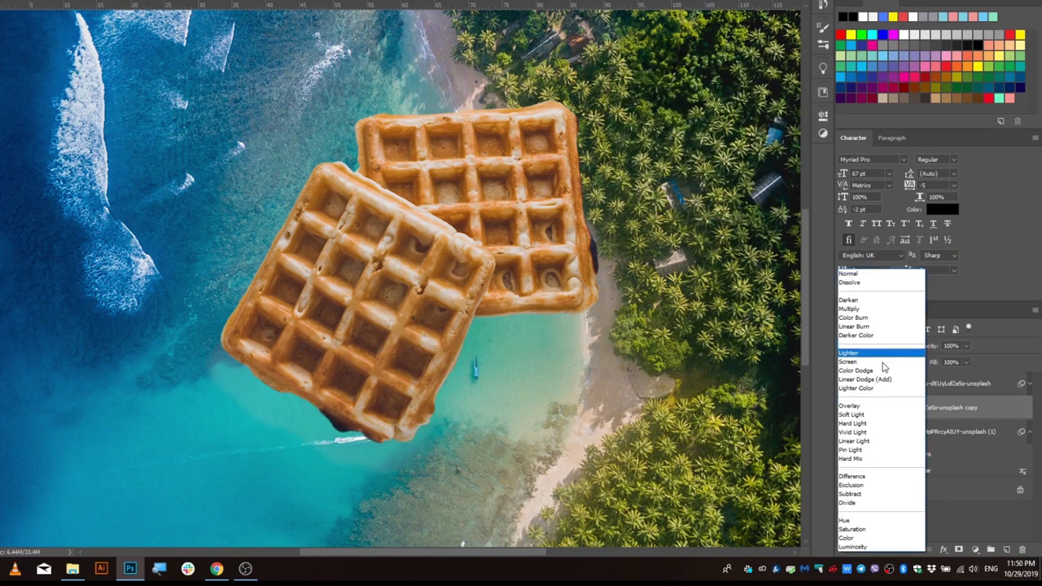
pyautogui.click(868, 309)
pyautogui.click(967, 346)
pyautogui.moveTo(969, 358); pyautogui.dragTo(940, 363)
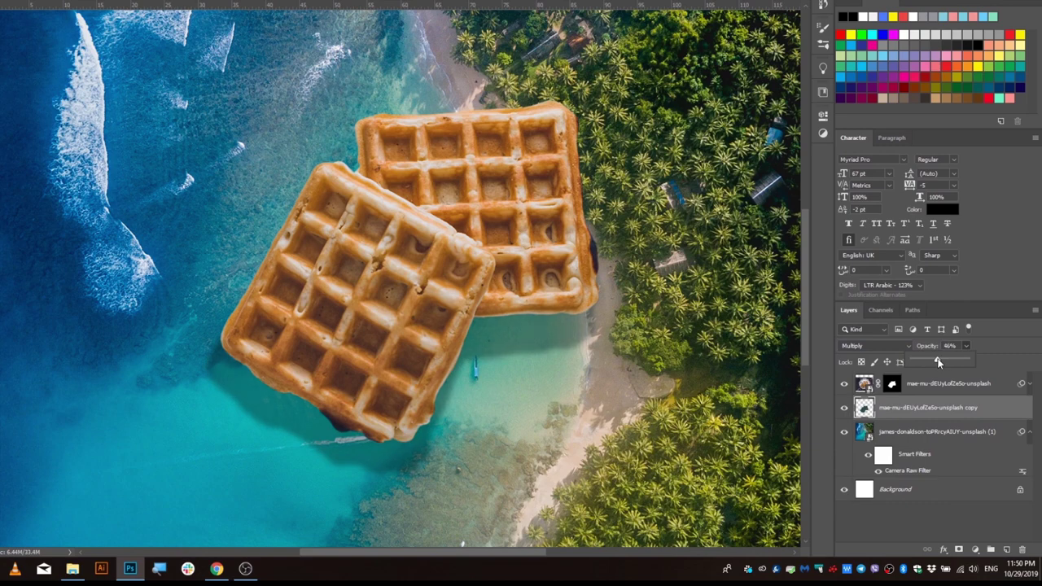
pyautogui.moveTo(482, 358)
pyautogui.mouseDown()
pyautogui.moveTo(524, 330)
pyautogui.moveTo(524, 340)
pyautogui.mouseUp()
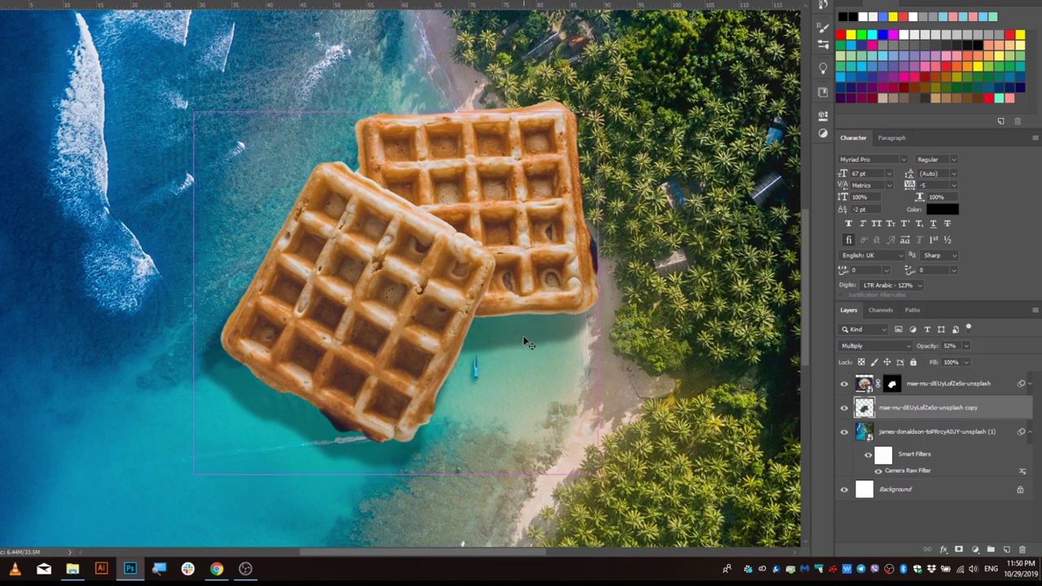
pyautogui.scroll(5, 581, 330)
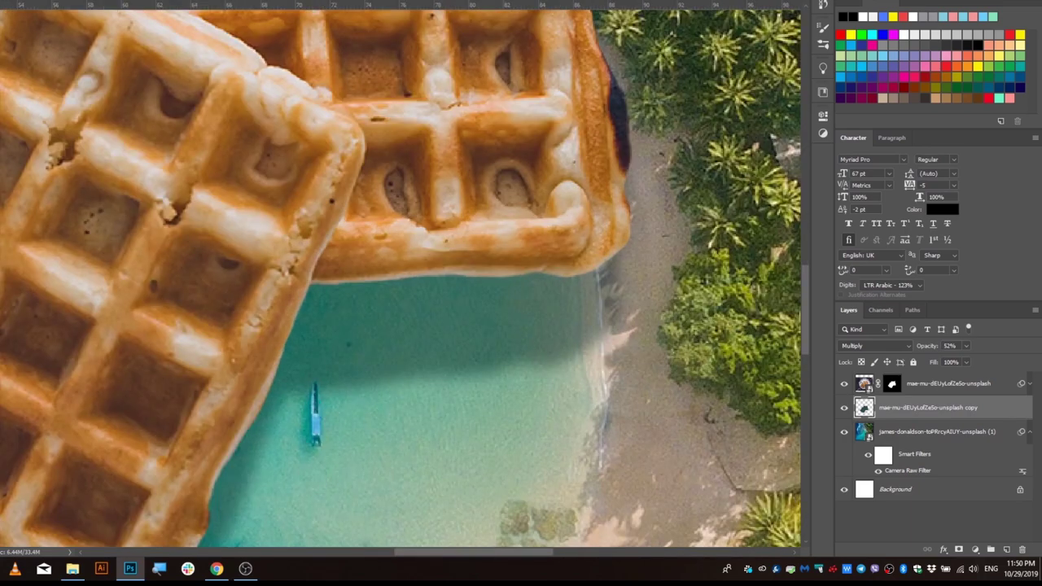
# - Add a layer mask and paint the shadow out over the water near the beach
pyautogui.click(959, 549)
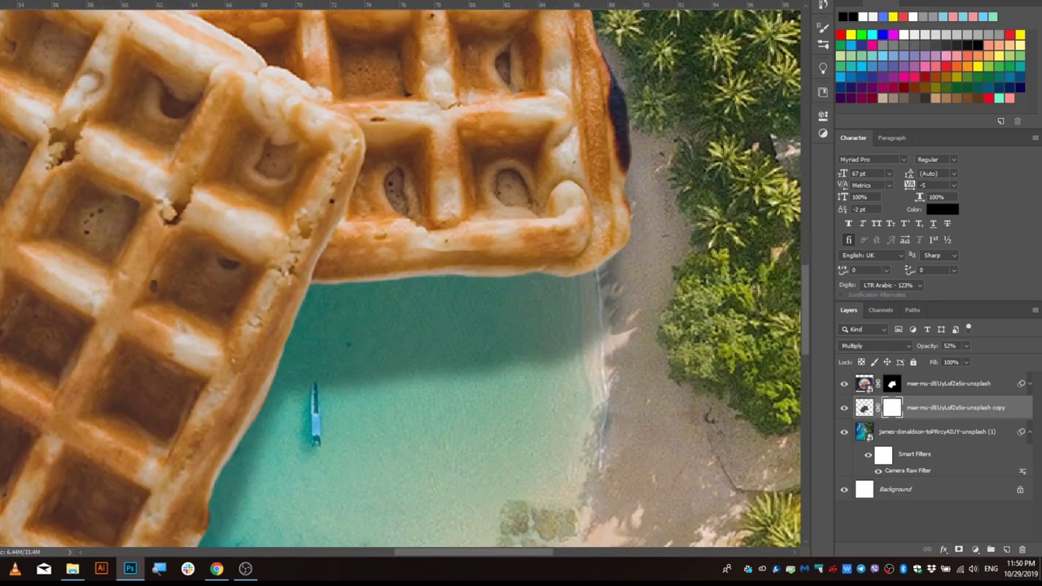
pyautogui.keyDown('alt'); pyautogui.rightClick(489, 237); pyautogui.keyUp('alt')
pyautogui.click(20, 2)
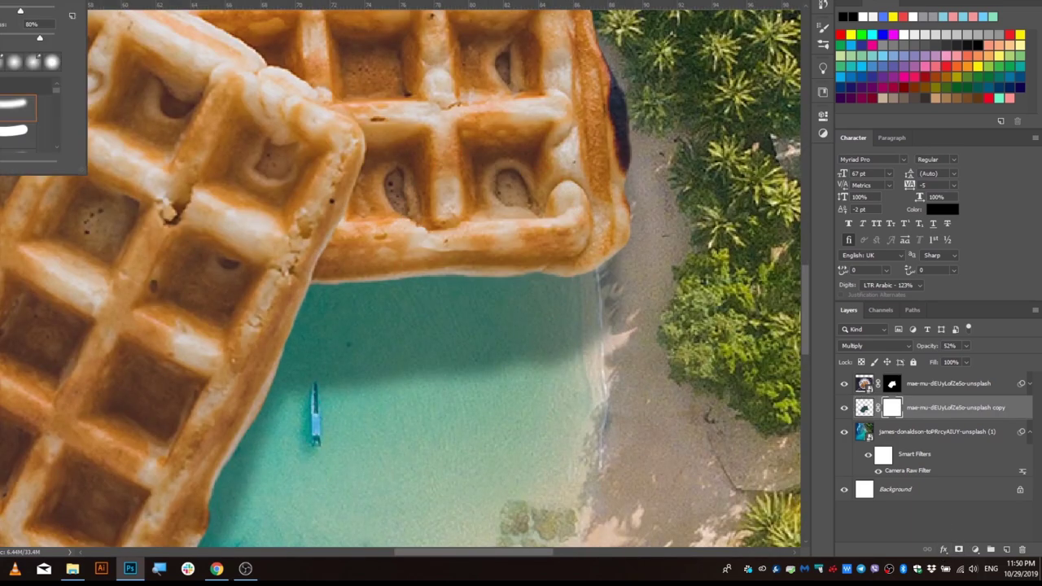
pyautogui.keyDown('alt'); pyautogui.rightClick(581, 276); pyautogui.keyUp('alt')
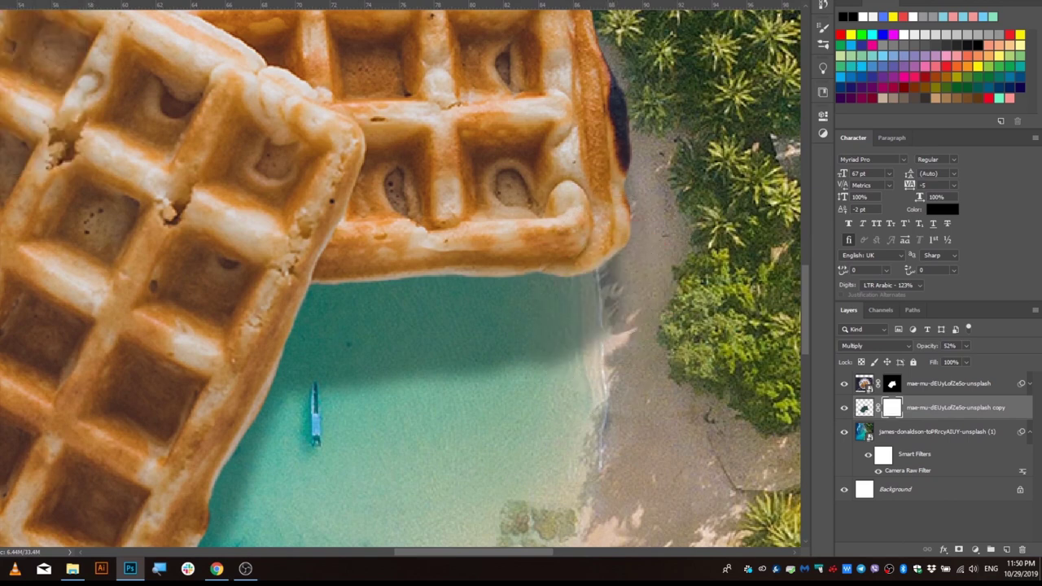
pyautogui.rightClick(4, 26)
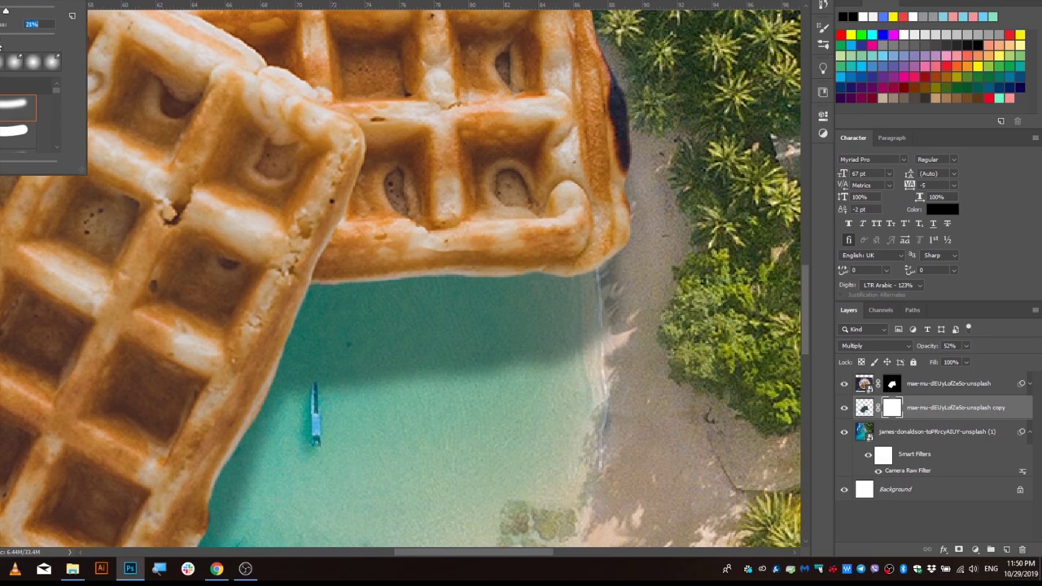
pyautogui.press('Escape')
pyautogui.scroll(-1, 438, 214)
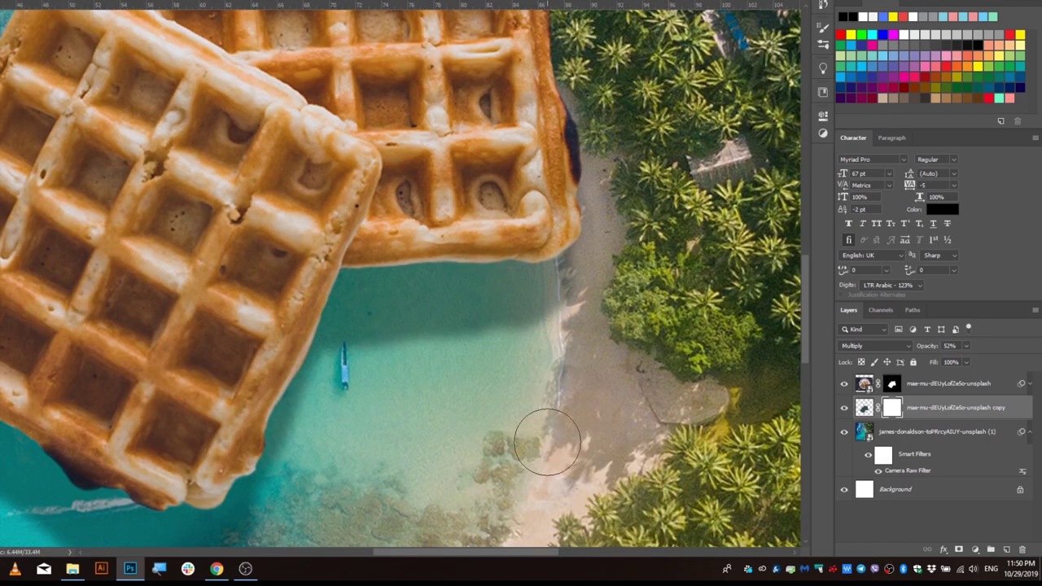
pyautogui.press(']')
pyautogui.press(']')
pyautogui.press(']')
pyautogui.moveTo(570, 326); pyautogui.dragTo(489, 442)
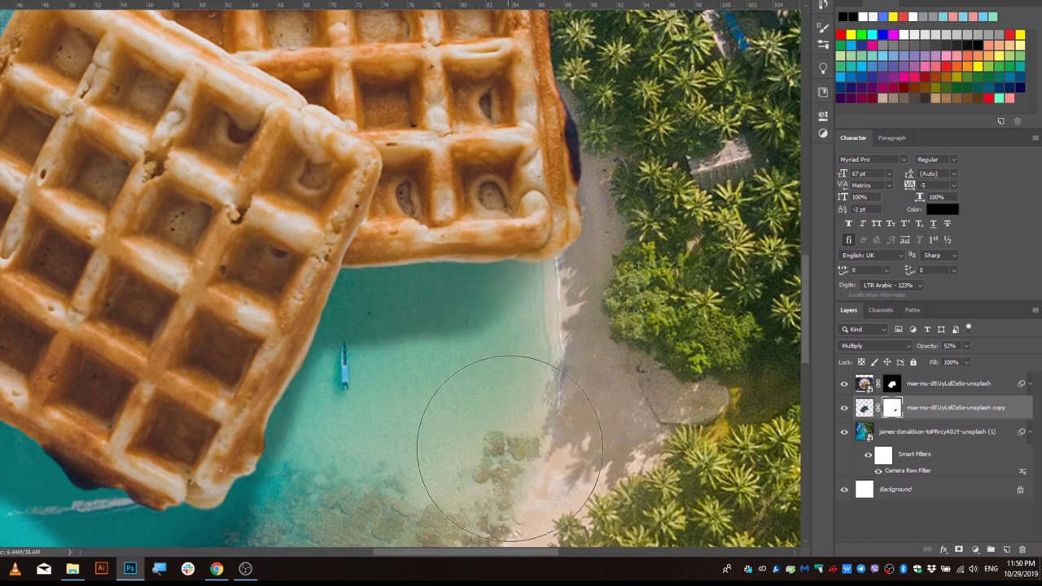
pyautogui.scroll(-2, 458, 429)
pyautogui.scroll(1, 456, 415)
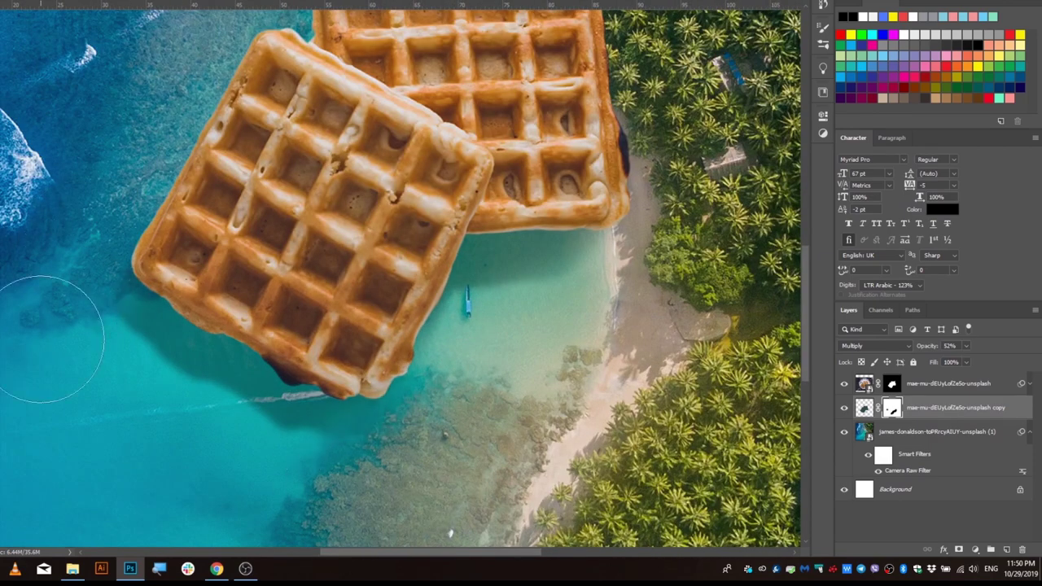
# - Resize the soft round brush and fine-tune its hardness
pyautogui.press('v')
pyautogui.scroll(3, 615, 306)
pyautogui.moveTo(601, 249); pyautogui.dragTo(534, 254)
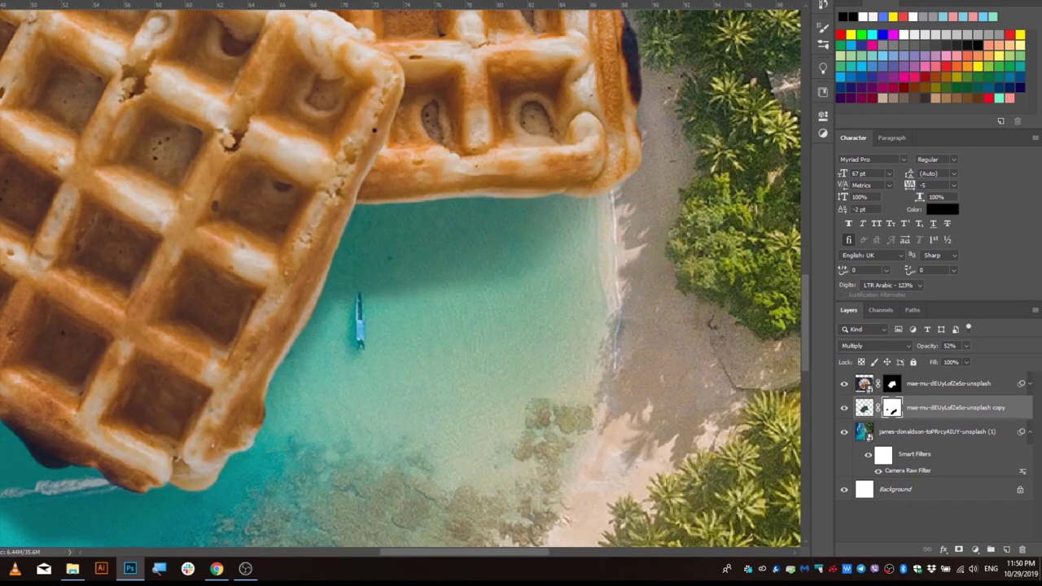
pyautogui.click(16, 4)
pyautogui.keyDown('alt'); pyautogui.rightClick(544, 275); pyautogui.keyUp('alt')
pyautogui.rightClick(531, 288)
pyautogui.keyDown('alt'); pyautogui.rightClick(557, 273); pyautogui.keyUp('alt')
pyautogui.moveTo(558, 272); pyautogui.dragTo(554, 259)
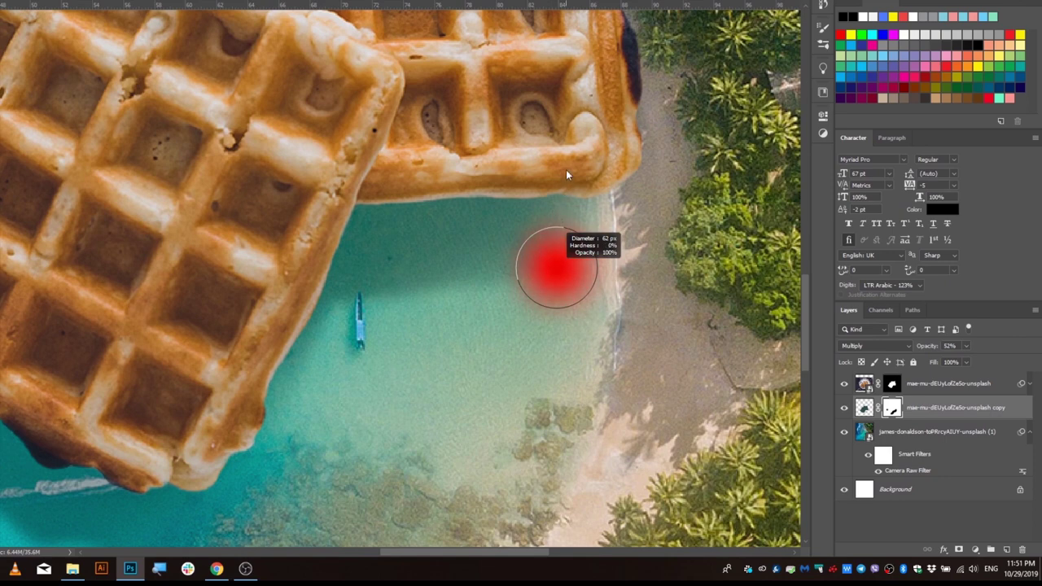
pyautogui.moveTo(567, 170); pyautogui.dragTo(570, 307)
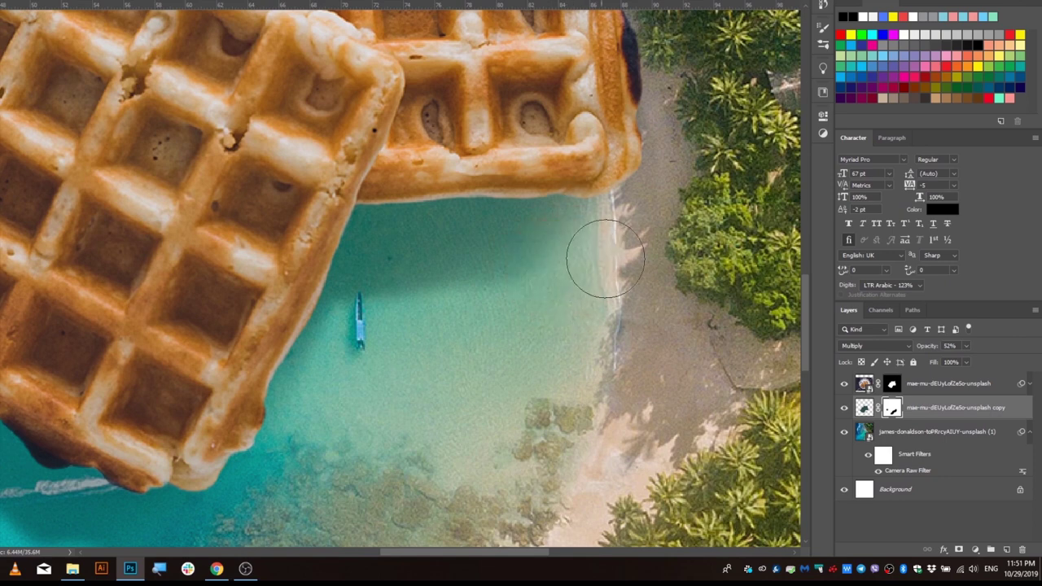
pyautogui.moveTo(587, 259); pyautogui.dragTo(587, 274)
# - Paint the shadow back under the waffle edge and set brush hardness to 36%
pyautogui.press('x')
pyautogui.moveTo(556, 219)
pyautogui.mouseDown()
pyautogui.moveTo(504, 216)
pyautogui.moveTo(542, 205)
pyautogui.mouseUp()
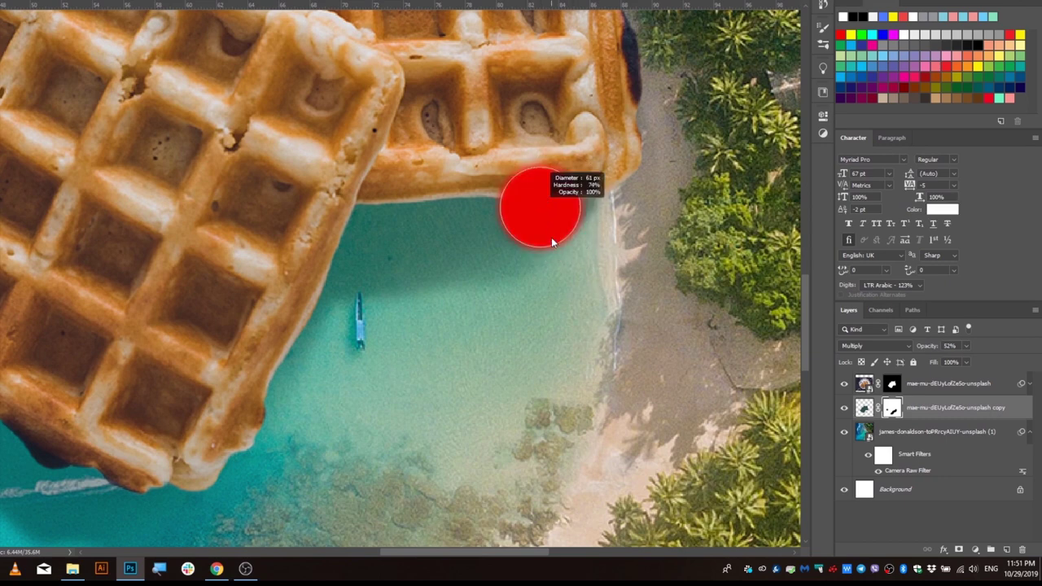
pyautogui.moveTo(552, 242); pyautogui.dragTo(554, 240)
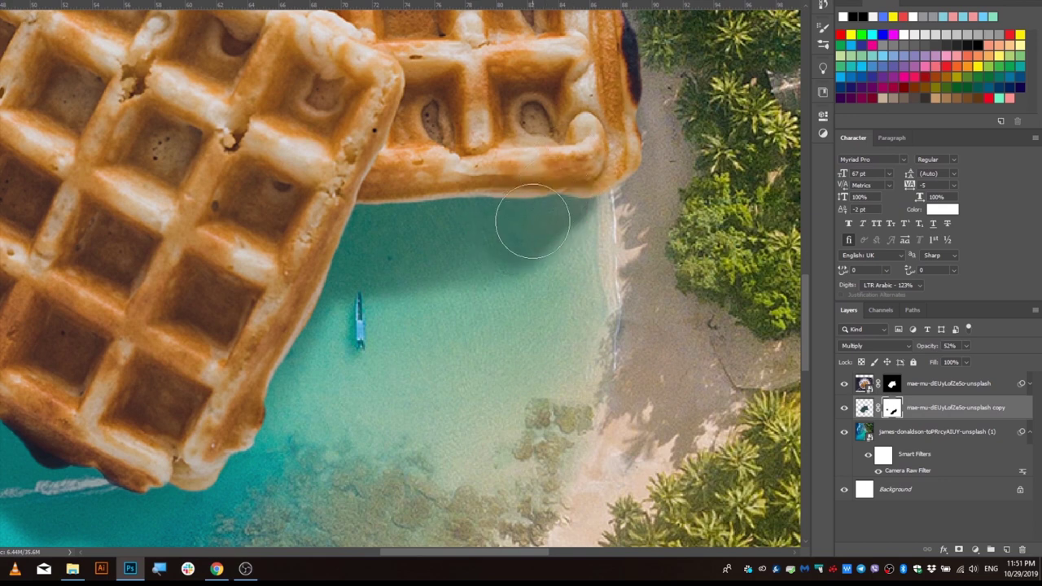
pyautogui.moveTo(580, 275); pyautogui.dragTo(591, 282)
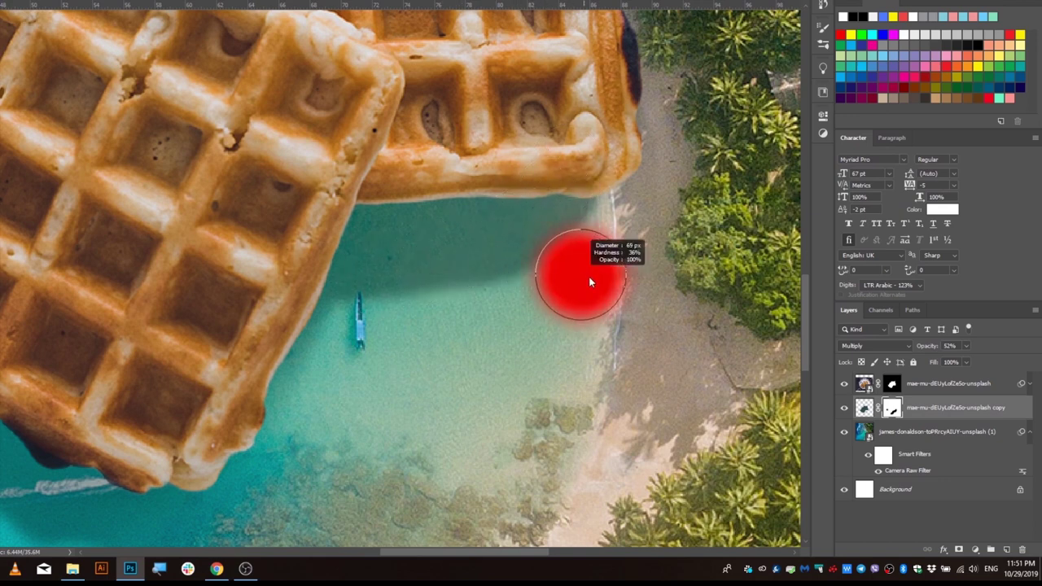
pyautogui.press('x')
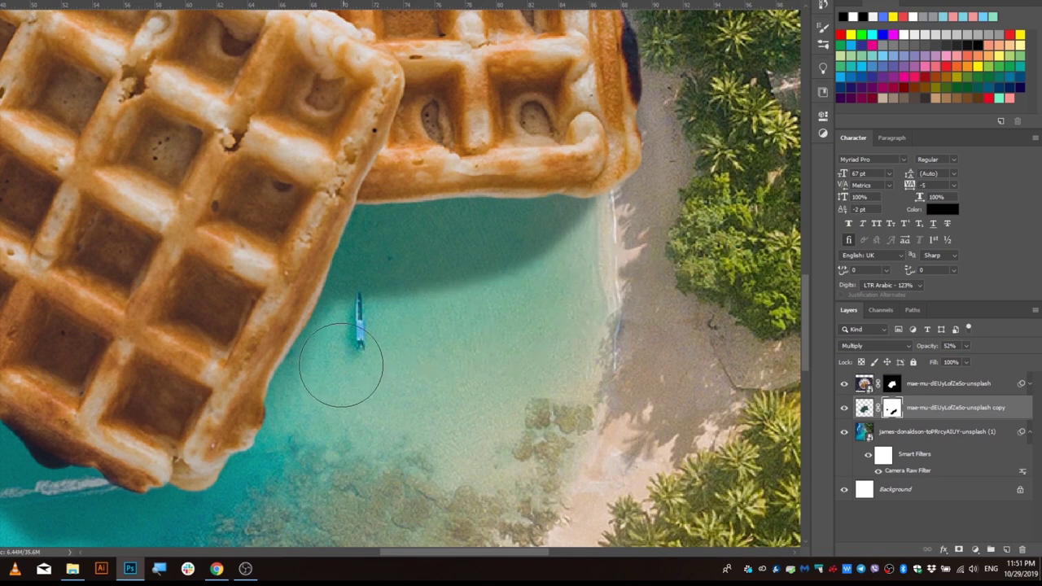
# - Paint shadow along the lower waffle's edge and clear the excess below it
pyautogui.moveTo(318, 350); pyautogui.dragTo(412, 252)
pyautogui.press('x')
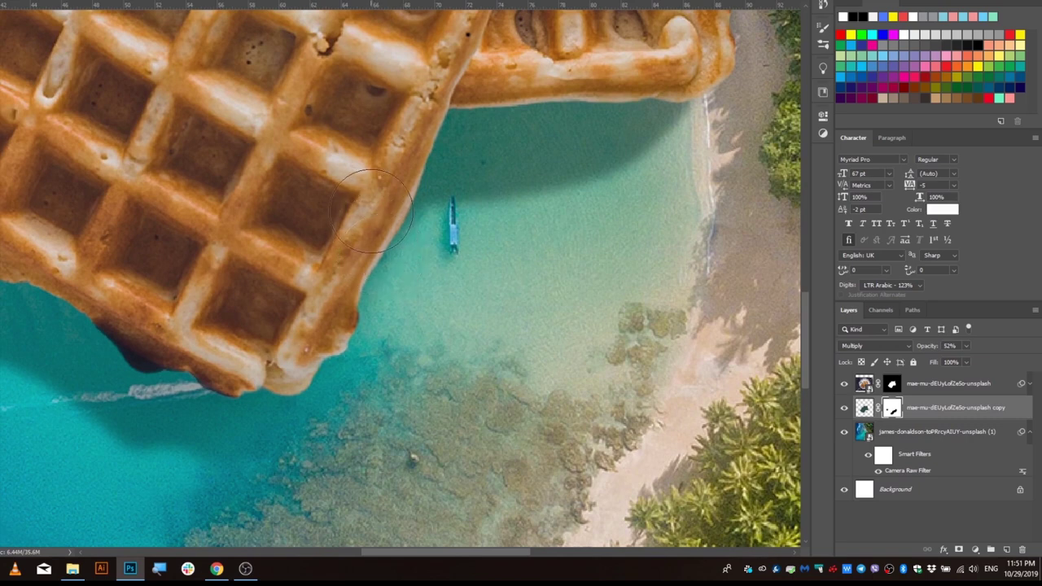
pyautogui.moveTo(372, 212); pyautogui.dragTo(323, 295)
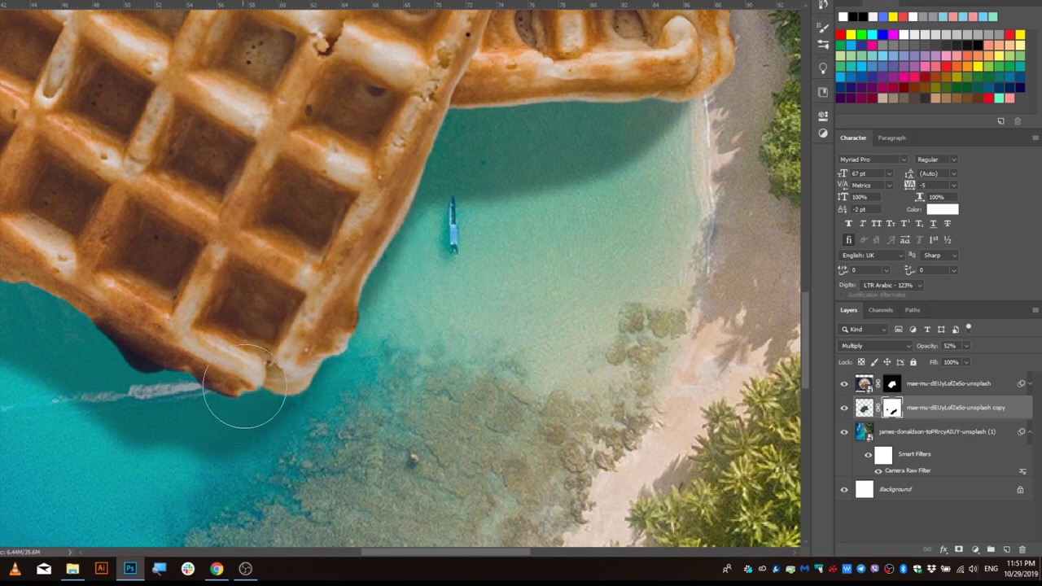
pyautogui.moveTo(244, 387)
pyautogui.mouseDown()
pyautogui.moveTo(225, 430)
pyautogui.moveTo(316, 358)
pyautogui.moveTo(326, 311)
pyautogui.mouseUp()
pyautogui.press('x')
pyautogui.moveTo(381, 352); pyautogui.dragTo(332, 456)
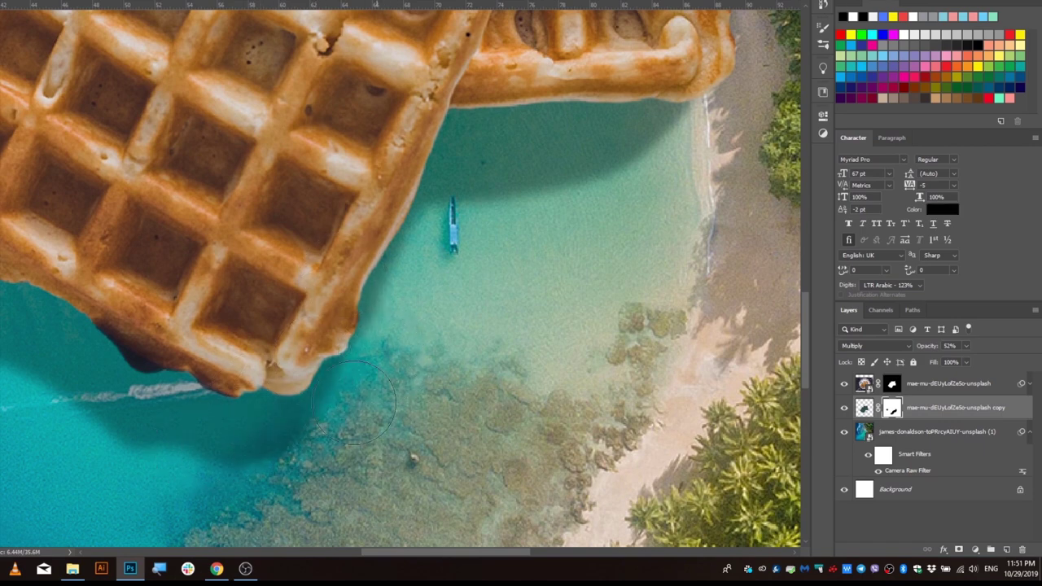
pyautogui.moveTo(354, 401); pyautogui.dragTo(298, 431)
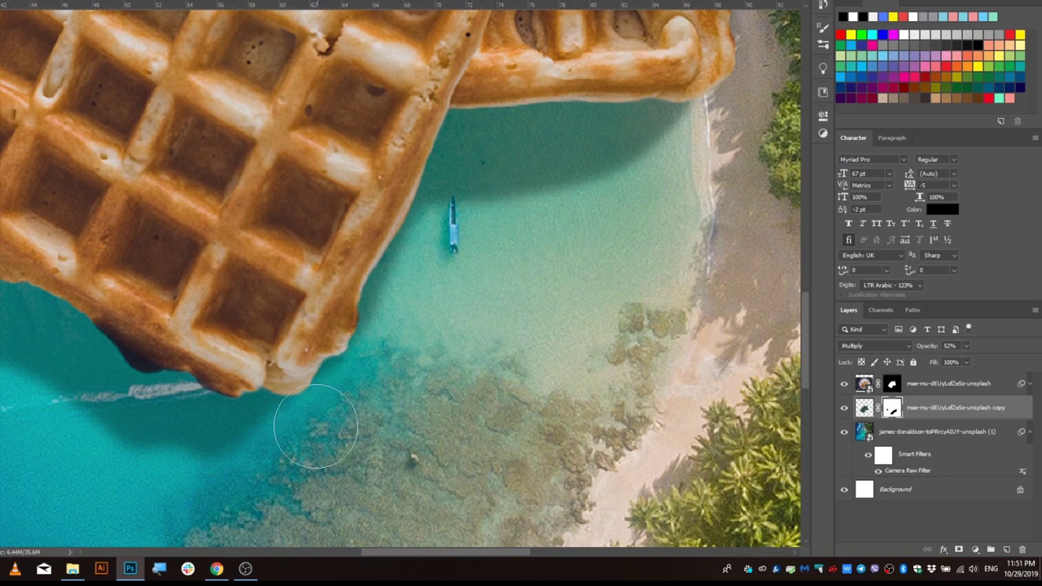
pyautogui.keyDown('alt'); pyautogui.rightClick(316, 418); pyautogui.keyUp('alt')
pyautogui.moveTo(284, 462); pyautogui.dragTo(396, 336)
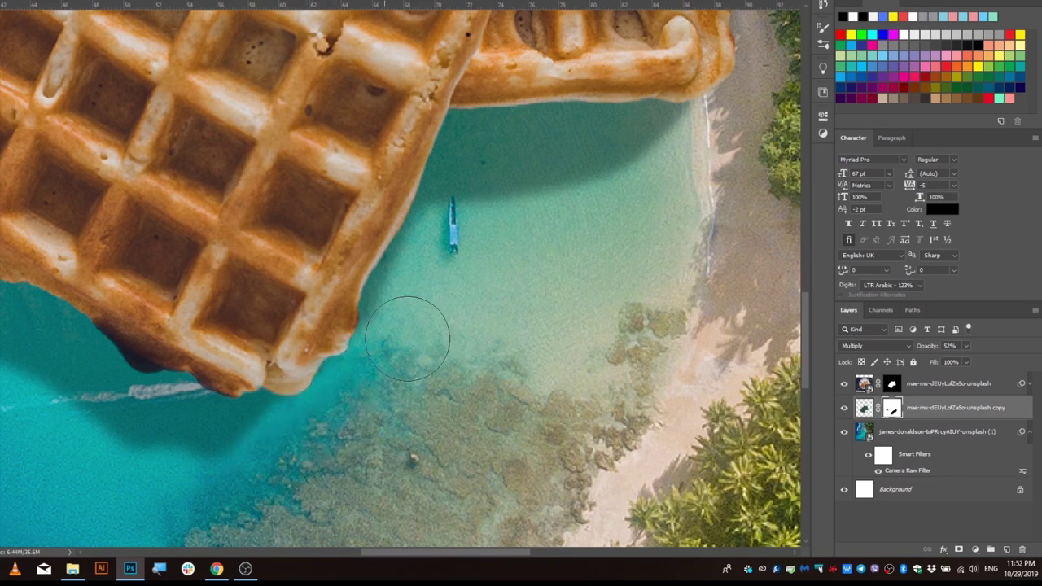
pyautogui.scroll(-1, 407, 337)
pyautogui.scroll(-1, 407, 338)
pyautogui.scroll(-1, 407, 337)
pyautogui.scroll(-1, 408, 337)
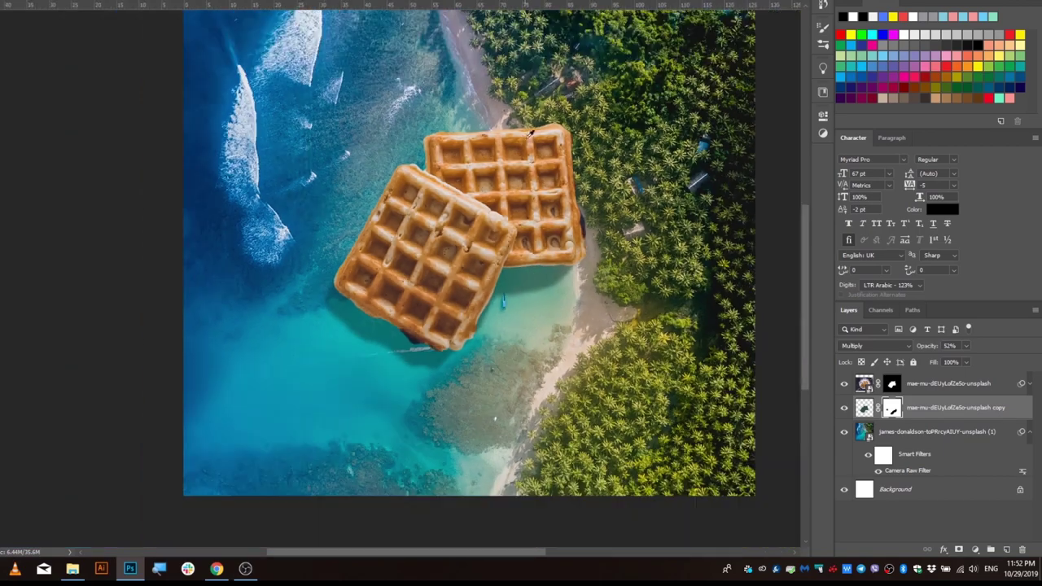
pyautogui.scroll(2, 531, 132)
pyautogui.scroll(-1, 399, 273)
pyautogui.scroll(-1, 399, 274)
pyautogui.scroll(-1, 399, 274)
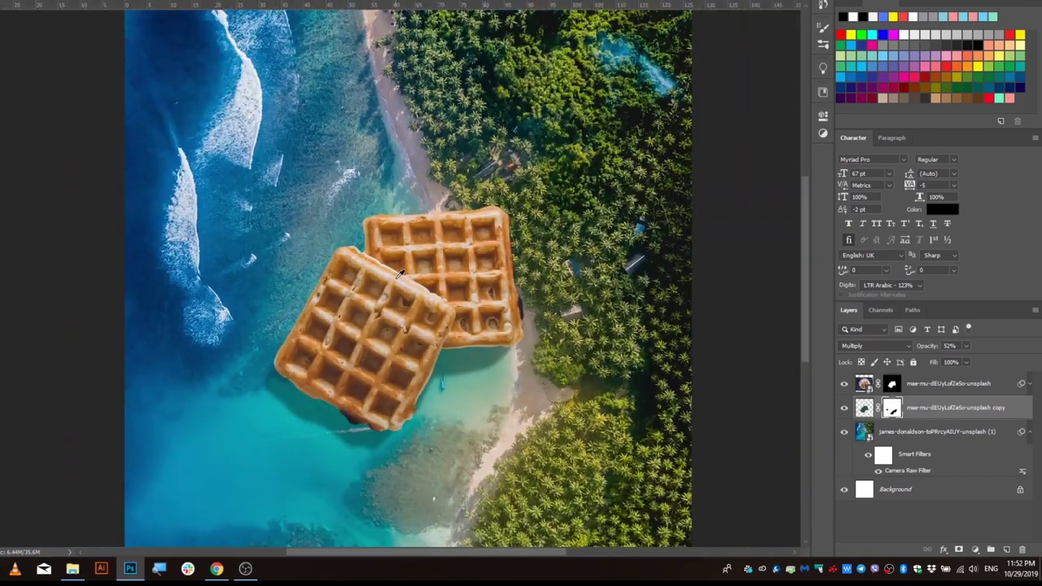
pyautogui.scroll(1, 399, 274)
pyautogui.scroll(2, 456, 342)
pyautogui.scroll(2, 529, 402)
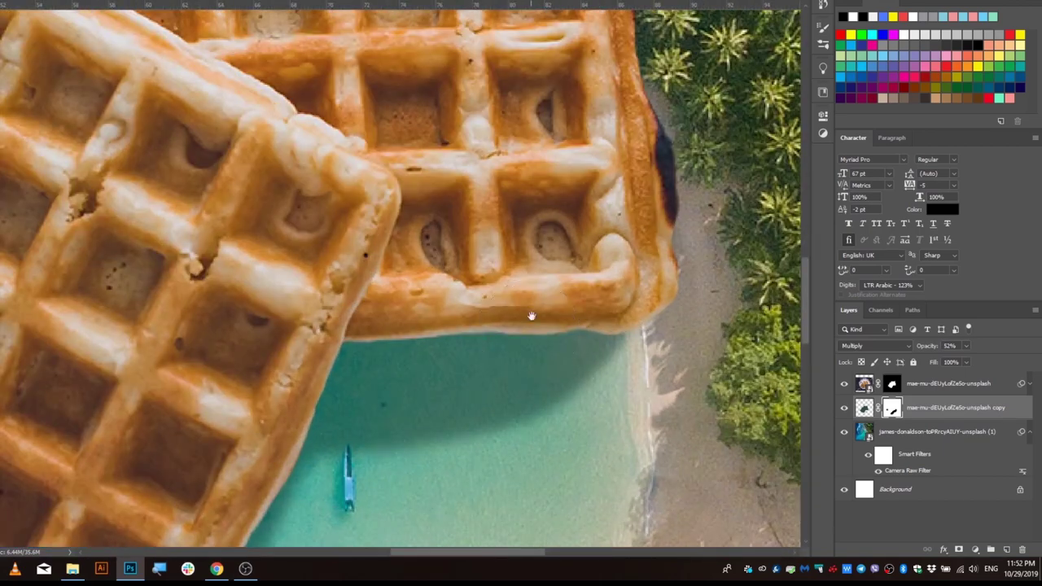
pyautogui.moveTo(531, 316); pyautogui.dragTo(548, 214)
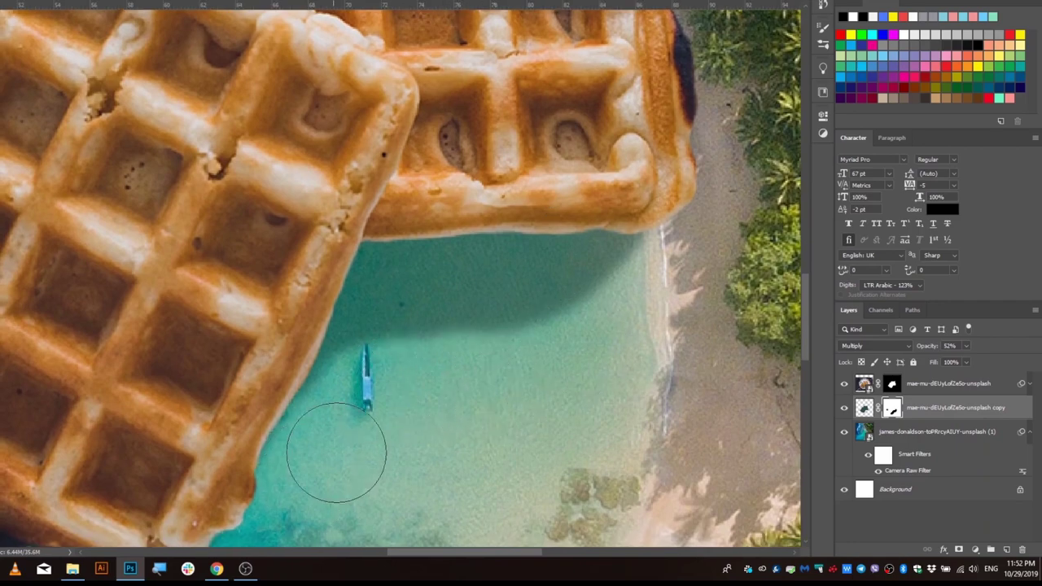
pyautogui.scroll(-1, 342, 421)
pyautogui.scroll(2, 318, 442)
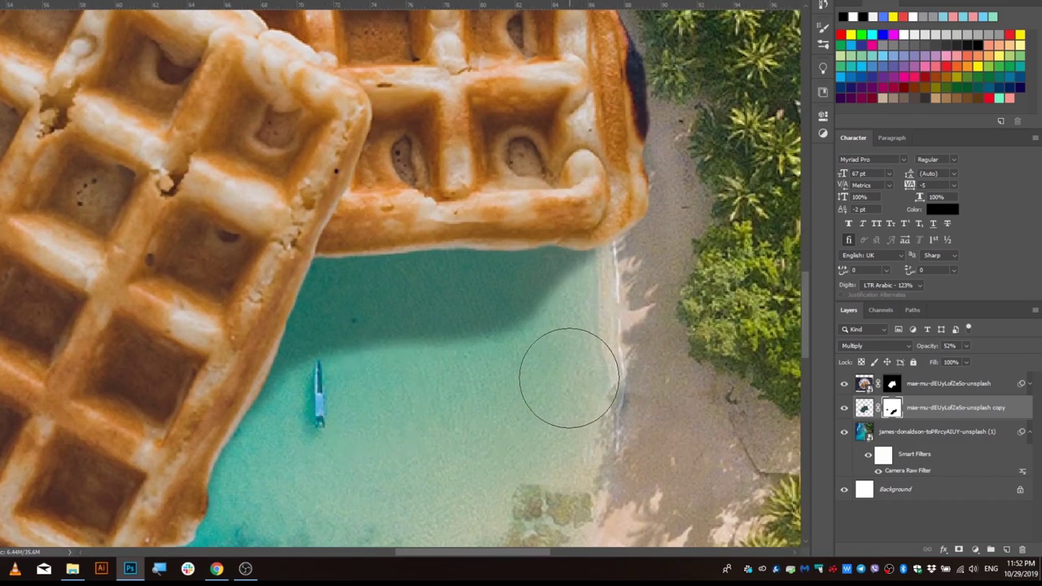
pyautogui.scroll(-3, 569, 379)
pyautogui.scroll(-2, 582, 248)
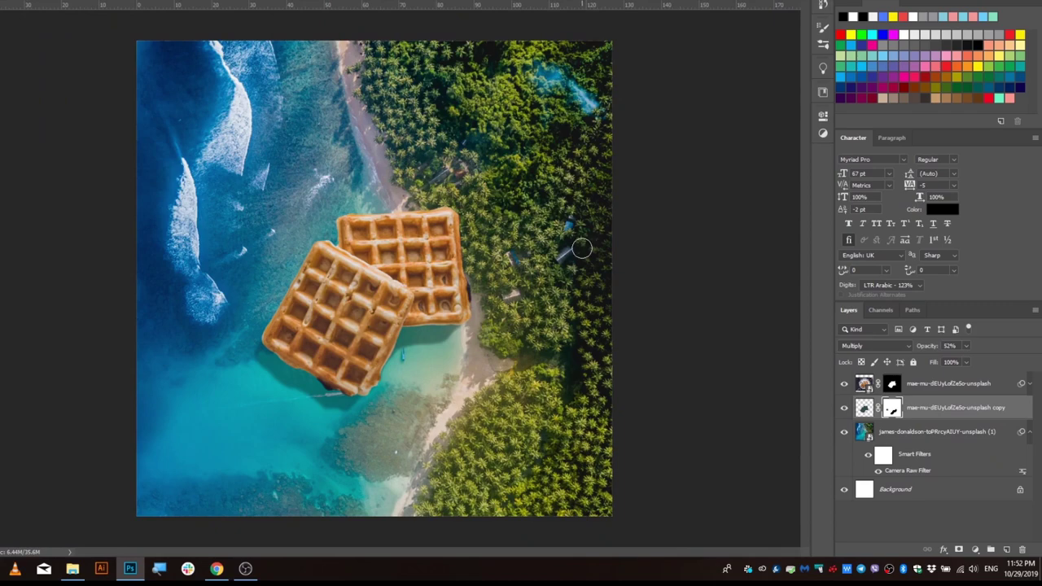
pyautogui.scroll(2, 399, 334)
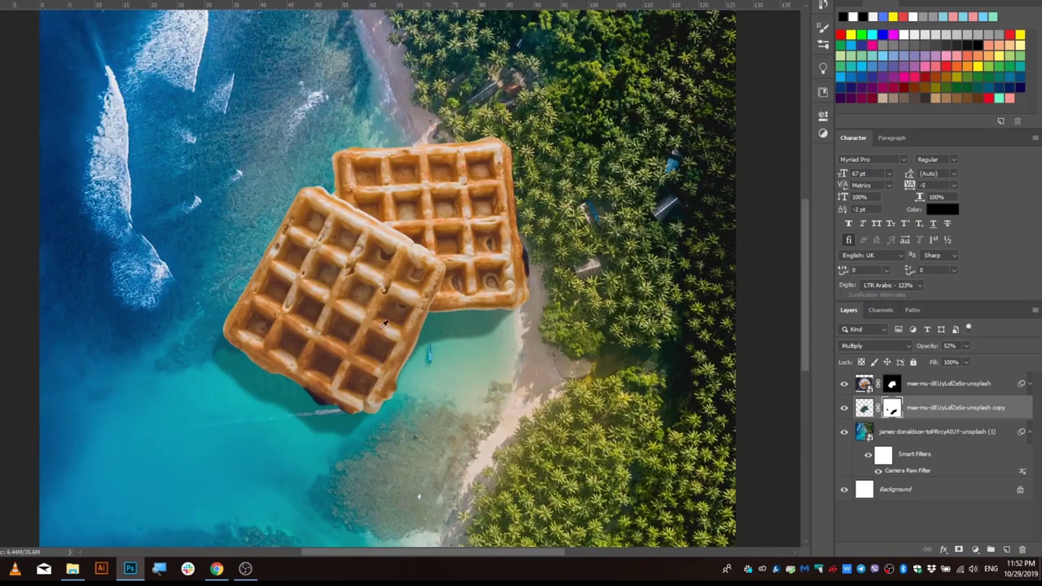
pyautogui.scroll(2, 391, 275)
pyautogui.scroll(-1, 401, 254)
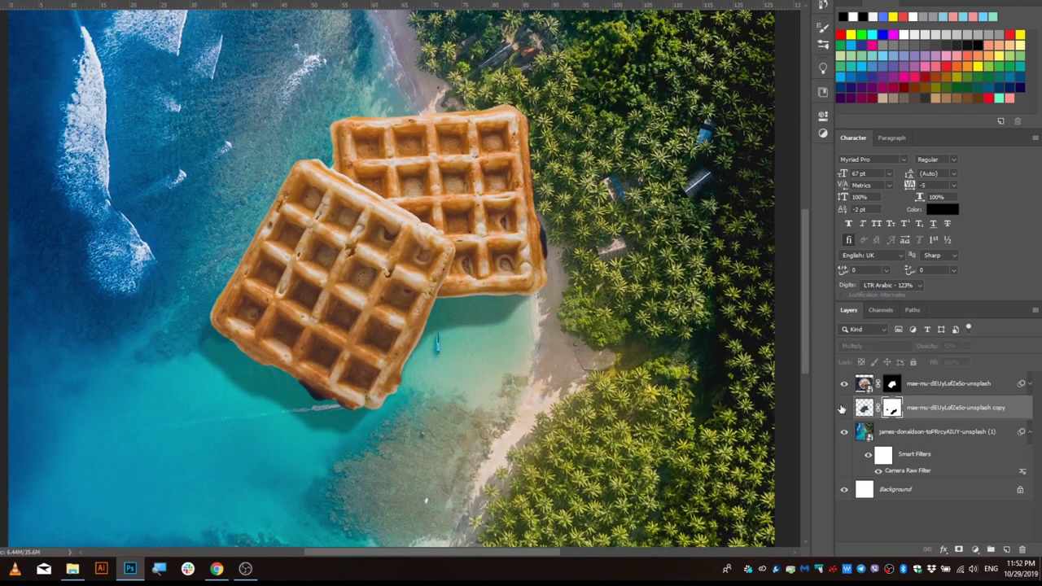
pyautogui.scroll(1, 398, 311)
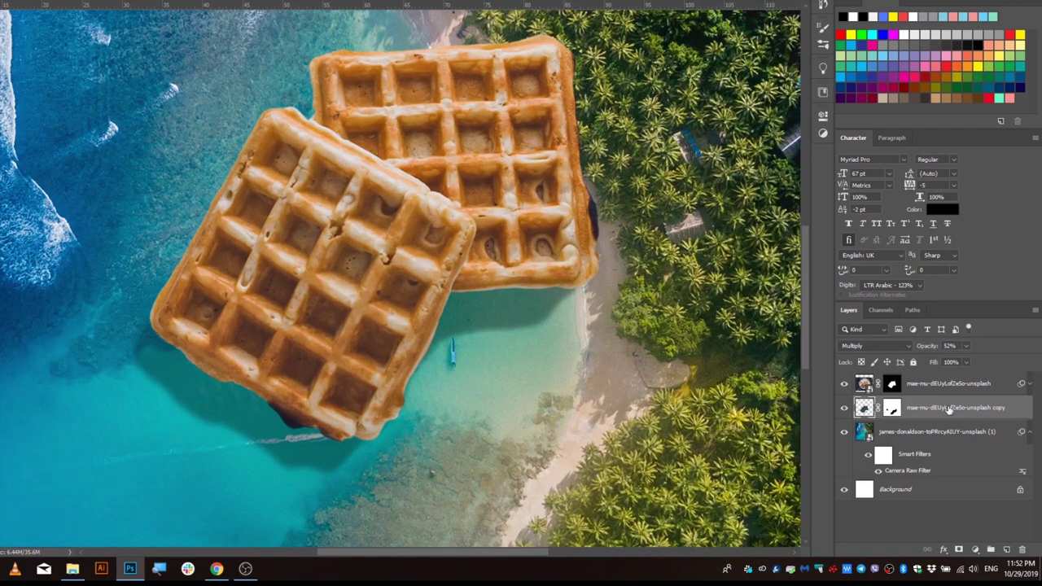
# - Blur the waffle shadow copy with a 10.0 px Gaussian Blur
pyautogui.click(94, 1)
pyautogui.moveTo(98, 87)
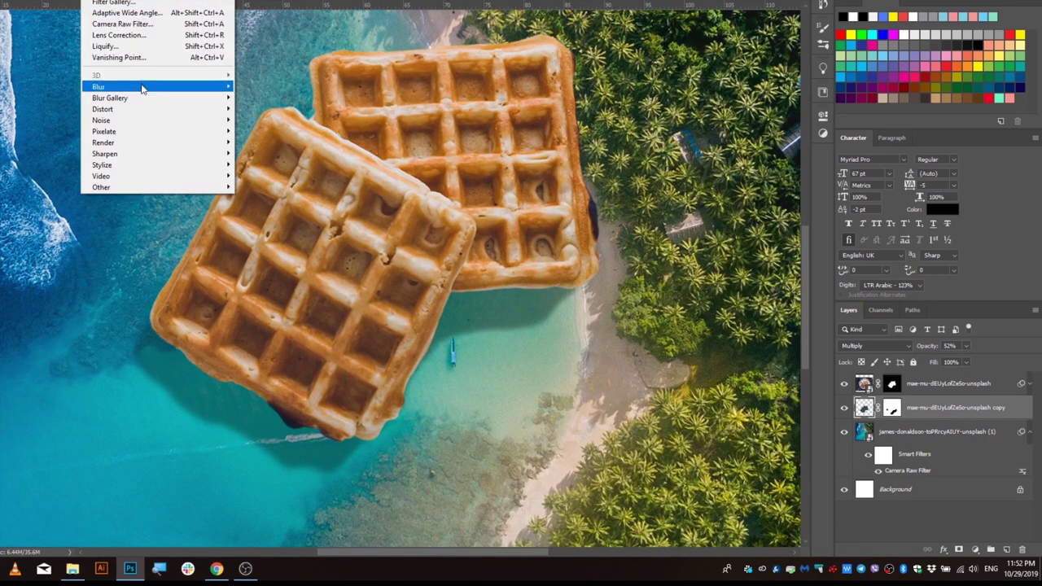
pyautogui.click(276, 131)
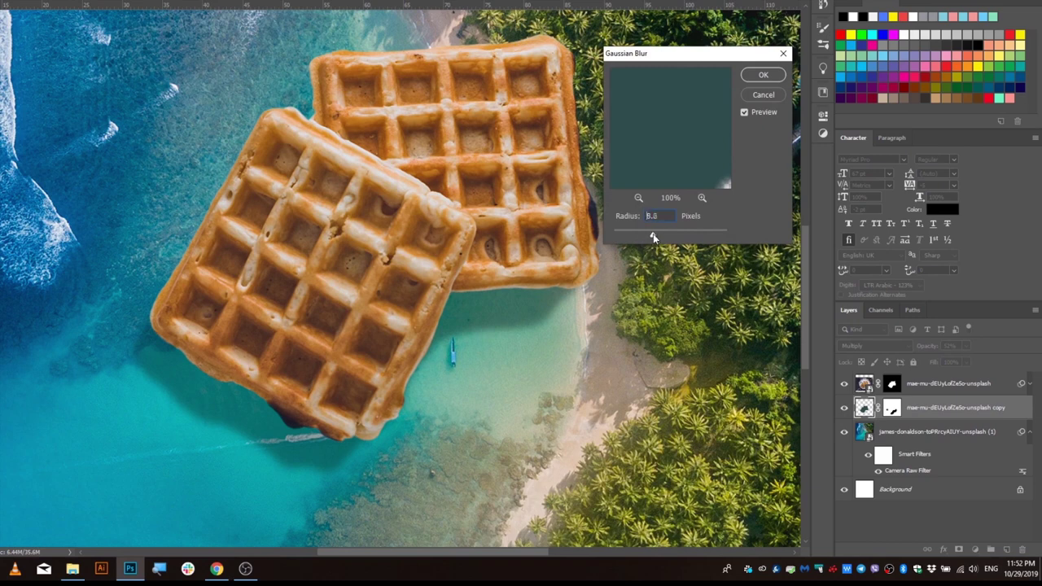
pyautogui.moveTo(659, 235)
pyautogui.mouseDown()
pyautogui.moveTo(676, 237)
pyautogui.moveTo(654, 237)
pyautogui.mouseUp()
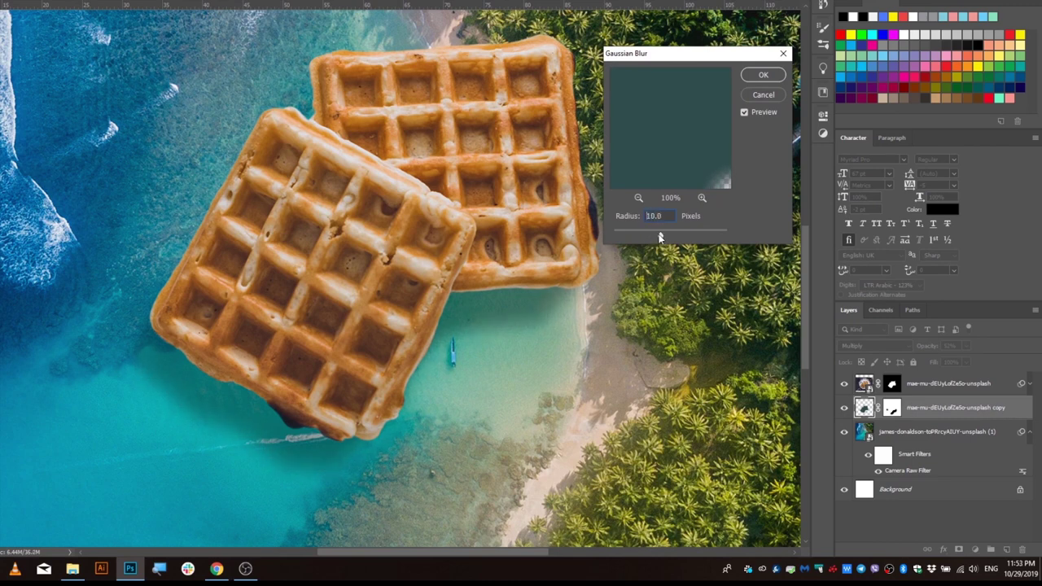
pyautogui.click(763, 75)
pyautogui.scroll(2, 553, 318)
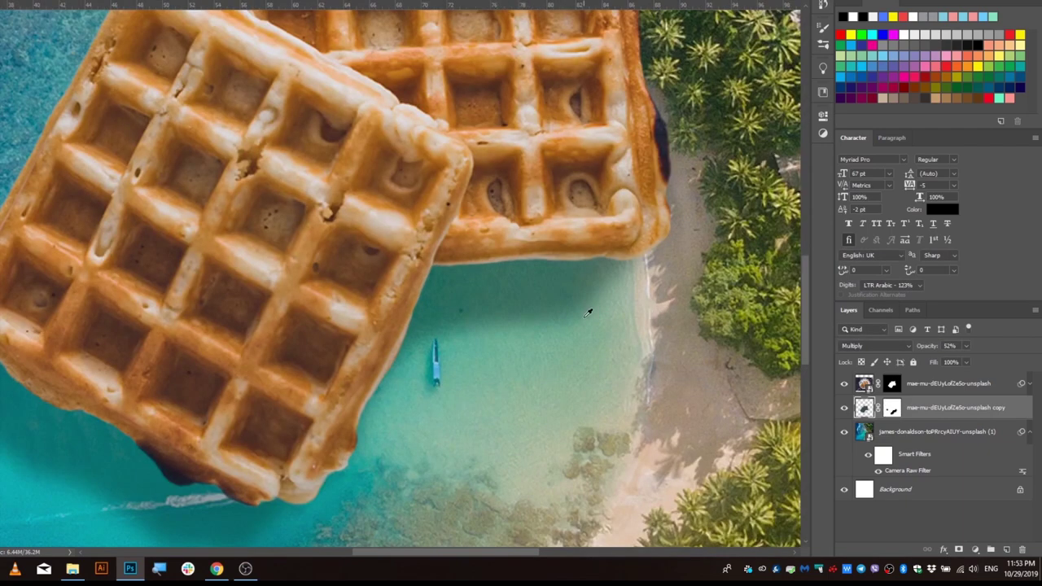
pyautogui.scroll(2, 570, 293)
pyautogui.scroll(1, 602, 252)
pyautogui.scroll(1, 622, 233)
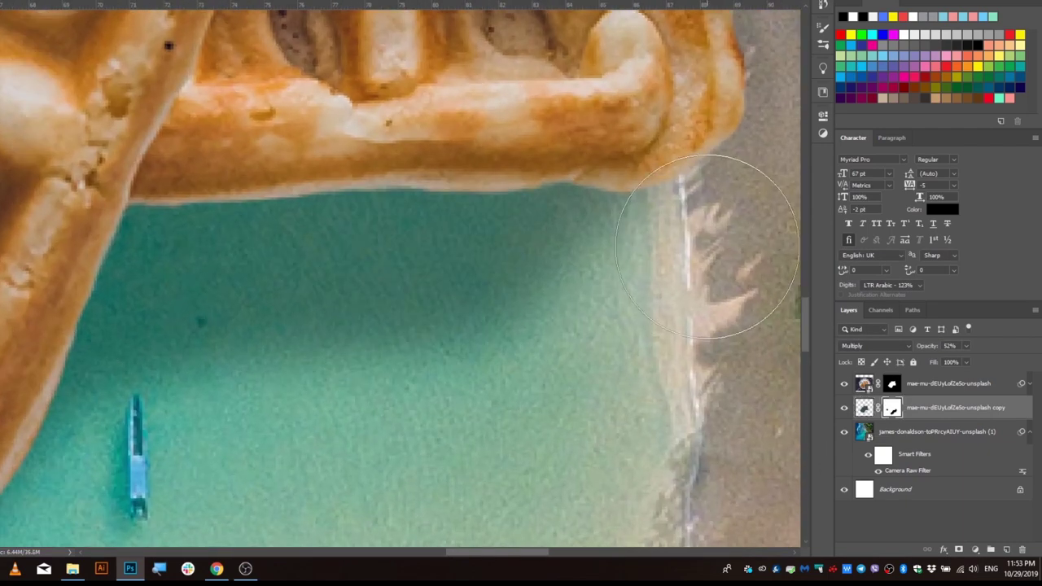
pyautogui.scroll(-2, 374, 231)
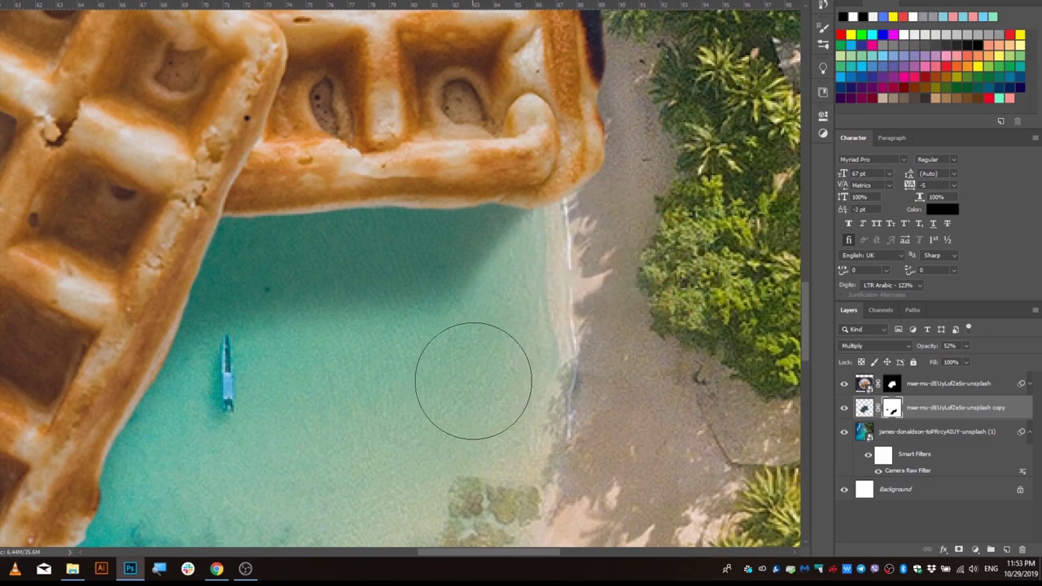
pyautogui.scroll(-3, 505, 326)
pyautogui.scroll(-3, 505, 326)
pyautogui.scroll(5, 386, 376)
pyautogui.scroll(2, 386, 376)
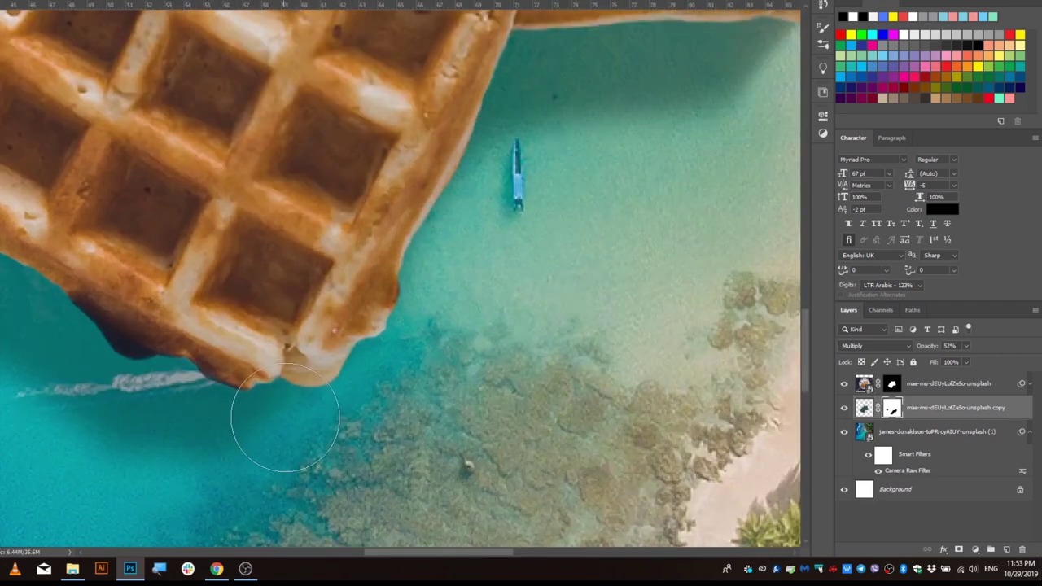
pyautogui.scroll(1, 284, 431)
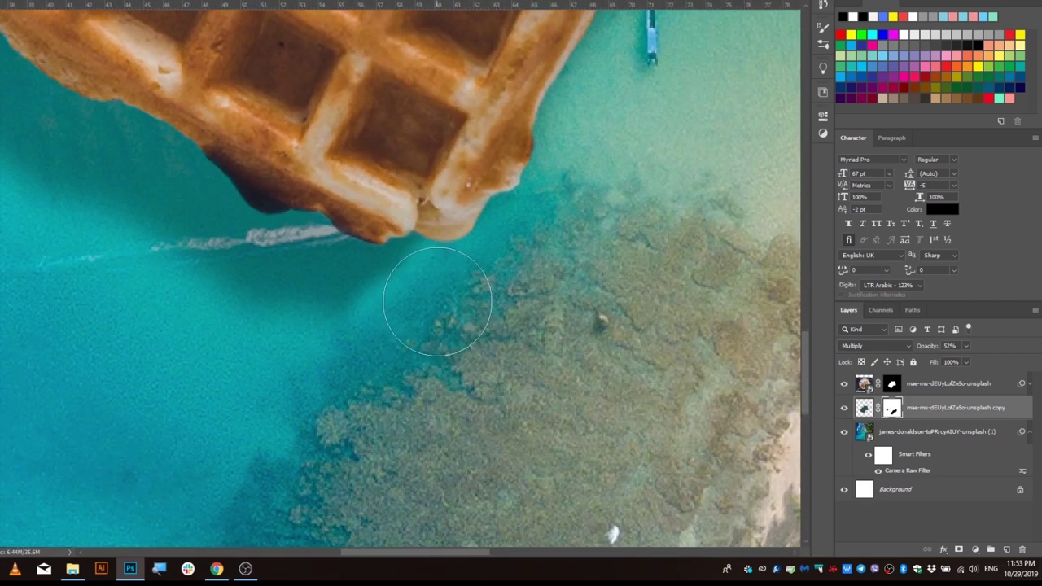
pyautogui.moveTo(352, 352); pyautogui.dragTo(352, 353)
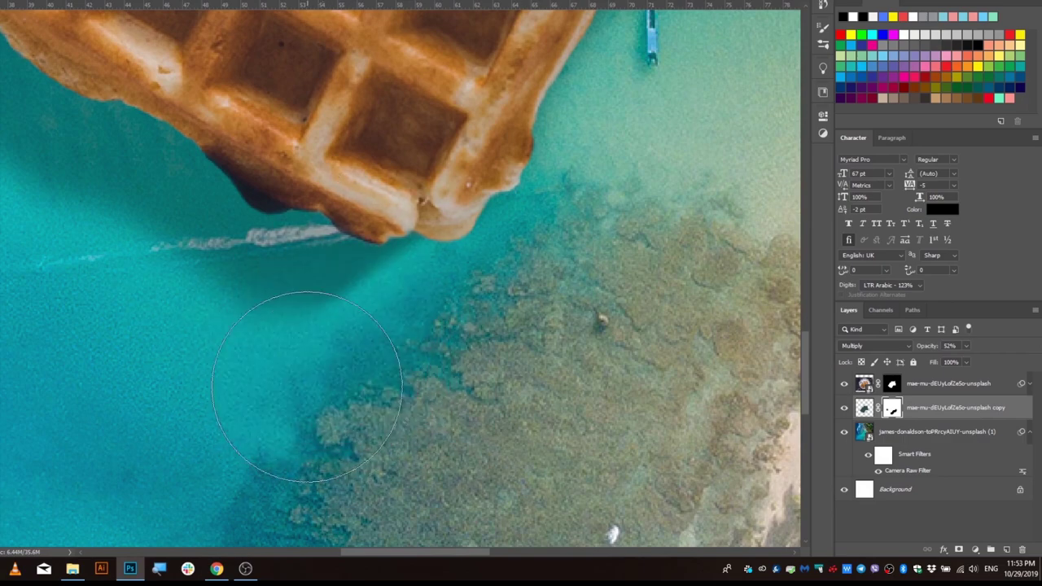
pyautogui.scroll(-3, 291, 379)
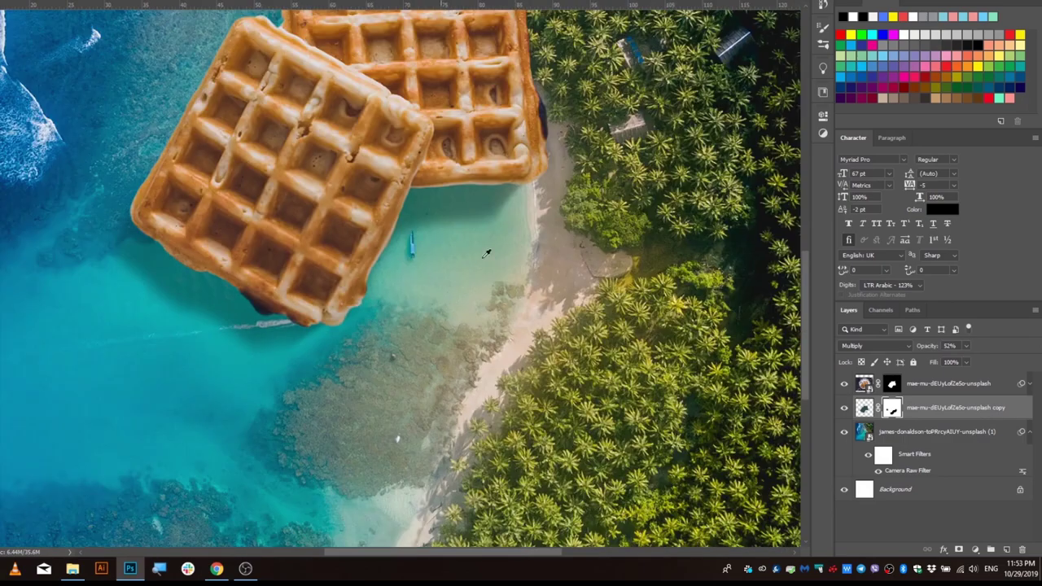
pyautogui.scroll(2, 533, 221)
pyautogui.moveTo(533, 222); pyautogui.dragTo(516, 221)
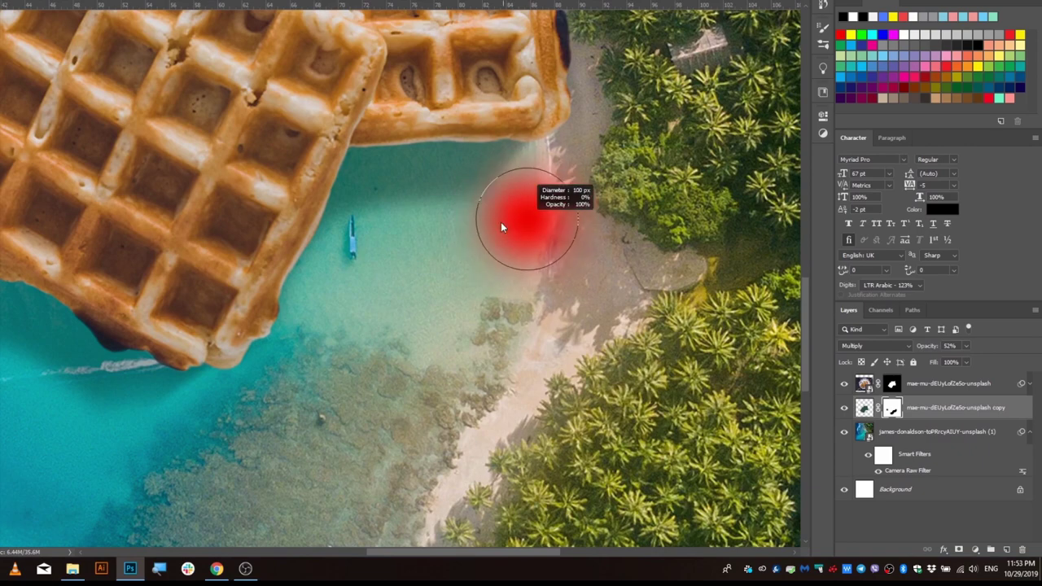
pyautogui.scroll(-3, 576, 232)
pyautogui.scroll(2, 575, 232)
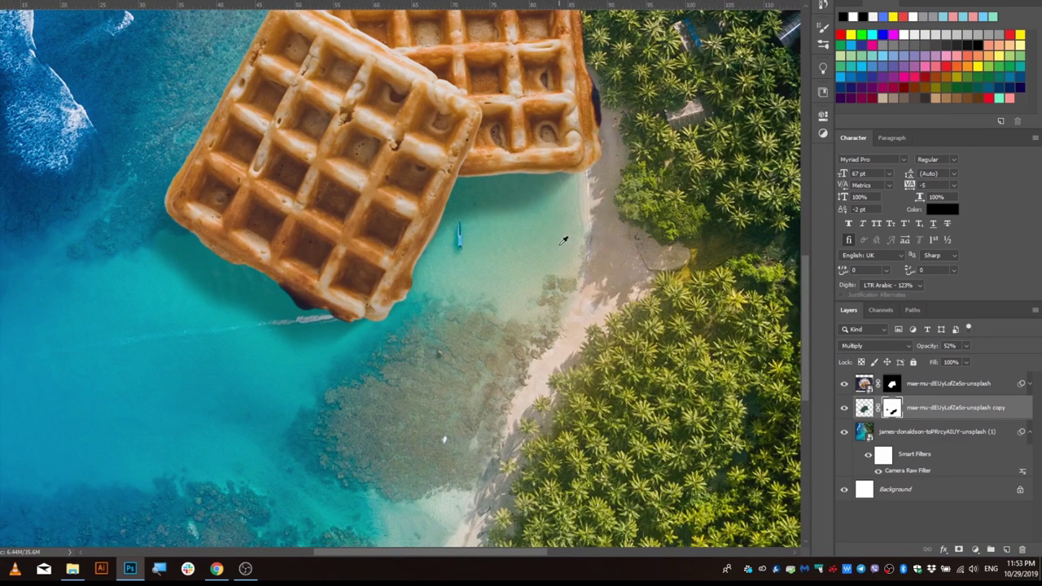
pyautogui.scroll(-2, 563, 241)
pyautogui.scroll(1, 268, 244)
pyautogui.scroll(1, 268, 245)
pyautogui.scroll(2, 268, 244)
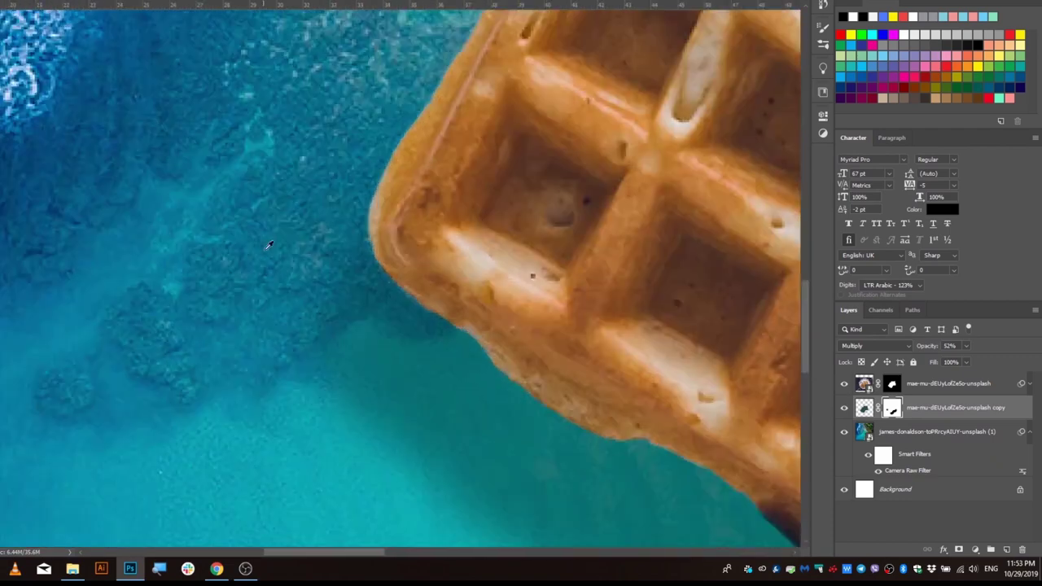
pyautogui.moveTo(269, 244); pyautogui.dragTo(271, 227)
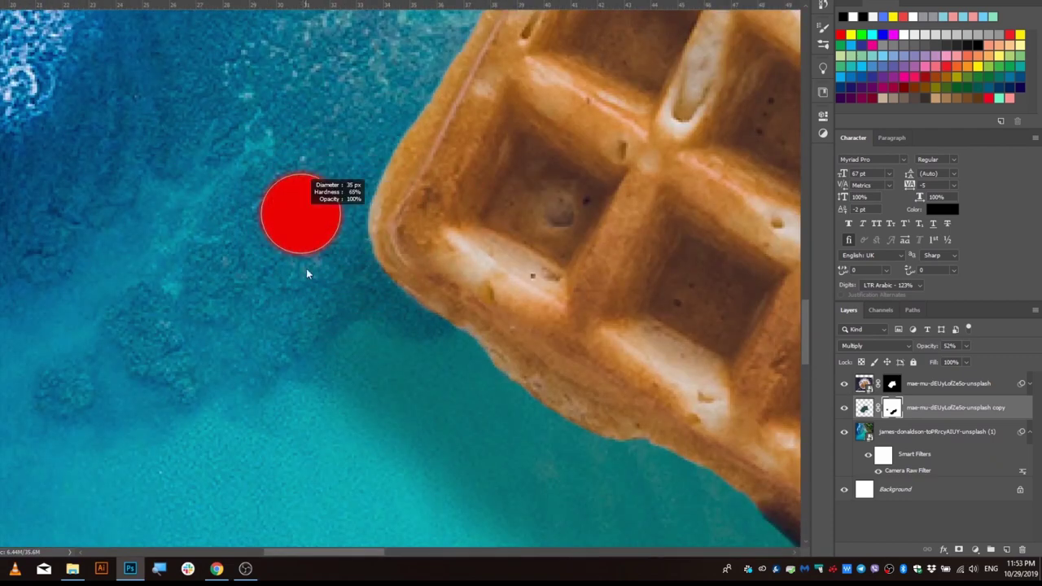
pyautogui.moveTo(307, 273); pyautogui.dragTo(283, 220)
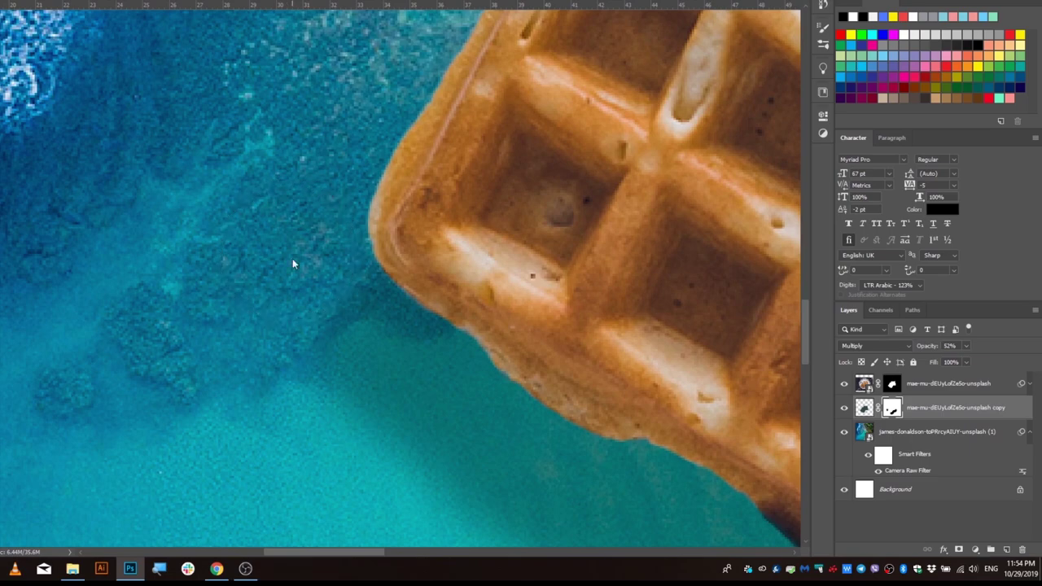
pyautogui.keyDown('alt'); pyautogui.rightClick(293, 263); pyautogui.keyUp('alt')
pyautogui.scroll(-5, 275, 355)
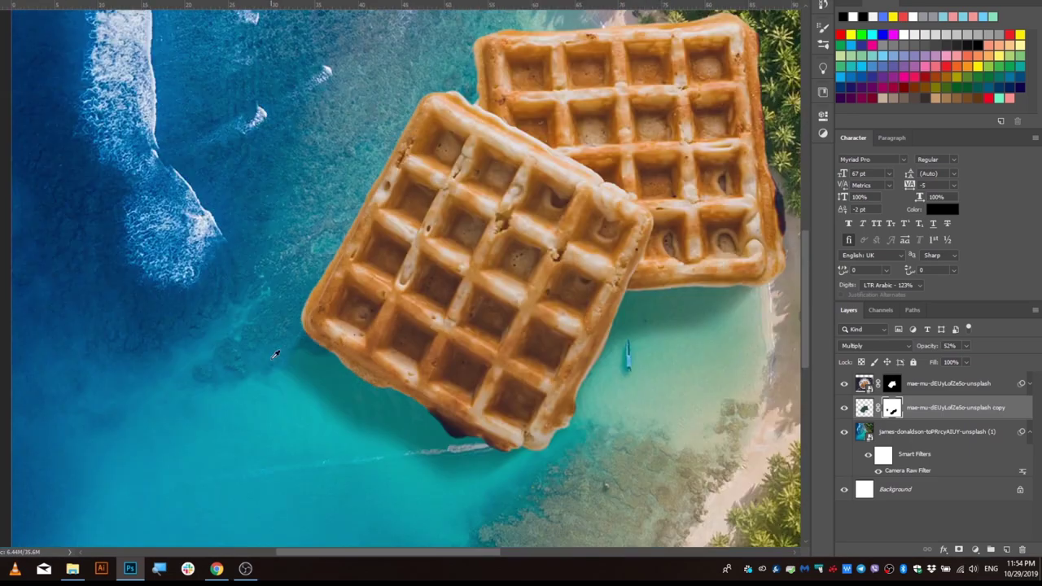
pyautogui.keyDown('alt'); pyautogui.rightClick(266, 372); pyautogui.keyUp('alt')
pyautogui.keyDown('alt'); pyautogui.rightClick(269, 389); pyautogui.keyUp('alt')
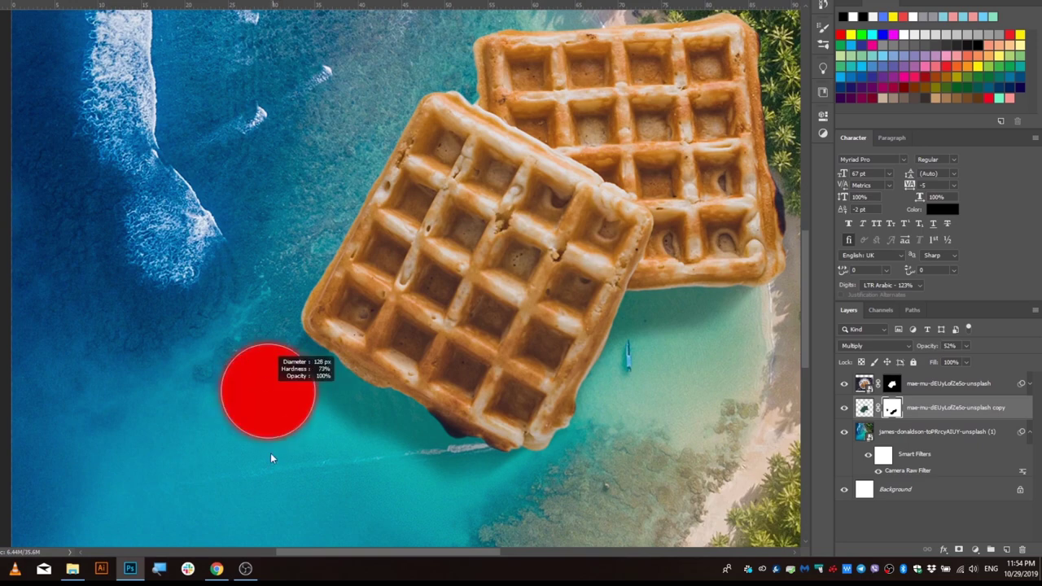
pyautogui.keyDown('alt'); pyautogui.rightClick(274, 379); pyautogui.keyUp('alt')
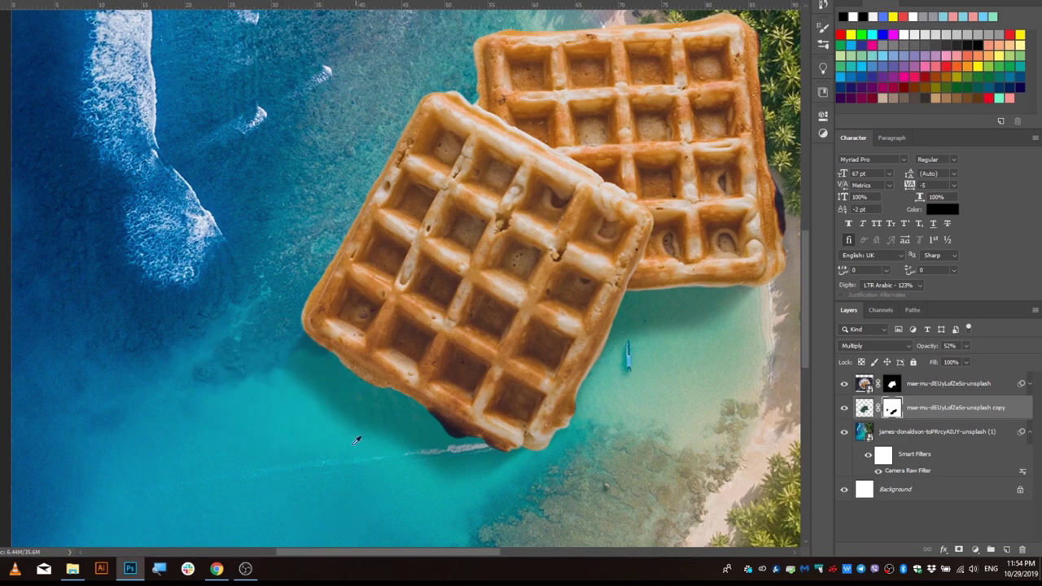
pyautogui.scroll(-3, 356, 441)
pyautogui.scroll(1, 356, 440)
pyautogui.keyDown('alt'); pyautogui.rightClick(418, 482); pyautogui.keyUp('alt')
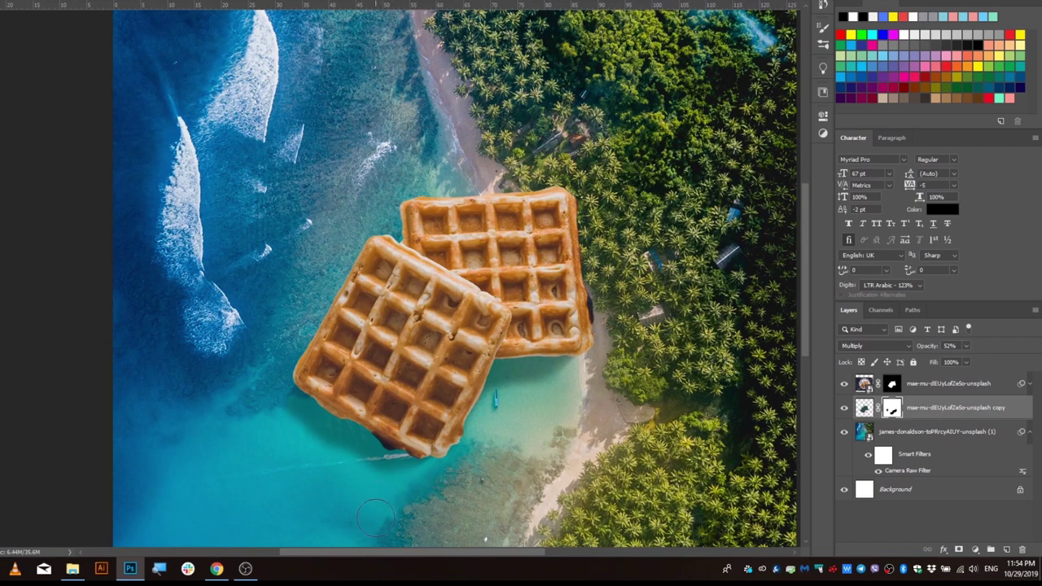
pyautogui.scroll(-1, 466, 247)
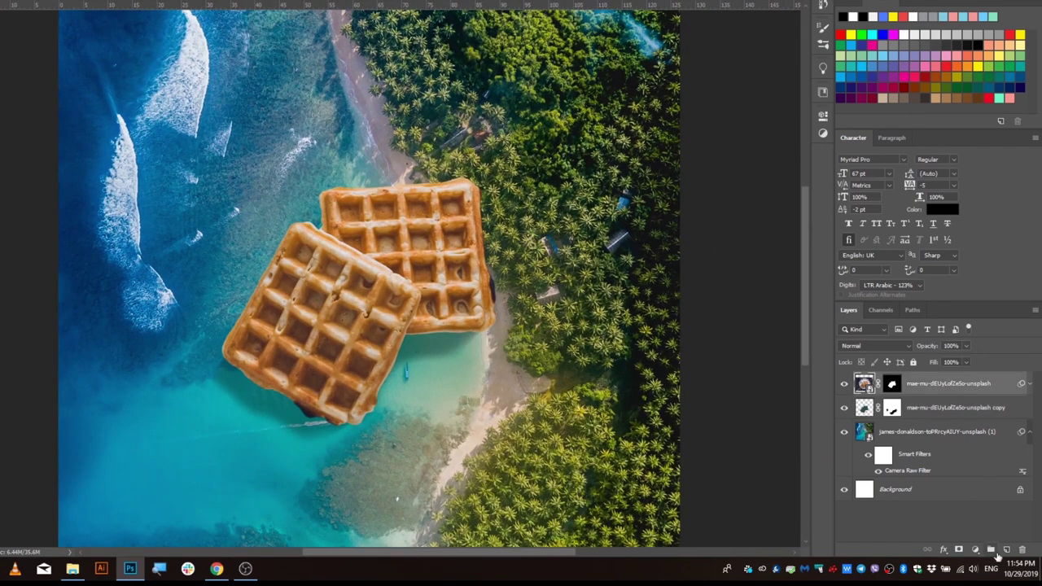
# - Add a new top layer and set a large soft brush to dark brown #381b10
pyautogui.click(1007, 550)
pyautogui.moveTo(887, 407); pyautogui.dragTo(887, 377)
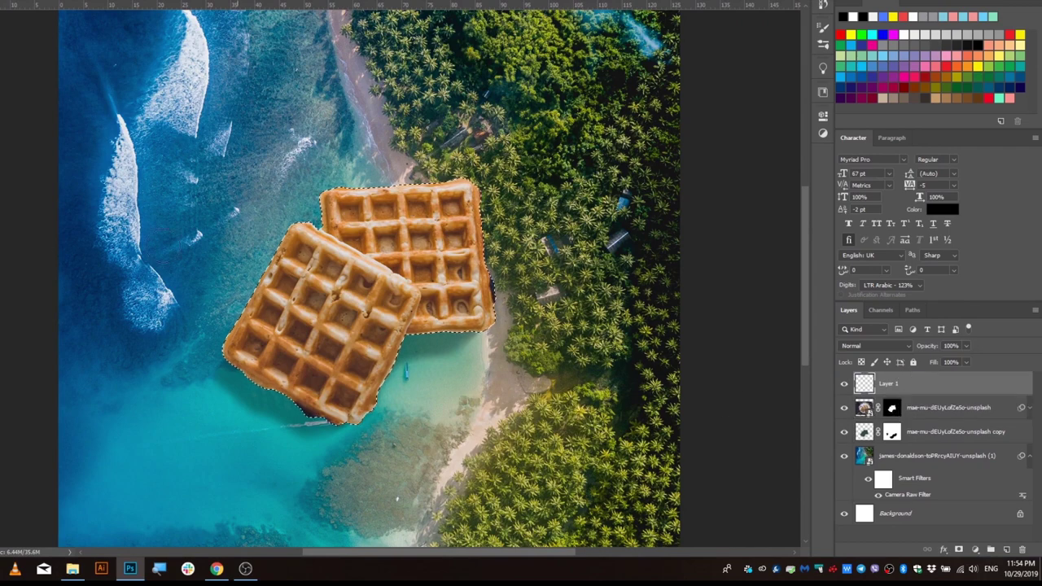
pyautogui.scroll(2, 322, 403)
pyautogui.keyDown('alt'); pyautogui.rightClick(570, 322); pyautogui.keyUp('alt')
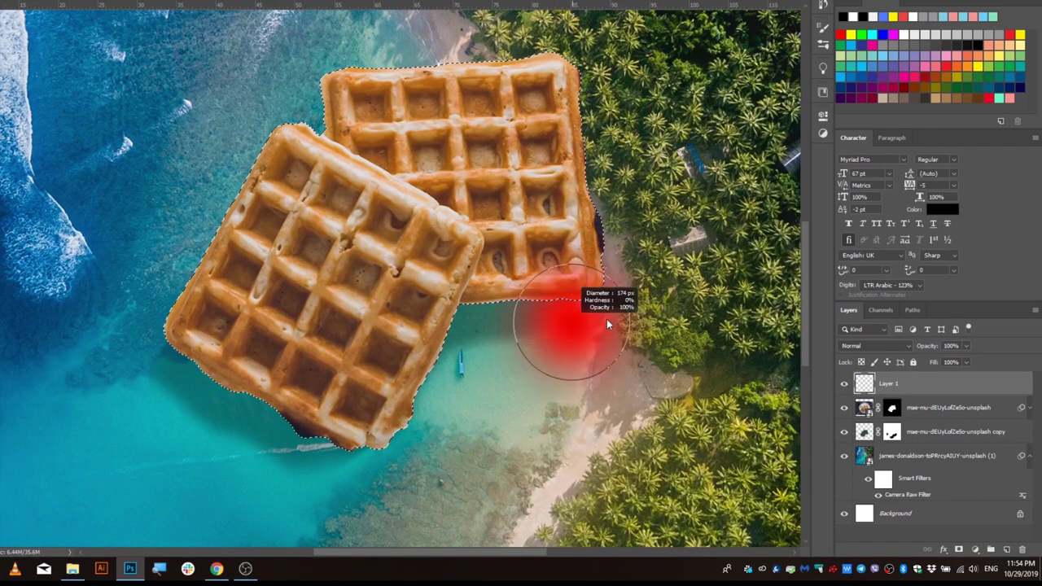
pyautogui.keyDown('alt'); pyautogui.click(322, 435); pyautogui.keyUp('alt')
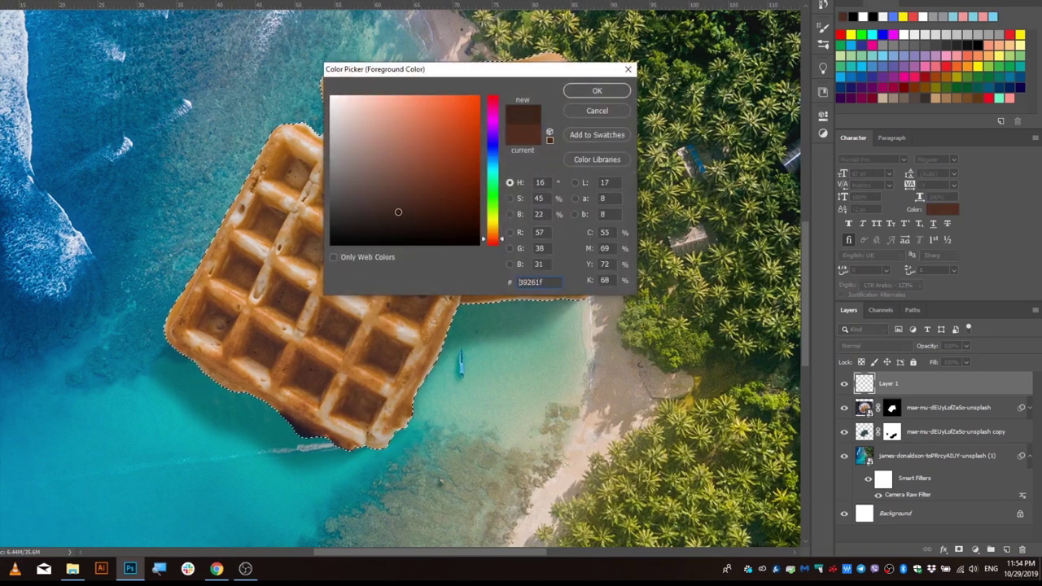
pyautogui.click(579, 92)
# - Paint dark brown shading along the waffles' lower edges, resizing the brush as needed
pyautogui.moveTo(487, 318)
pyautogui.mouseDown()
pyautogui.moveTo(546, 256)
pyautogui.moveTo(582, 285)
pyautogui.mouseUp()
pyautogui.moveTo(342, 383)
pyautogui.mouseDown()
pyautogui.moveTo(296, 443)
pyautogui.moveTo(350, 423)
pyautogui.mouseUp()
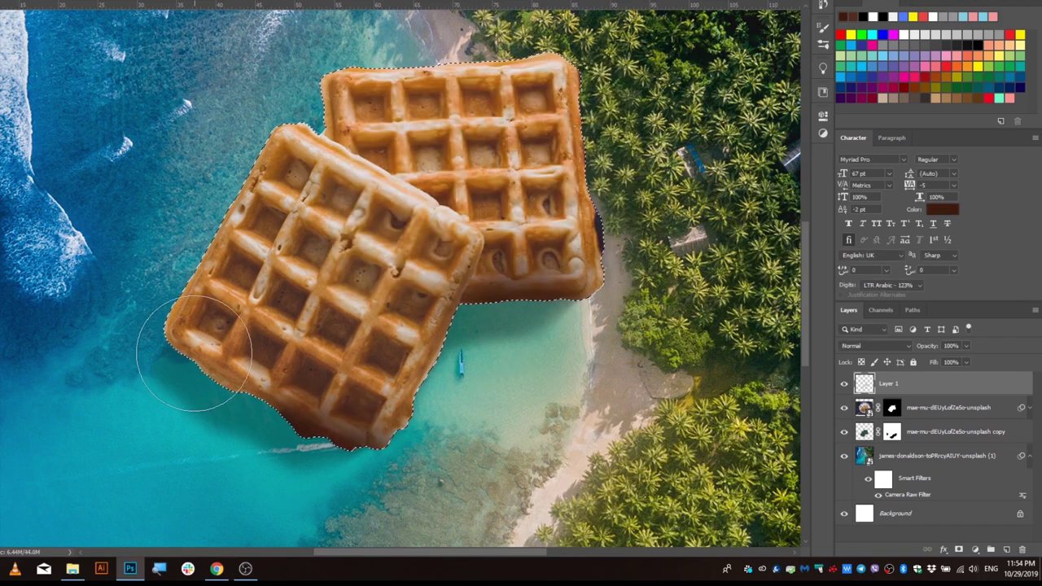
pyautogui.moveTo(194, 353); pyautogui.dragTo(220, 293)
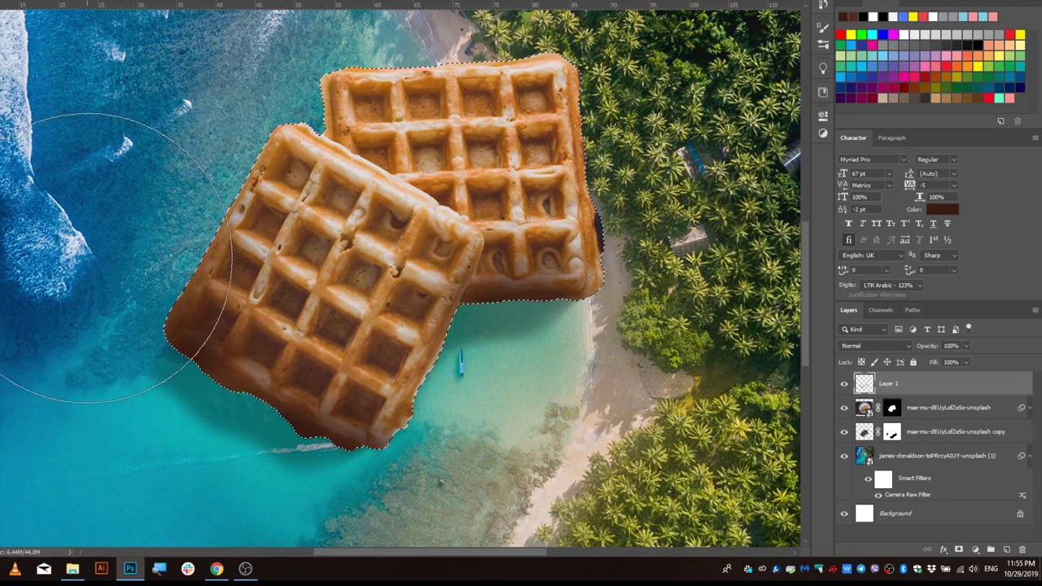
pyautogui.keyDown('alt'); pyautogui.rightClick(530, 350); pyautogui.keyUp('alt')
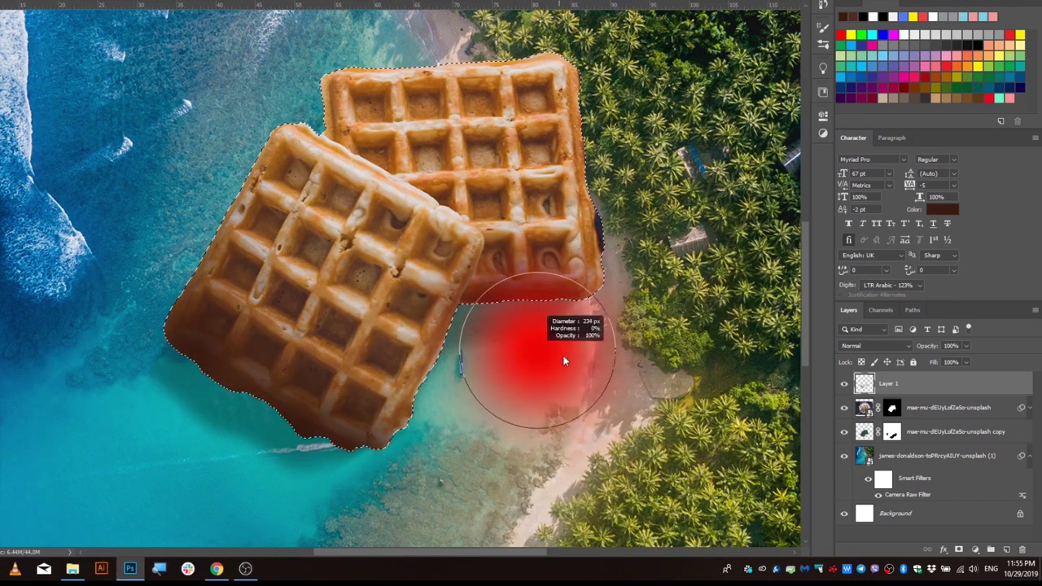
pyautogui.moveTo(564, 361); pyautogui.dragTo(489, 309)
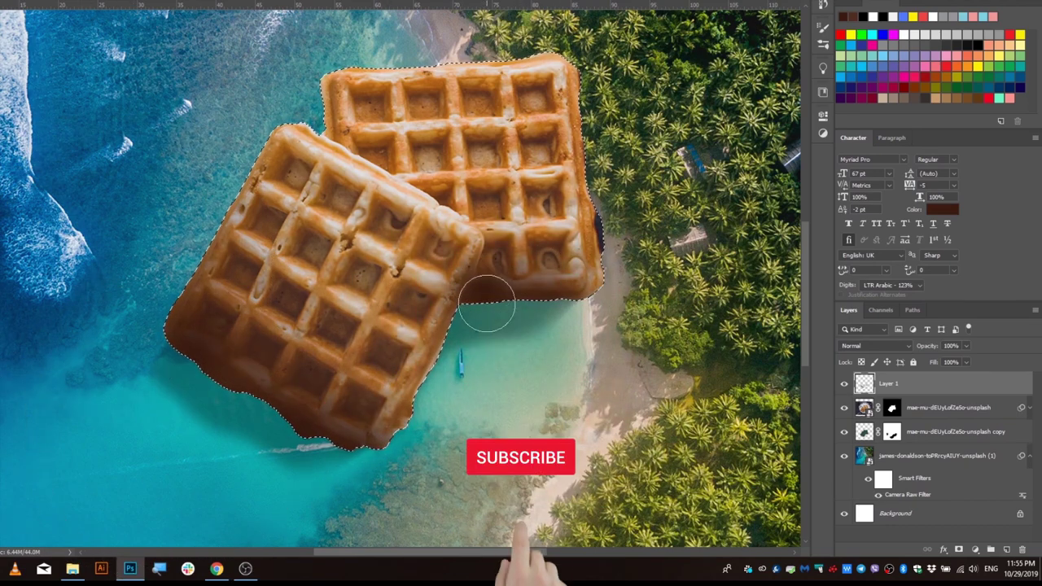
pyautogui.press(']')
pyautogui.press(']')
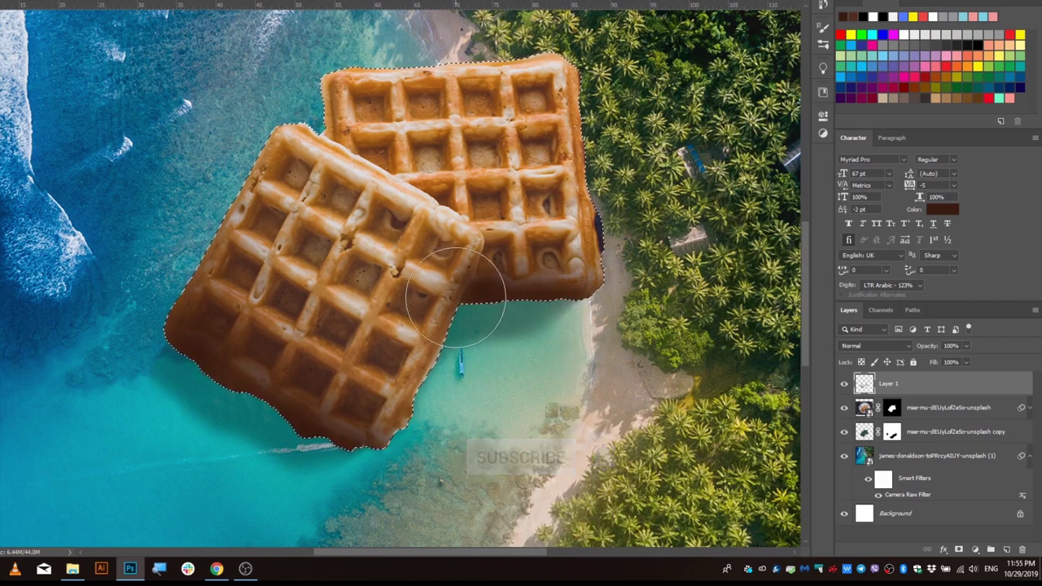
# - Set Layer 1 to Multiply at 100% opacity
pyautogui.click(875, 345)
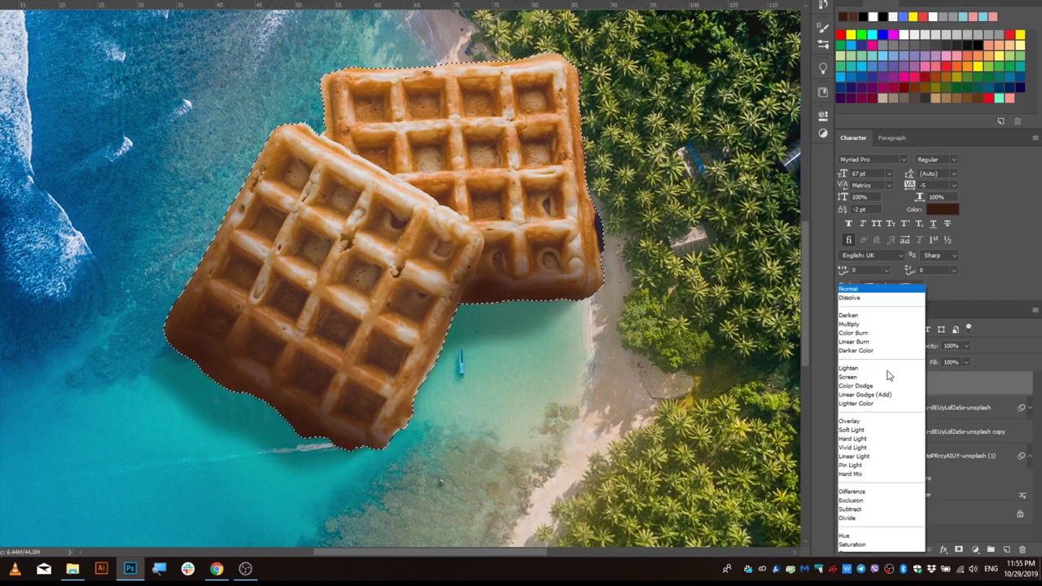
pyautogui.click(868, 324)
pyautogui.moveTo(969, 355)
pyautogui.mouseDown()
pyautogui.moveTo(933, 365)
pyautogui.moveTo(942, 360)
pyautogui.mouseUp()
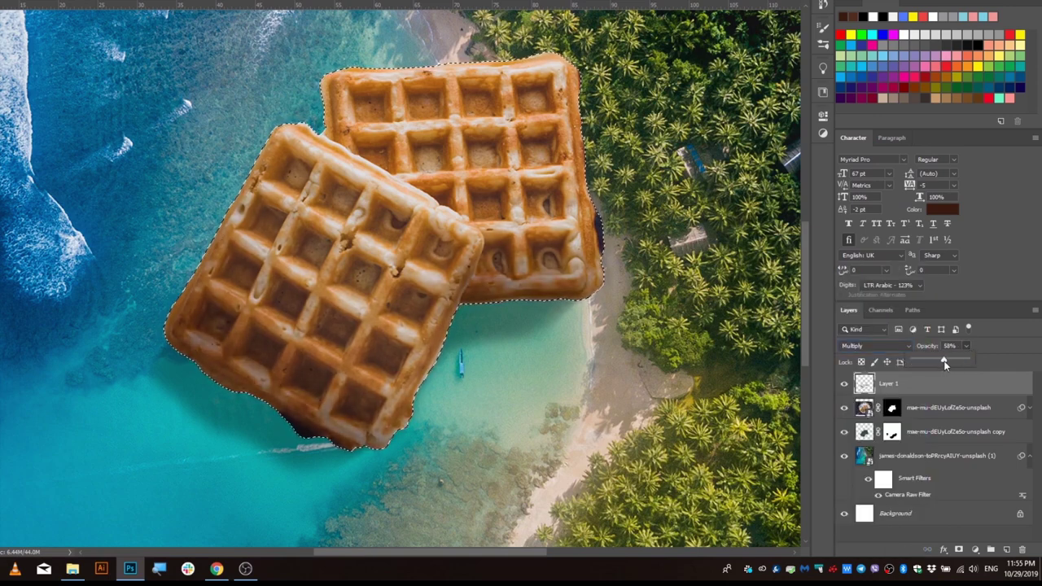
pyautogui.moveTo(968, 365); pyautogui.dragTo(974, 364)
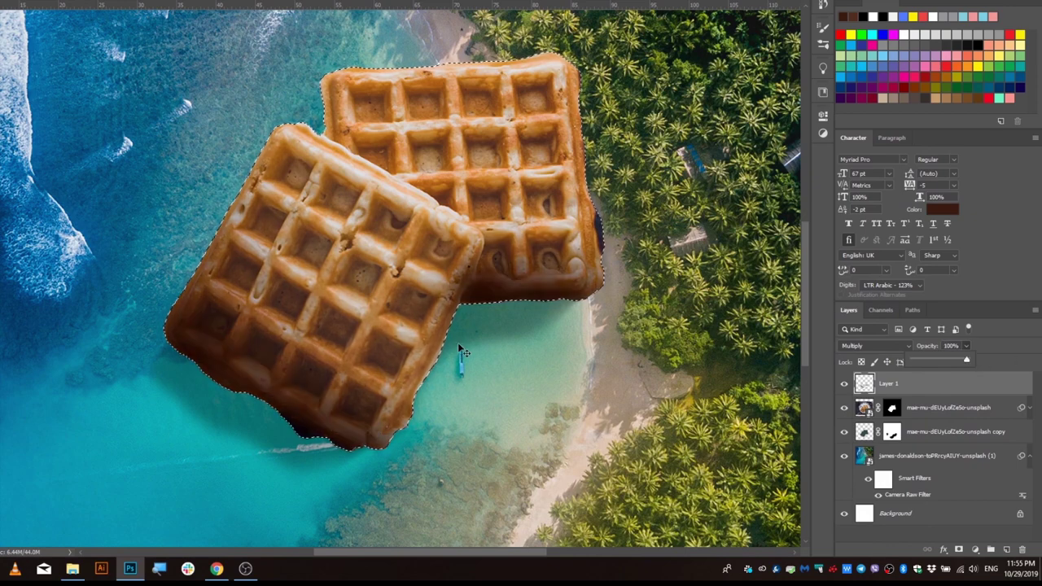
pyautogui.click(844, 384)
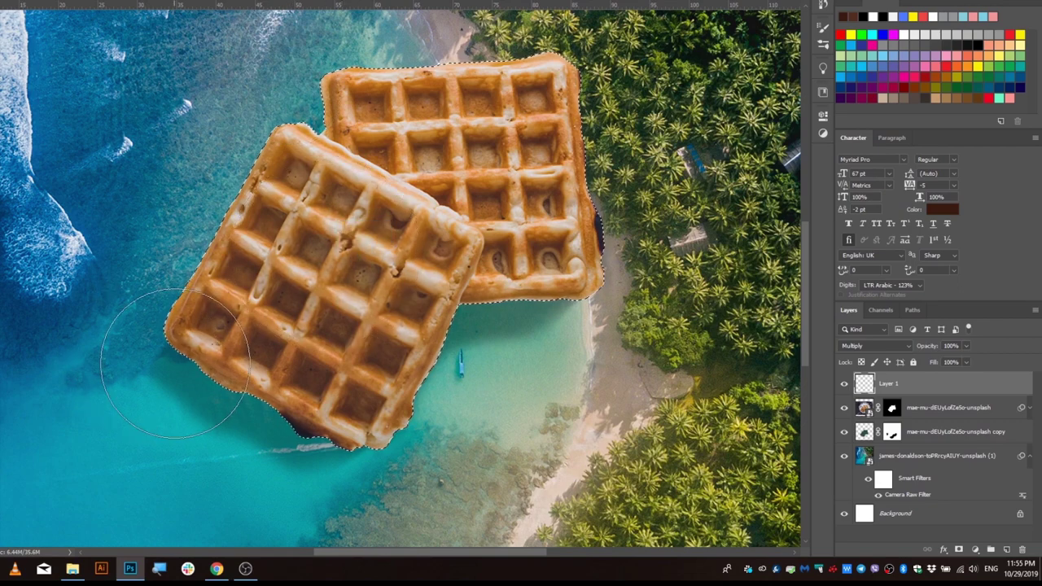
# - Brush brown shadow along the waffles' lower-right edges
pyautogui.moveTo(468, 374); pyautogui.dragTo(300, 472)
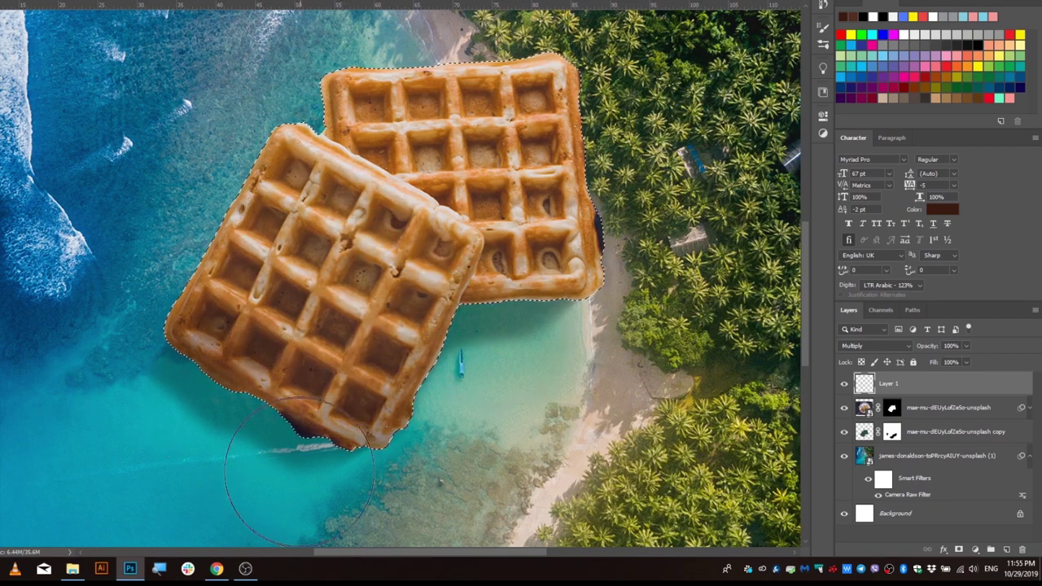
pyautogui.scroll(3, 487, 302)
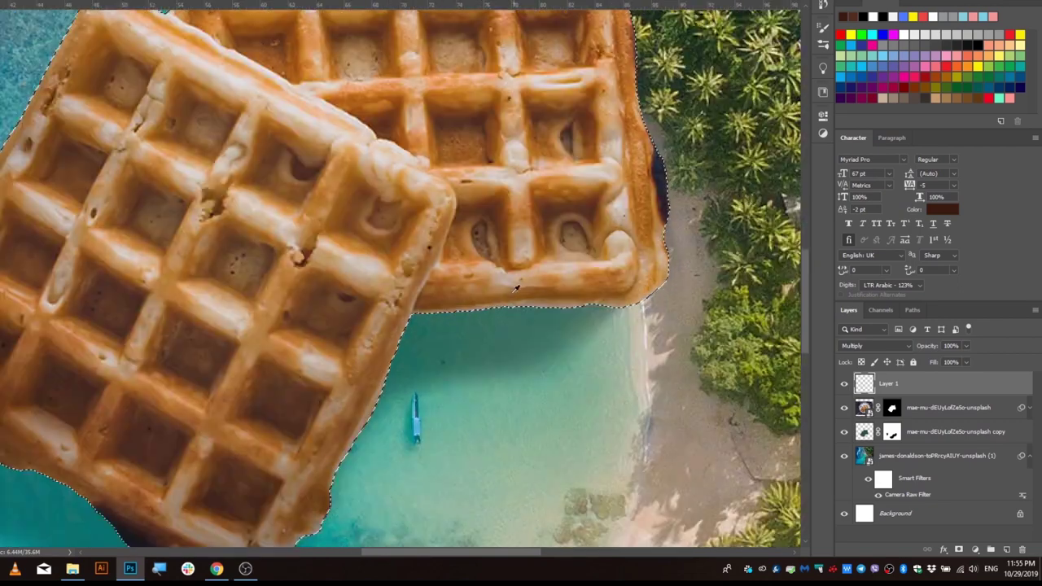
pyautogui.scroll(2, 486, 301)
pyautogui.moveTo(412, 306); pyautogui.dragTo(550, 284)
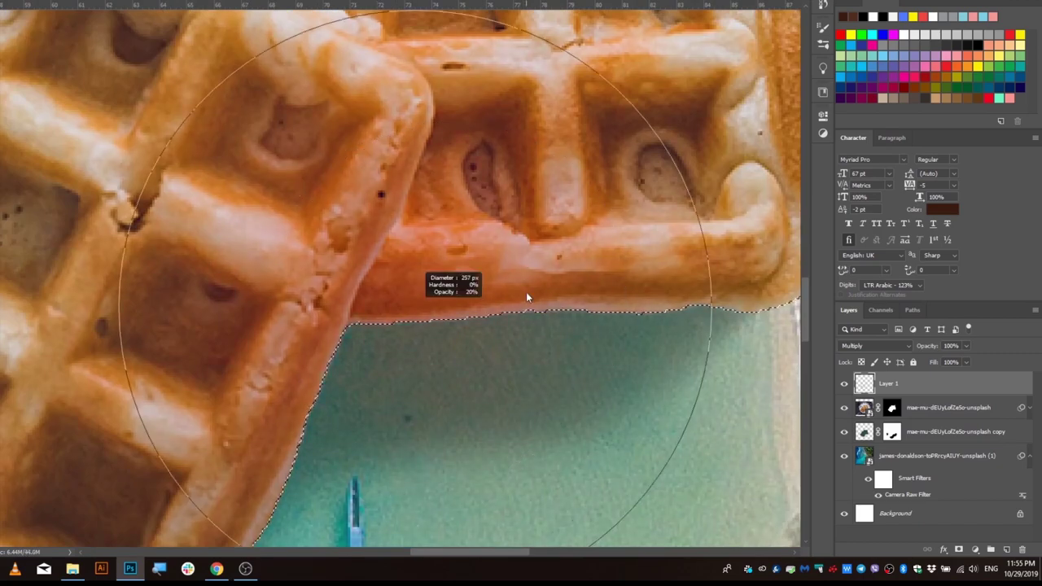
pyautogui.scroll(-2, 488, 293)
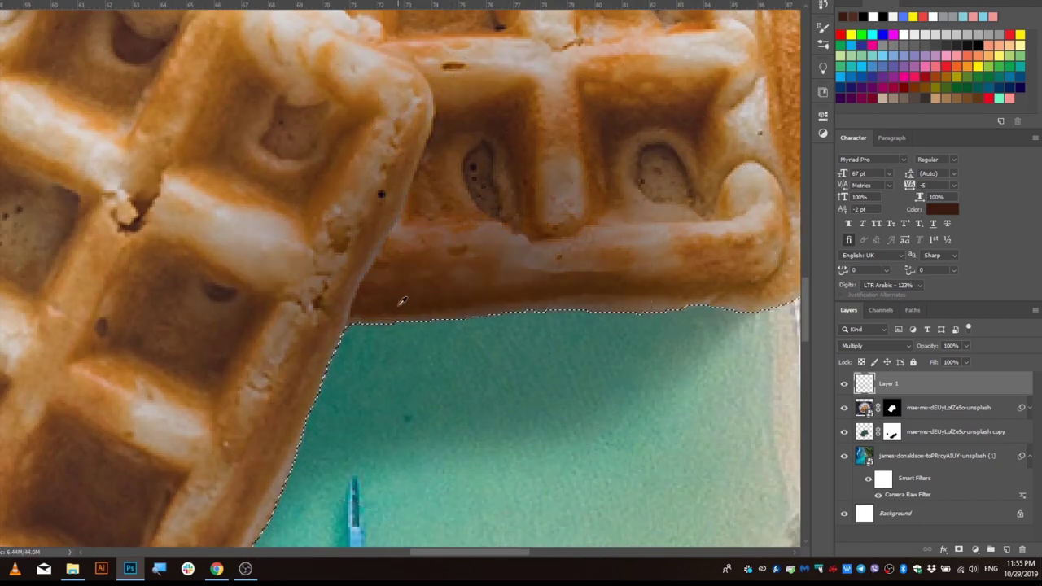
pyautogui.scroll(-3, 400, 302)
pyautogui.scroll(2, 391, 236)
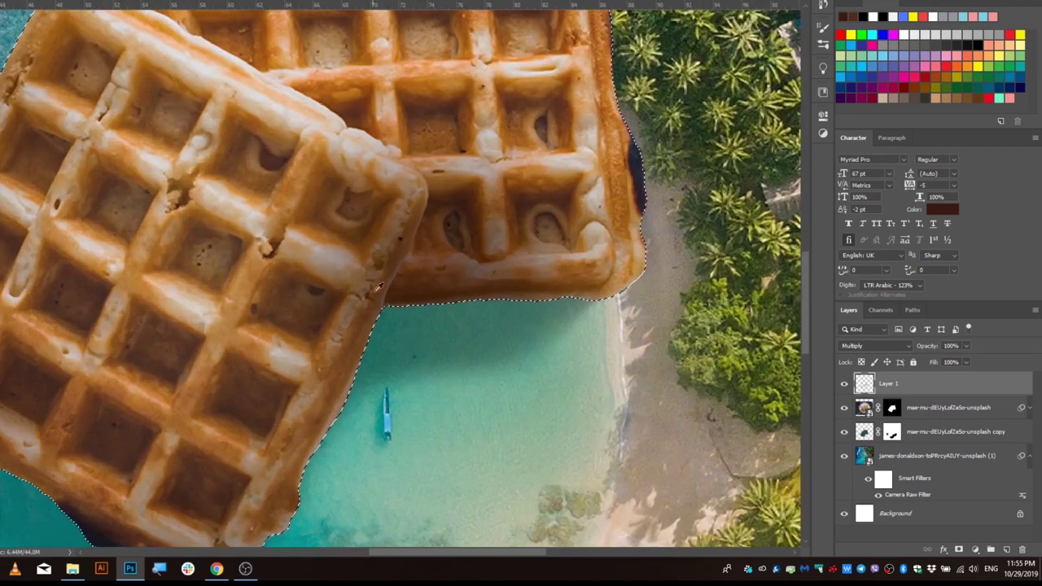
pyautogui.scroll(2, 383, 202)
# - With a smaller brush, smooth and lighten the shading at the crumbly waffle corner
pyautogui.moveTo(379, 202); pyautogui.dragTo(168, 214)
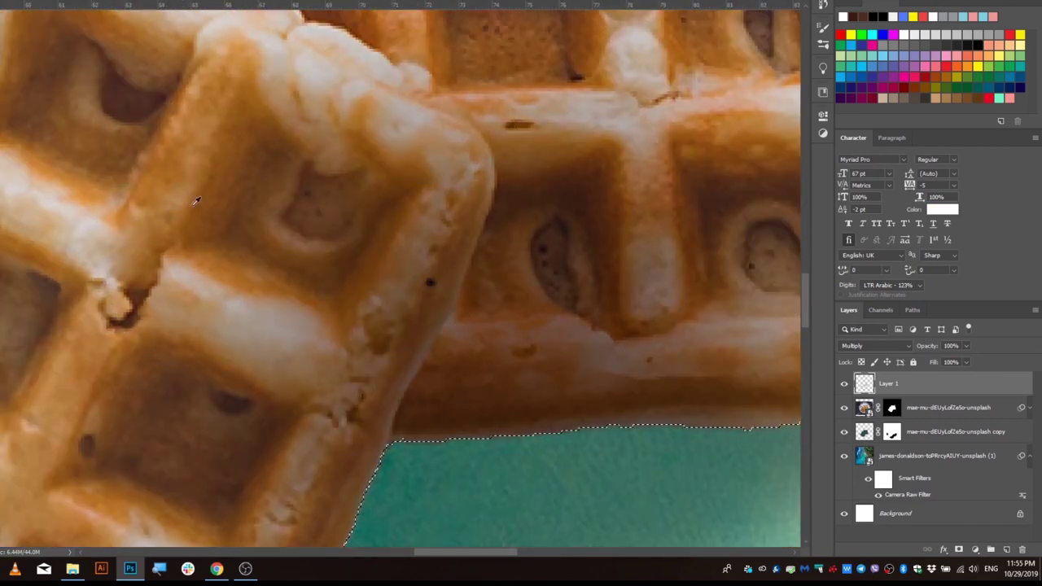
pyautogui.moveTo(359, 167); pyautogui.dragTo(332, 171)
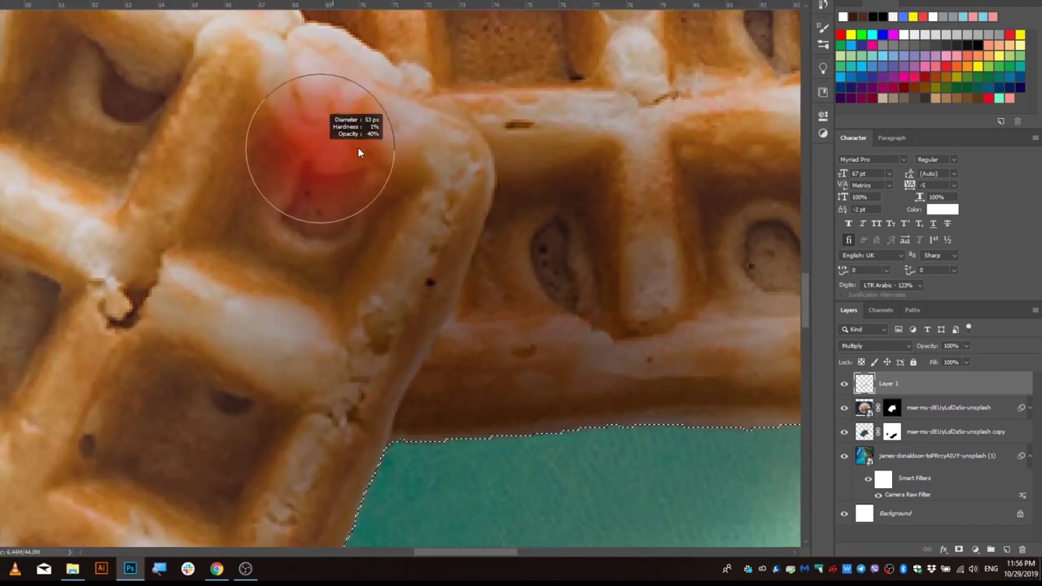
pyautogui.scroll(-1, 382, 220)
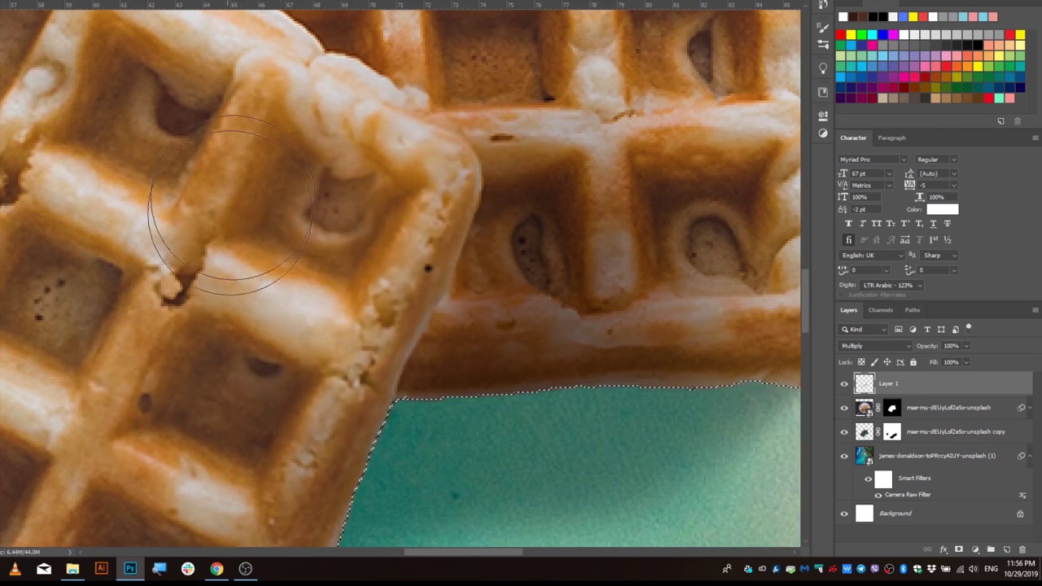
pyautogui.moveTo(350, 220); pyautogui.dragTo(441, 194)
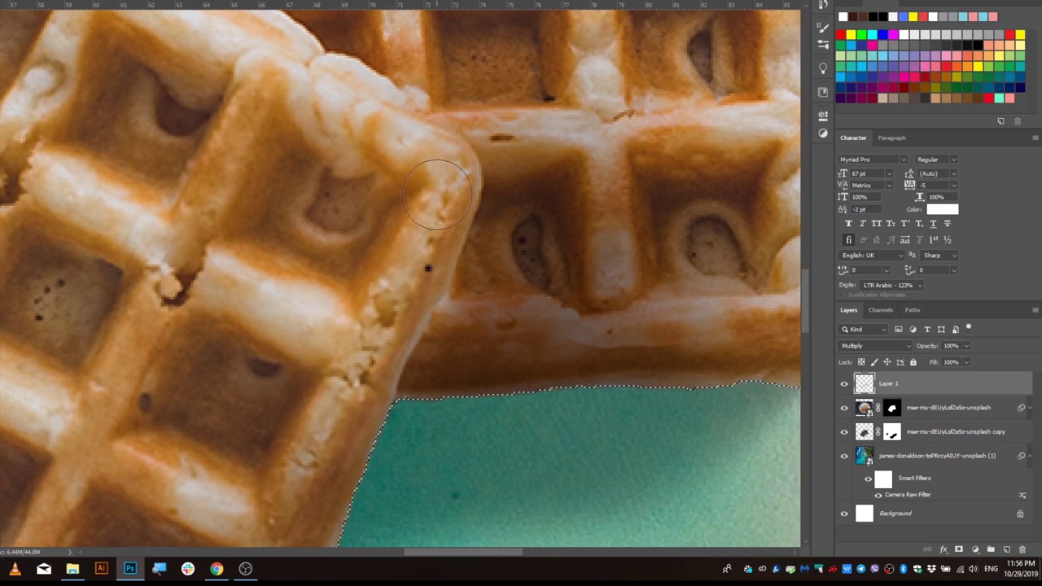
pyautogui.moveTo(437, 193); pyautogui.dragTo(345, 124)
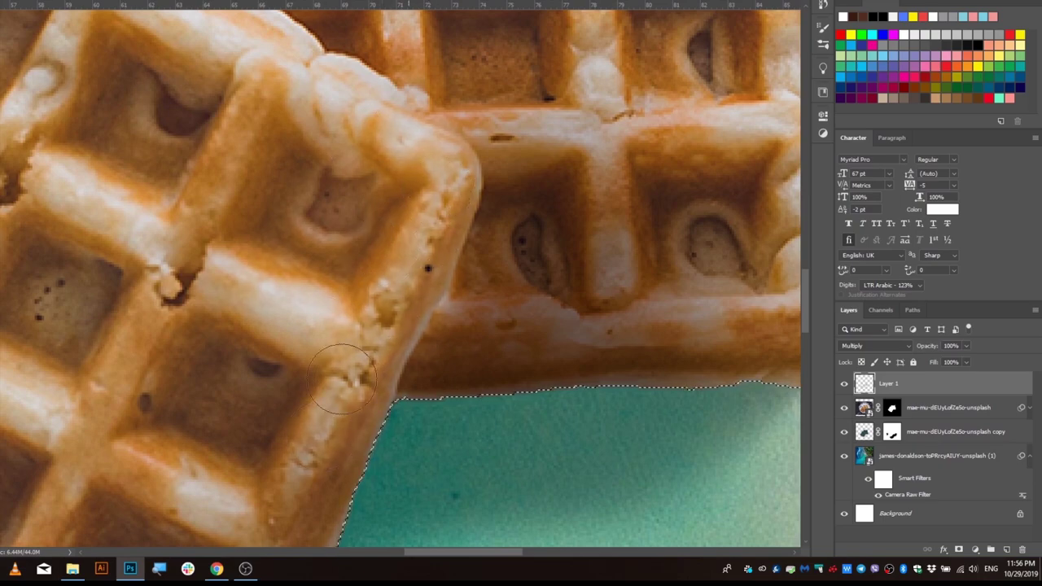
# - Try a light stroke near the waffle edge, then undo it
pyautogui.scroll(-5, 416, 297)
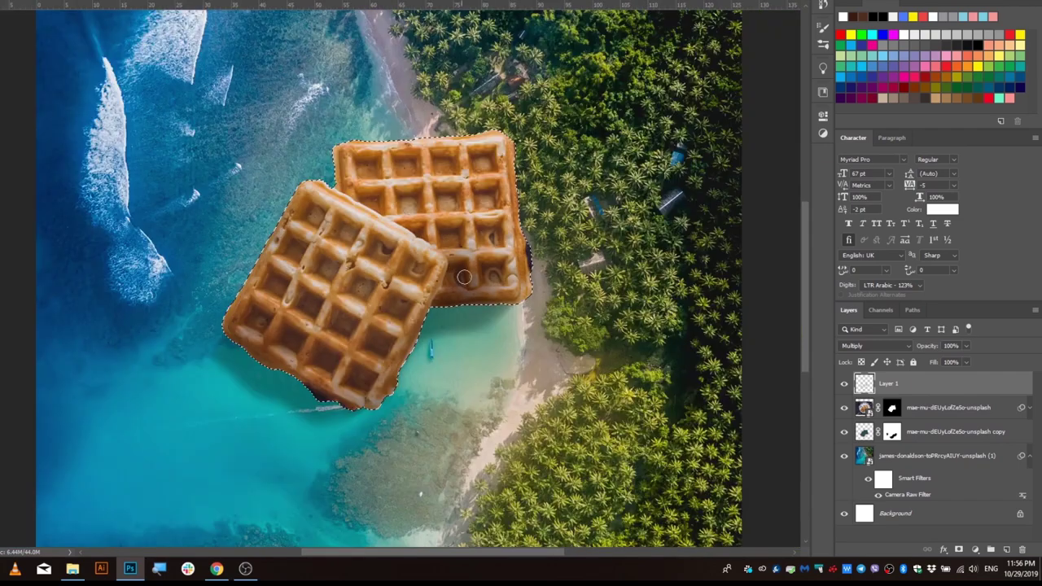
pyautogui.scroll(5, 438, 324)
pyautogui.scroll(2, 438, 323)
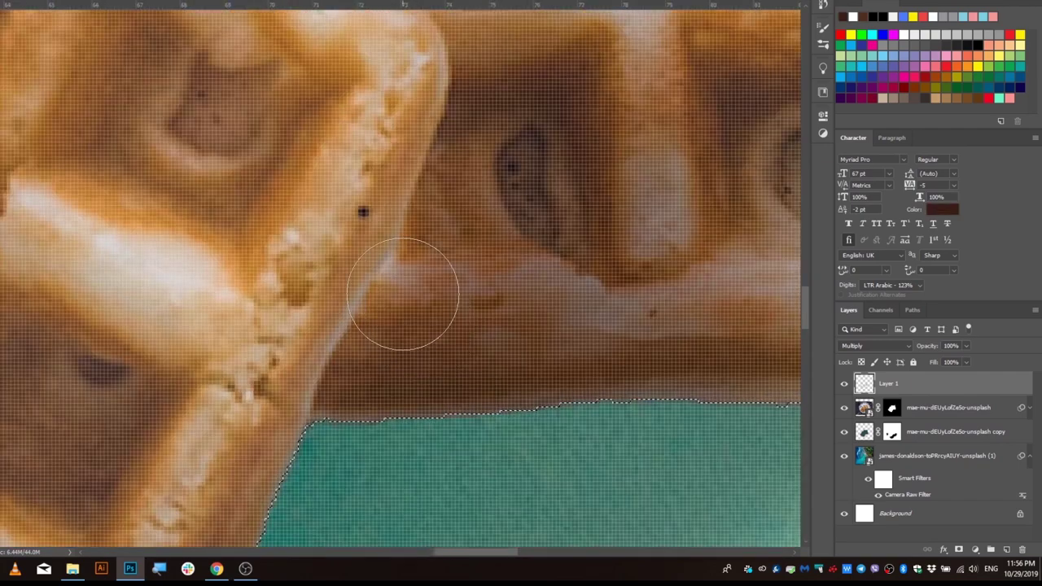
pyautogui.moveTo(400, 310); pyautogui.dragTo(406, 295)
pyautogui.hotkey('ctrl', 'z')
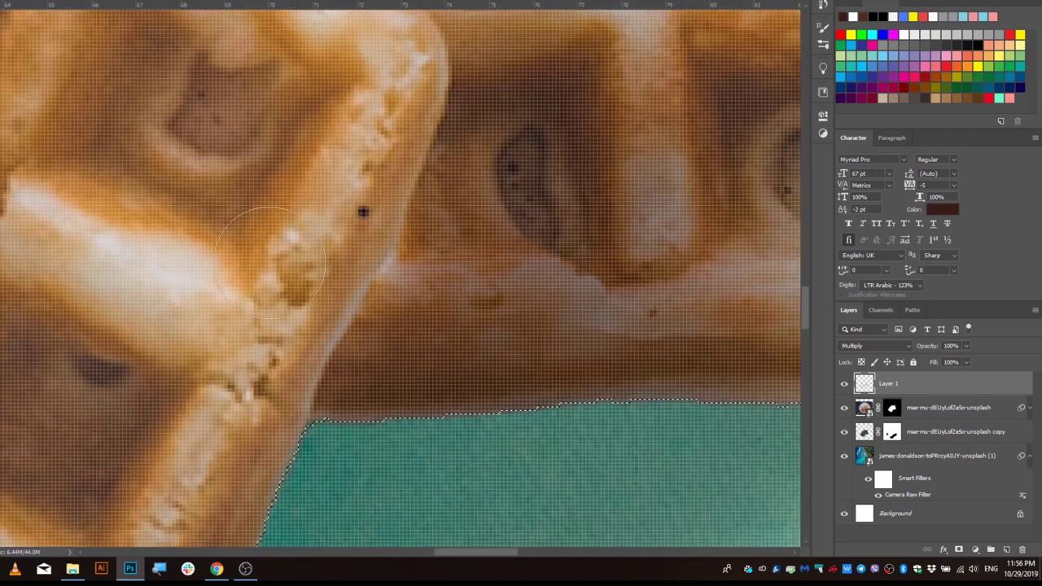
# - Paint a soft shadow along the front waffle's lower-left edge, toggling Layer 1 to compare
pyautogui.keyDown('alt'); pyautogui.rightClick(419, 274); pyautogui.keyUp('alt')
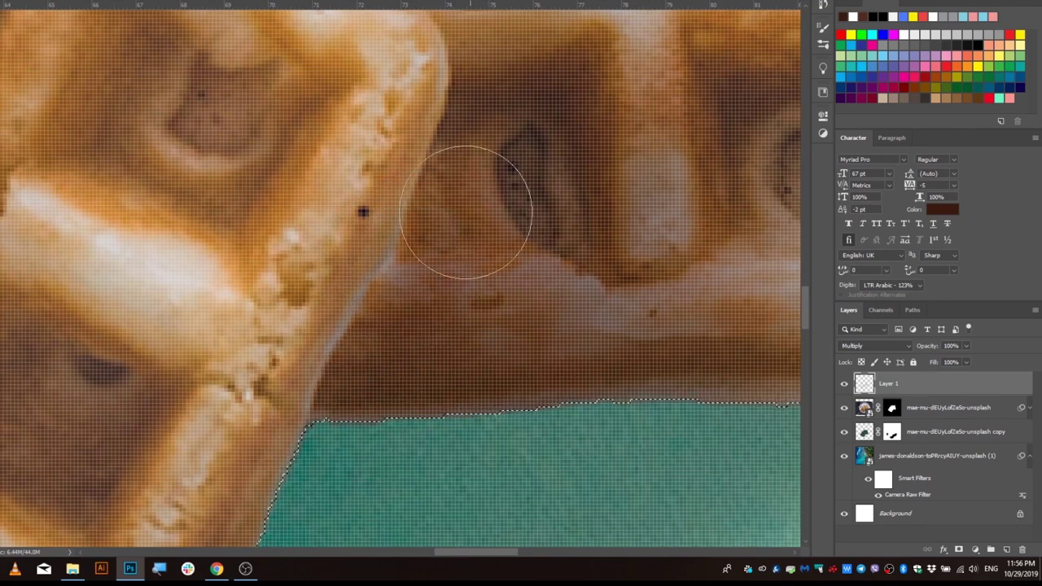
pyautogui.scroll(-5, 586, 323)
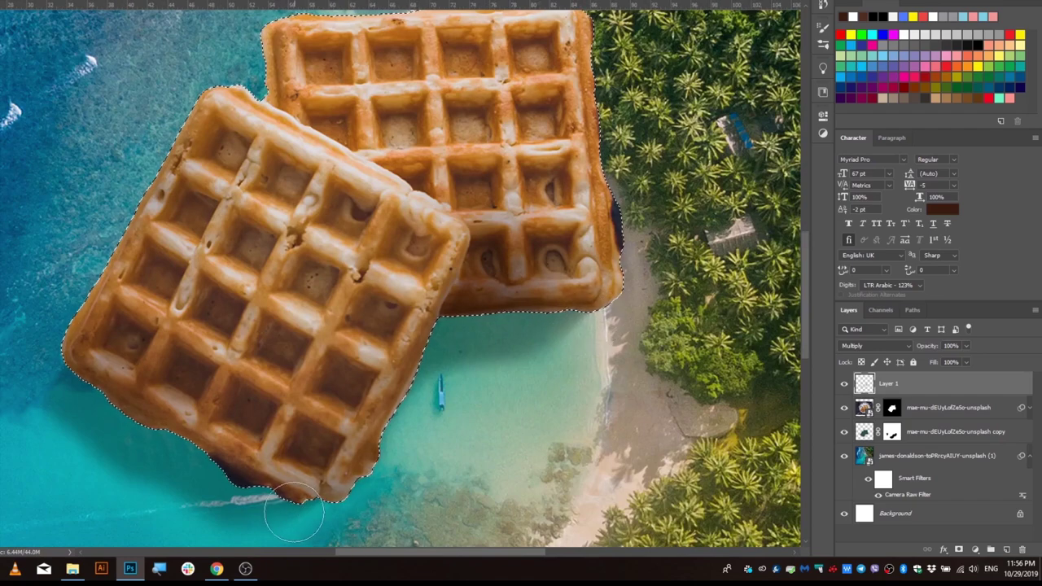
pyautogui.moveTo(293, 513)
pyautogui.mouseDown()
pyautogui.moveTo(84, 372)
pyautogui.moveTo(190, 461)
pyautogui.moveTo(75, 371)
pyautogui.mouseUp()
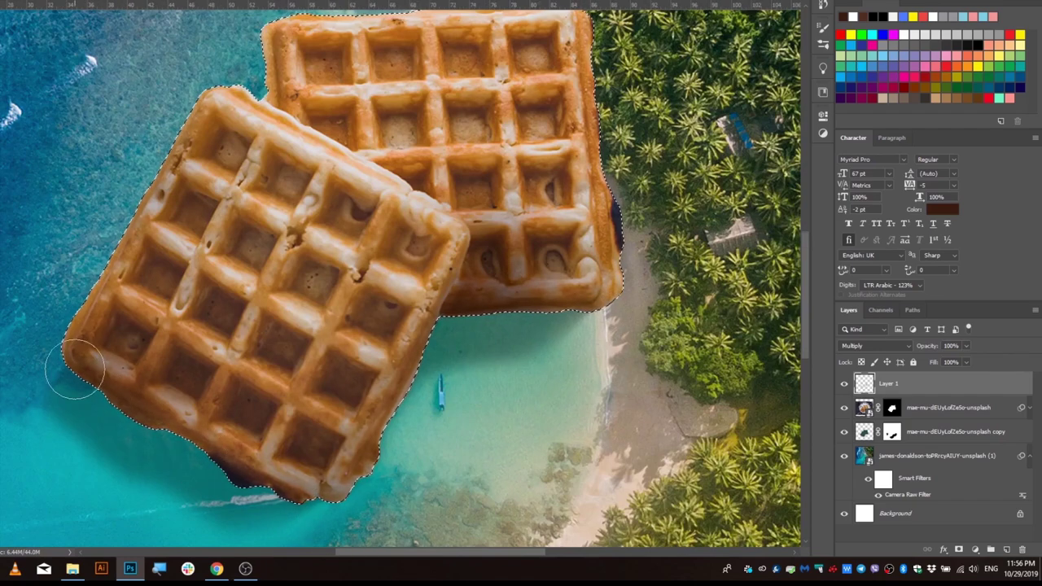
pyautogui.scroll(-3, 361, 302)
pyautogui.scroll(1, 327, 316)
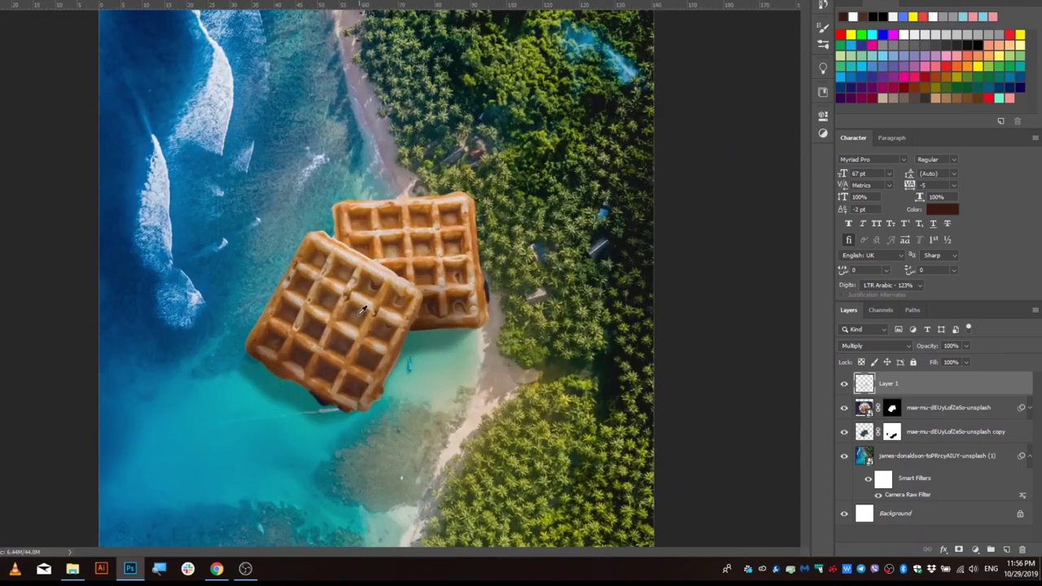
pyautogui.scroll(1, 327, 316)
pyautogui.scroll(1, 327, 316)
pyautogui.scroll(1, 328, 316)
pyautogui.scroll(-2, 354, 388)
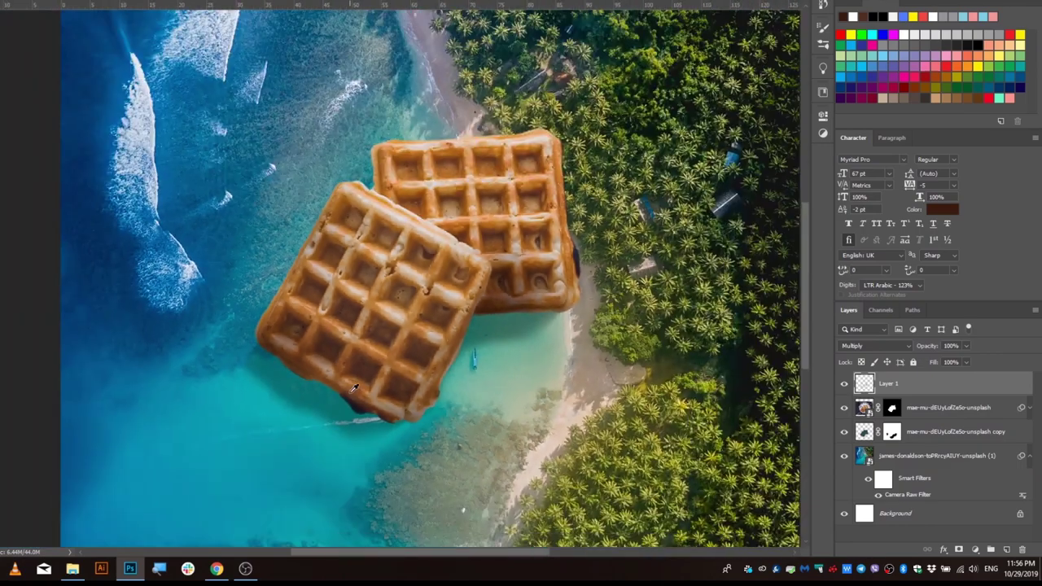
pyautogui.scroll(2, 391, 342)
pyautogui.scroll(-2, 432, 285)
pyautogui.scroll(2, 478, 214)
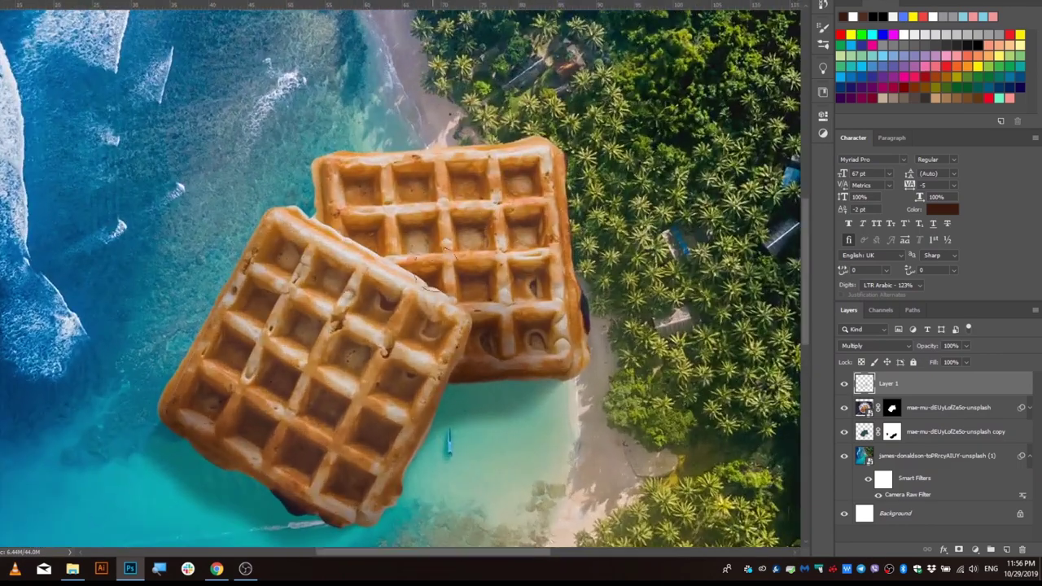
pyautogui.scroll(2, 539, 334)
pyautogui.click(844, 383)
pyautogui.click(844, 383)
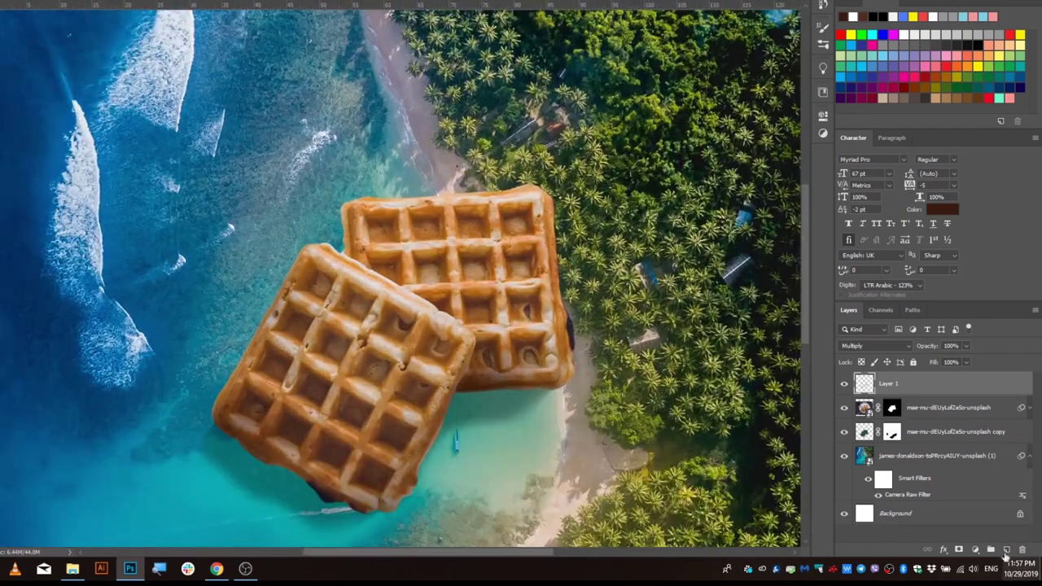
# - Add Layer 2 and paint sampled beige highlights across both waffles' tops and edges
pyautogui.click(1005, 552)
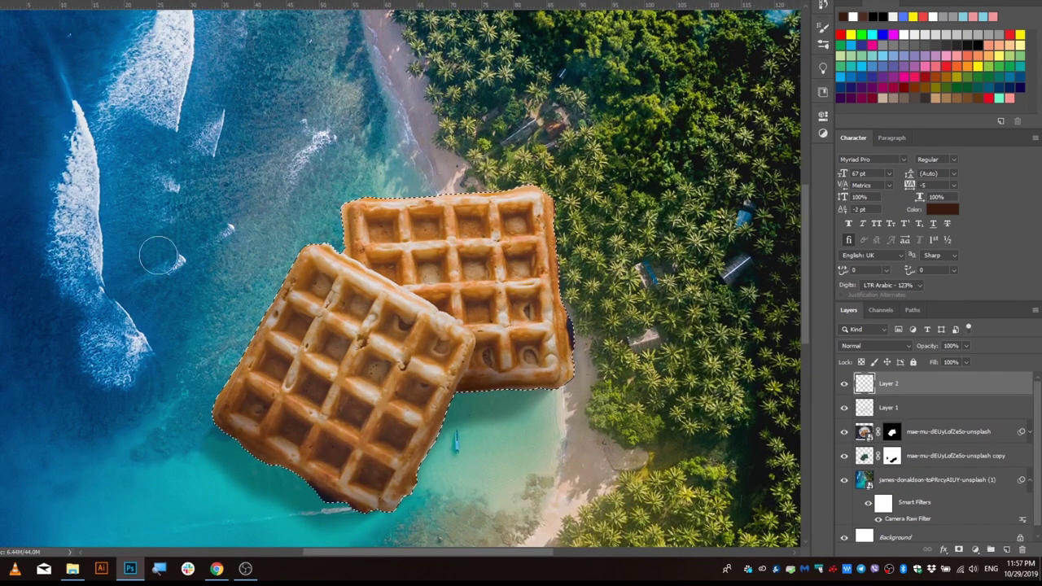
pyautogui.click(402, 295)
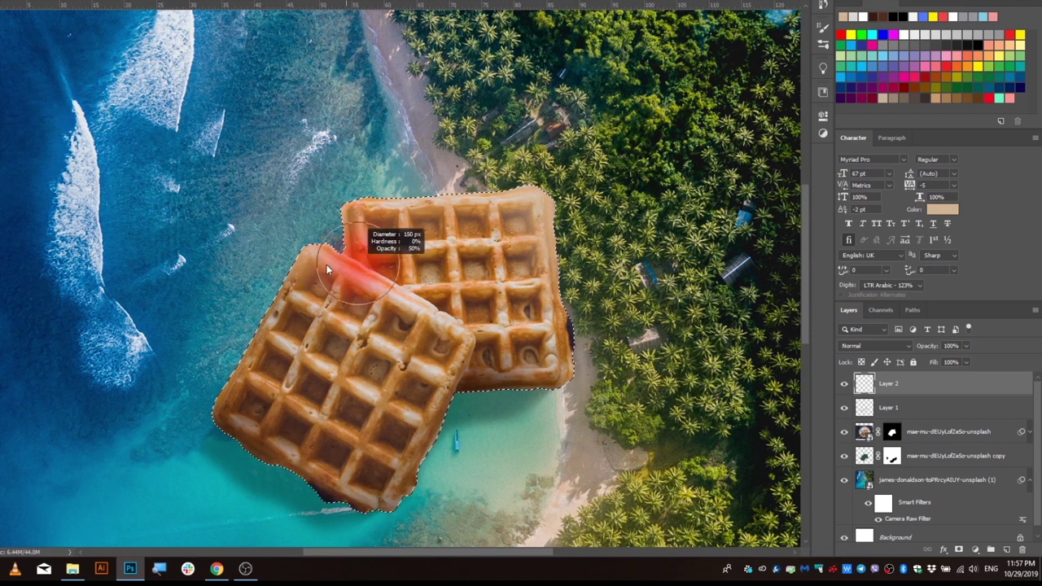
pyautogui.moveTo(342, 273)
pyautogui.mouseDown()
pyautogui.moveTo(440, 319)
pyautogui.moveTo(452, 344)
pyautogui.moveTo(321, 259)
pyautogui.mouseUp()
pyautogui.moveTo(440, 216); pyautogui.dragTo(361, 195)
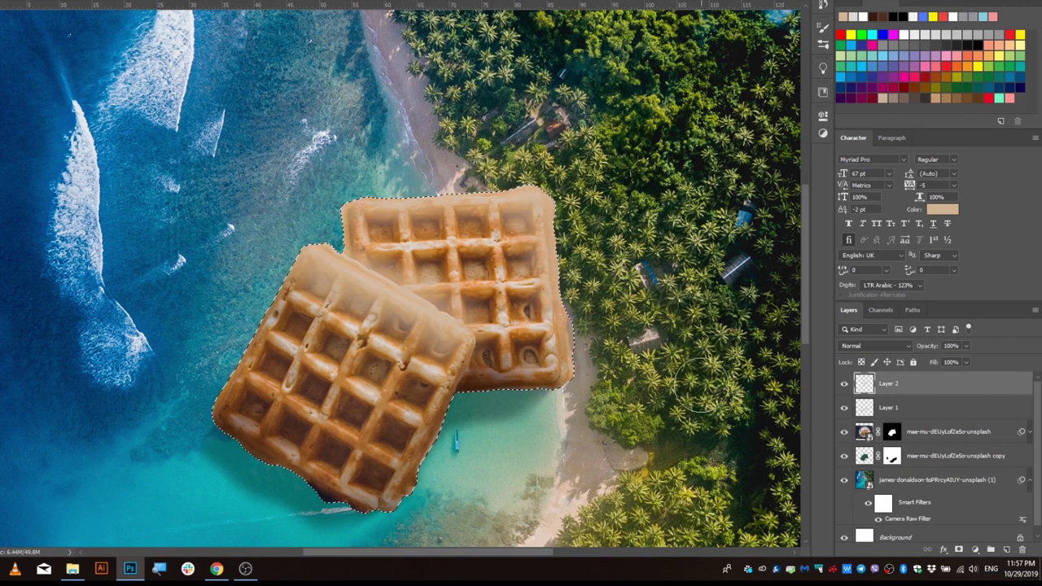
# - Set Layer 2 to Overlay blending at 54% opacity
pyautogui.click(906, 345)
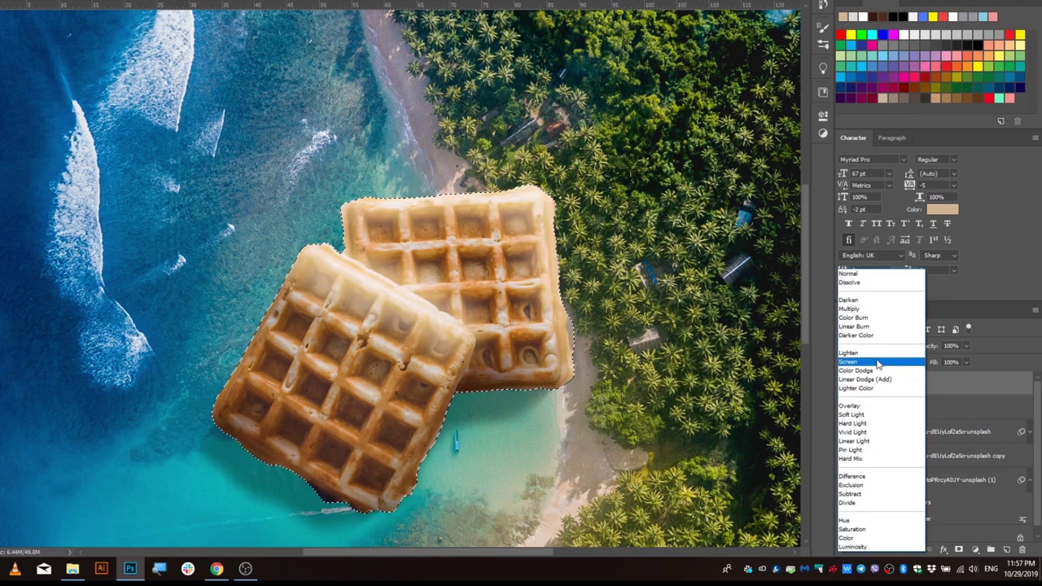
pyautogui.click(882, 409)
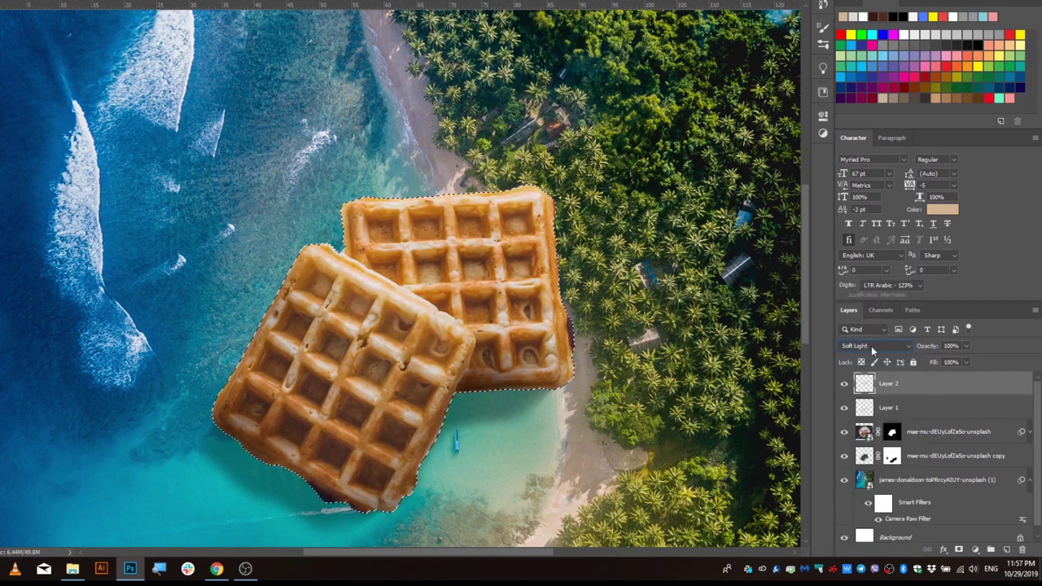
pyautogui.scroll(-3, 871, 346)
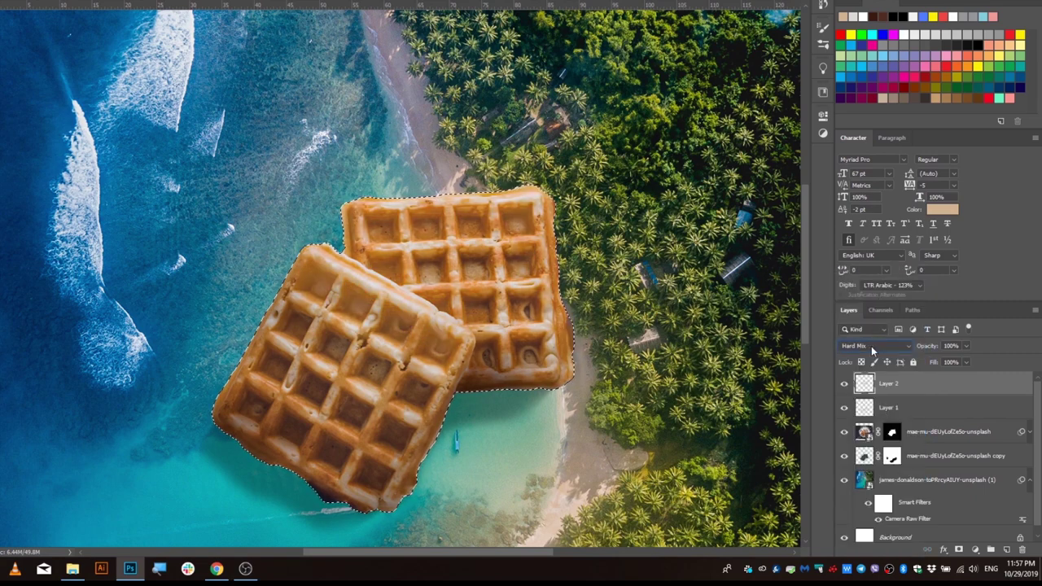
pyautogui.scroll(-2, 871, 346)
pyautogui.scroll(-2, 871, 346)
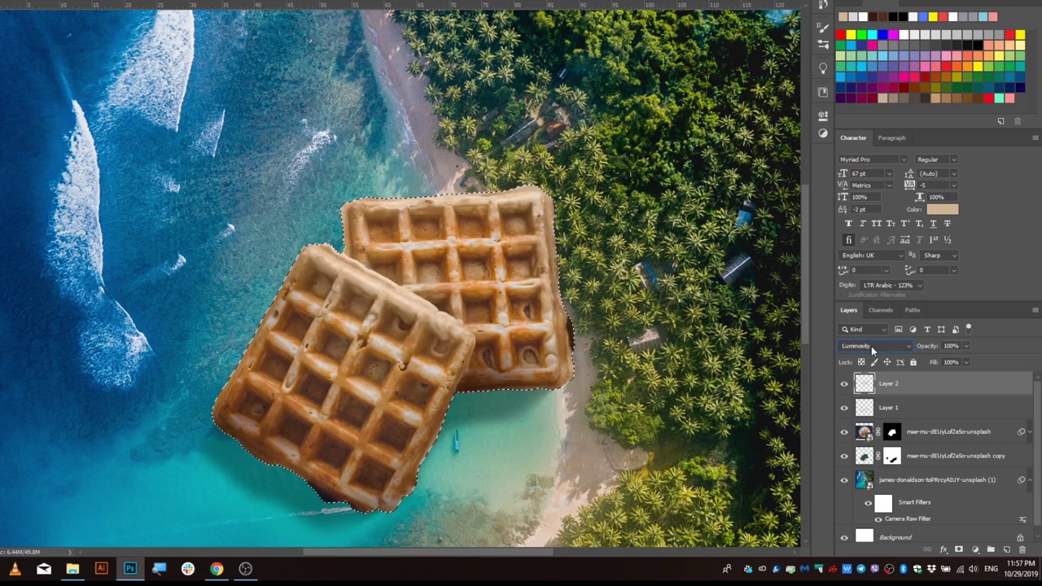
pyautogui.click(871, 346)
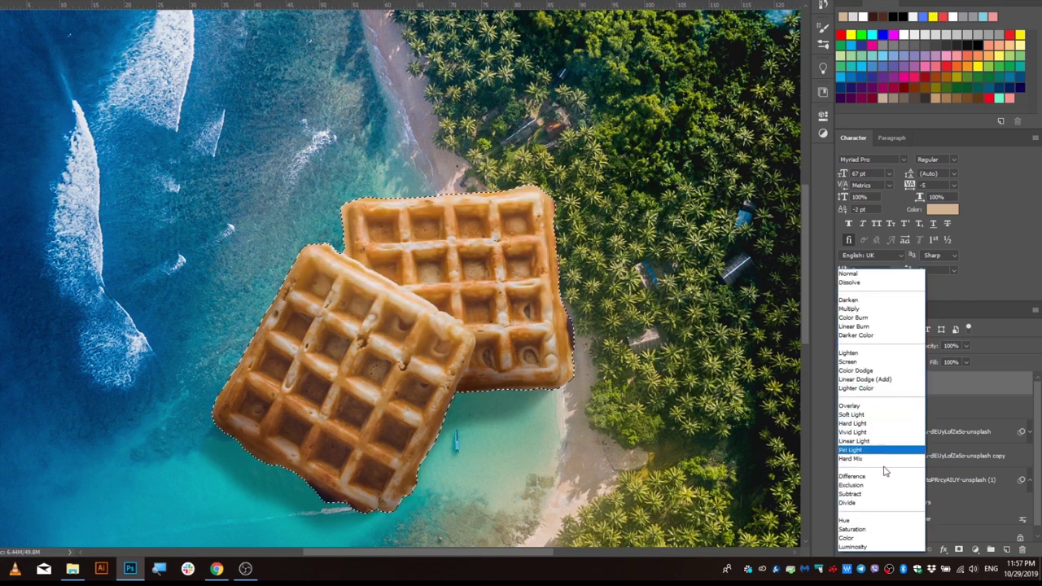
pyautogui.click(871, 405)
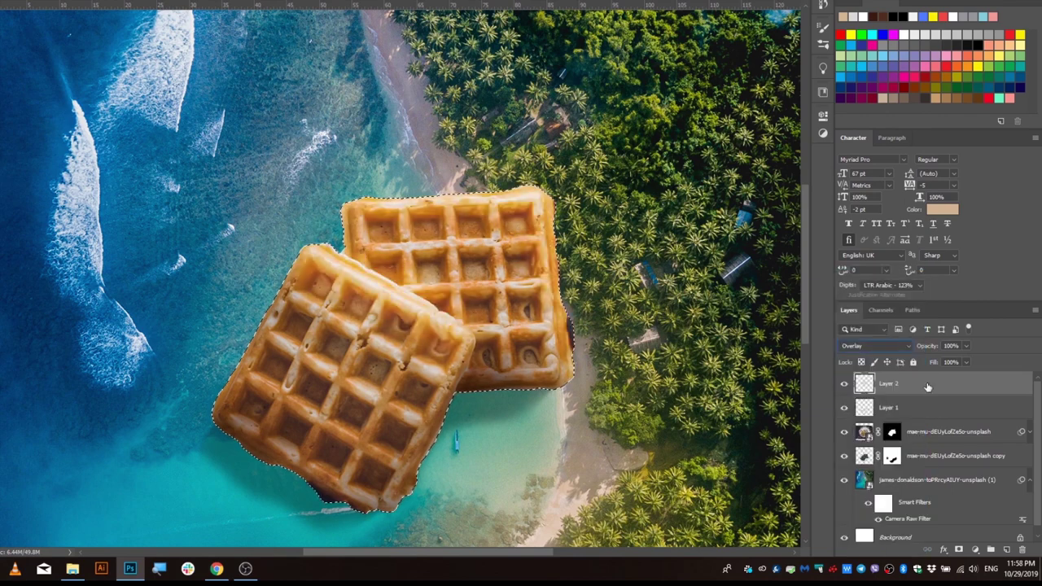
pyautogui.moveTo(950, 363); pyautogui.dragTo(942, 363)
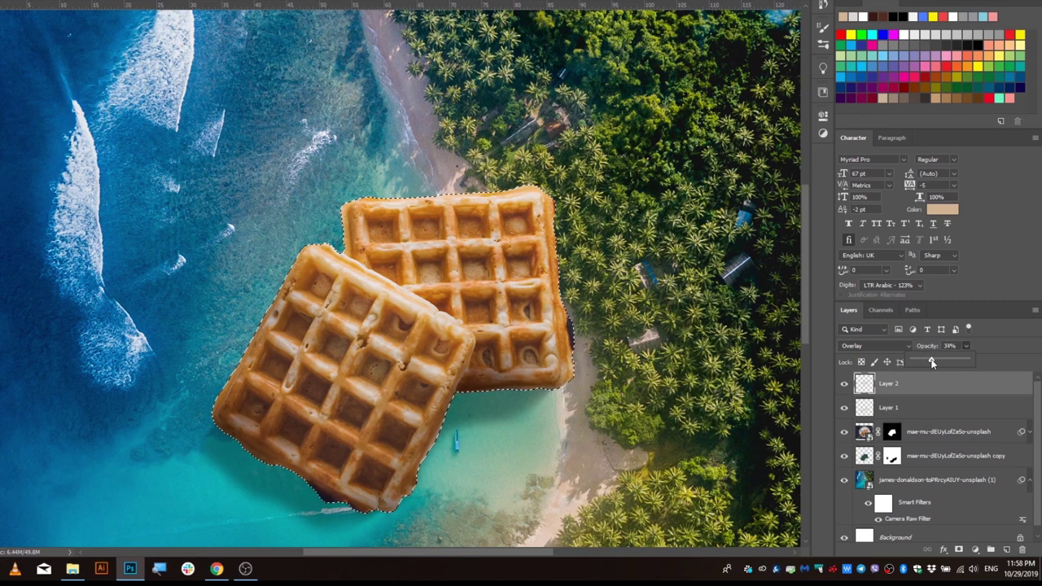
pyautogui.moveTo(949, 363); pyautogui.dragTo(942, 360)
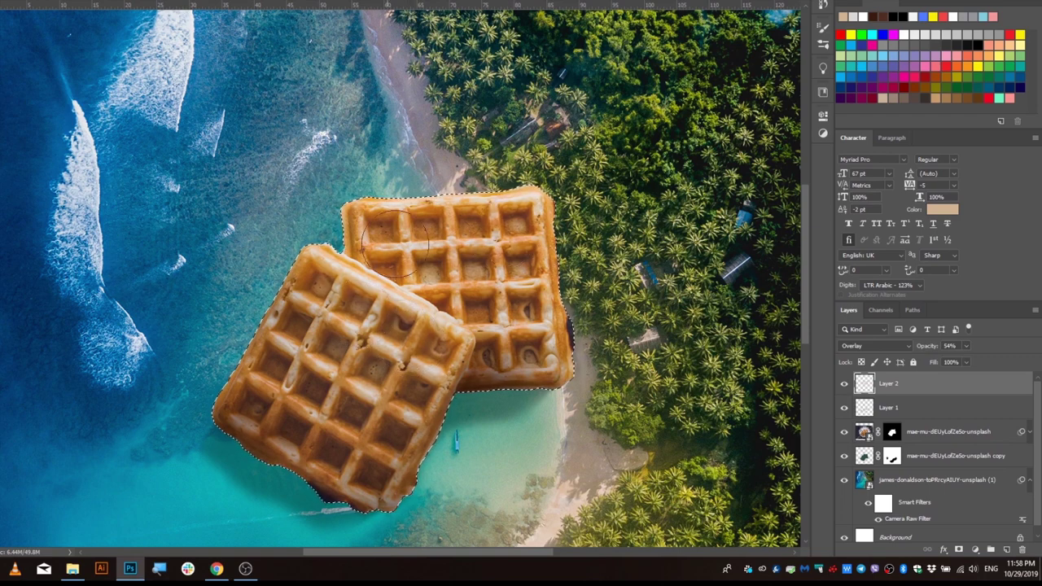
# - Fit the whole image on screen and zoom around to review the glow
pyautogui.hotkey('ctrl', '0')
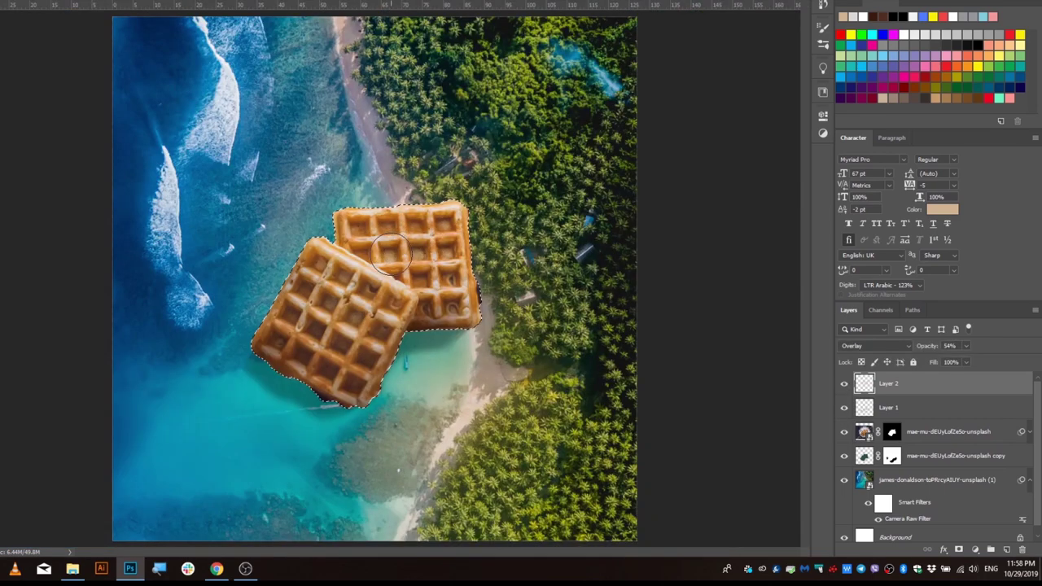
pyautogui.scroll(3, 422, 310)
pyautogui.scroll(-1, 423, 310)
pyautogui.scroll(2, 432, 302)
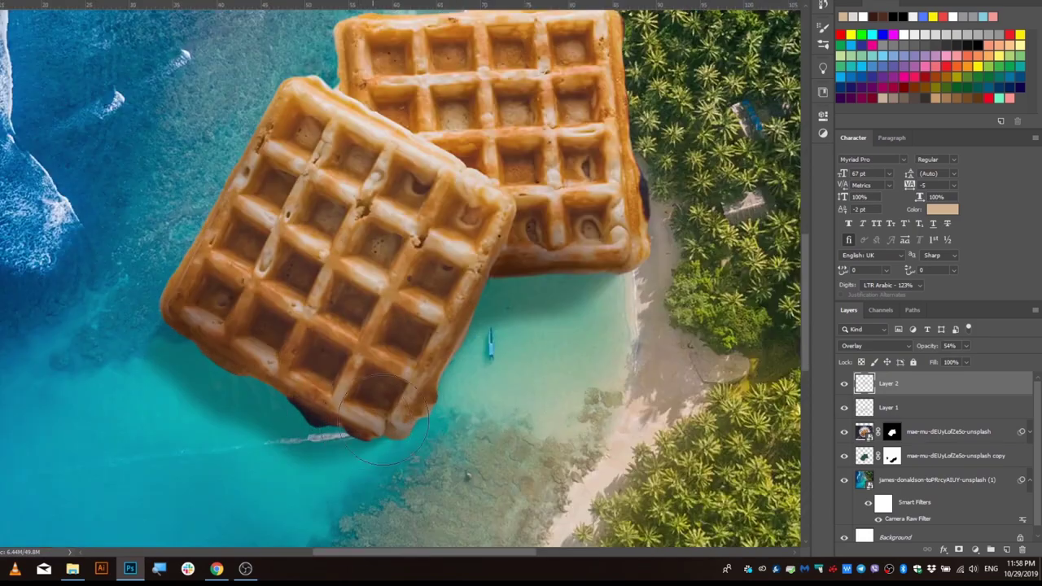
pyautogui.scroll(2, 443, 293)
pyautogui.scroll(2, 452, 287)
pyautogui.scroll(-2, 452, 287)
pyautogui.scroll(-1, 448, 293)
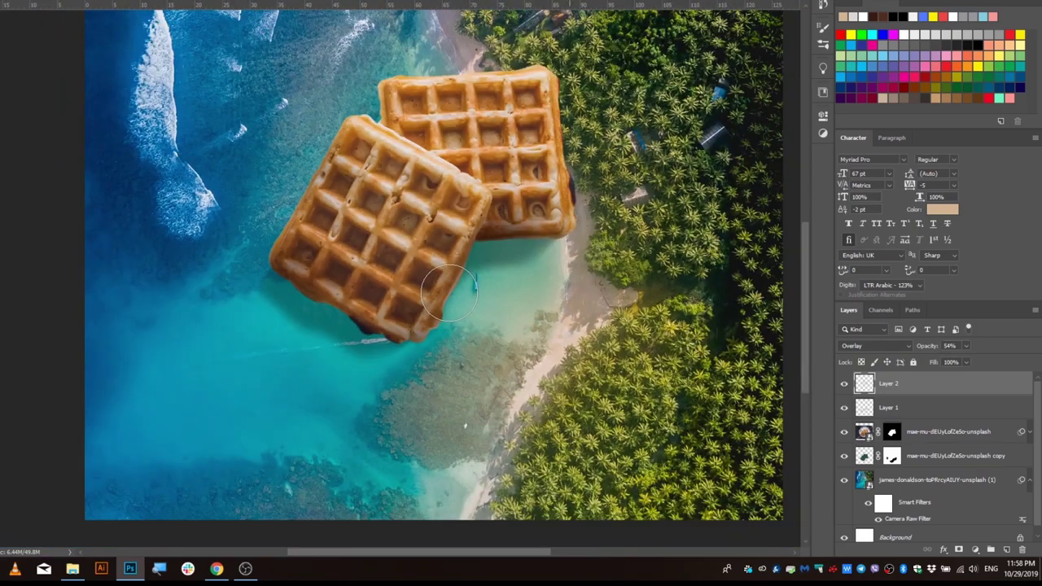
pyautogui.scroll(2, 443, 315)
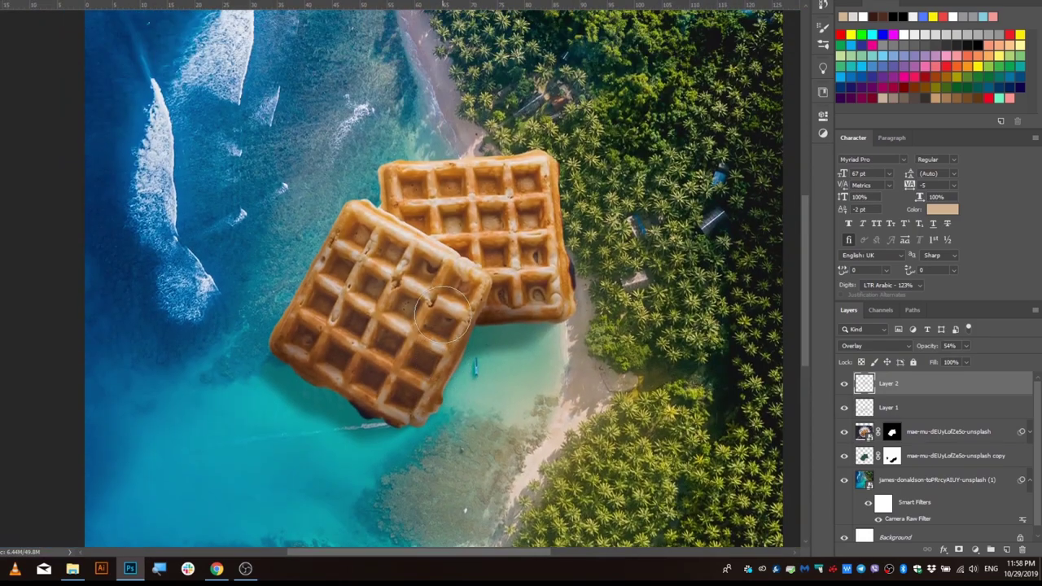
# - Add Layer 3 and brush dark brown shading along the waffles' lower edges
pyautogui.click(916, 425)
pyautogui.hotkey('ctrl', 'shift', 'alt', 'n')
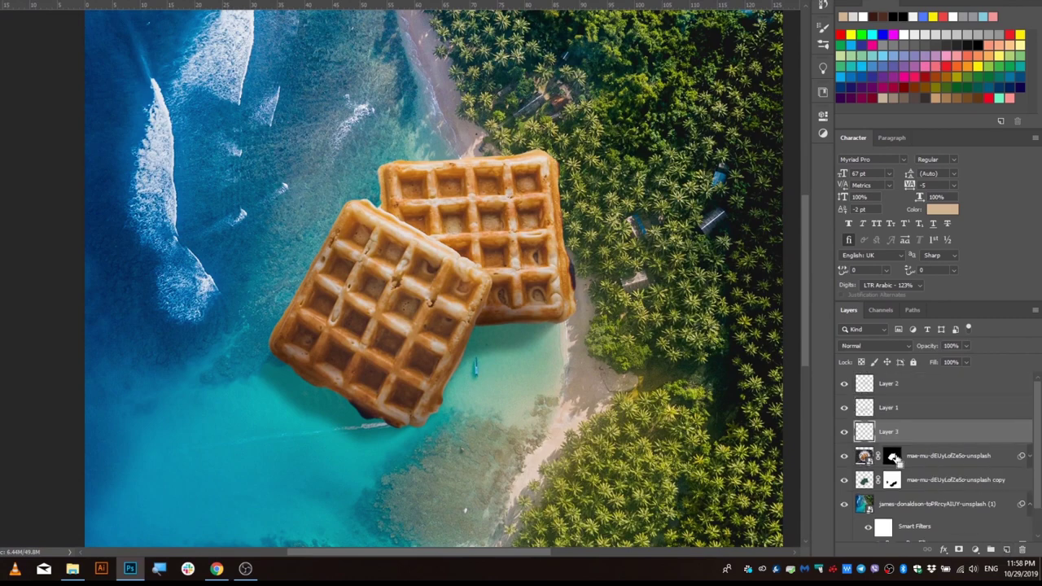
pyautogui.keyDown('alt'); pyautogui.click(358, 403); pyautogui.keyUp('alt')
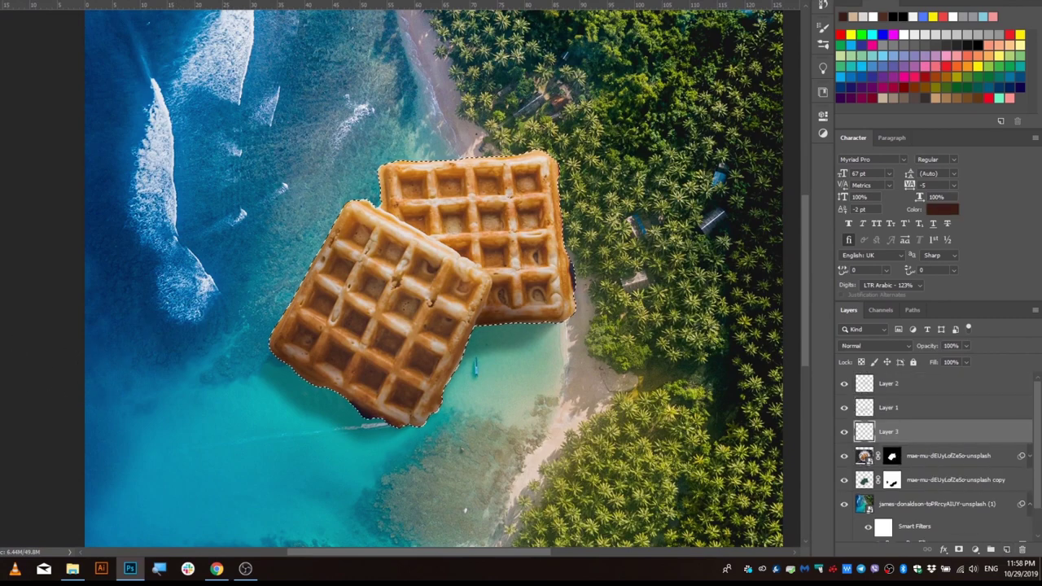
pyautogui.scroll(3, 390, 422)
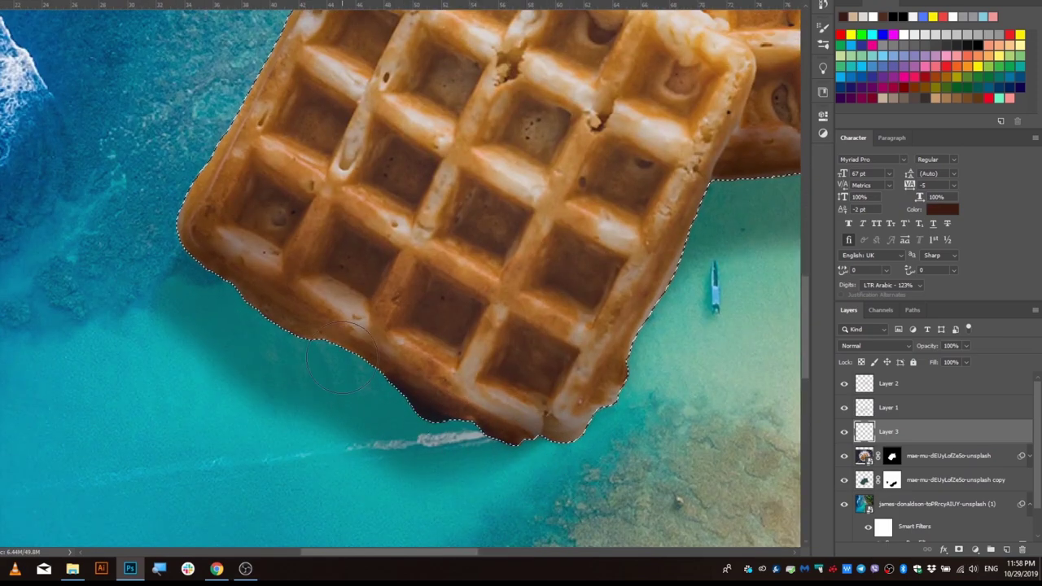
pyautogui.moveTo(456, 423)
pyautogui.mouseDown()
pyautogui.moveTo(237, 327)
pyautogui.moveTo(187, 233)
pyautogui.mouseUp()
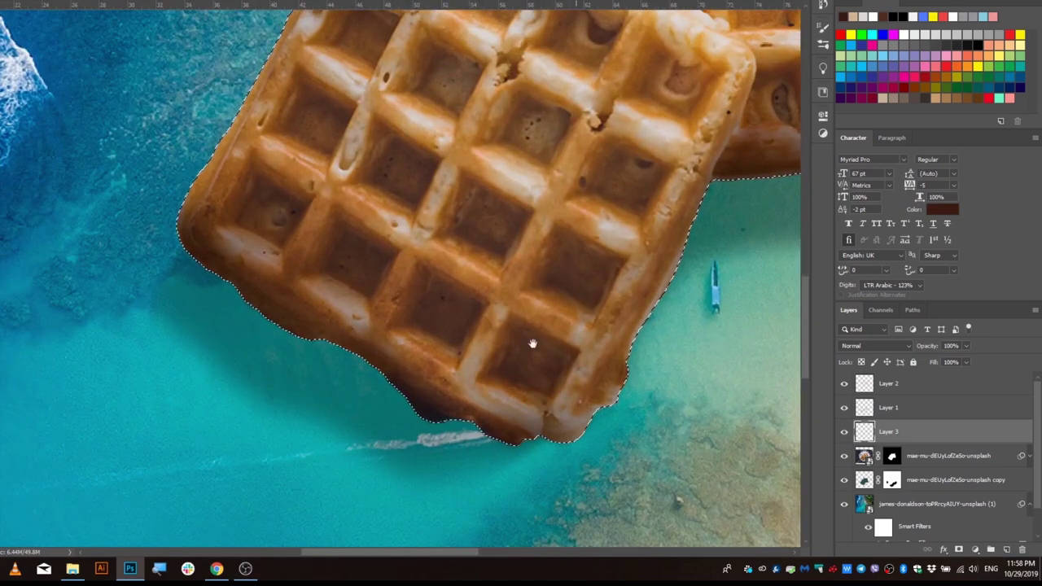
pyautogui.hscroll(5, 337, 268)
pyautogui.moveTo(336, 267); pyautogui.dragTo(222, 267)
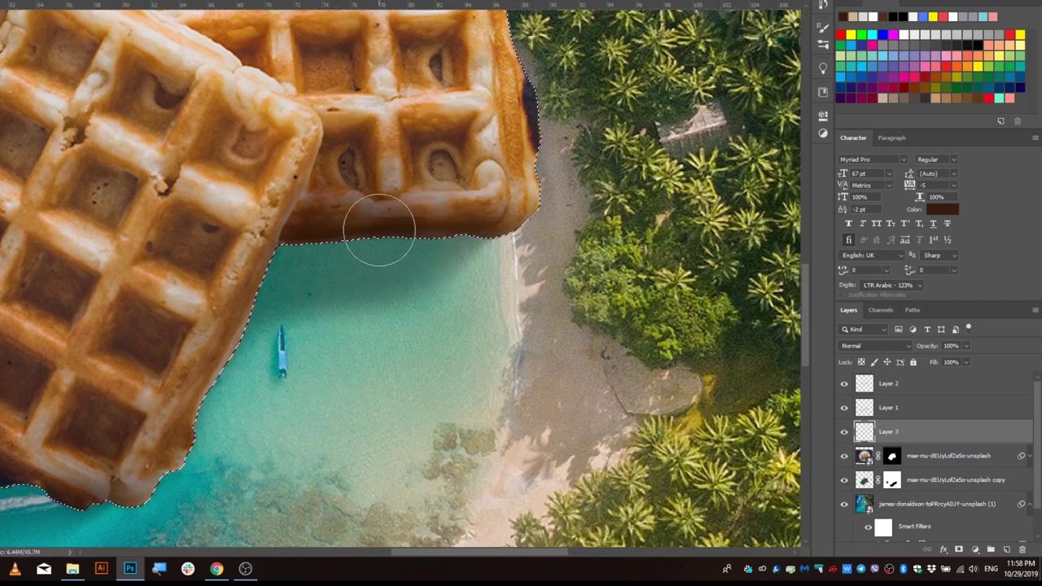
pyautogui.hscroll(-5, 223, 267)
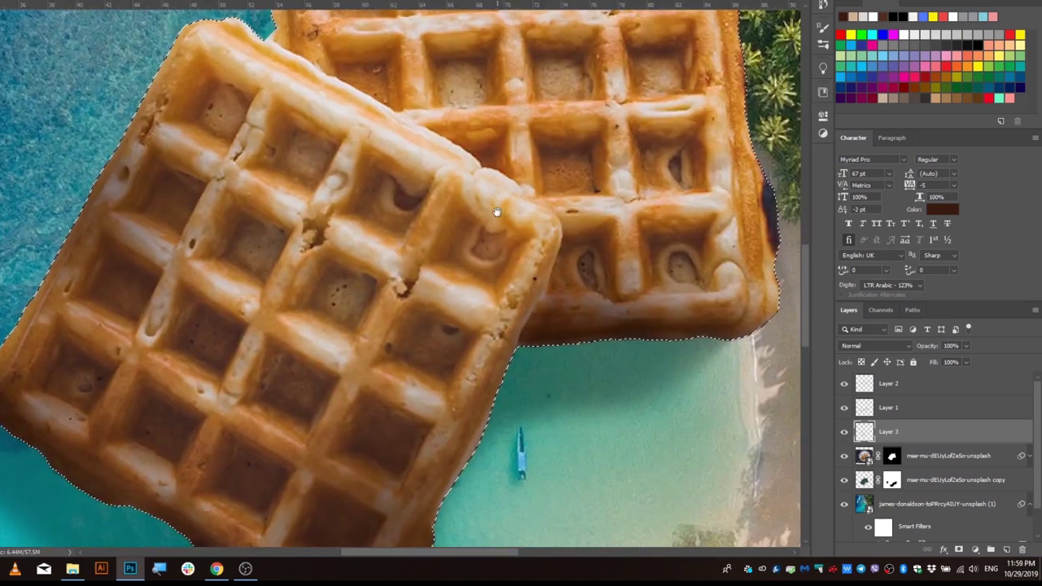
pyautogui.moveTo(460, 346); pyautogui.dragTo(436, 280)
# - Blend Layer 3 as Multiply at 52% opacity and clear the selection
pyautogui.click(875, 346)
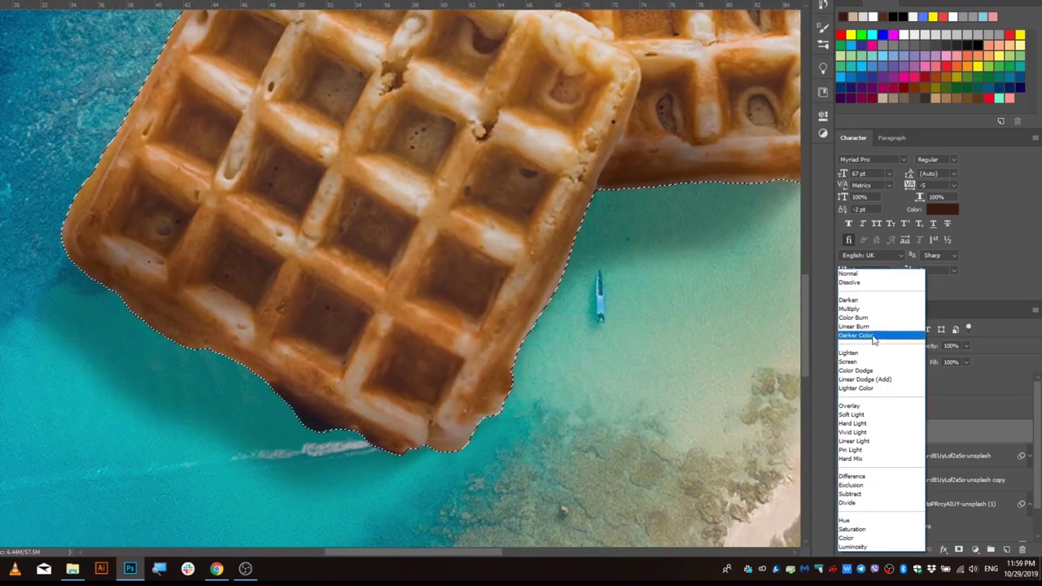
pyautogui.click(863, 305)
pyautogui.hotkey('ctrl', 'd')
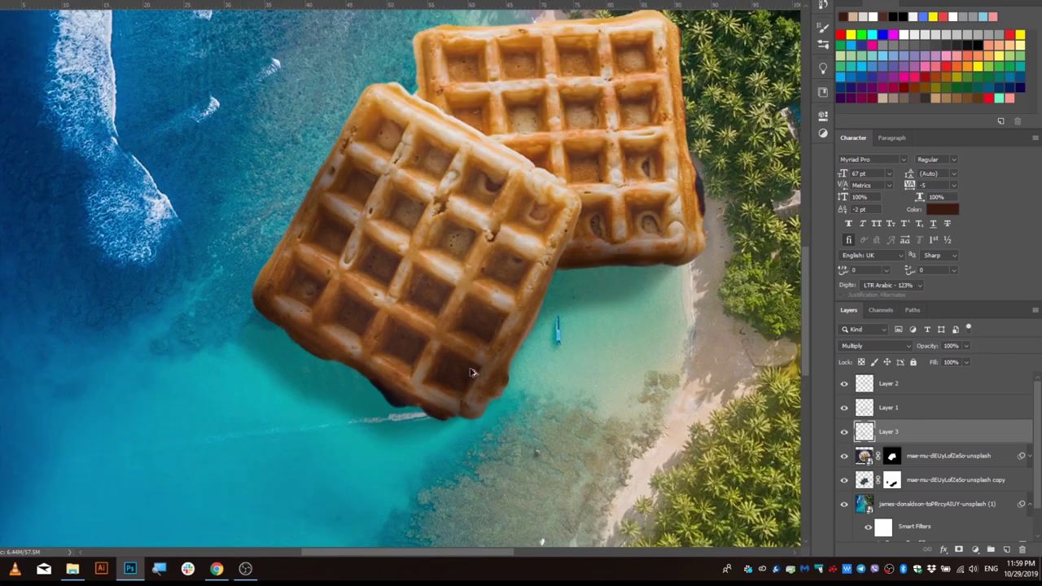
pyautogui.moveTo(464, 344); pyautogui.dragTo(521, 309)
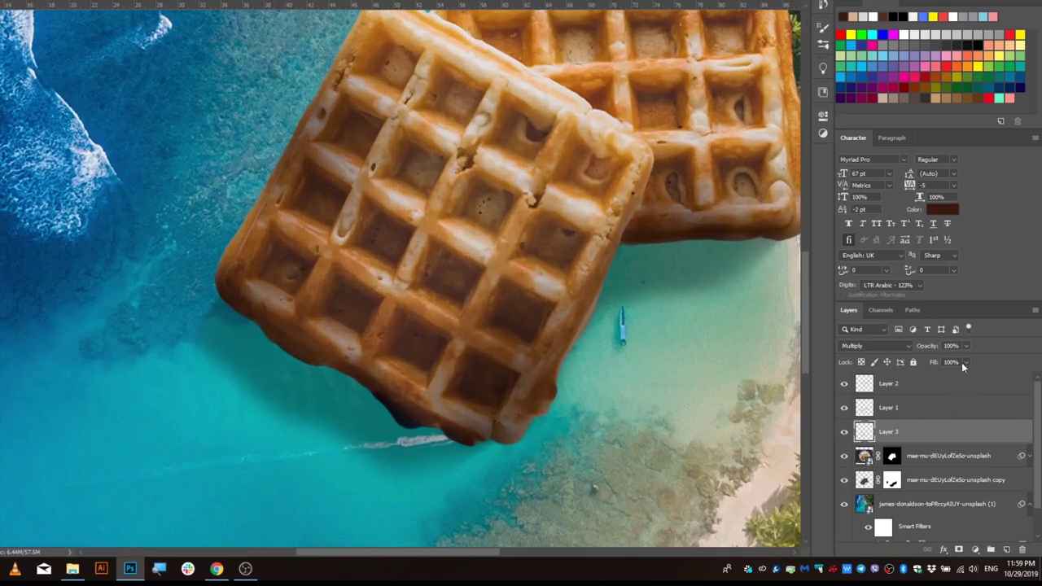
pyautogui.moveTo(956, 361); pyautogui.dragTo(936, 364)
pyautogui.hotkey('ctrl', '0')
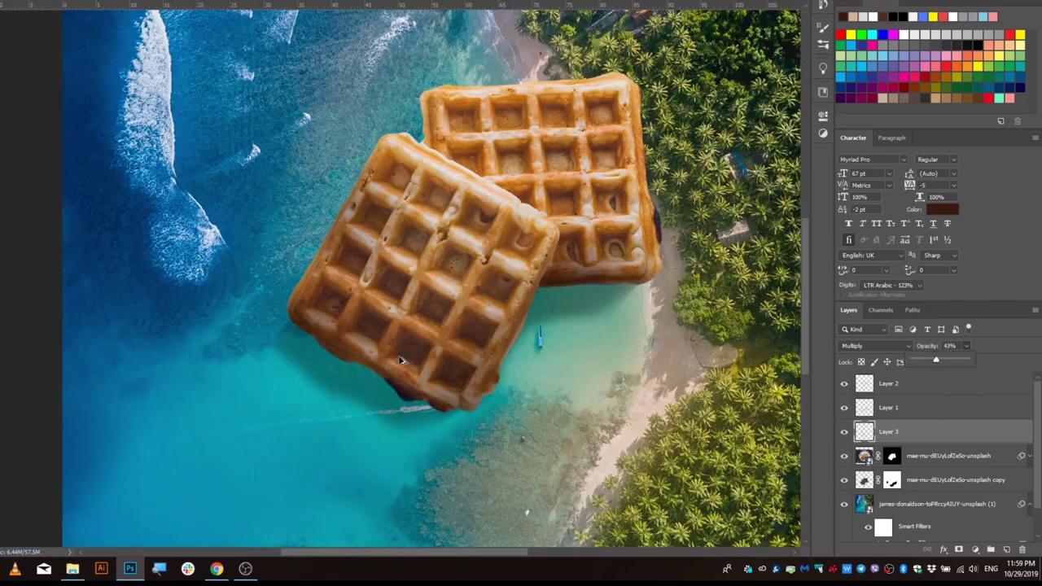
pyautogui.scroll(2, 400, 361)
pyautogui.click(933, 482)
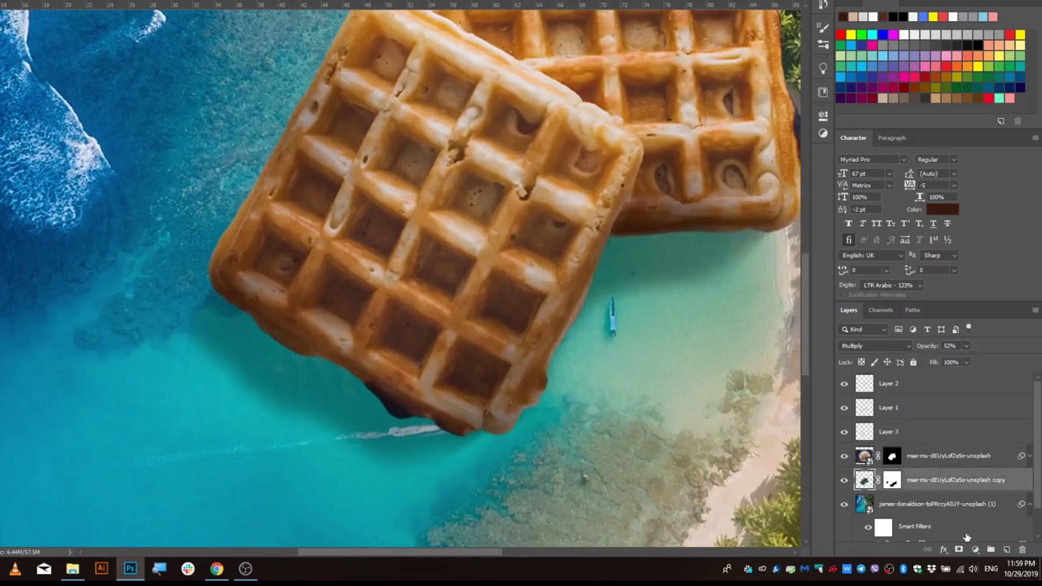
# - Add Layer 4, load the front waffle's outline as a selection, and pick teal #083939
pyautogui.click(1008, 551)
pyautogui.keyDown('ctrl'); pyautogui.click(893, 459); pyautogui.keyUp('ctrl')
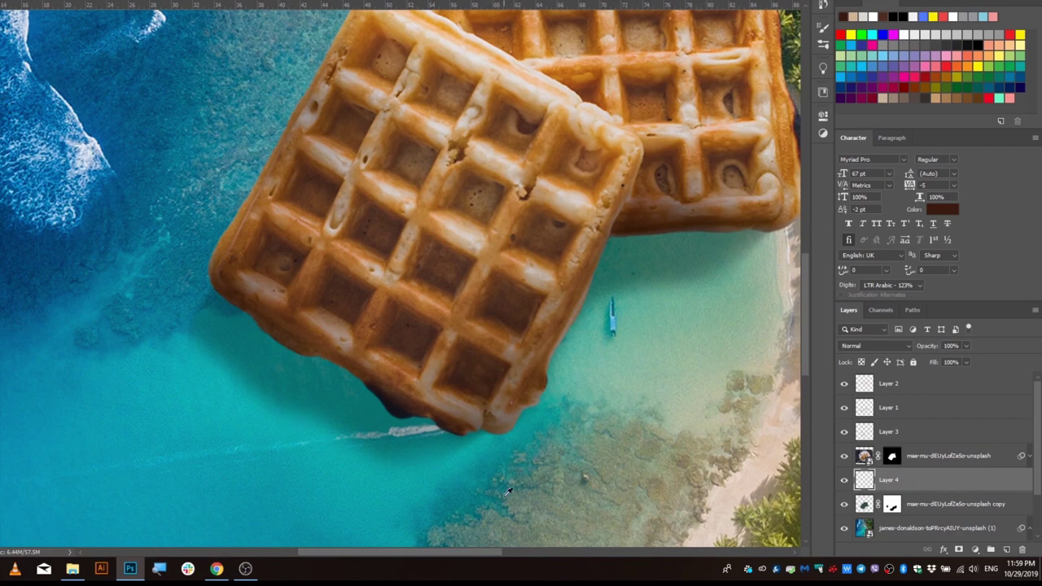
pyautogui.press('d')
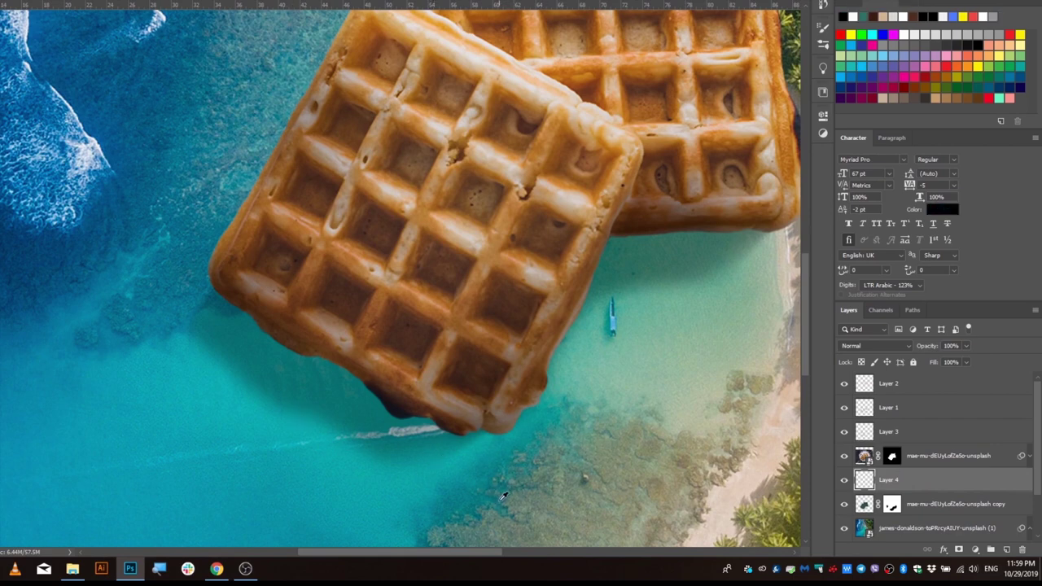
pyautogui.click(505, 494)
pyautogui.click(445, 202)
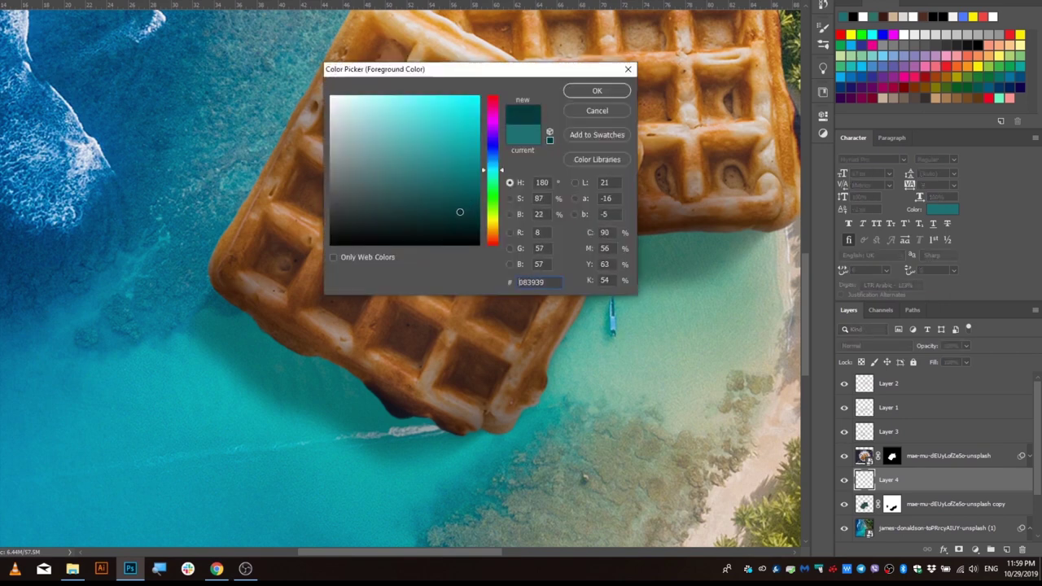
pyautogui.click(592, 89)
# - Set Layer 4 to Multiply and size the brush to 137 px
pyautogui.click(876, 345)
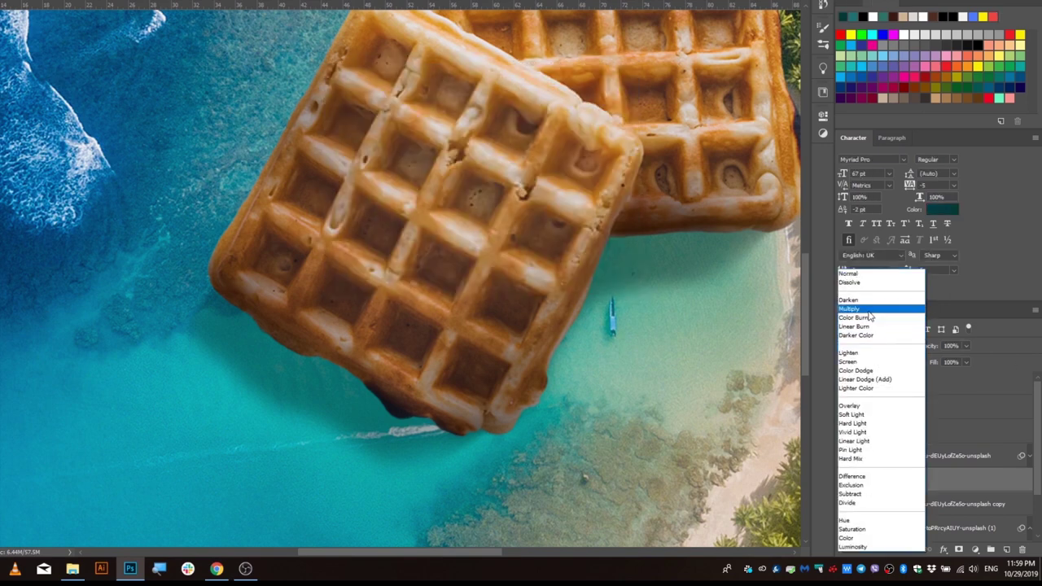
pyautogui.click(880, 313)
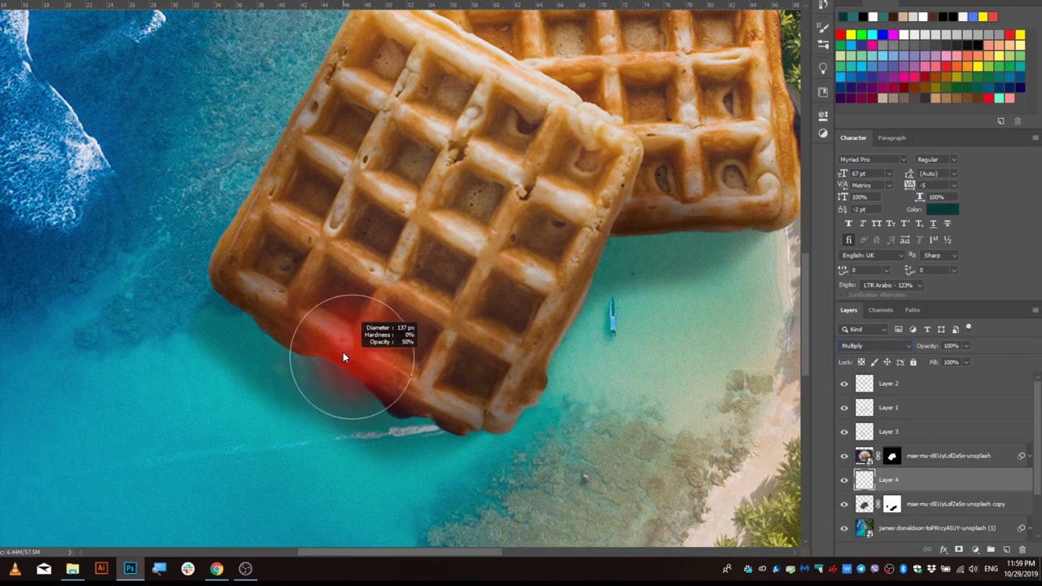
pyautogui.moveTo(372, 368)
pyautogui.mouseDown()
pyautogui.moveTo(344, 365)
pyautogui.moveTo(258, 291)
pyautogui.moveTo(302, 325)
pyautogui.mouseUp()
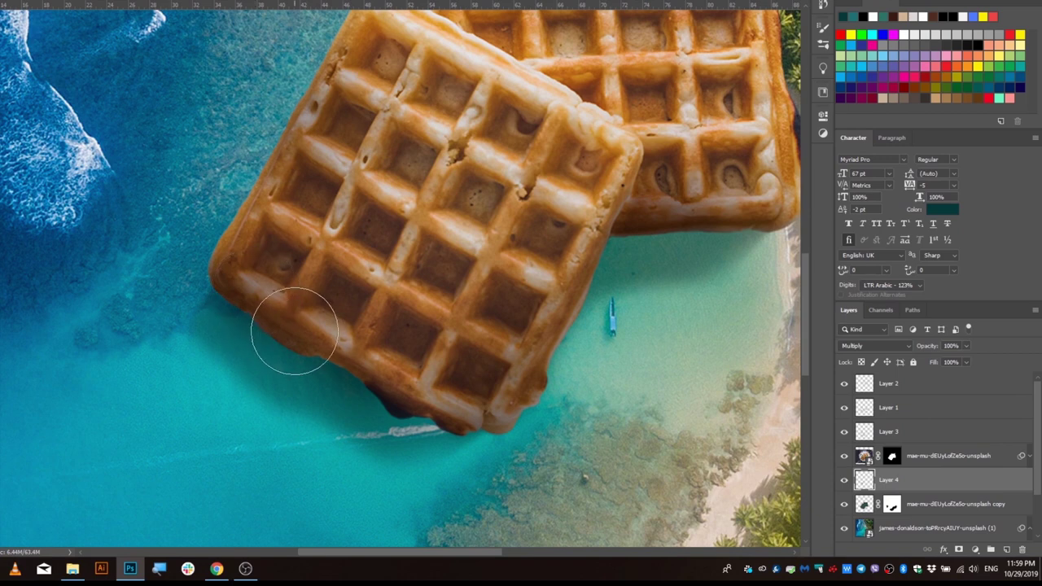
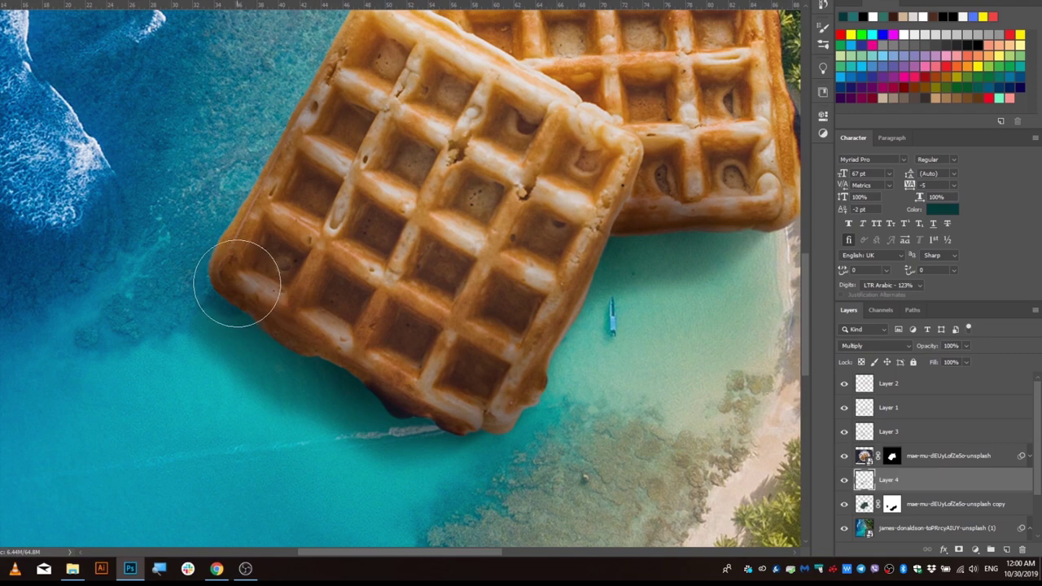
# - Toggle the lagoon copy layer's visibility and mask view to compare the composite
pyautogui.scroll(-3, 236, 285)
pyautogui.scroll(-2, 261, 342)
pyautogui.scroll(1, 286, 401)
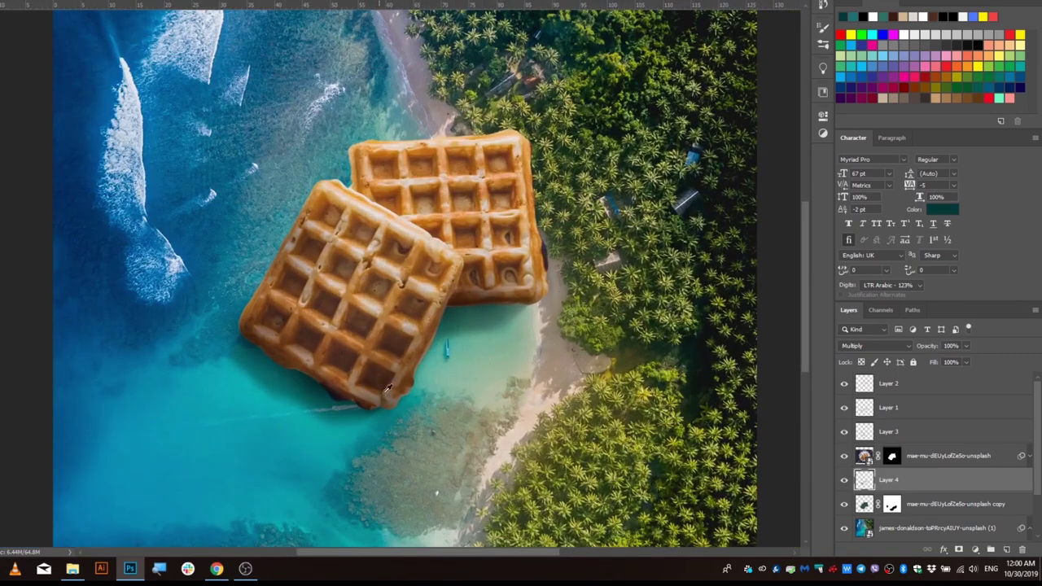
pyautogui.scroll(-2, 388, 389)
pyautogui.scroll(1, 493, 418)
pyautogui.click(865, 505)
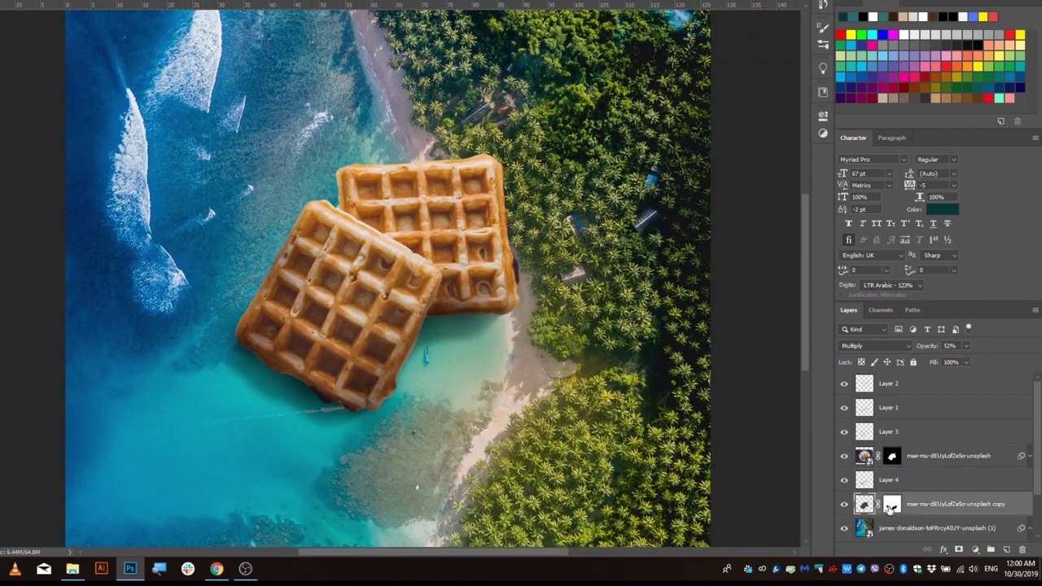
pyautogui.click(844, 505)
pyautogui.click(844, 505)
pyautogui.keyDown('alt'); pyautogui.click(892, 505); pyautogui.keyUp('alt')
pyautogui.keyDown('alt'); pyautogui.click(892, 505); pyautogui.keyUp('alt')
pyautogui.keyDown('shift'); pyautogui.click(892, 505); pyautogui.keyUp('shift')
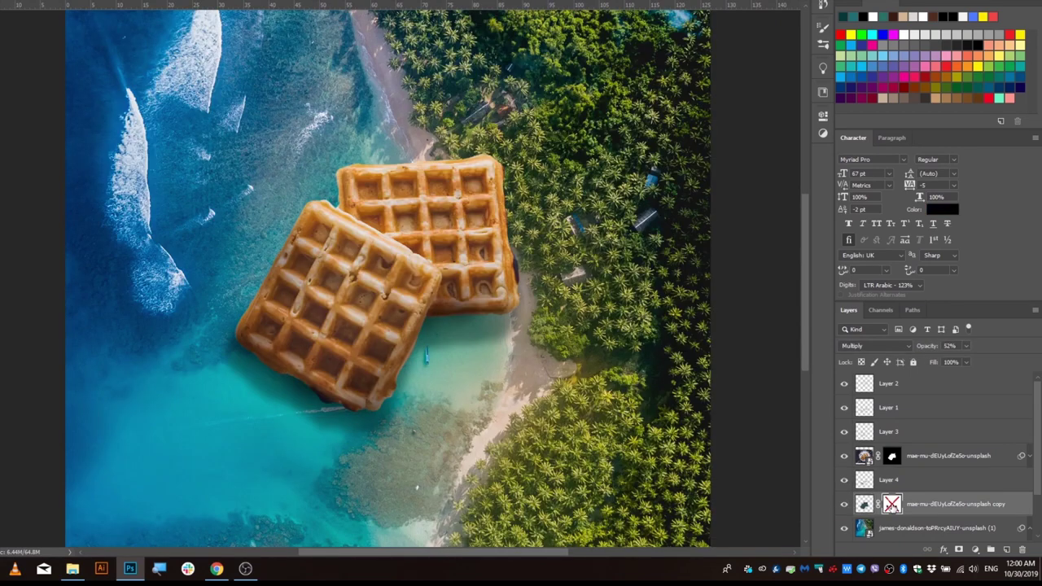
# - On Layer 4, paint a faint shadow along the front waffle's lower-left edge
pyautogui.scroll(2, 269, 387)
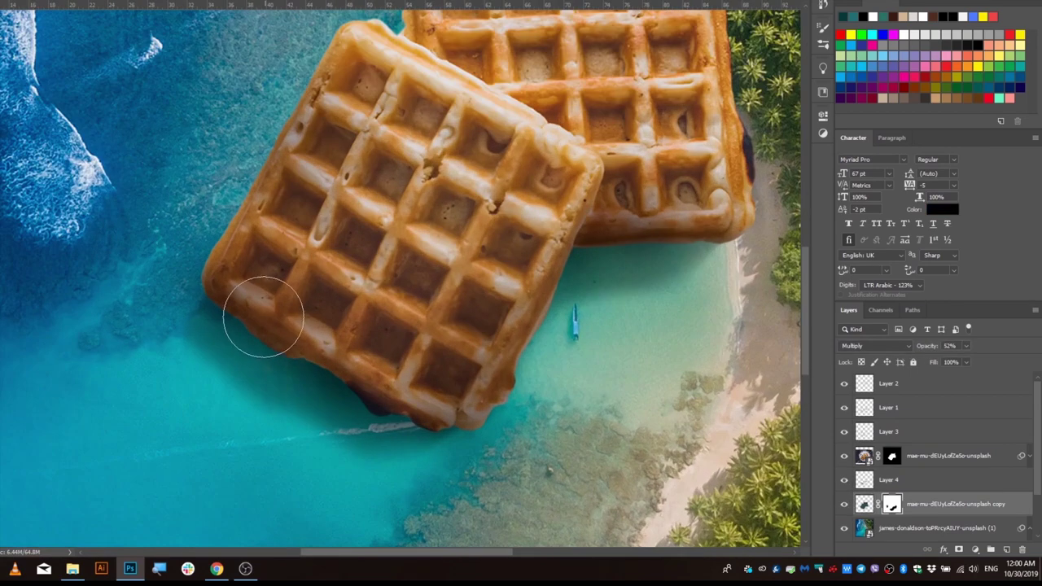
pyautogui.click(890, 436)
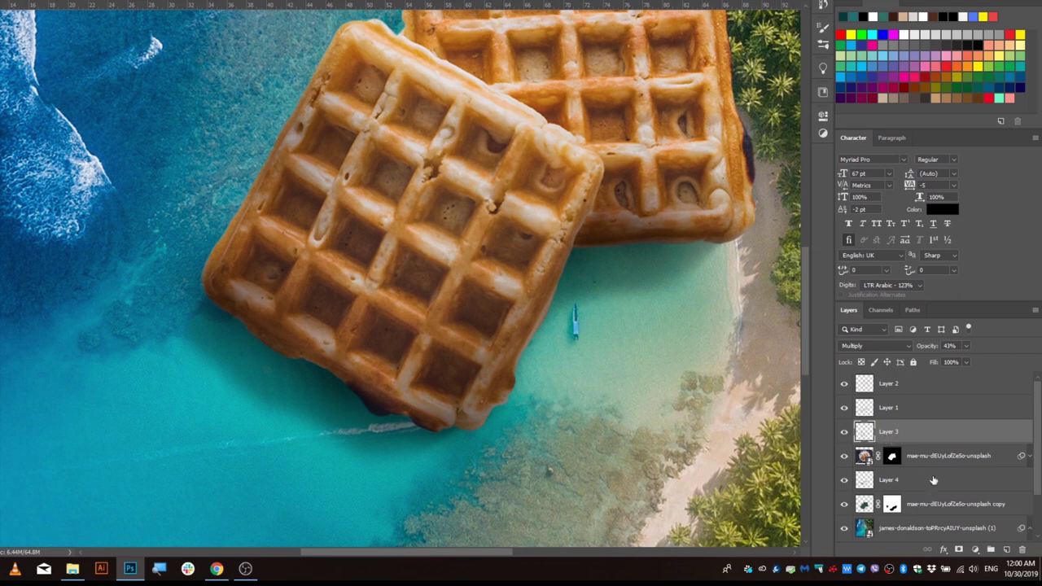
pyautogui.click(904, 483)
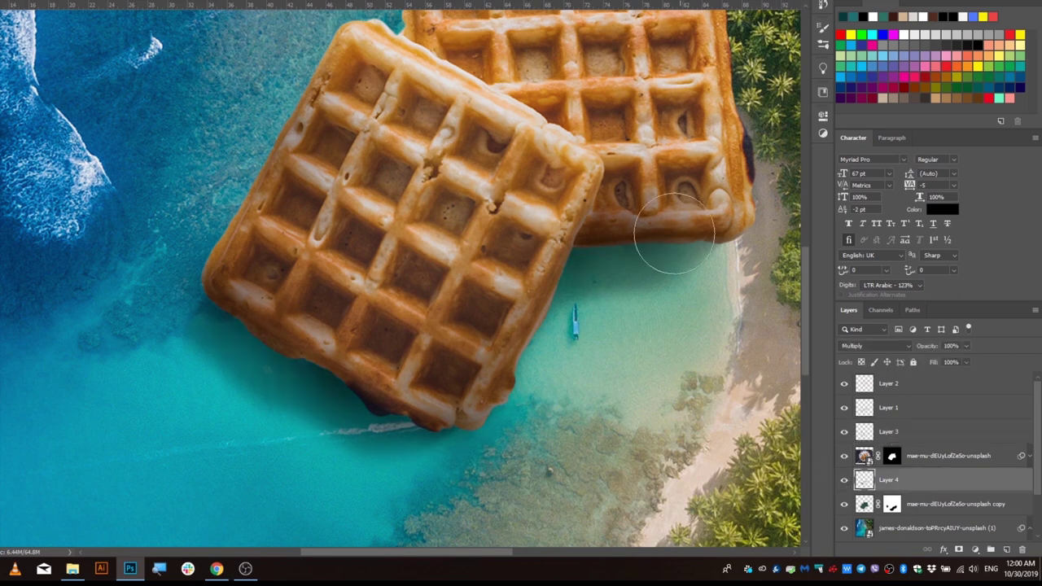
pyautogui.moveTo(337, 280)
pyautogui.mouseDown()
pyautogui.moveTo(244, 314)
pyautogui.moveTo(349, 372)
pyautogui.mouseUp()
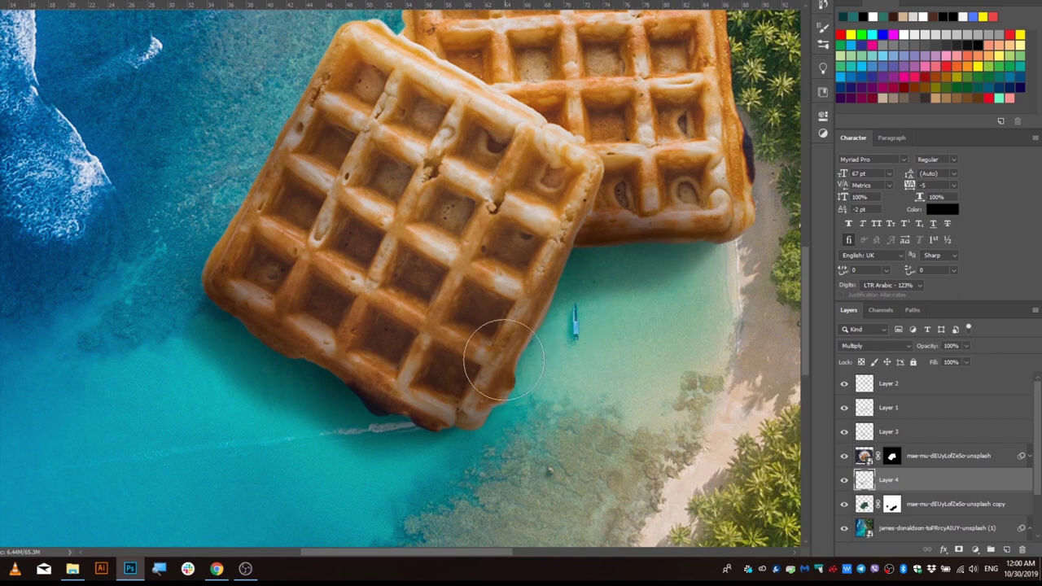
# - Reframe the view around the waffles, then bring up blur filters for the lagoon copy layer
pyautogui.hotkey('ctrl', '-')
pyautogui.hotkey('ctrl', '-')
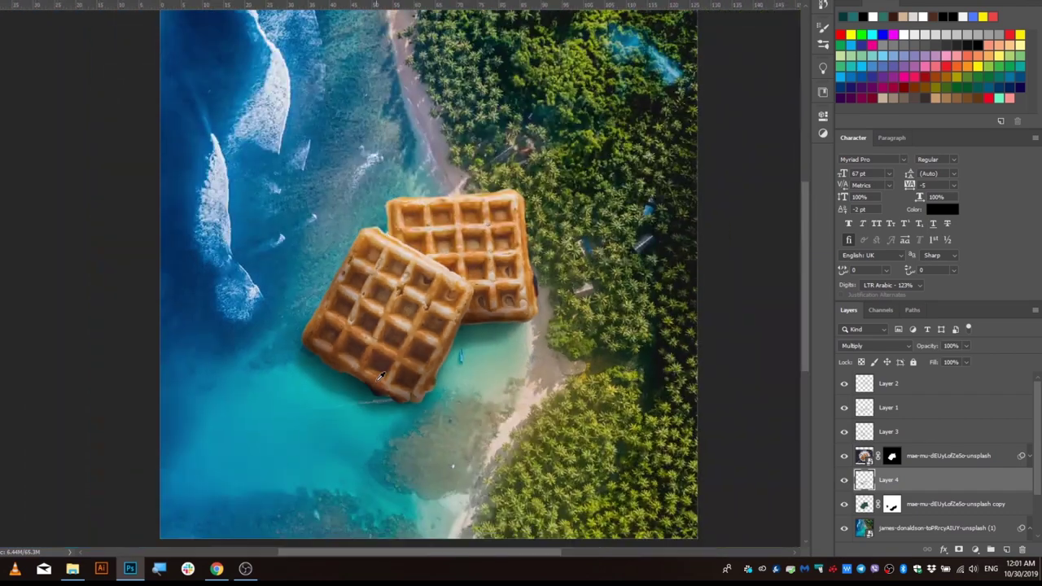
pyautogui.hotkey('ctrl', '-')
pyautogui.hotkey('ctrl', '+')
pyautogui.hotkey('ctrl', '-')
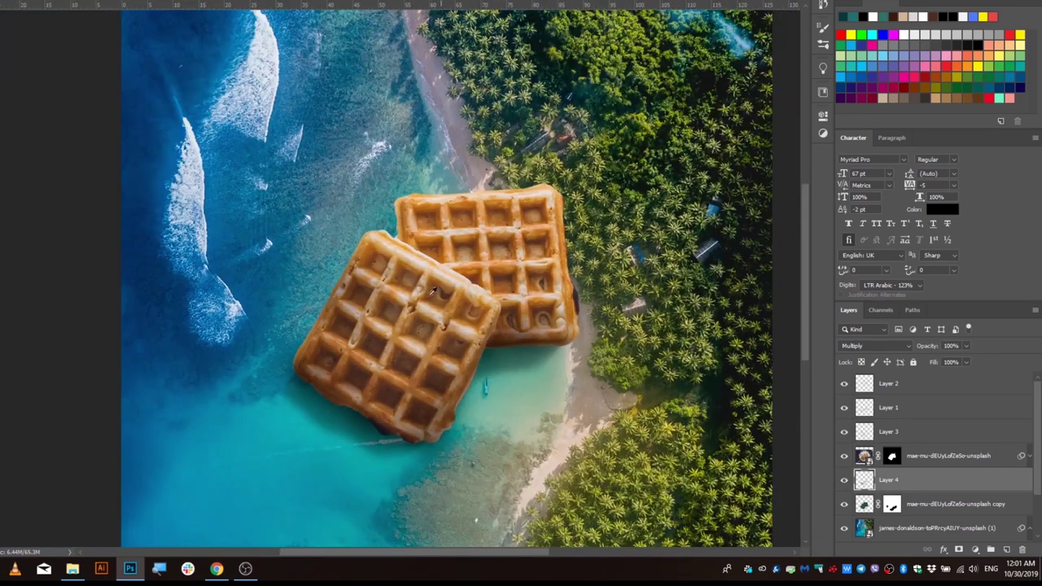
pyautogui.hotkey('ctrl', '+')
pyautogui.hotkey('ctrl', '-')
pyautogui.hotkey('ctrl', '+')
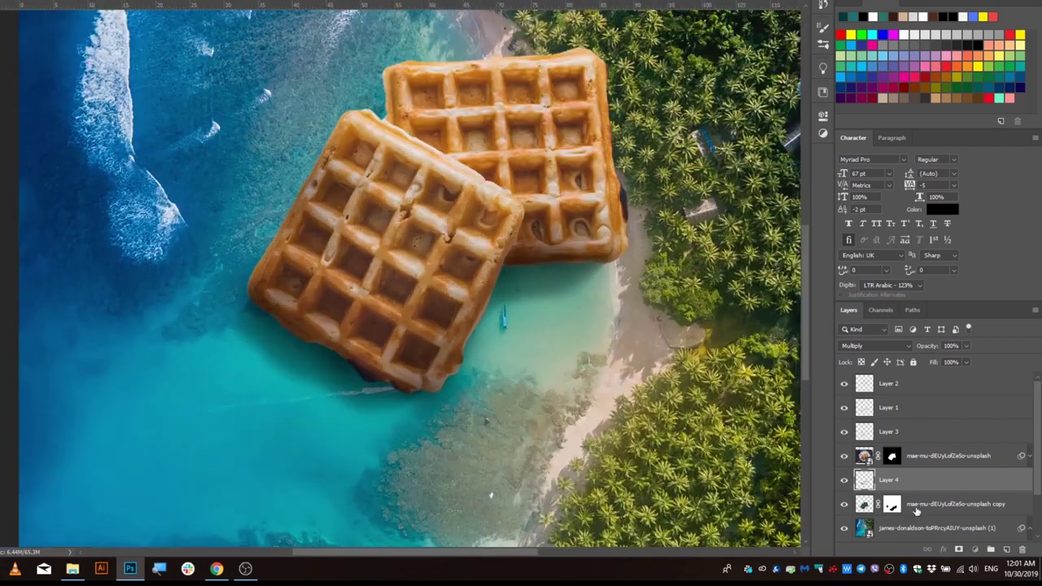
pyautogui.click(916, 505)
pyautogui.click(91, 1)
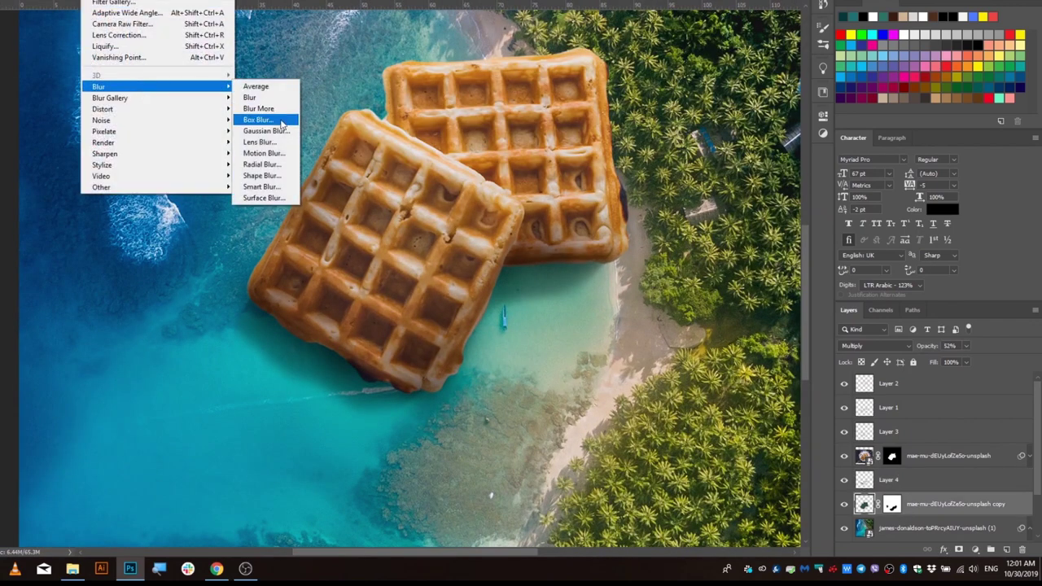
# - Apply a Gaussian Blur of 16.6 px radius to the lagoon copy layer
pyautogui.click(266, 130)
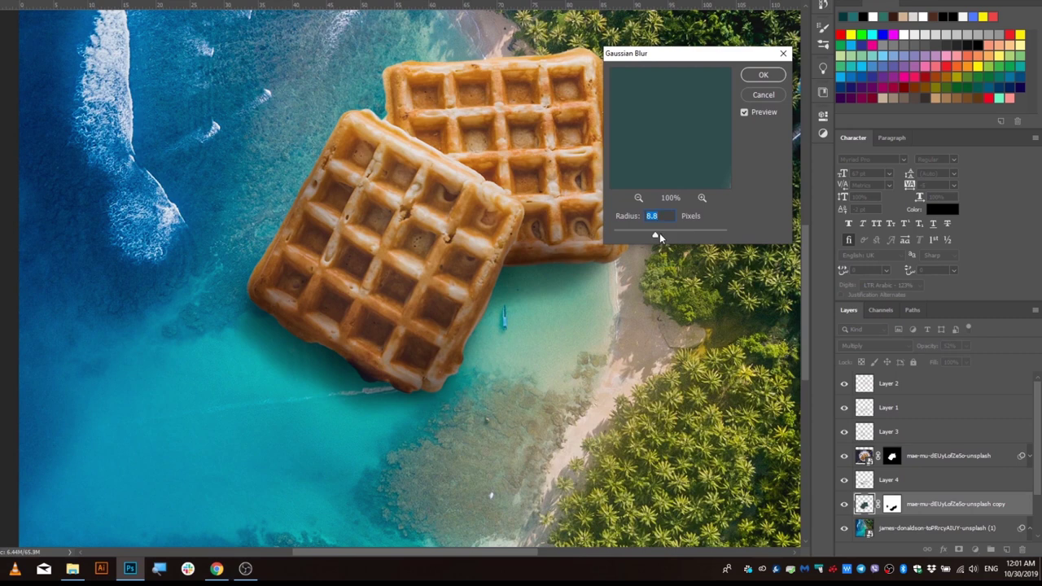
pyautogui.click(655, 236)
pyautogui.moveTo(655, 236); pyautogui.dragTo(663, 237)
pyautogui.click(762, 75)
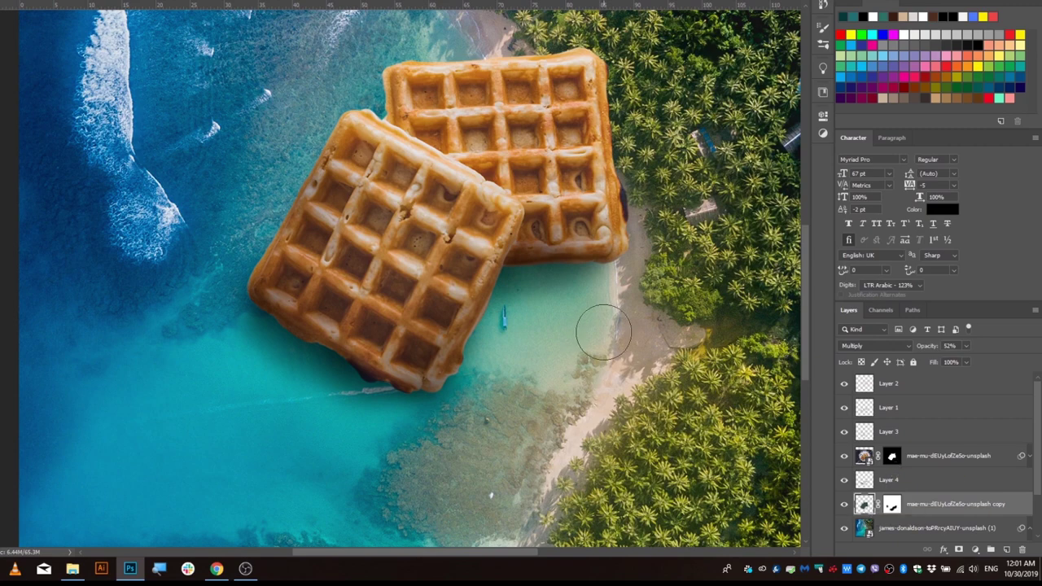
# - Paint the back waffle's lower-right edge with a sampled grey-beige colour
pyautogui.keyDown('alt'); pyautogui.click(631, 303); pyautogui.keyUp('alt')
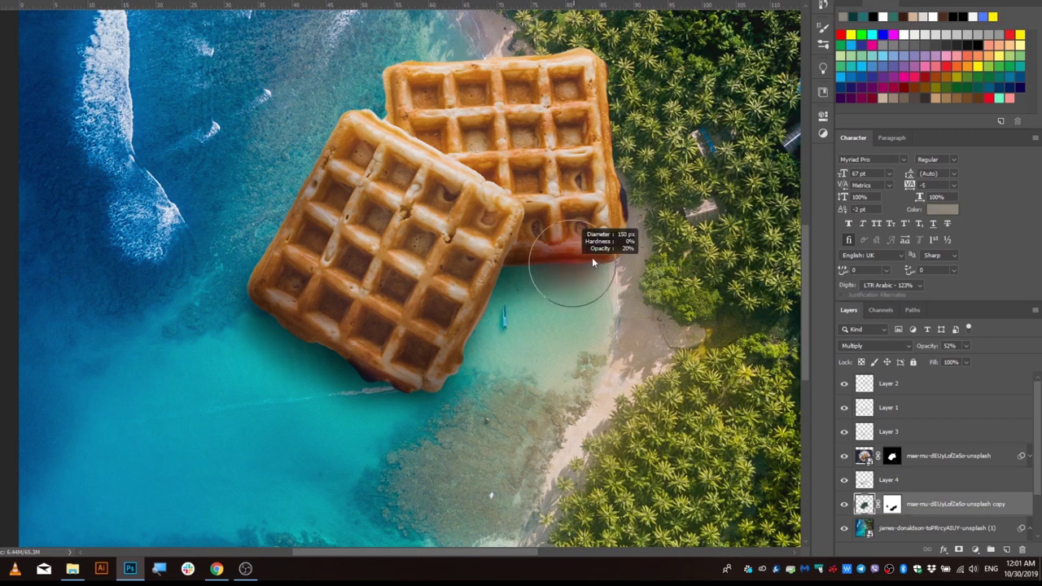
pyautogui.moveTo(574, 242)
pyautogui.mouseDown()
pyautogui.moveTo(559, 198)
pyautogui.moveTo(561, 265)
pyautogui.mouseUp()
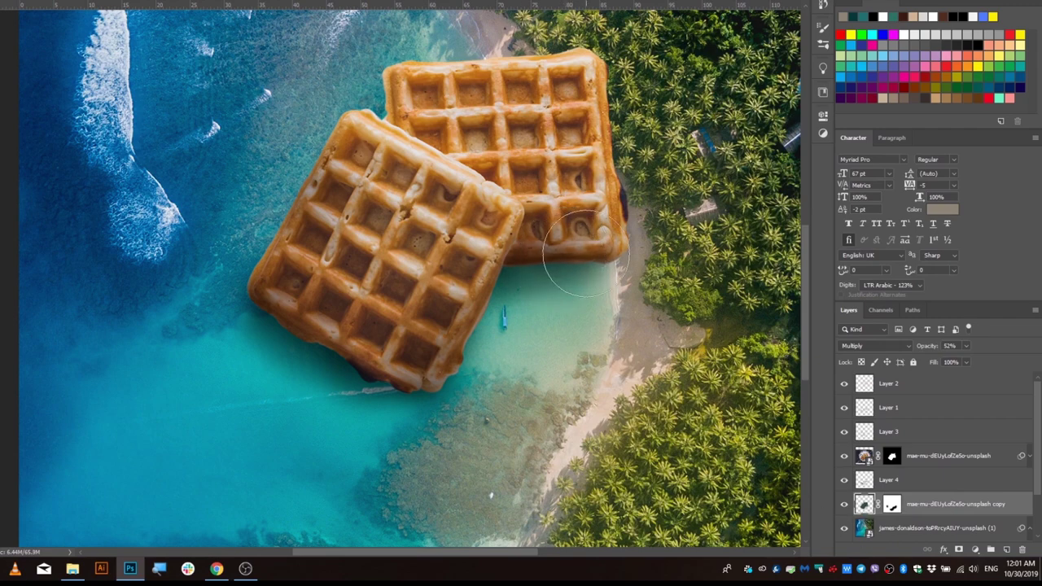
pyautogui.click(943, 209)
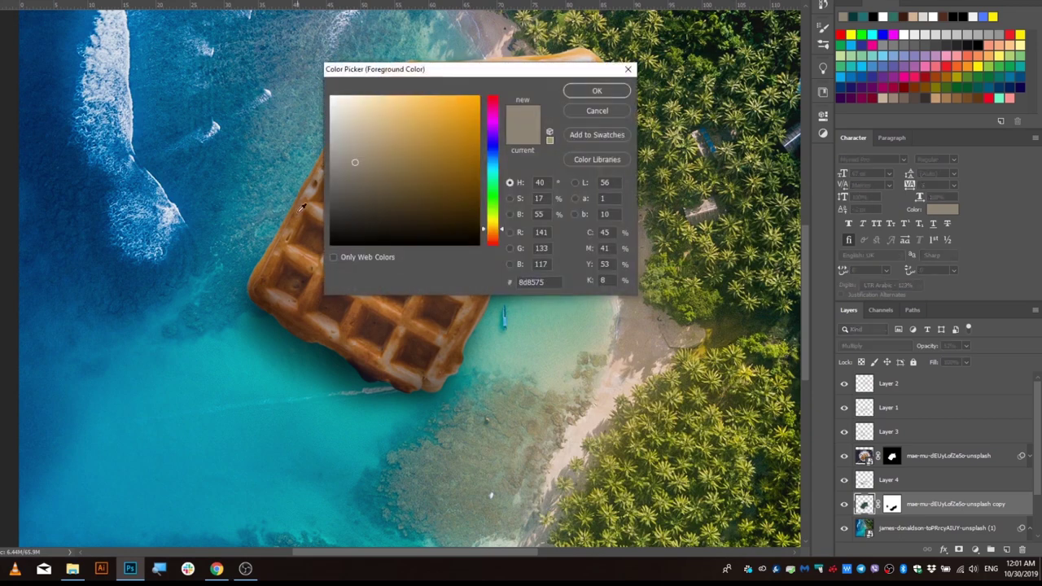
pyautogui.click(572, 95)
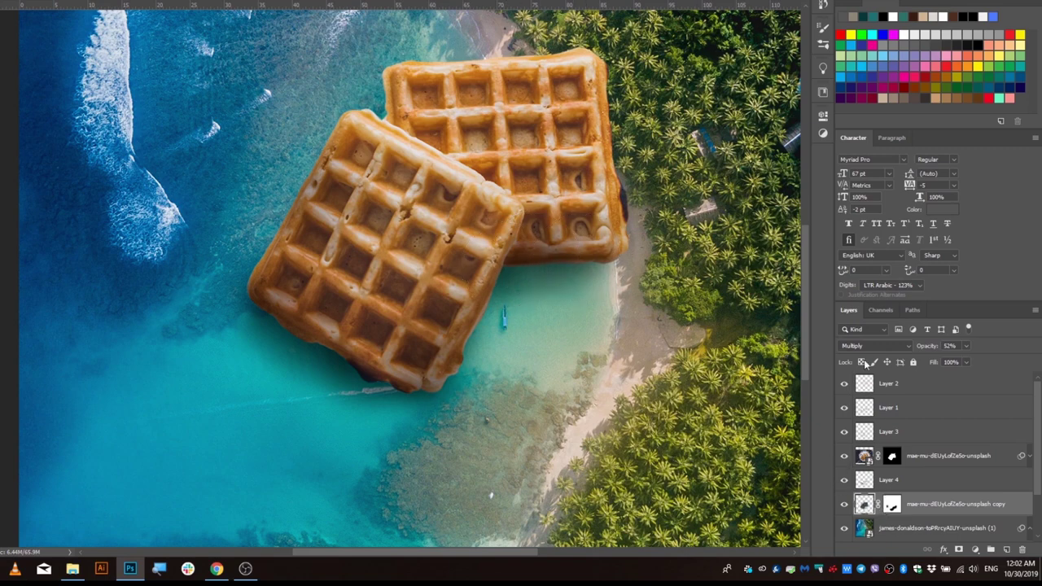
# - Set the lagoon copy layer's opacity to 52%
pyautogui.moveTo(970, 361); pyautogui.dragTo(966, 361)
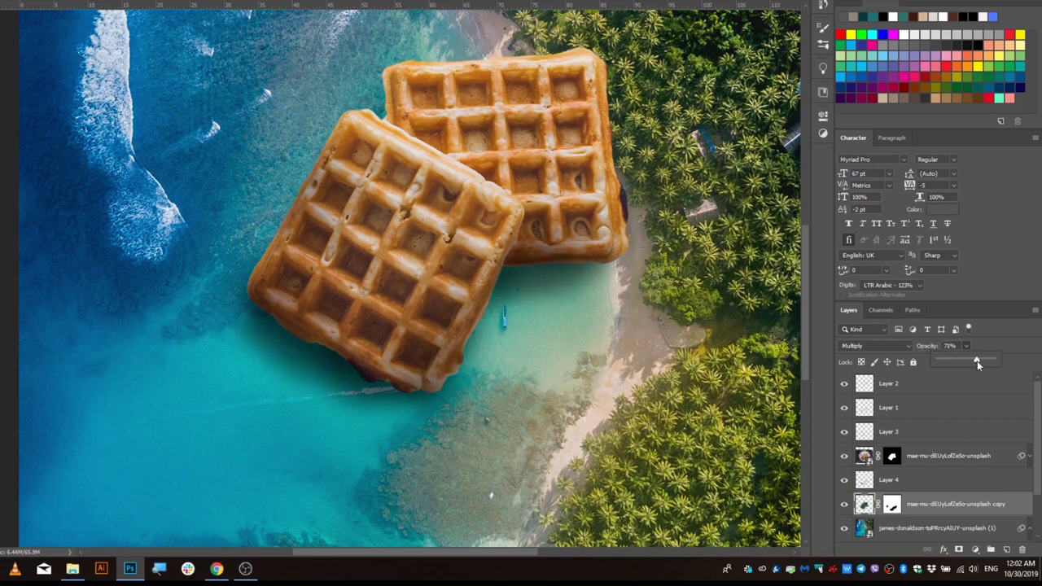
pyautogui.scroll(-2, 458, 313)
pyautogui.scroll(-2, 457, 314)
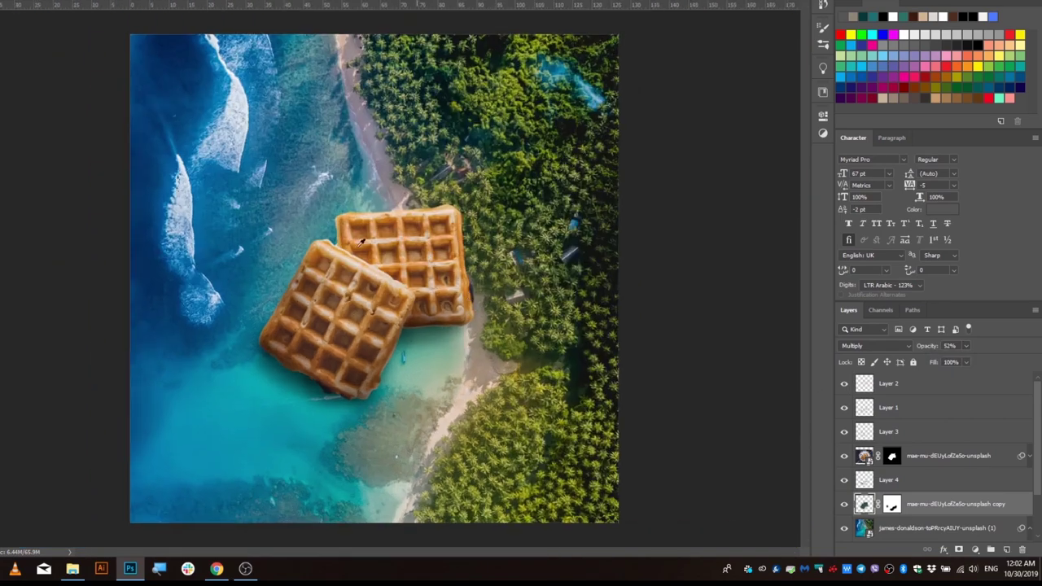
pyautogui.scroll(-2, 947, 472)
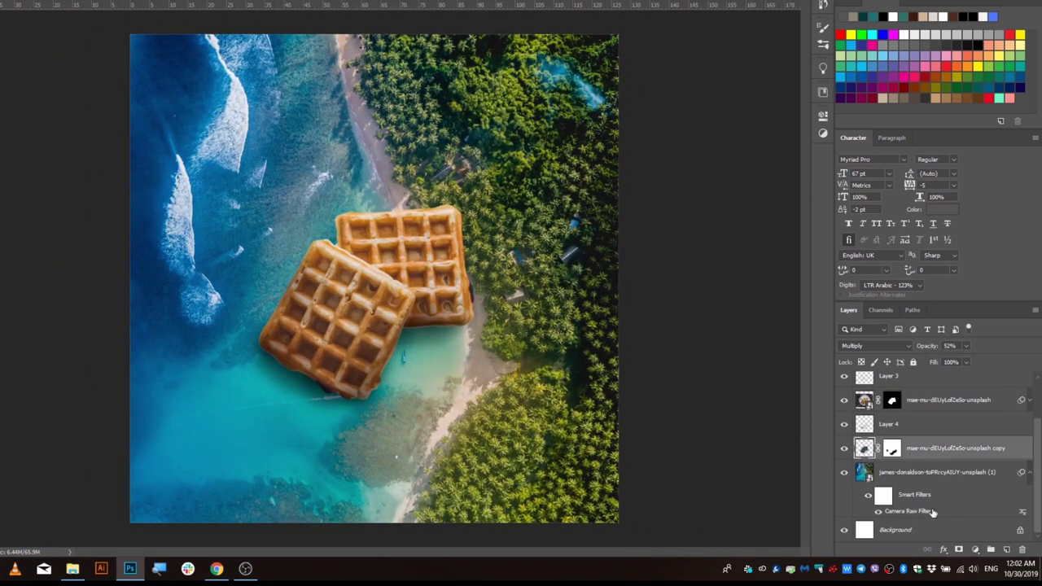
# - Darken the beach photo's shadows and raise its contrast with Camera Raw
pyautogui.click(917, 479)
pyautogui.rightClick(920, 482)
pyautogui.click(912, 516)
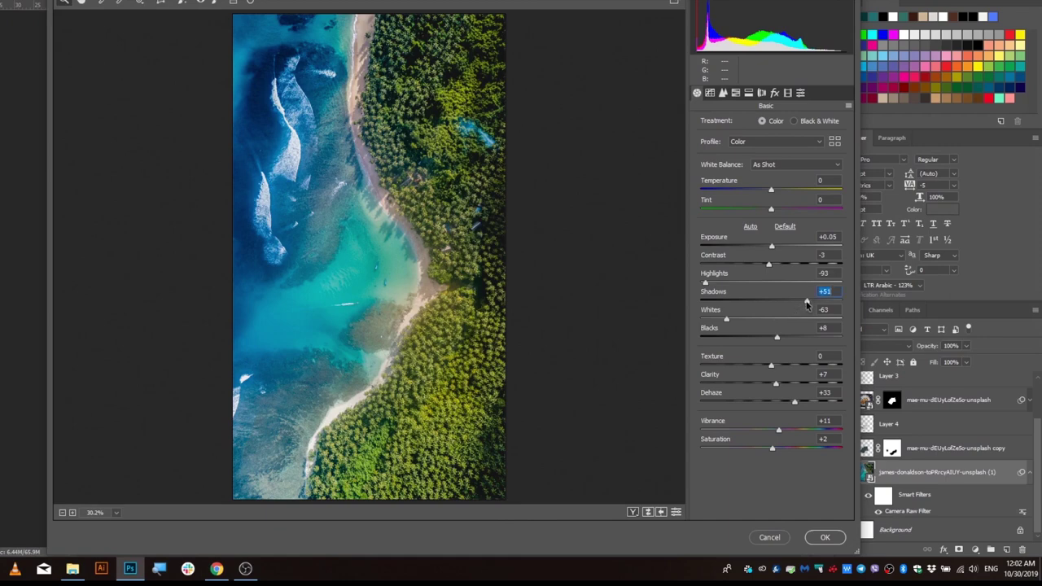
pyautogui.moveTo(793, 302); pyautogui.dragTo(743, 301)
pyautogui.moveTo(756, 266)
pyautogui.mouseDown()
pyautogui.moveTo(774, 272)
pyautogui.moveTo(788, 322)
pyautogui.moveTo(773, 341)
pyautogui.mouseUp()
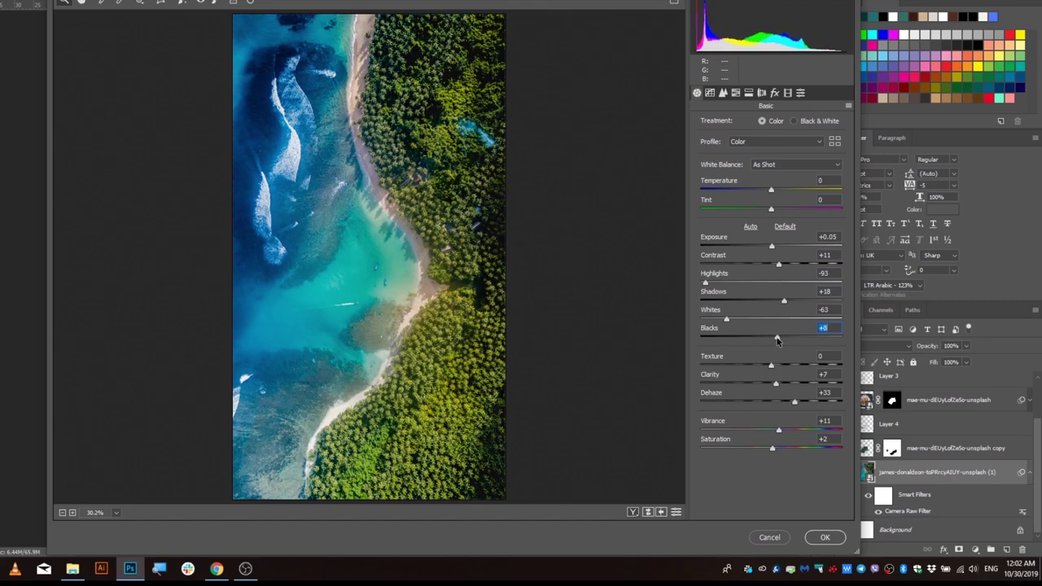
pyautogui.click(825, 537)
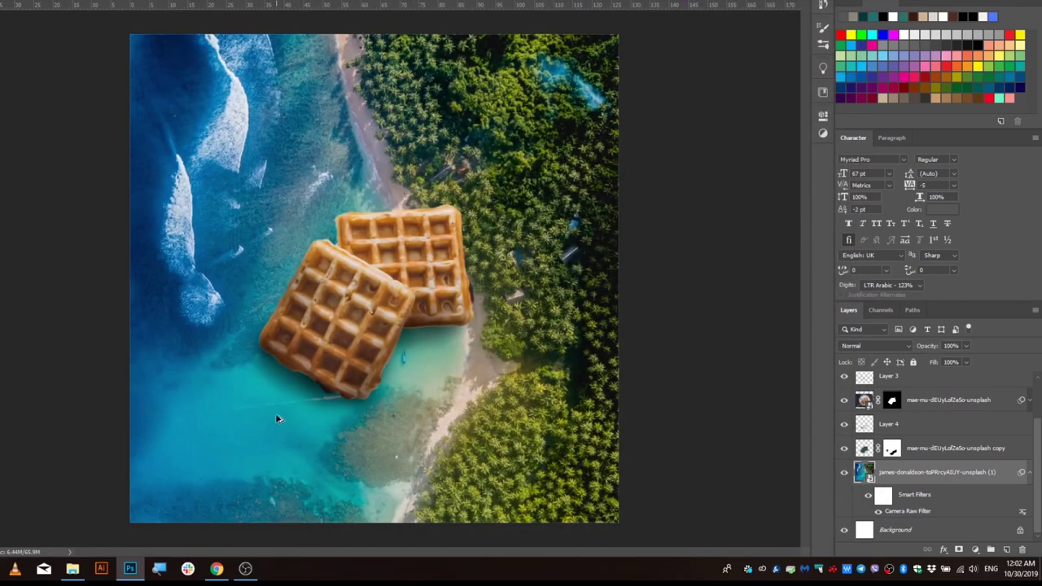
pyautogui.hotkey('ctrl', '+')
pyautogui.hotkey('ctrl', '+')
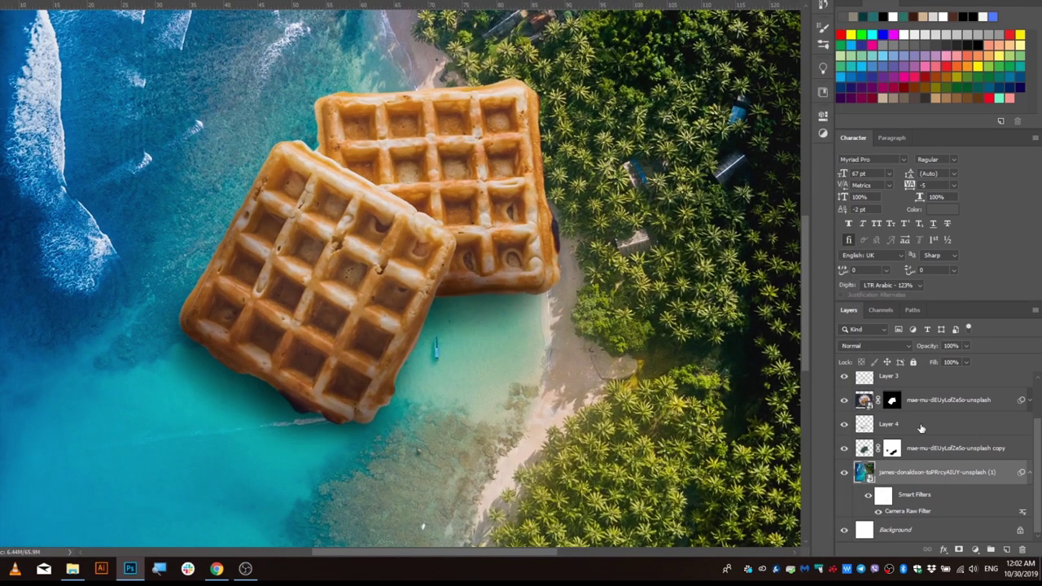
# - Switch Layer 4 to Multiply blending at 77% opacity
pyautogui.click(921, 429)
pyautogui.hotkey('alt', 'shift', 'm')
pyautogui.click(966, 346)
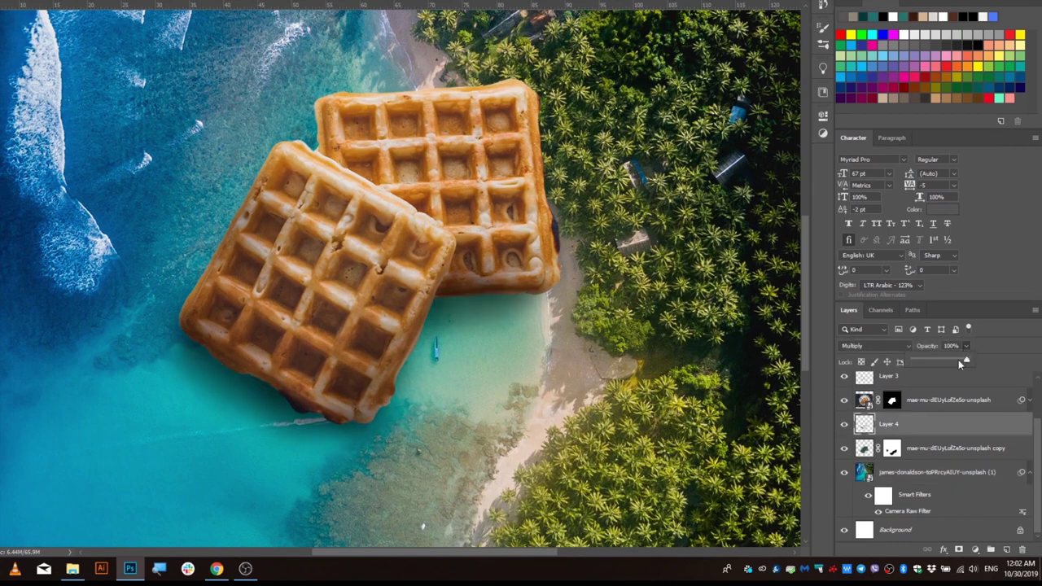
pyautogui.moveTo(959, 364); pyautogui.dragTo(955, 364)
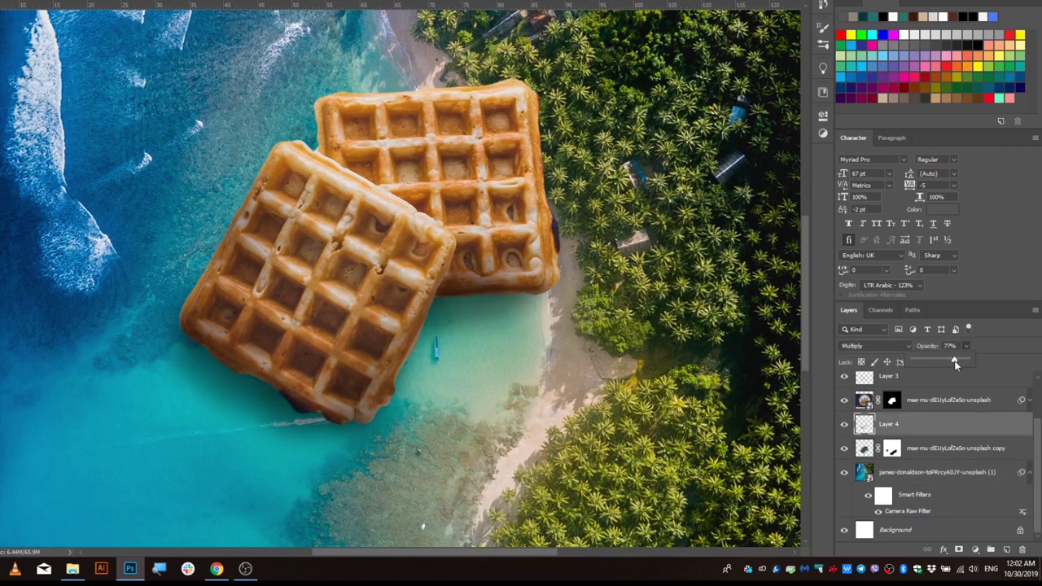
# - Scroll the Layers panel and select Layer 2 at the top of the stack
pyautogui.scroll(2, 500, 326)
pyautogui.scroll(3, 477, 279)
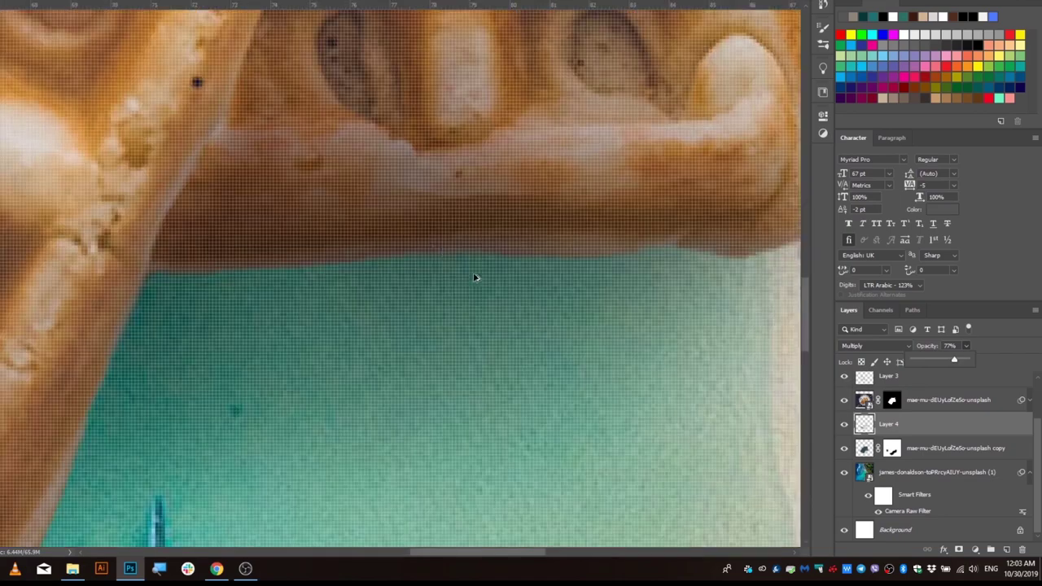
pyautogui.scroll(-3, 484, 302)
pyautogui.scroll(-2, 468, 321)
pyautogui.scroll(-3, 467, 321)
pyautogui.scroll(1, 396, 337)
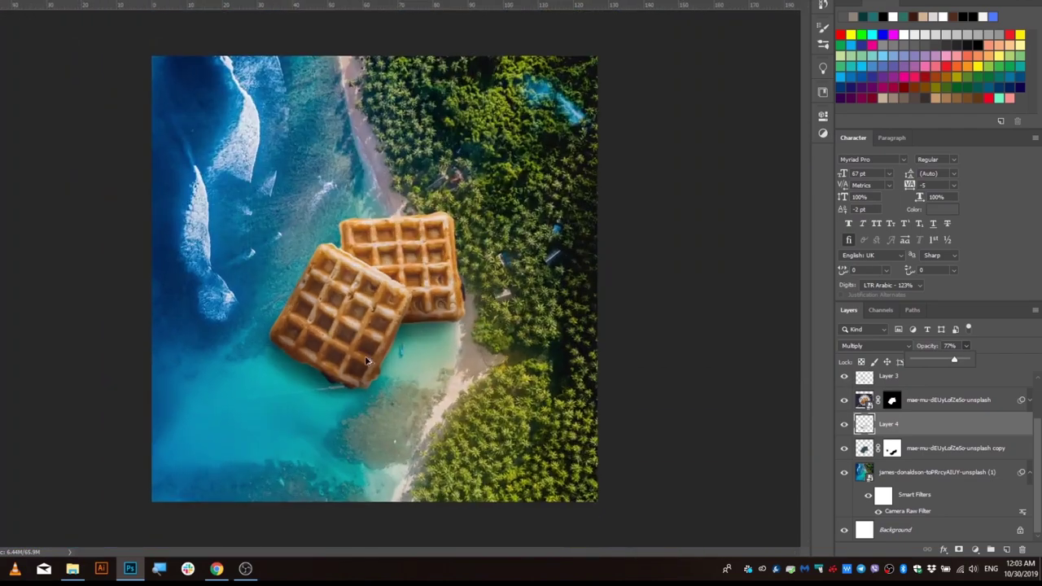
pyautogui.scroll(3, 352, 374)
pyautogui.scroll(1, 353, 378)
pyautogui.scroll(-3, 436, 364)
pyautogui.scroll(-1, 437, 364)
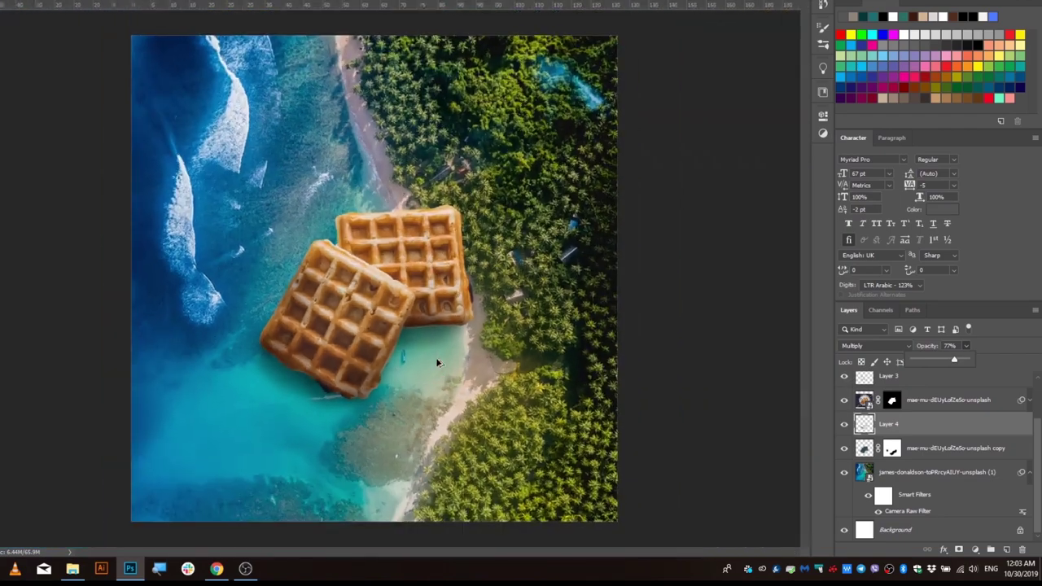
pyautogui.scroll(-1, 437, 364)
pyautogui.scroll(2, 931, 385)
pyautogui.click(931, 385)
# - Add Layer 5 and fill it with a diagonal white-to-dark gradient, white at top-right
pyautogui.click(1008, 550)
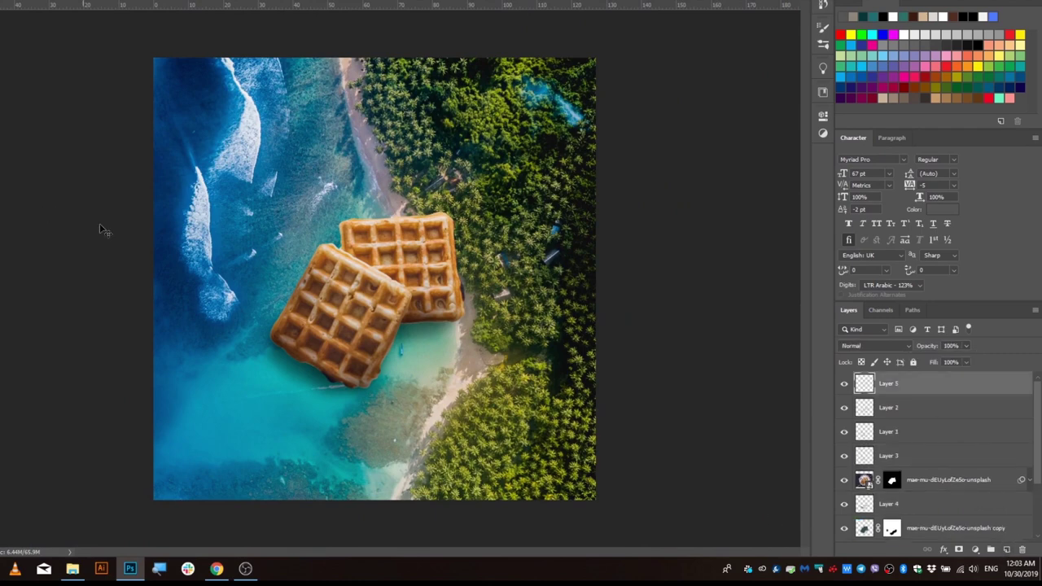
pyautogui.click(21, 5)
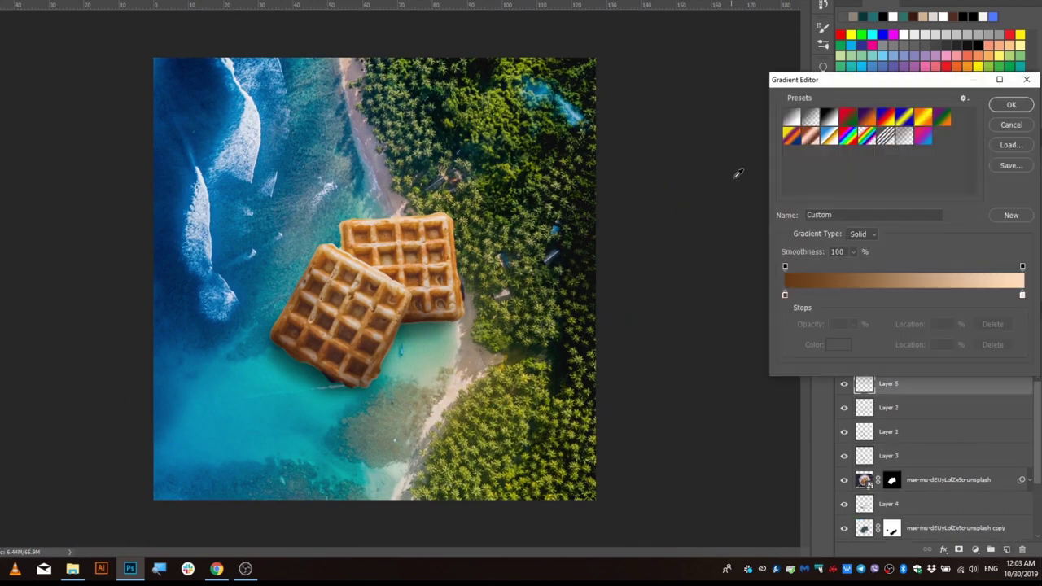
pyautogui.click(827, 120)
pyautogui.click(1011, 105)
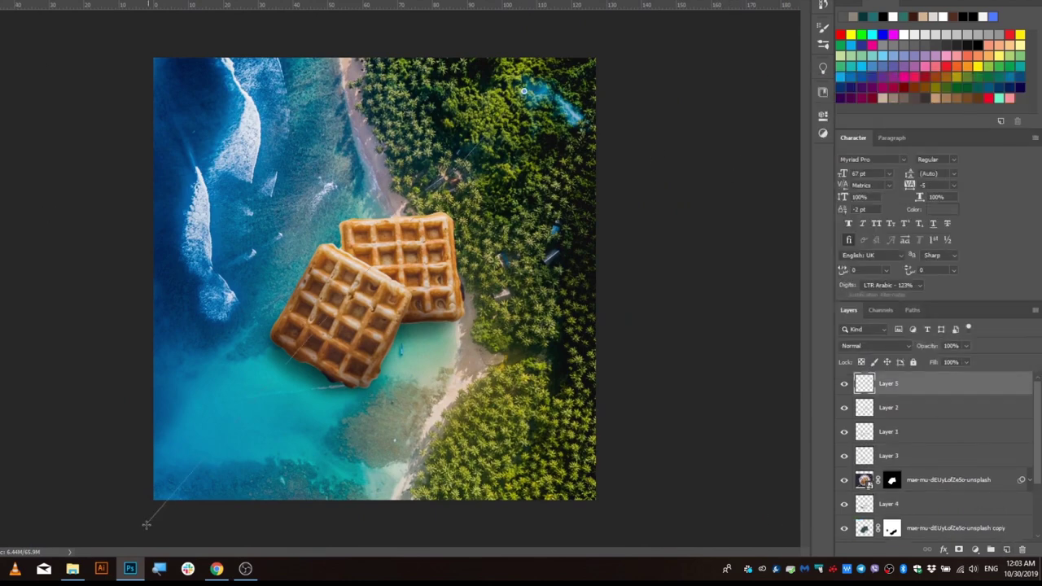
pyautogui.moveTo(199, 464); pyautogui.dragTo(147, 524)
pyautogui.hotkey('ctrl', 'z')
pyautogui.moveTo(187, 472); pyautogui.dragTo(533, 87)
# - Set Layer 5's blend mode to Hard Light after trying Screen
pyautogui.click(871, 345)
pyautogui.click(871, 364)
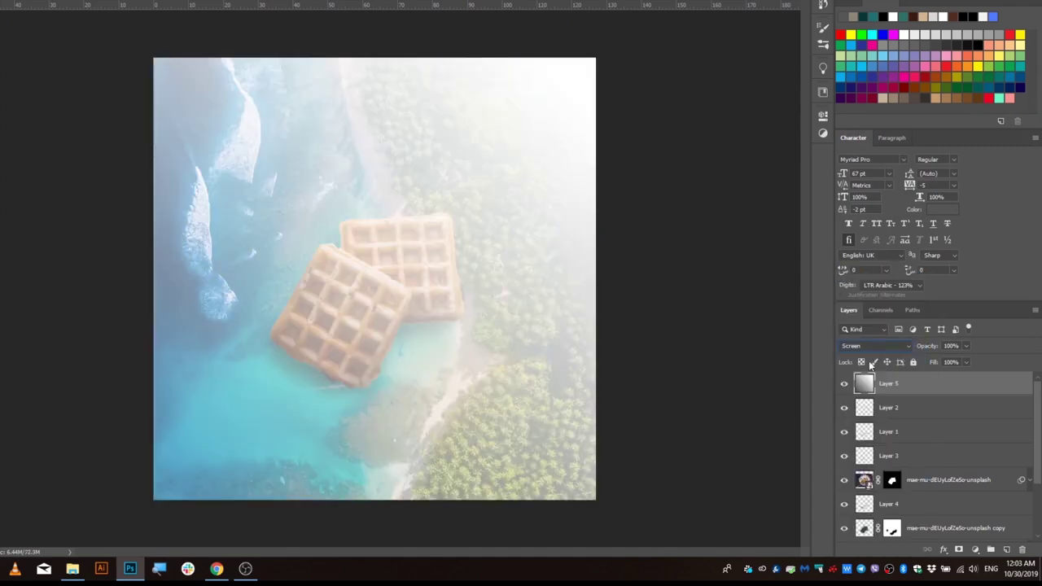
pyautogui.scroll(-1, 876, 346)
pyautogui.click(876, 347)
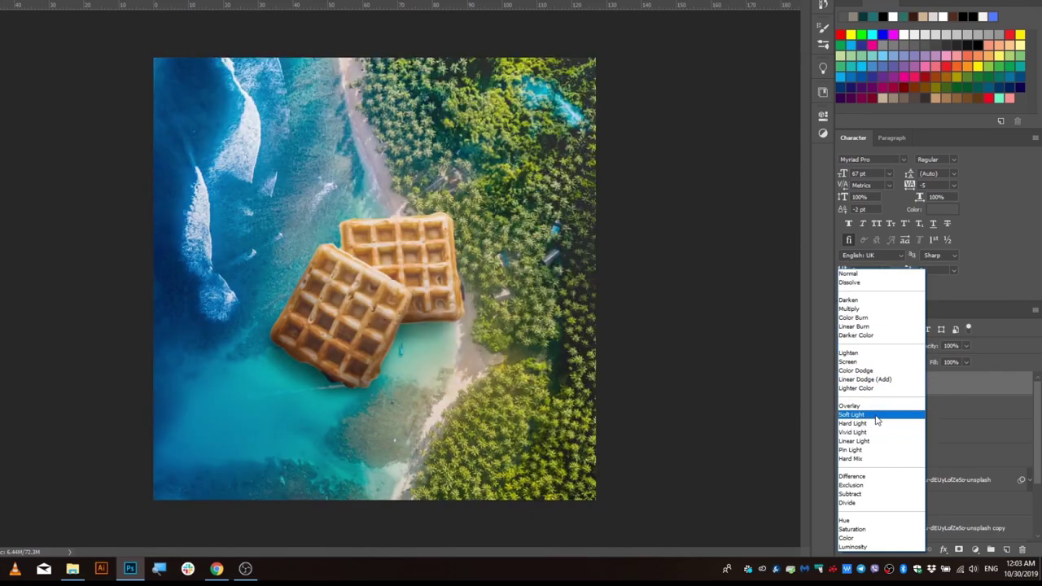
pyautogui.click(871, 423)
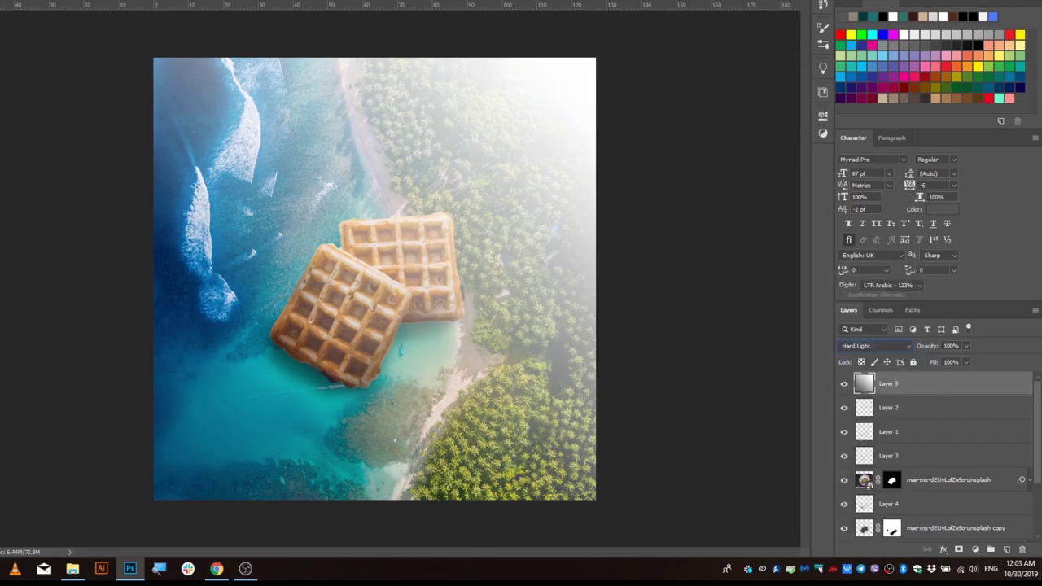
pyautogui.scroll(3, 315, 379)
pyautogui.scroll(3, 295, 400)
pyautogui.scroll(4, 228, 367)
pyautogui.scroll(3, 343, 334)
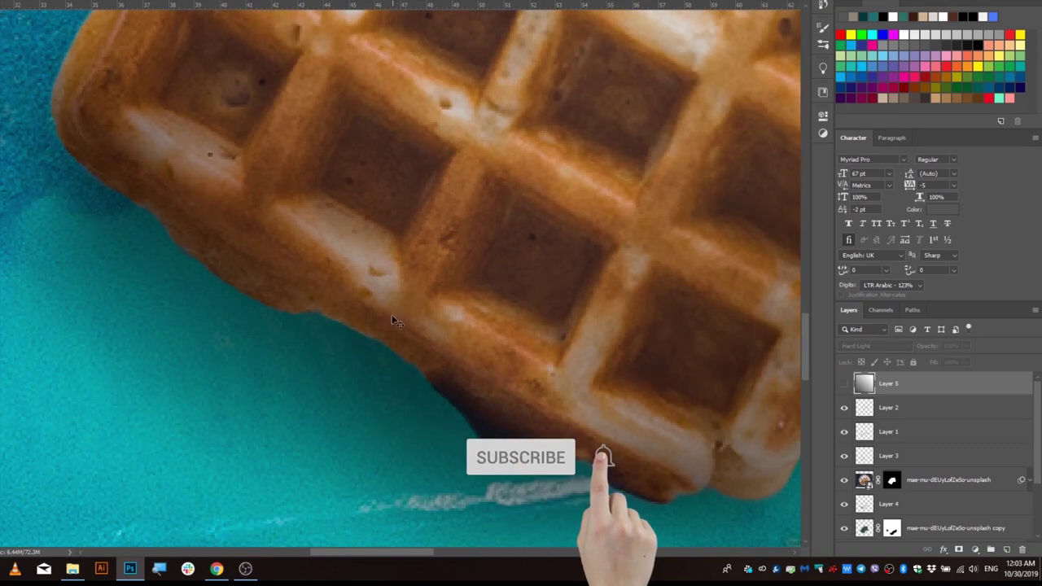
# - Toggle the waffle photo layer's visibility to check it, then select that layer
pyautogui.rightClick(393, 320)
pyautogui.click(399, 293)
pyautogui.click(846, 482)
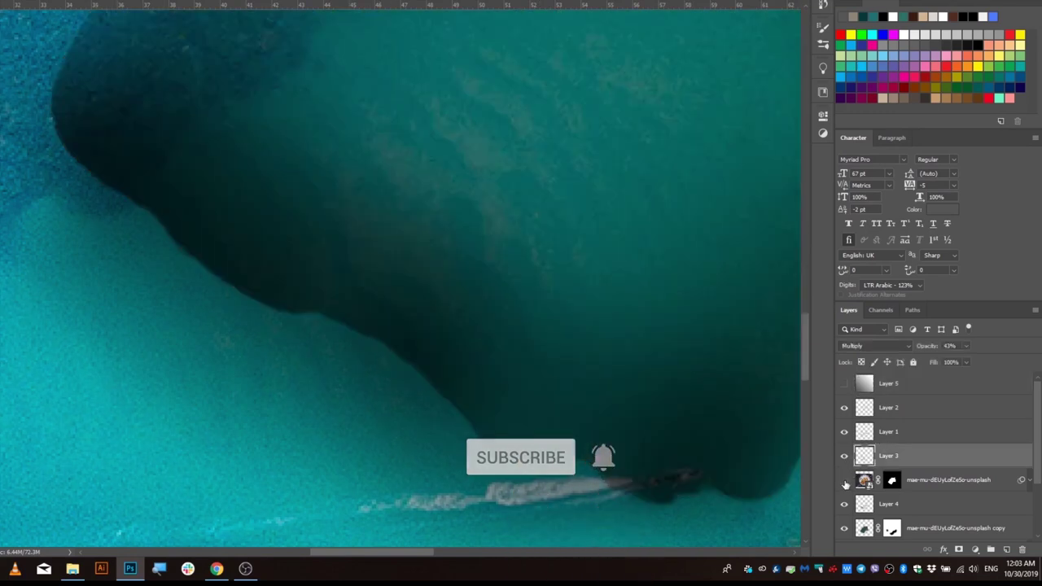
pyautogui.click(846, 482)
pyautogui.click(893, 481)
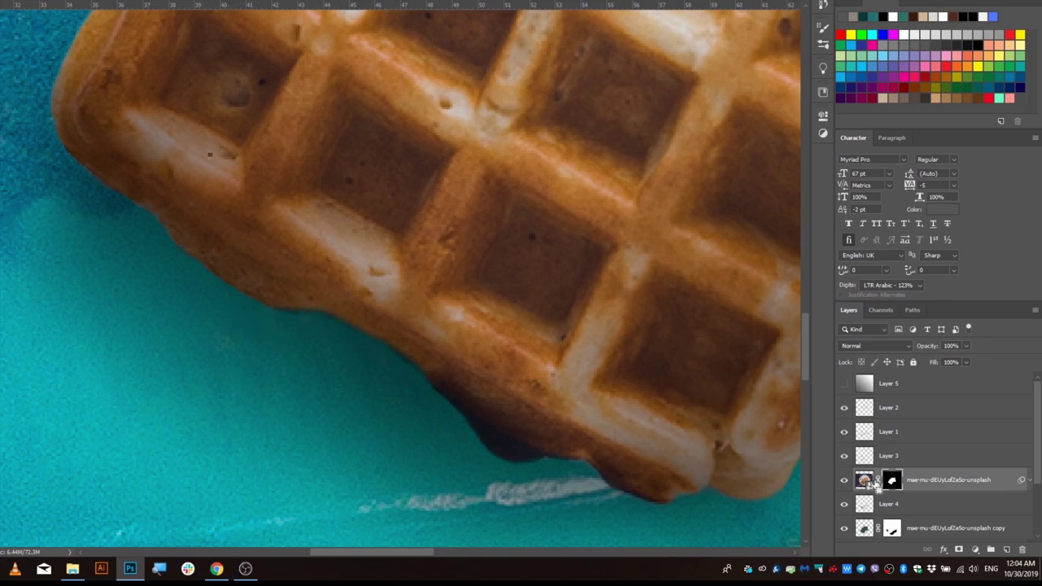
# - Load the waffle outline as a selection, invert it, and feather it about 2 px
pyautogui.keyDown('ctrl'); pyautogui.click(865, 480); pyautogui.keyUp('ctrl')
pyautogui.rightClick(192, 140)
pyautogui.click(263, 158)
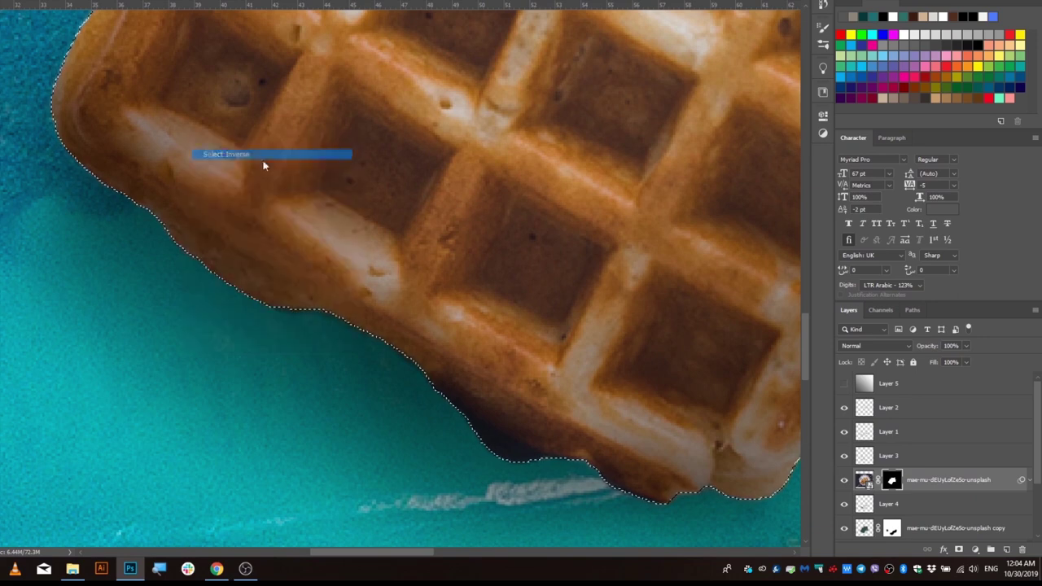
pyautogui.rightClick(260, 145)
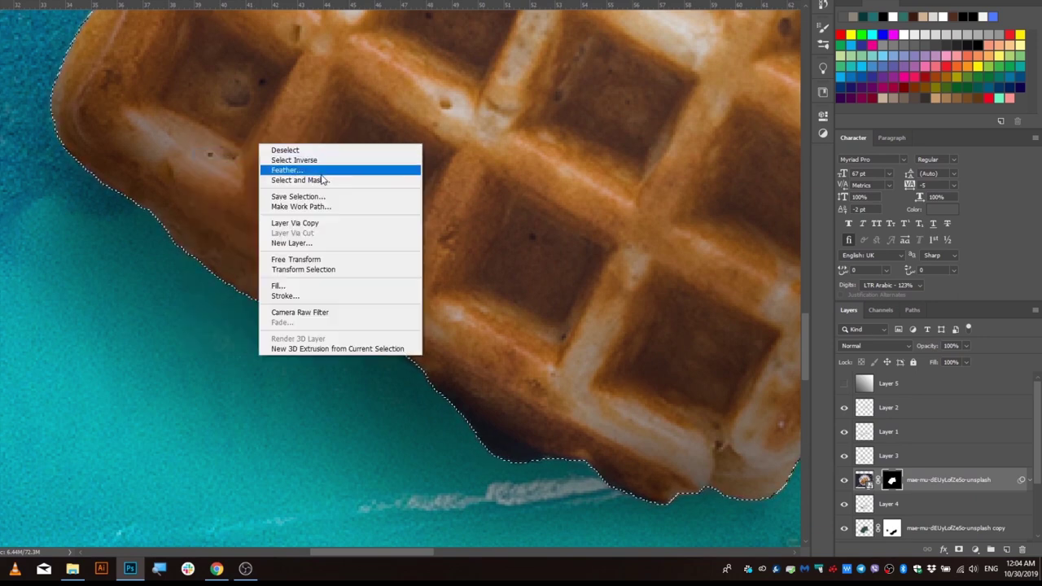
pyautogui.click(324, 180)
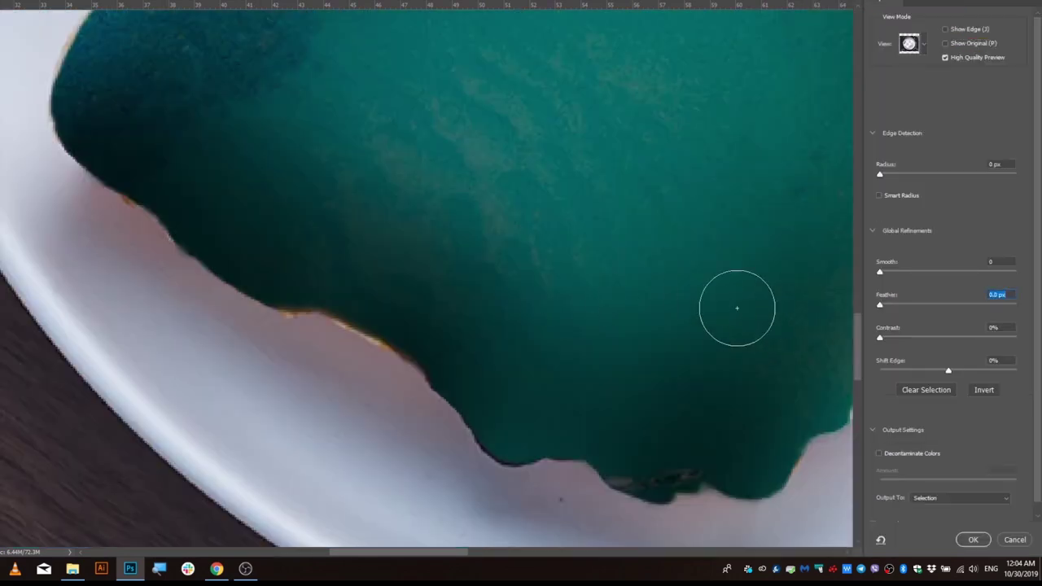
pyautogui.moveTo(890, 308); pyautogui.dragTo(897, 307)
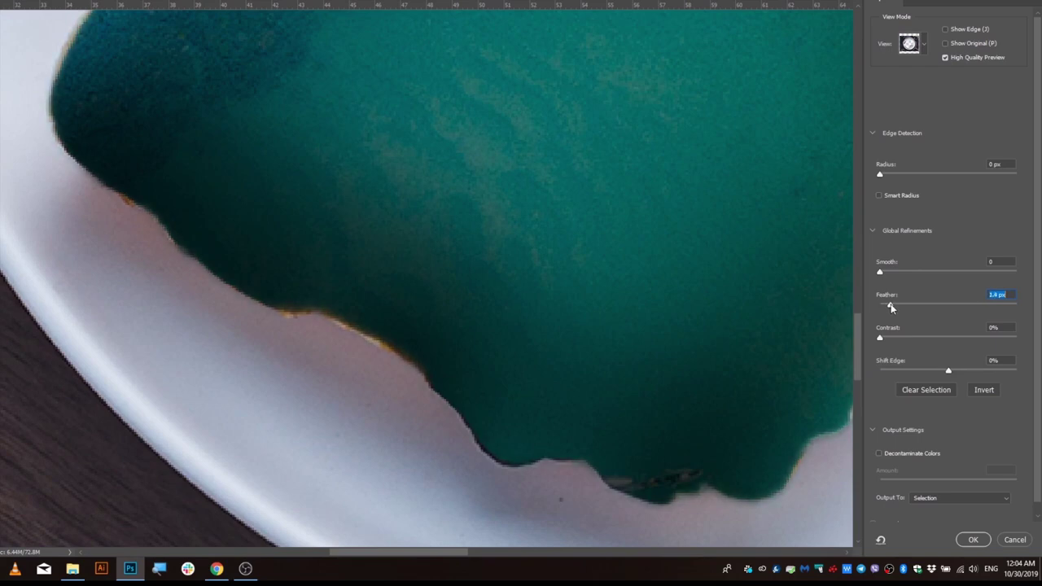
pyautogui.click(981, 540)
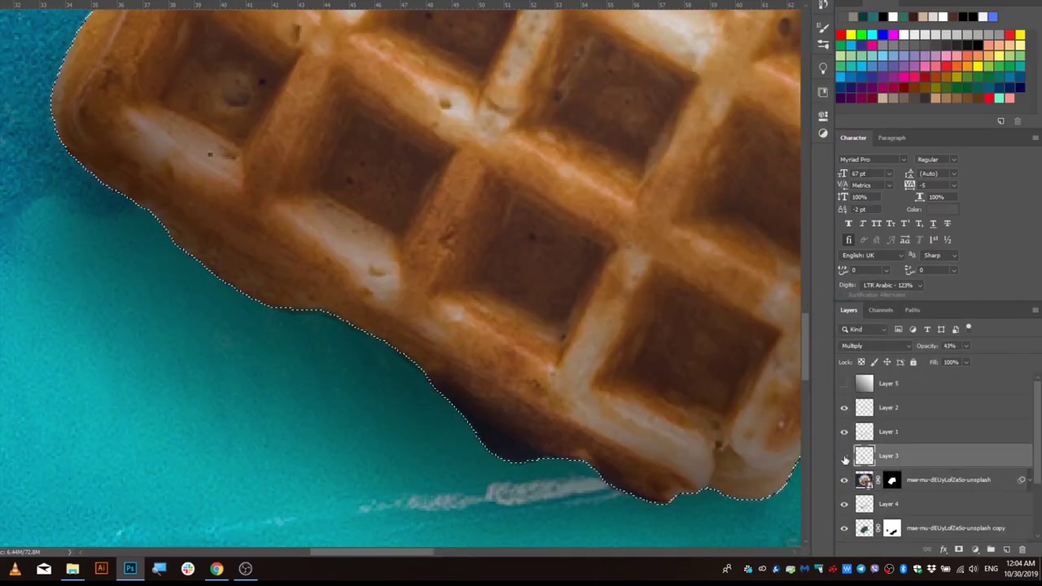
# - Toggle Layers 3 and 1 to compare the waffle shading, then fit the whole image
pyautogui.click(845, 458)
pyautogui.click(845, 458)
pyautogui.click(845, 434)
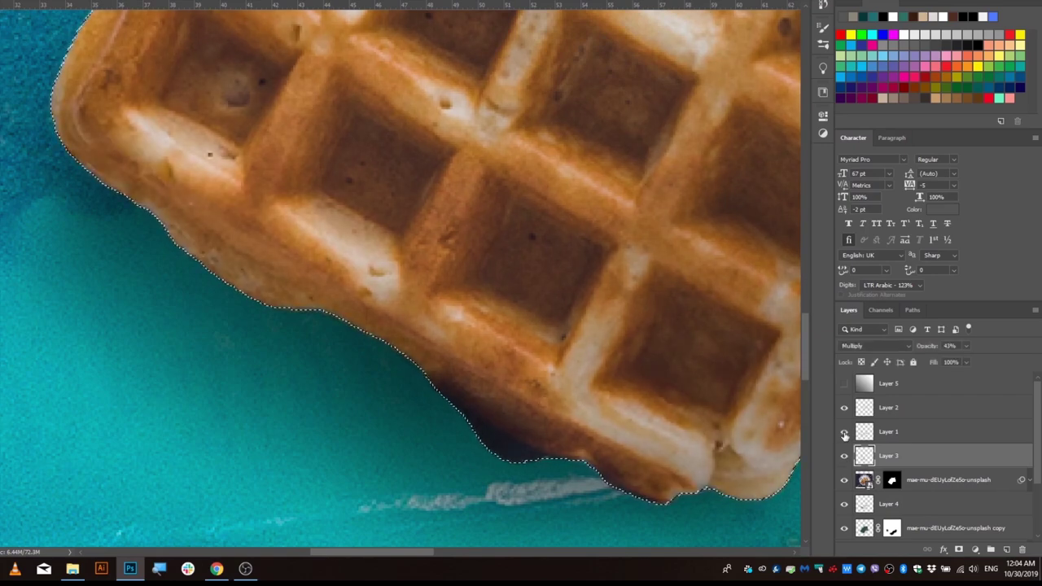
pyautogui.click(844, 434)
pyautogui.click(844, 434)
pyautogui.click(844, 434)
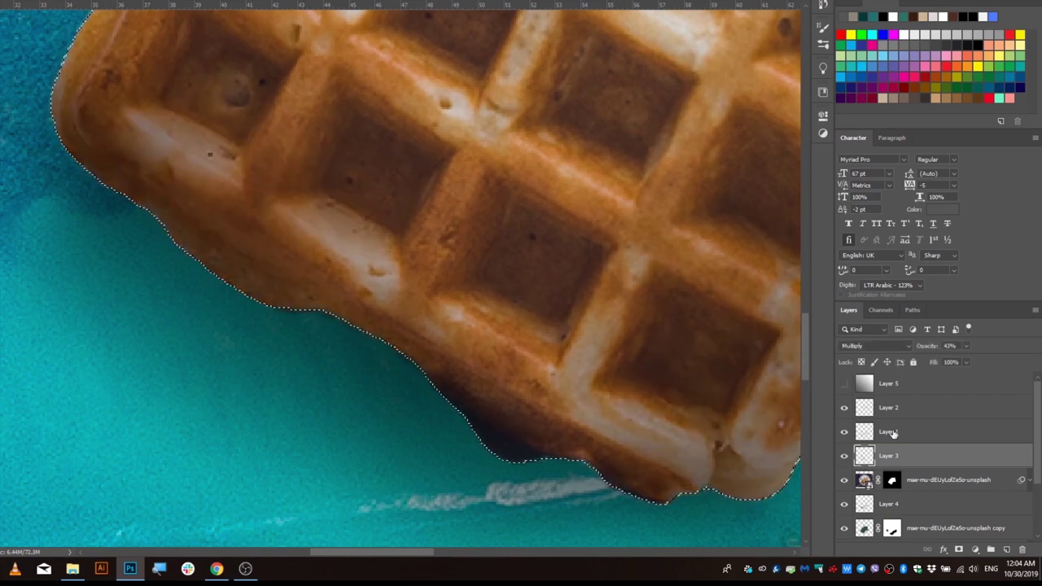
pyautogui.rightClick(893, 434)
pyautogui.press('Escape')
pyautogui.hotkey('ctrl', '0')
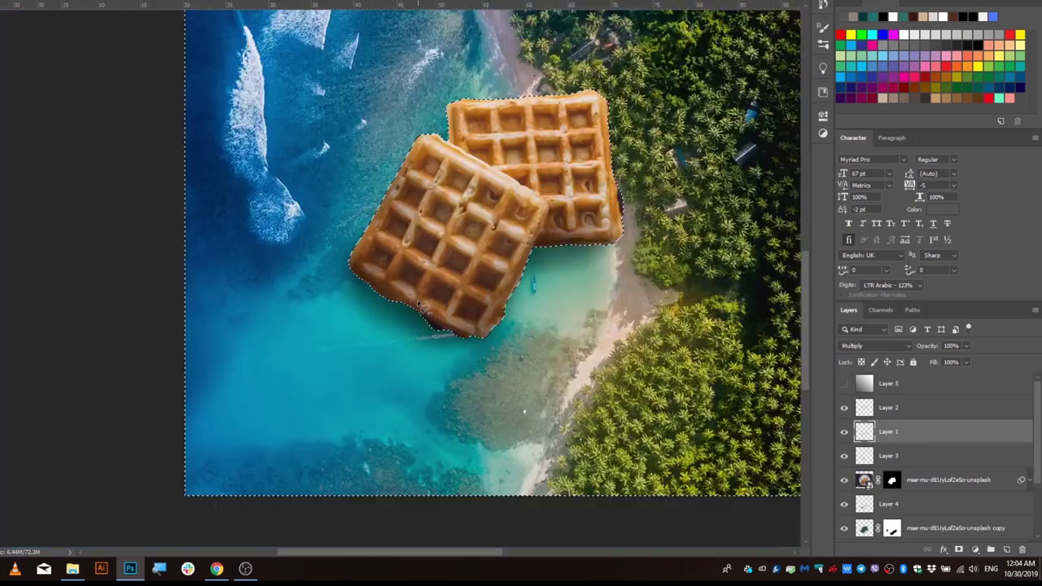
pyautogui.scroll(-2, 422, 308)
pyautogui.scroll(3, 290, 409)
pyautogui.scroll(3, 291, 410)
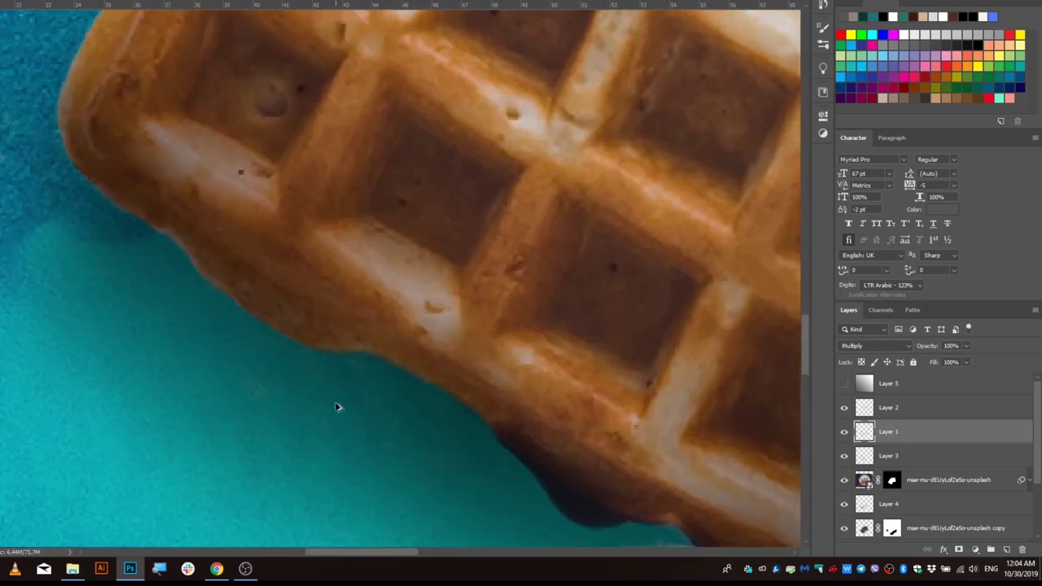
# - Reload the waffle mask selection and shift its edge to -51% in Select and Mask
pyautogui.keyDown('ctrl'); pyautogui.click(891, 481); pyautogui.keyUp('ctrl')
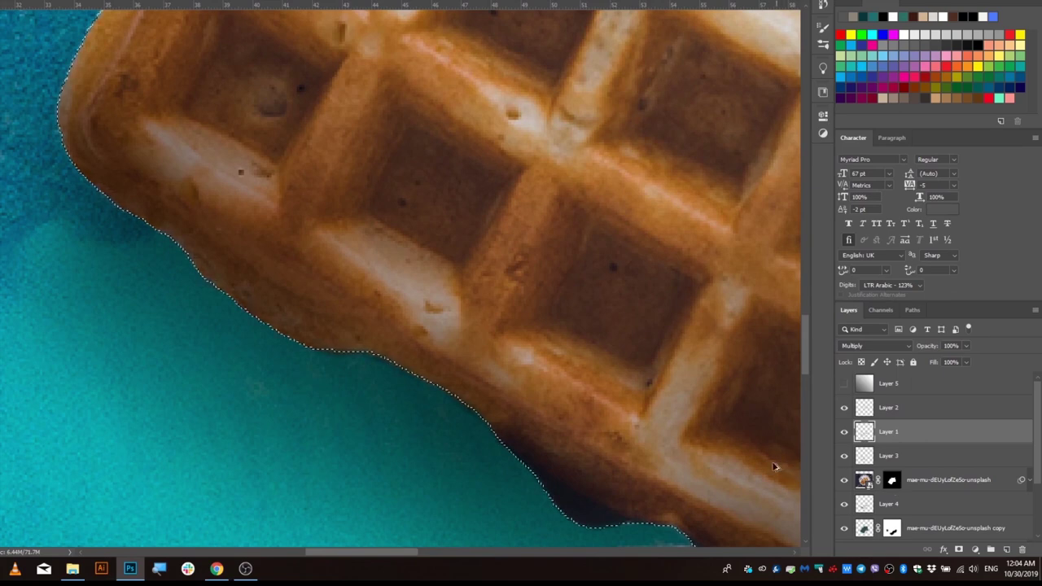
pyautogui.rightClick(367, 317)
pyautogui.click(425, 355)
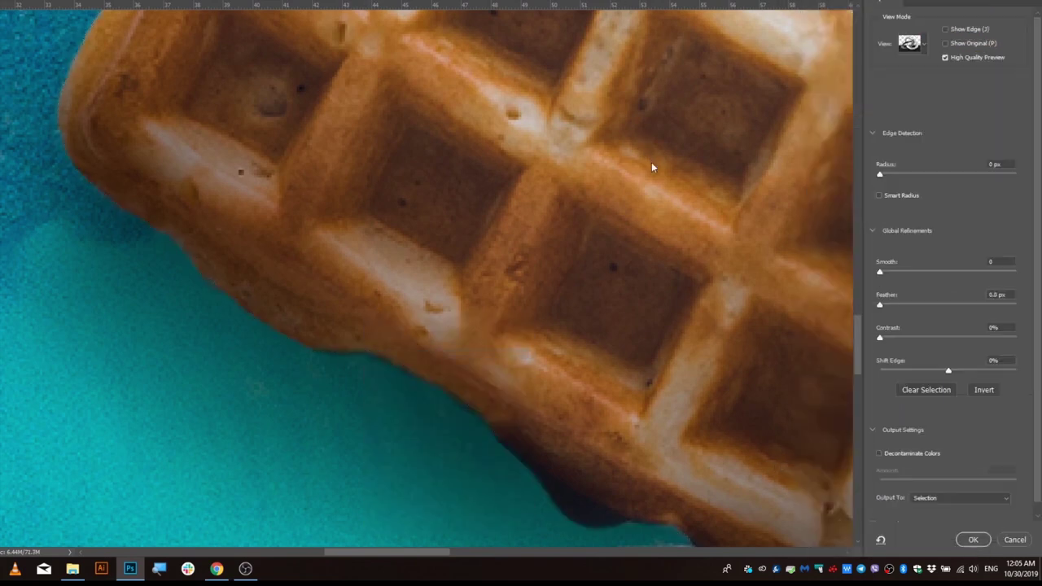
pyautogui.moveTo(935, 372); pyautogui.dragTo(982, 370)
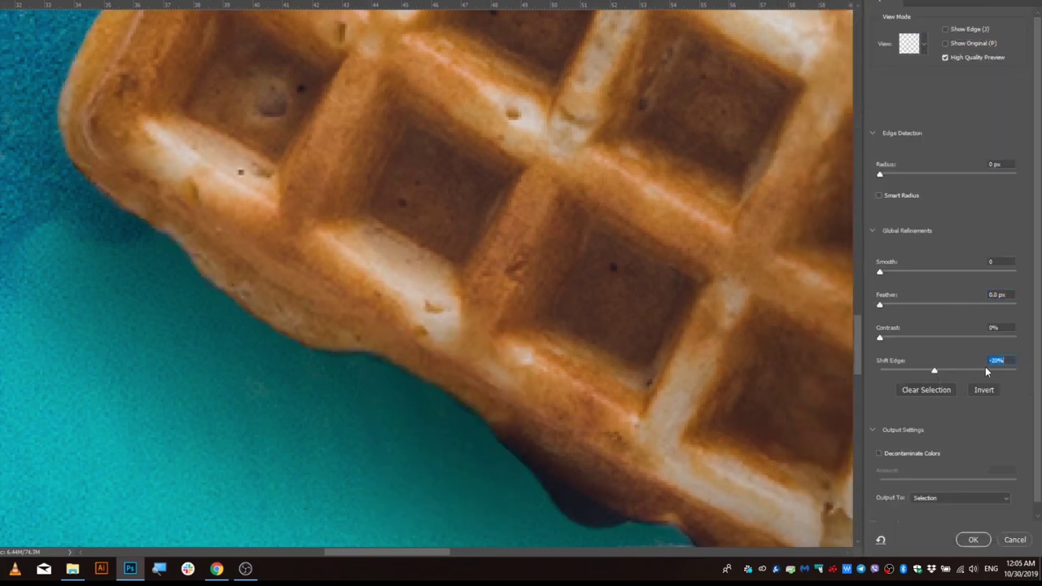
pyautogui.click(913, 372)
pyautogui.click(973, 540)
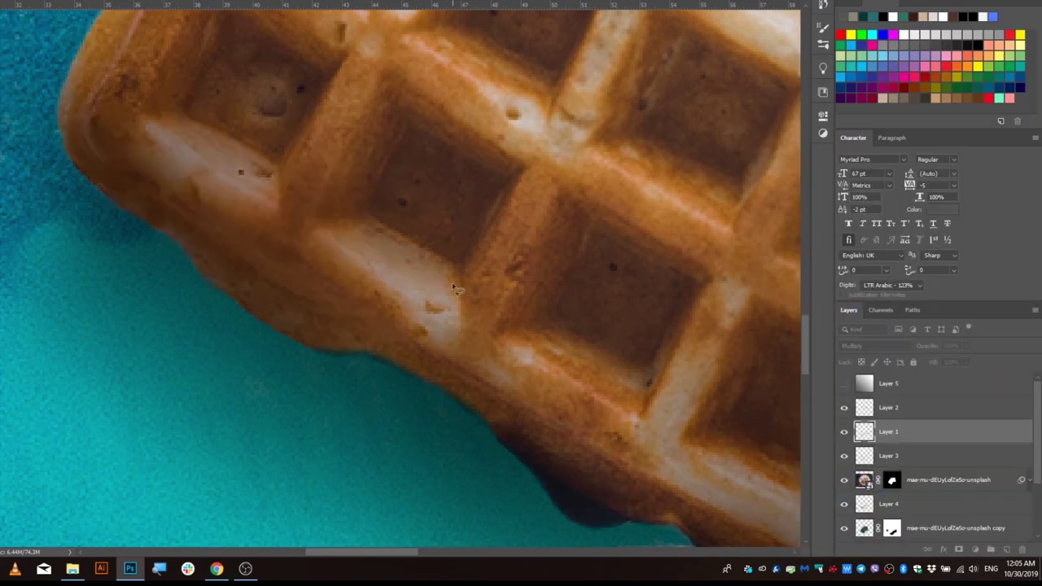
# - On Layer 3, adjust the waffle selection's feather in Select and Mask and apply it
pyautogui.keyDown('ctrl'); pyautogui.click(892, 482); pyautogui.keyUp('ctrl')
pyautogui.click(896, 407)
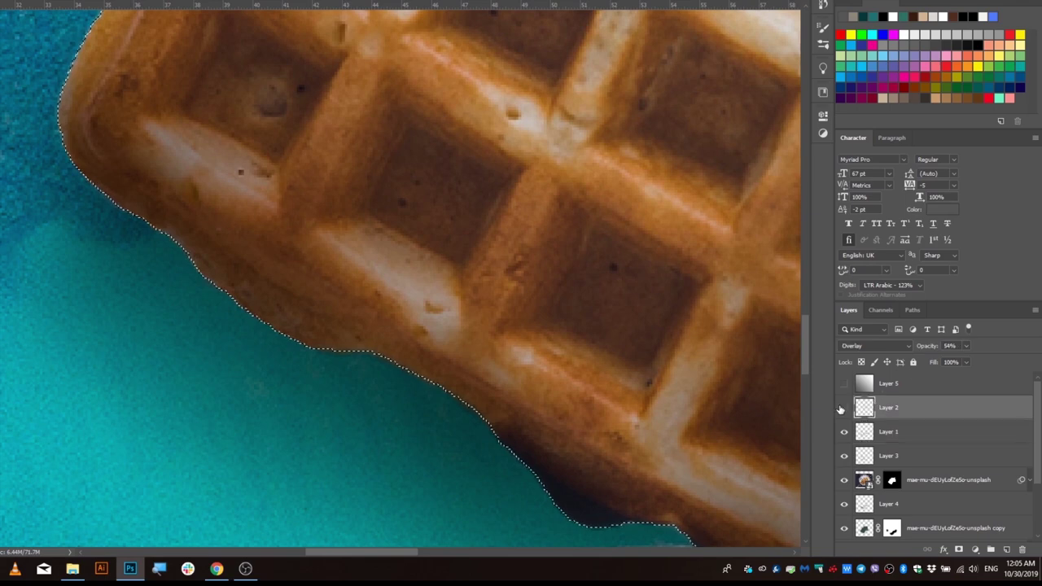
pyautogui.click(895, 456)
pyautogui.rightClick(332, 297)
pyautogui.click(371, 330)
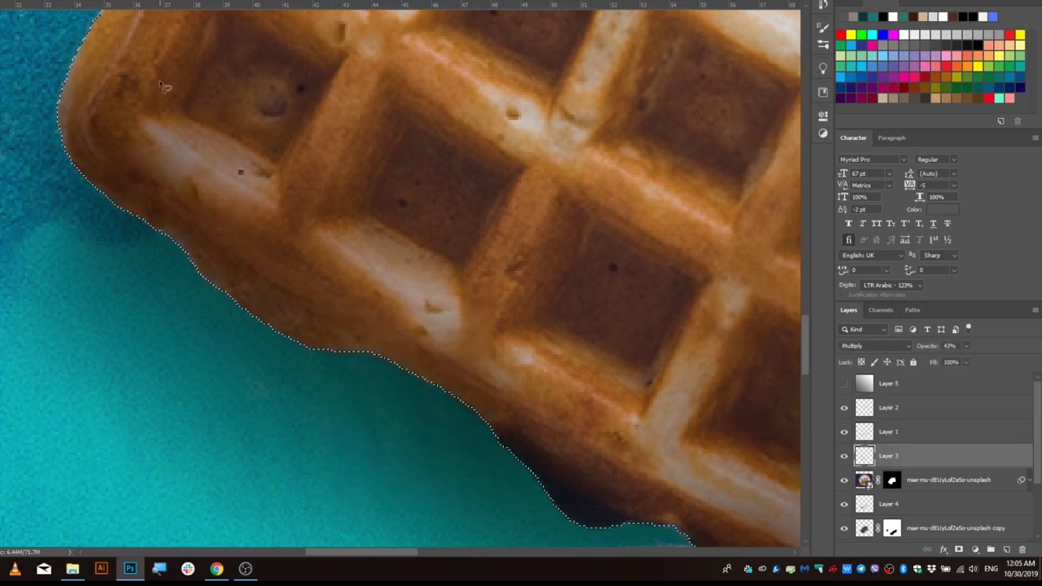
pyautogui.click(1002, 297)
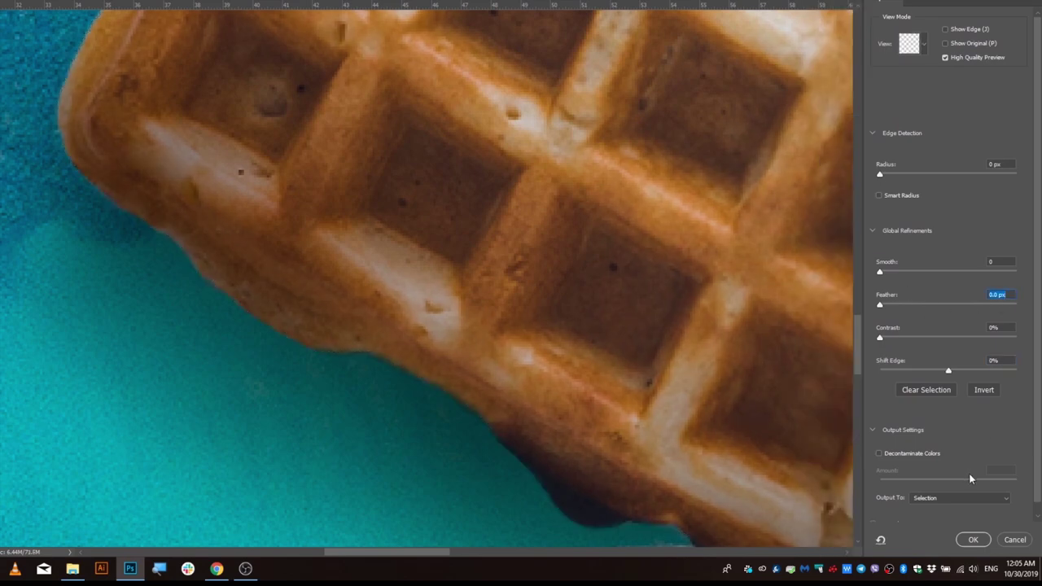
pyautogui.click(969, 539)
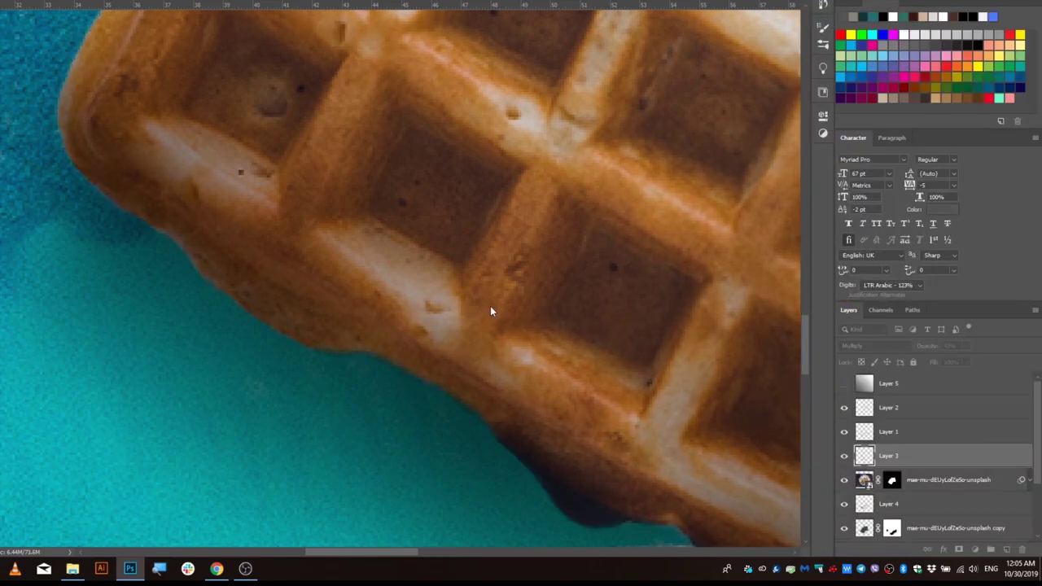
pyautogui.scroll(-1, 343, 373)
# - Show Layer 5's white haze and lower its opacity to about 76%
pyautogui.scroll(-3, 342, 373)
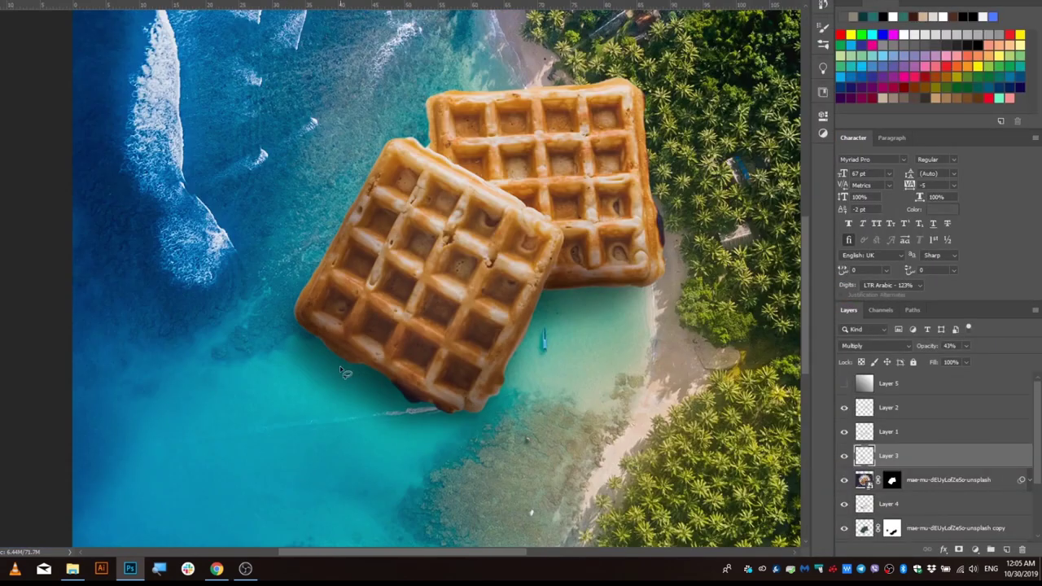
pyautogui.scroll(-2, 343, 373)
pyautogui.scroll(1, 346, 361)
pyautogui.scroll(-1, 342, 269)
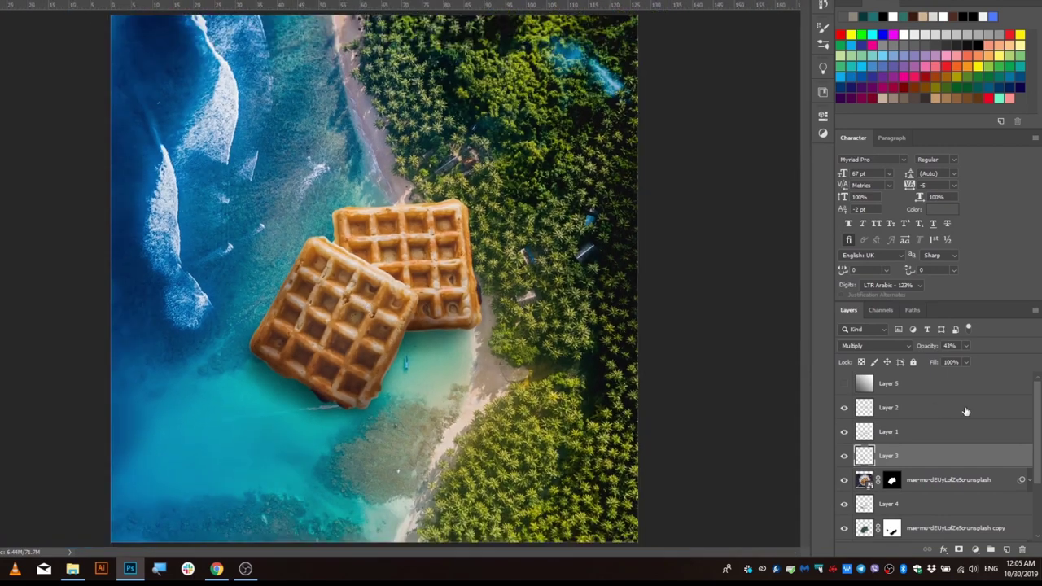
pyautogui.click(845, 385)
pyautogui.click(896, 384)
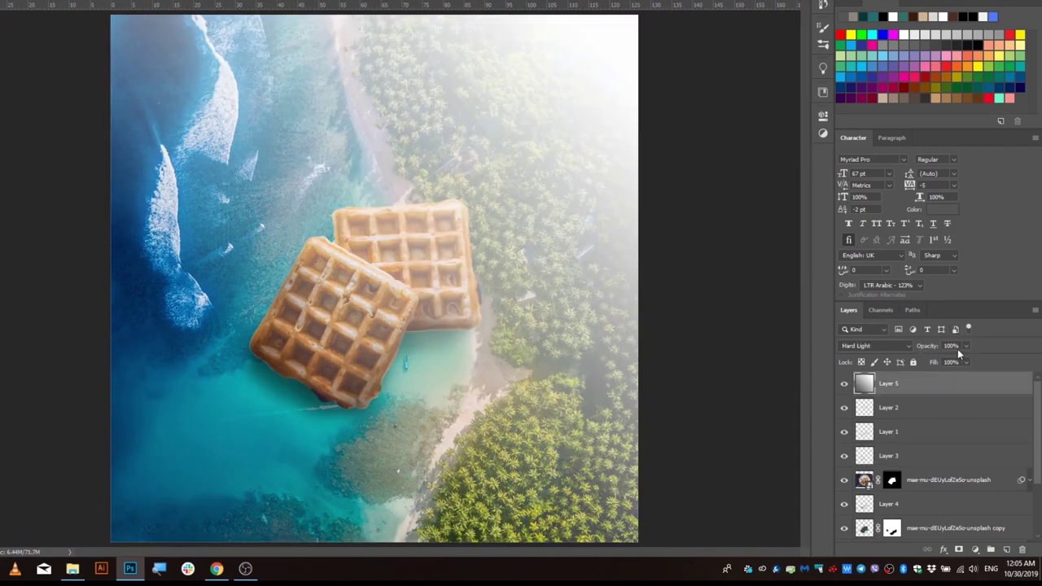
pyautogui.moveTo(954, 362); pyautogui.dragTo(955, 363)
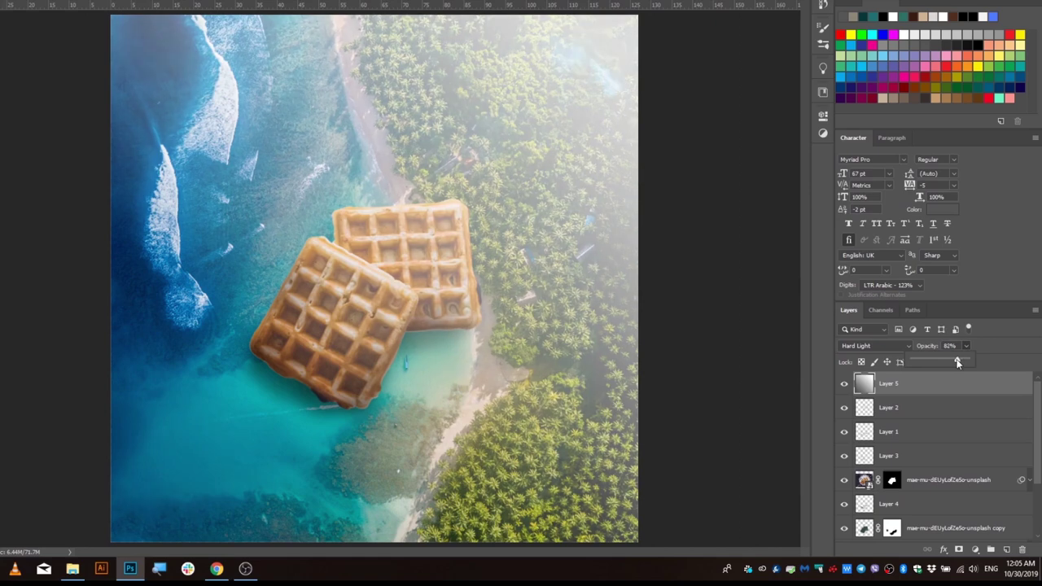
# - Add a Screen-blended Gradient Overlay style to Layer 5
pyautogui.rightClick(887, 386)
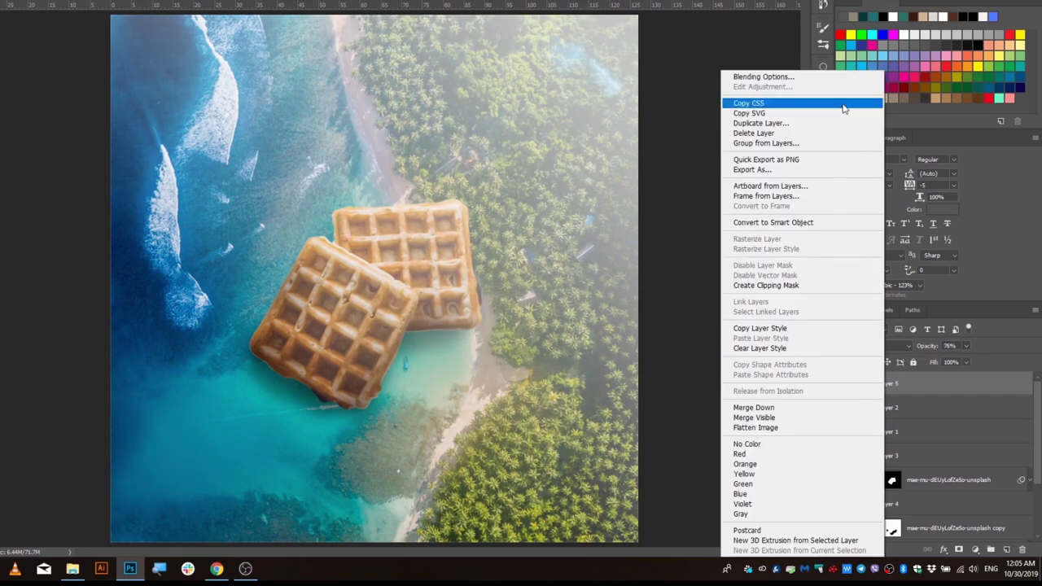
pyautogui.click(794, 79)
pyautogui.click(336, 270)
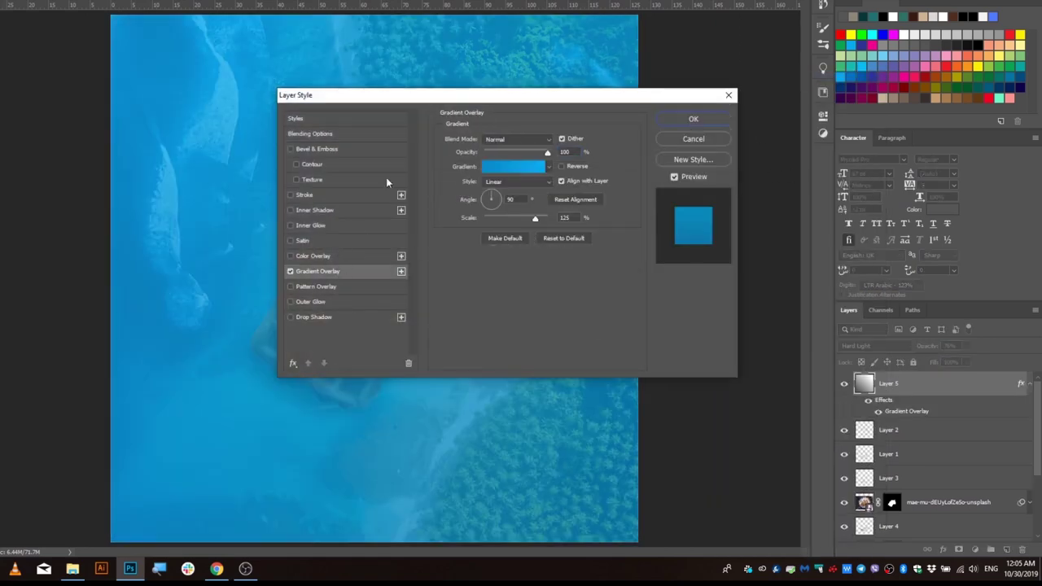
pyautogui.moveTo(423, 94); pyautogui.dragTo(674, 81)
pyautogui.click(747, 127)
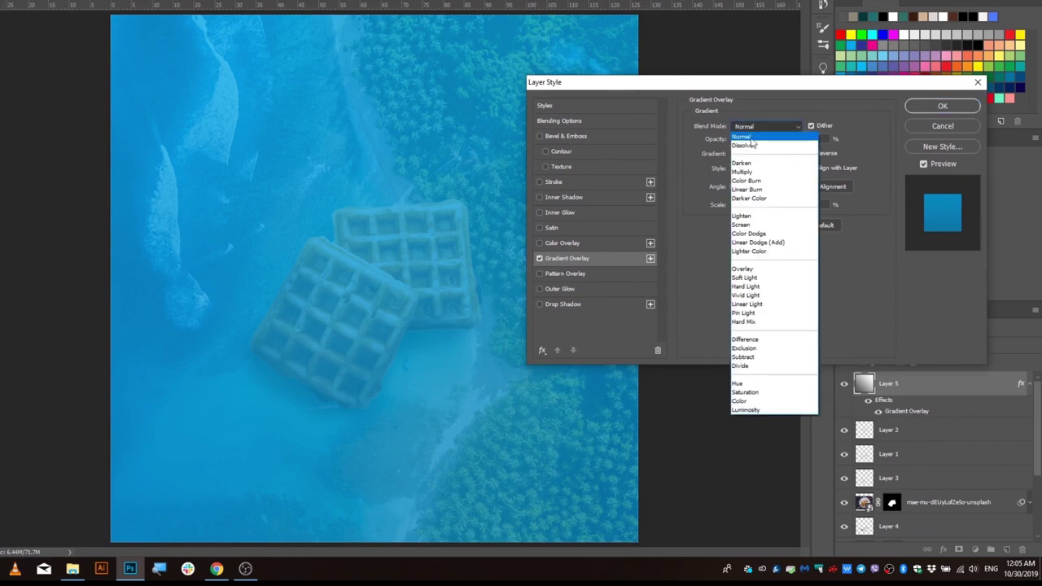
pyautogui.click(767, 221)
pyautogui.click(940, 106)
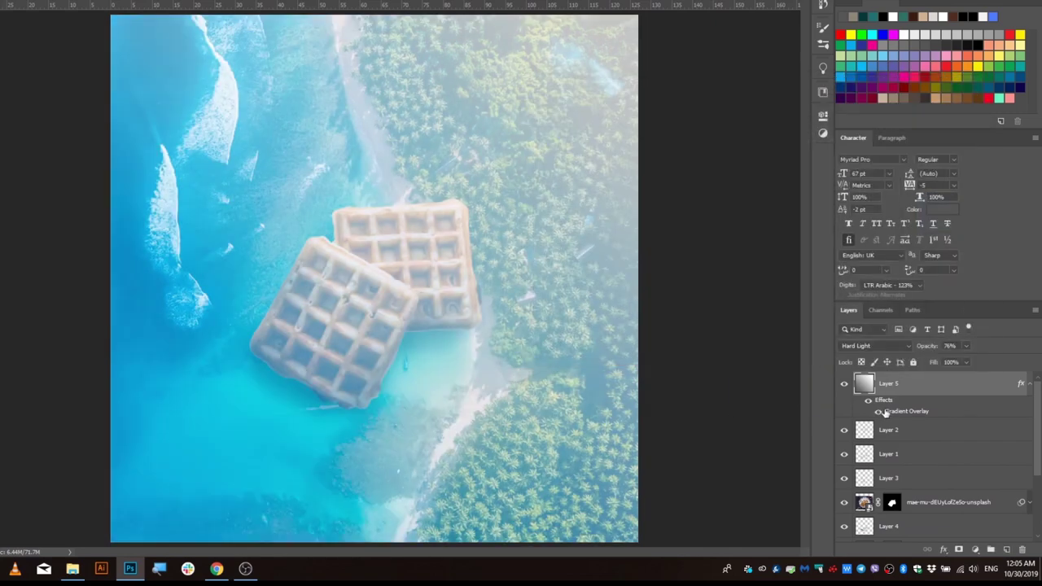
# - Compare Normal blending, then undo back to Hard Light at 100% with no effects
pyautogui.click(875, 346)
pyautogui.click(870, 274)
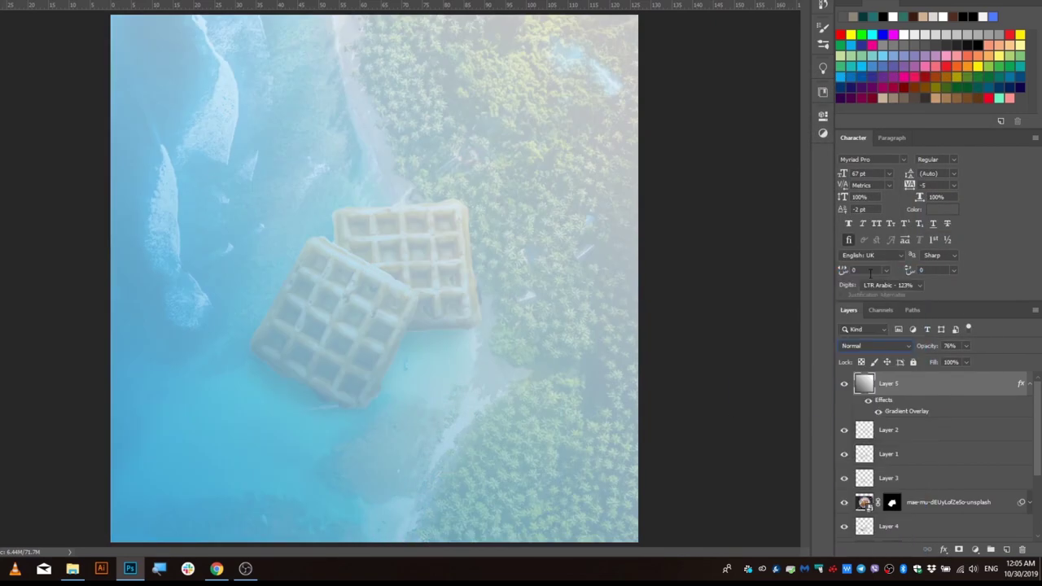
pyautogui.rightClick(914, 384)
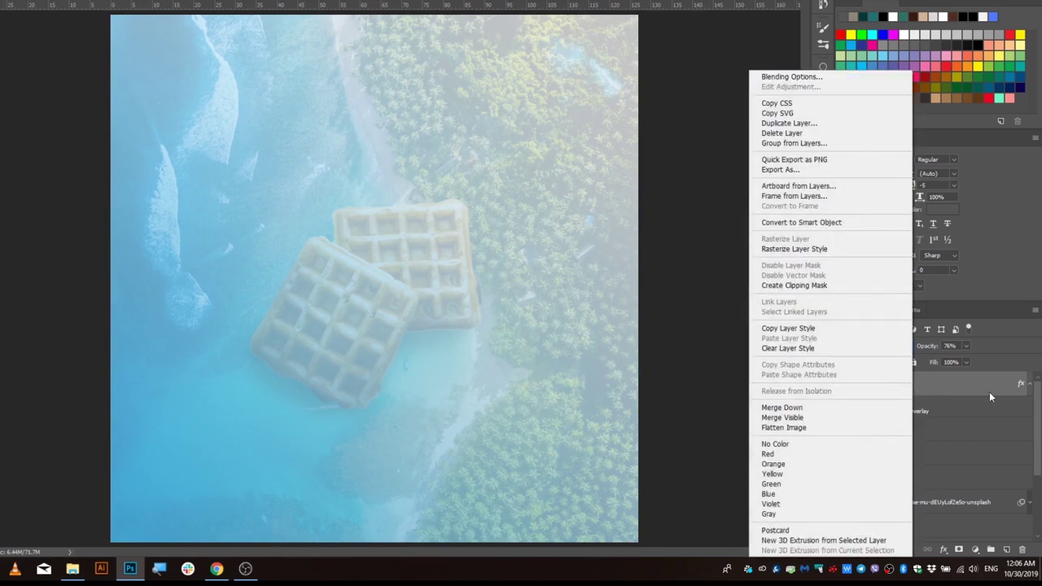
pyautogui.click(969, 391)
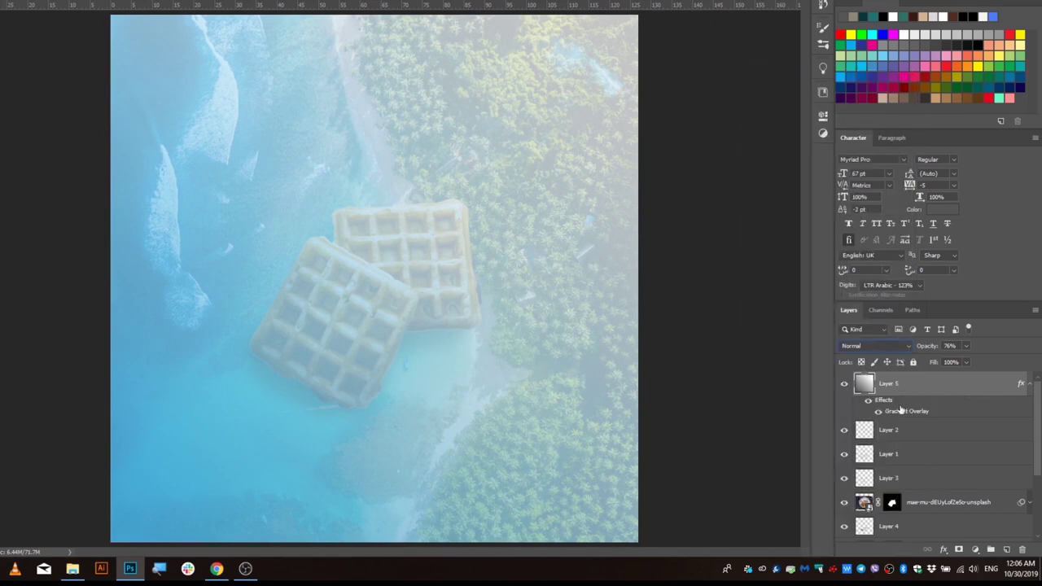
pyautogui.hotkey('ctrl', 'z')
pyautogui.hotkey('ctrl', 'shift', 'z')
pyautogui.hotkey('ctrl', 'z')
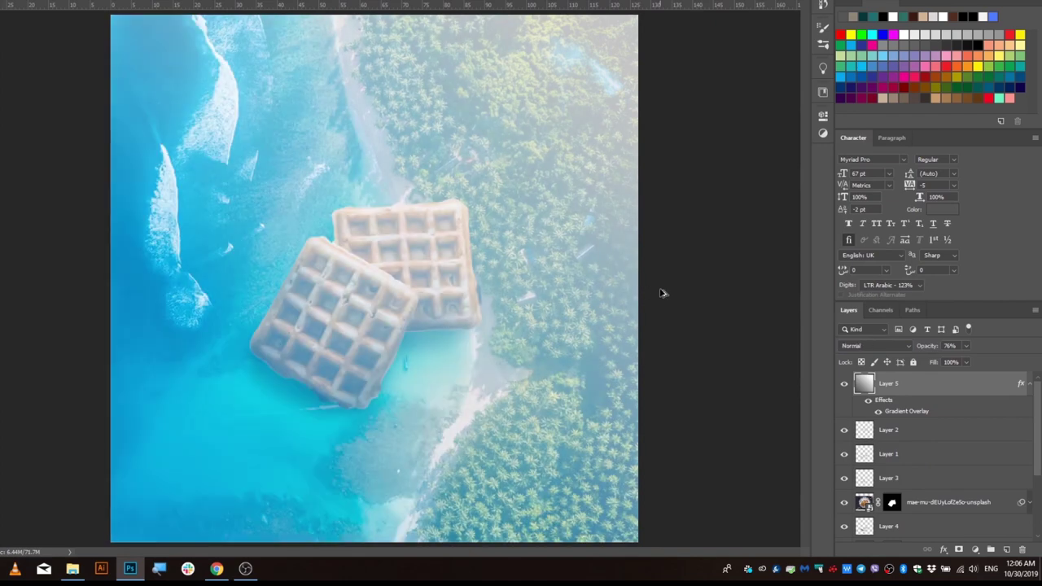
pyautogui.hotkey('ctrl', 'z')
pyautogui.hotkey('ctrl', 'z')
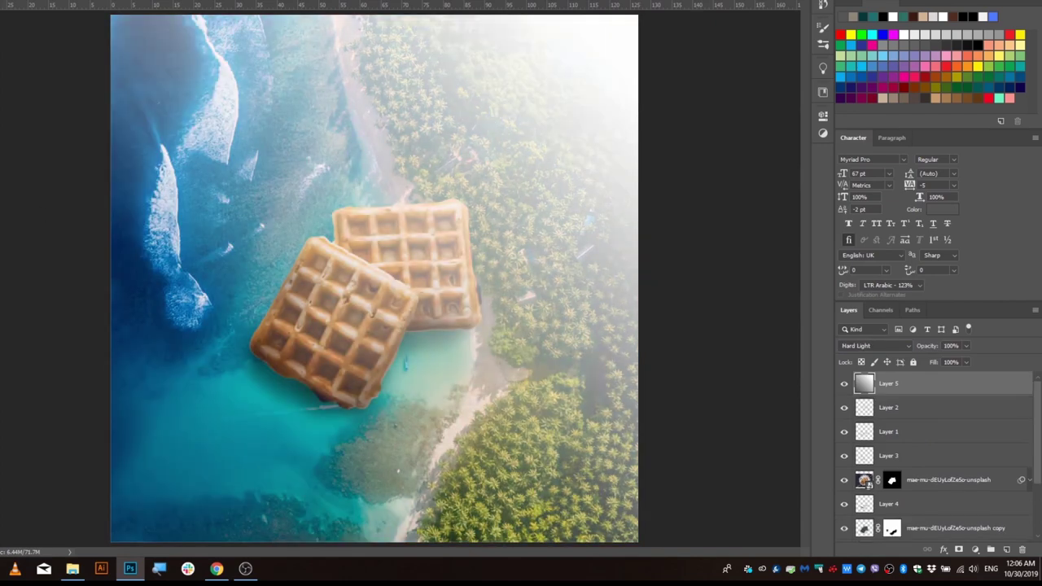
# - Turn the Orange, Yellow, Orange preset into a two-stop gradient: muted dark left, light peach right
pyautogui.click(739, 136)
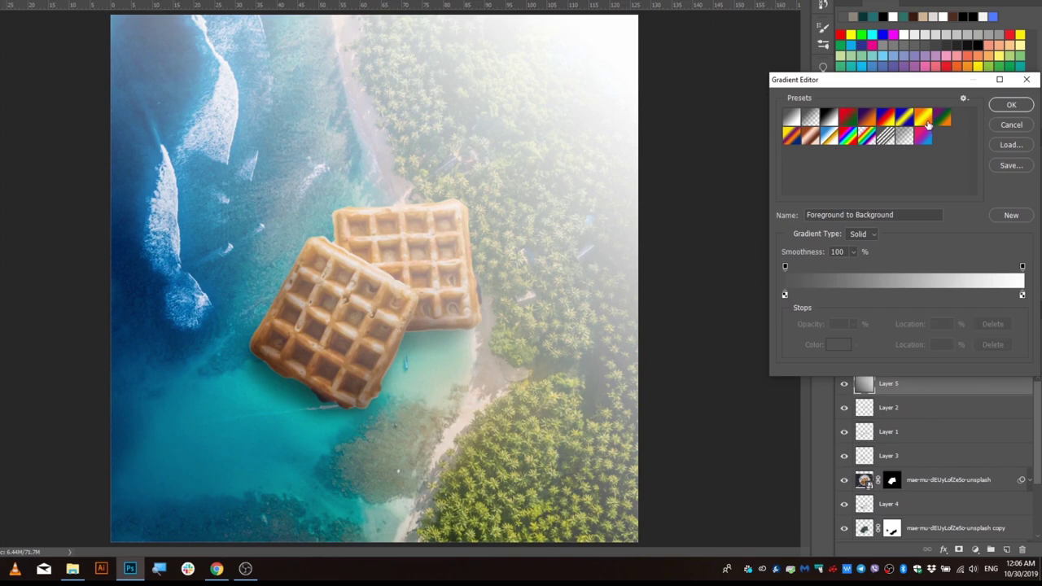
pyautogui.click(927, 122)
pyautogui.click(784, 296)
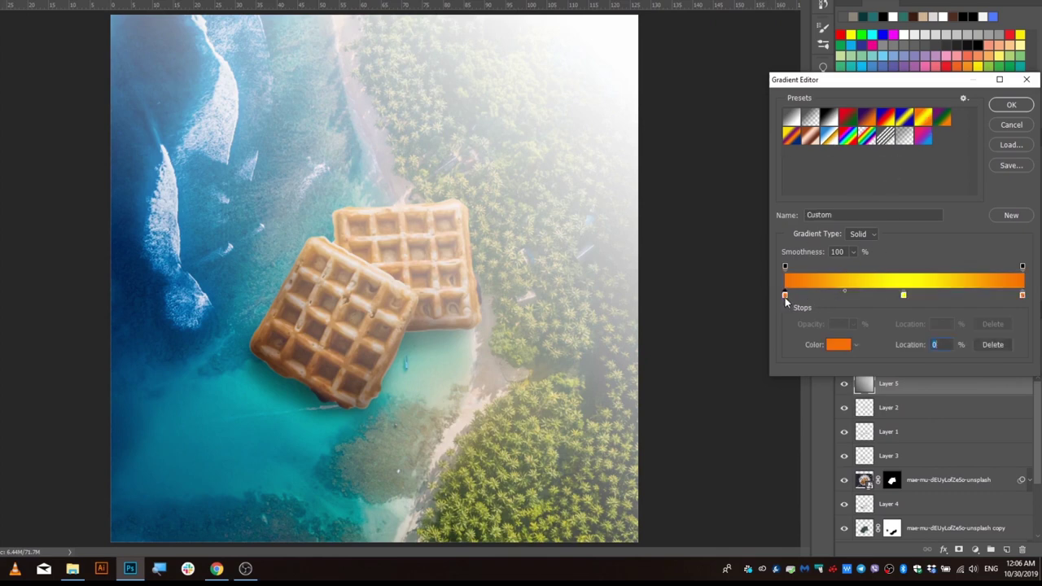
pyautogui.click(993, 345)
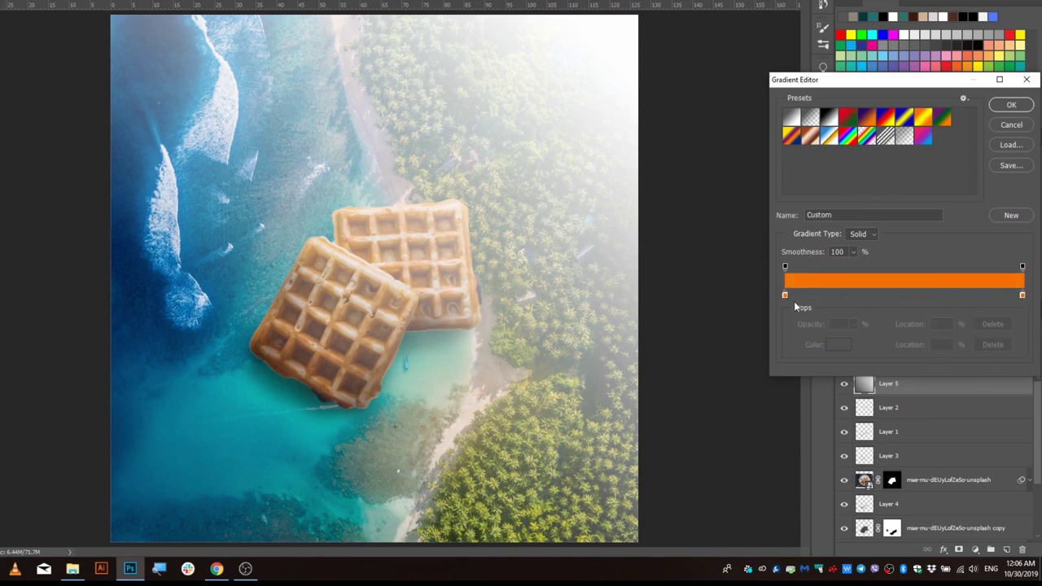
pyautogui.doubleClick(785, 295)
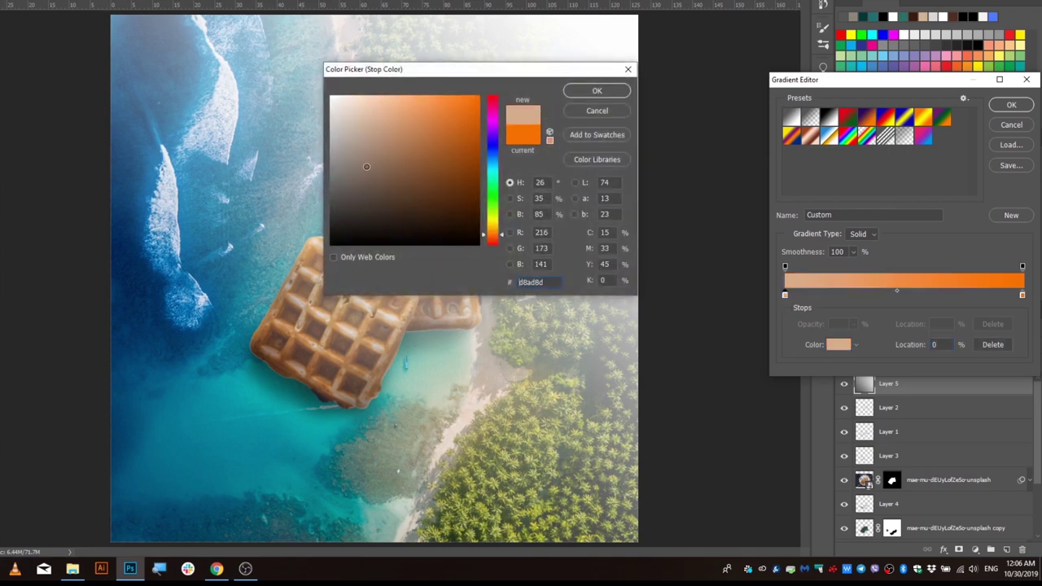
pyautogui.moveTo(368, 166); pyautogui.dragTo(346, 175)
pyautogui.click(597, 90)
pyautogui.doubleClick(1022, 294)
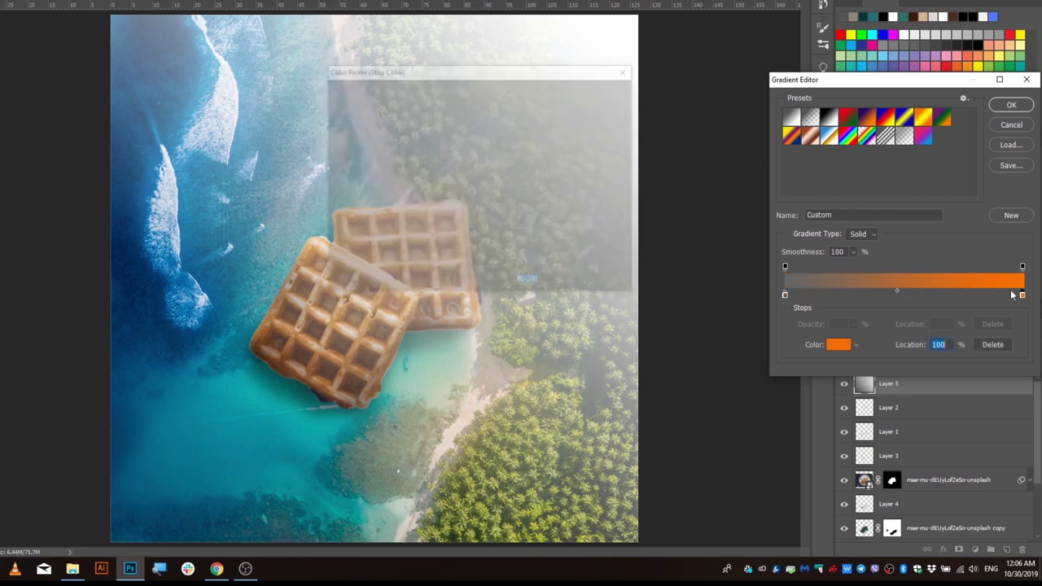
pyautogui.moveTo(440, 114); pyautogui.dragTo(393, 101)
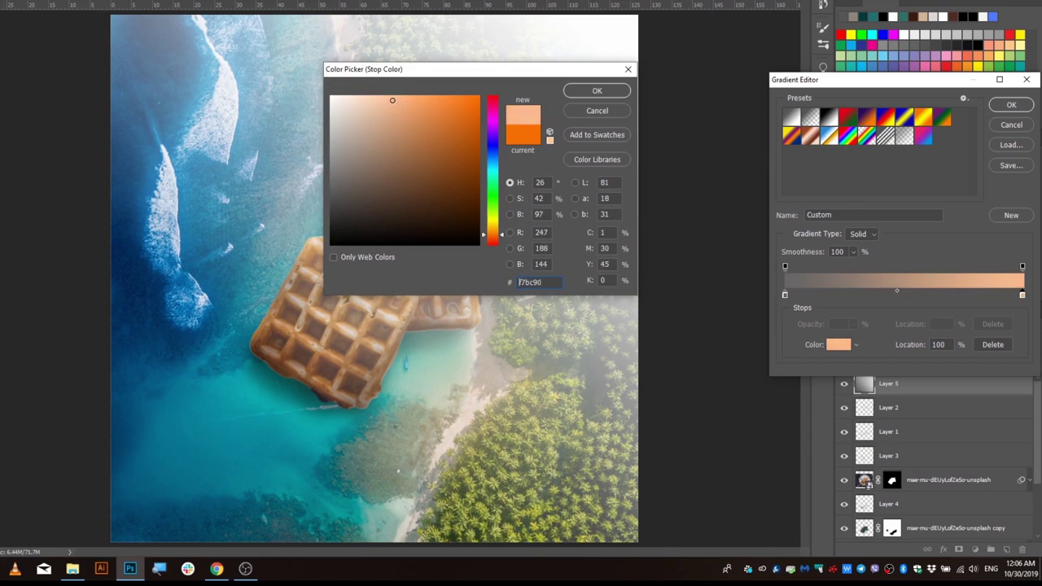
pyautogui.click(597, 90)
pyautogui.click(1010, 106)
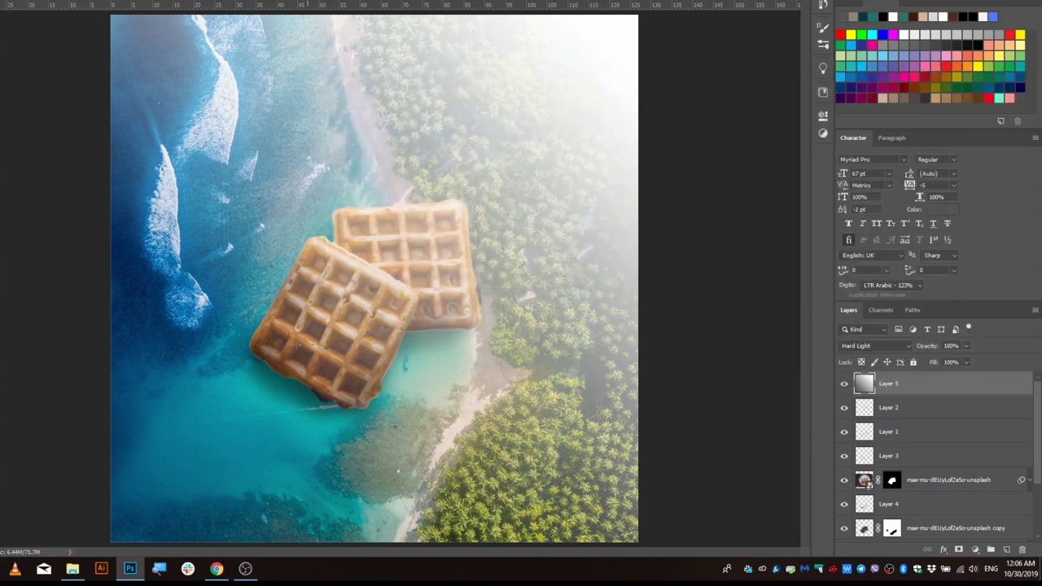
# - Undo the first orange fill and retune the gradient's right peach stop
pyautogui.moveTo(560, 75); pyautogui.dragTo(560, 73)
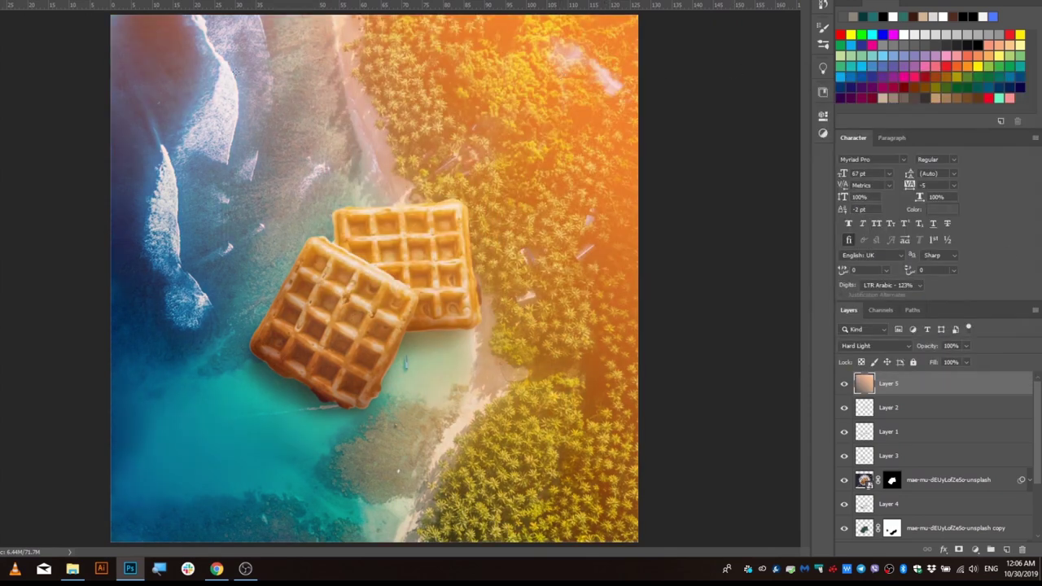
pyautogui.click(300, 3)
pyautogui.hotkey('ctrl', 'z')
pyautogui.doubleClick(1023, 295)
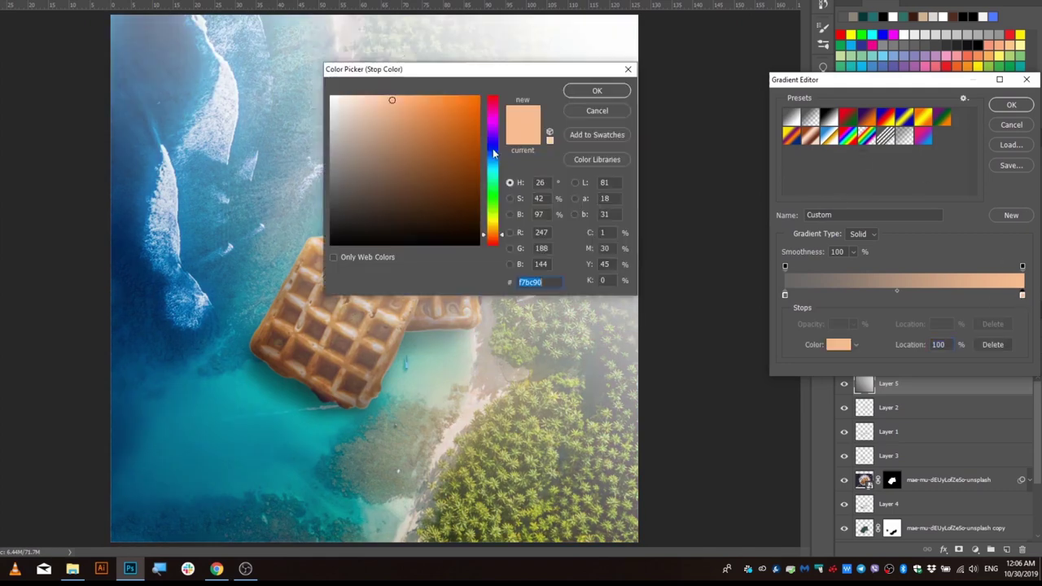
pyautogui.click(360, 93)
pyautogui.click(598, 88)
pyautogui.press('Return')
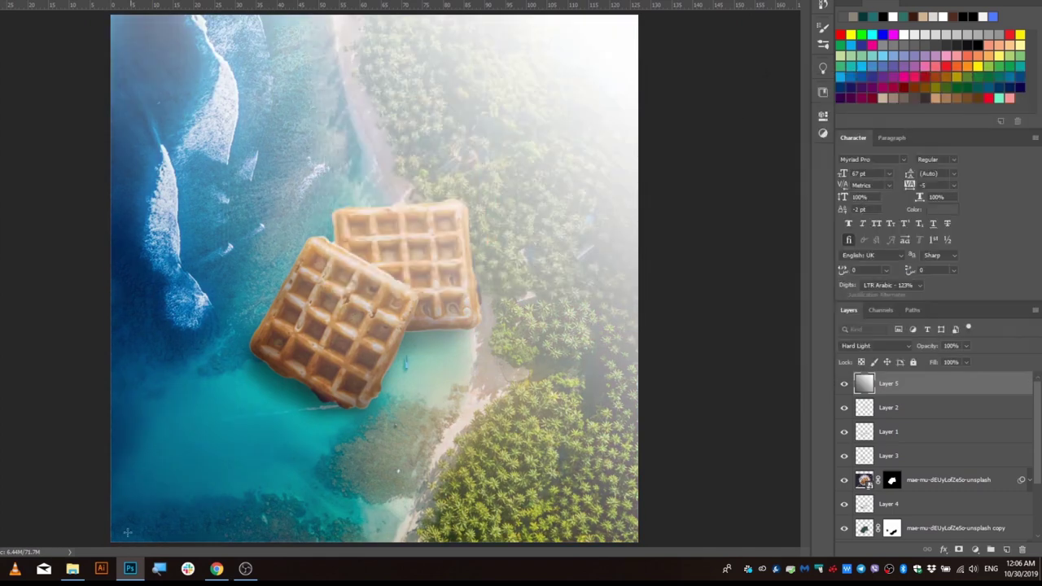
# - Draw the warm glow from the top-right corner on Layer 5 and blend it in Hard Light
pyautogui.moveTo(487, 66); pyautogui.dragTo(571, 34)
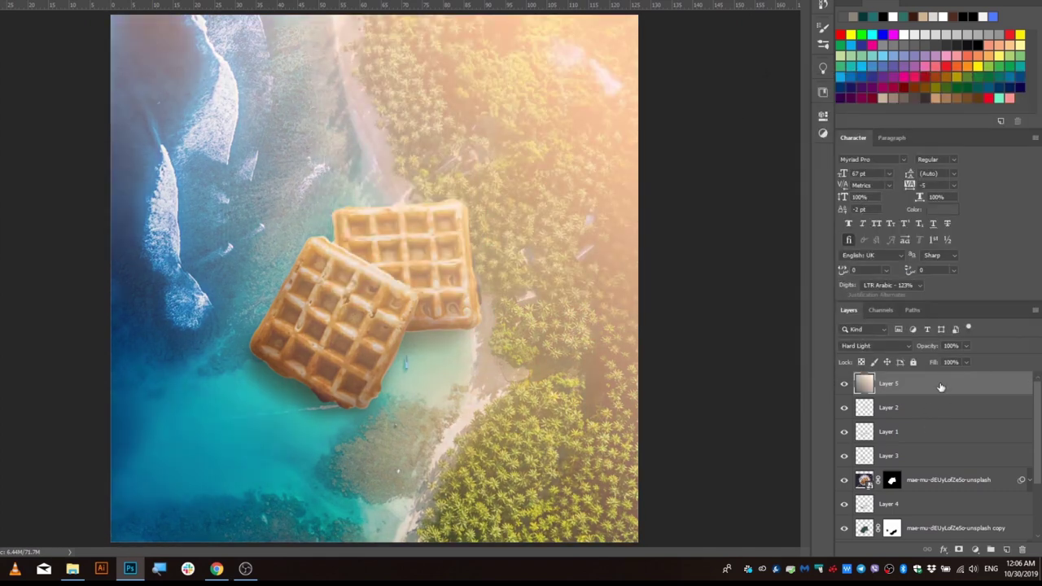
pyautogui.click(896, 346)
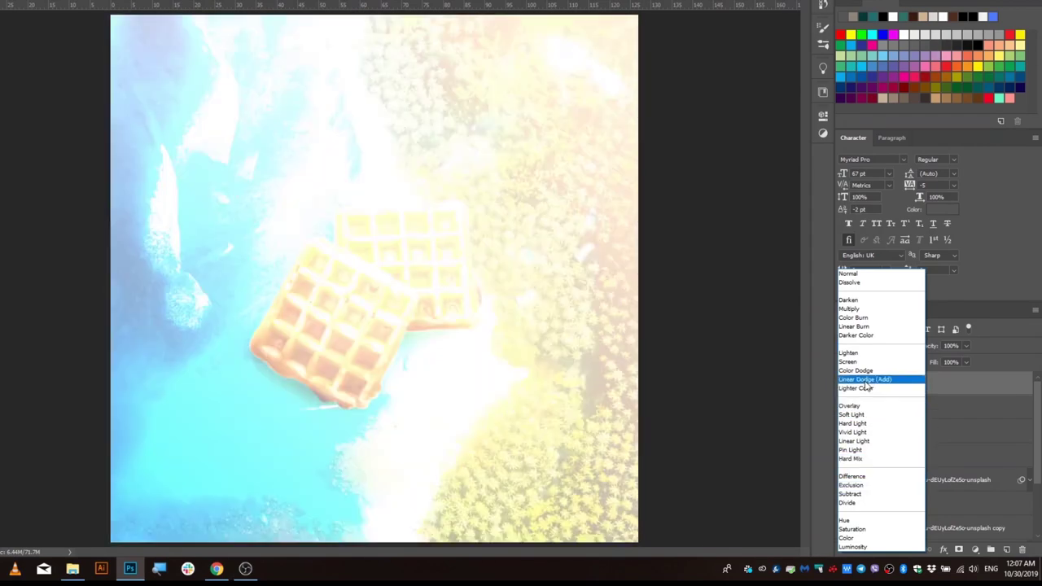
pyautogui.click(863, 424)
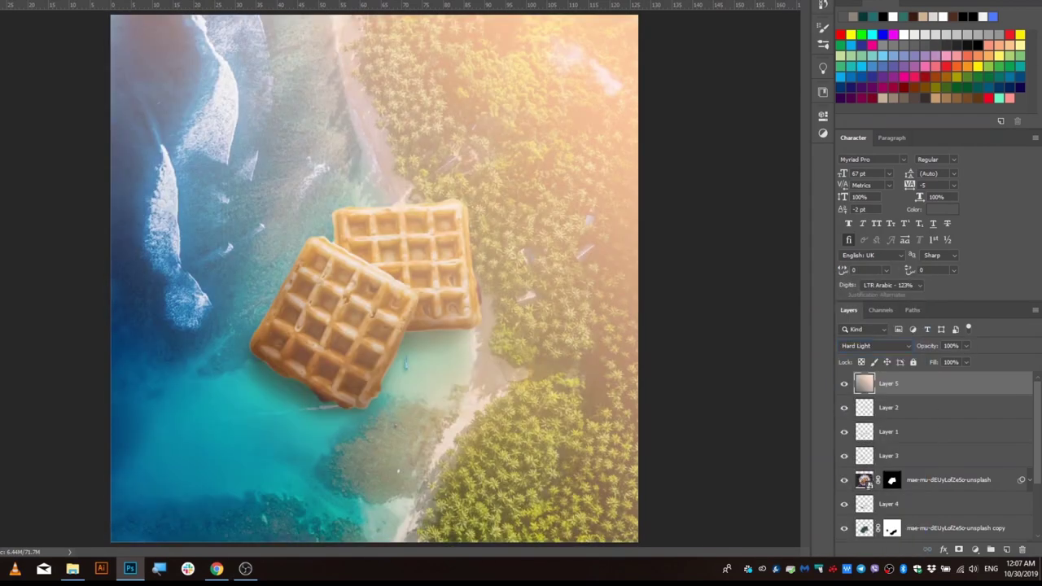
pyautogui.scroll(-2, 449, 392)
# - Outline the first sun-ray wedges from the top-right corner, fanning toward the left edge
pyautogui.moveTo(356, 140)
pyautogui.mouseDown()
pyautogui.moveTo(495, 77)
pyautogui.moveTo(217, 85)
pyautogui.mouseUp()
pyautogui.click(113, 79)
pyautogui.click(541, 73)
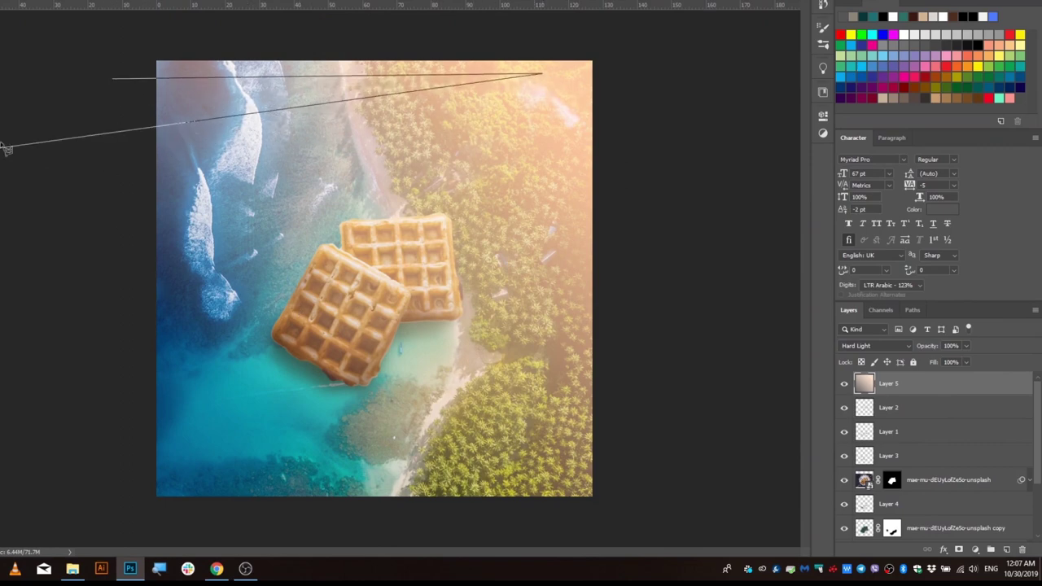
pyautogui.click(37, 163)
pyautogui.click(64, 264)
pyautogui.click(541, 75)
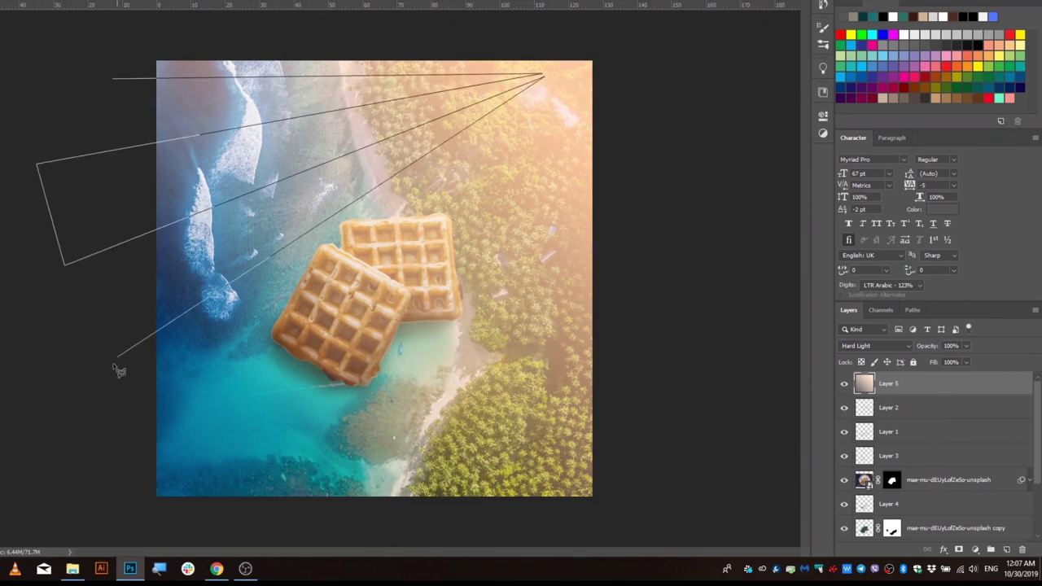
pyautogui.click(45, 362)
pyautogui.click(59, 495)
# - Add rays reaching the bottom edge and along the top, then nudge the selection up-right
pyautogui.click(547, 79)
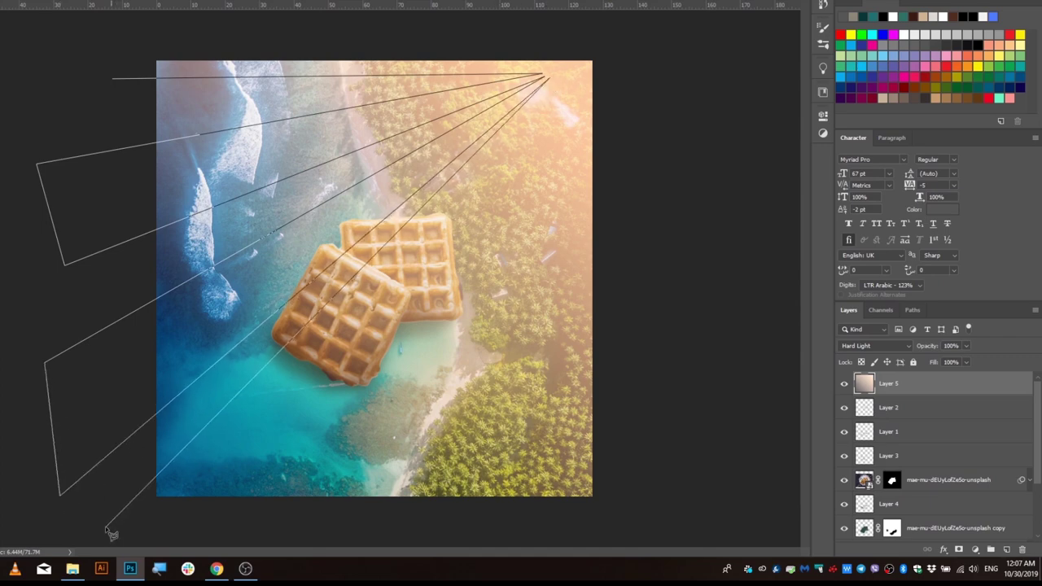
pyautogui.click(279, 529)
pyautogui.click(554, 81)
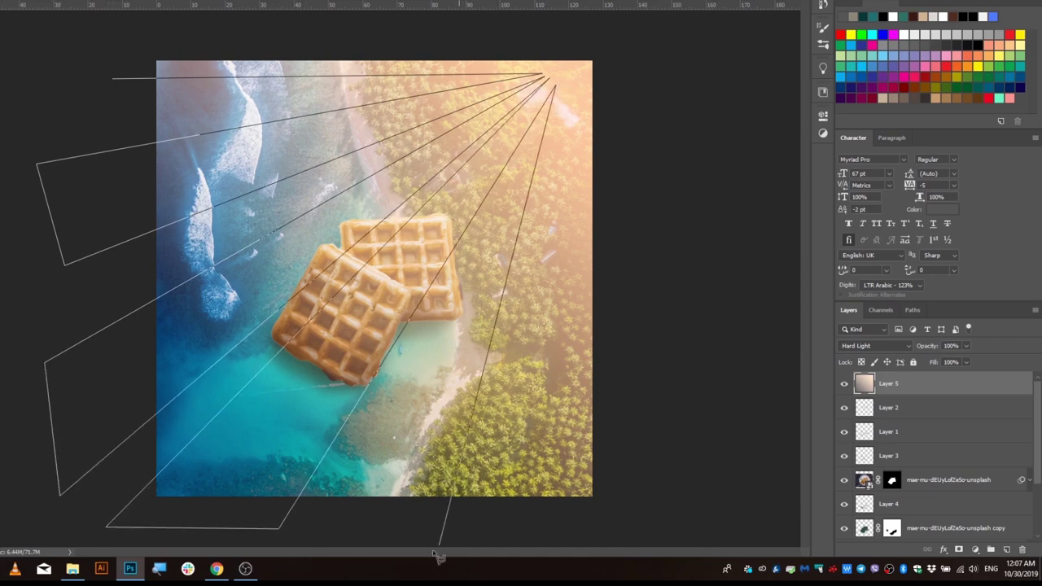
pyautogui.click(406, 529)
pyautogui.click(511, 525)
pyautogui.click(560, 83)
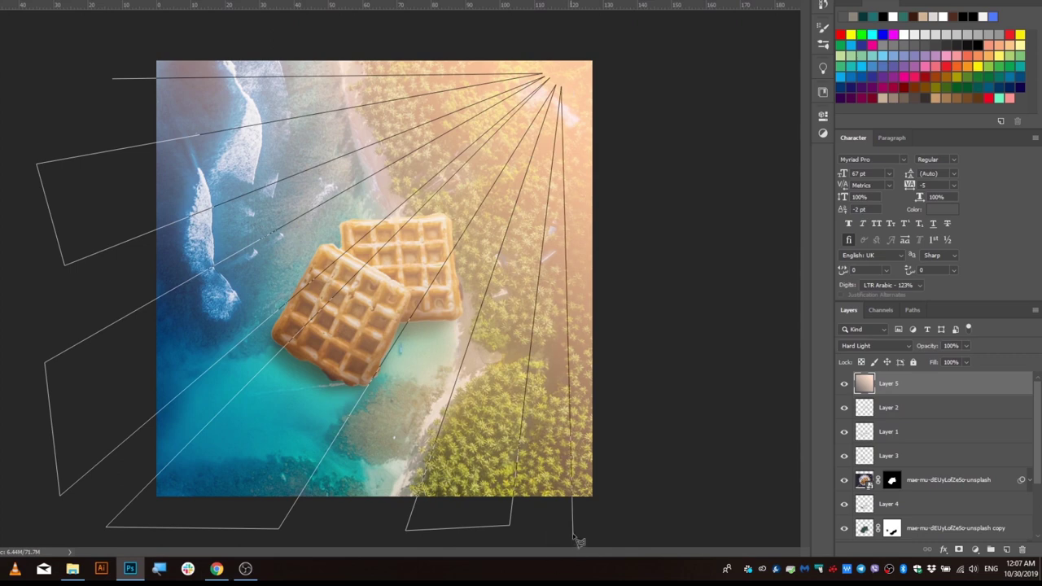
pyautogui.click(568, 85)
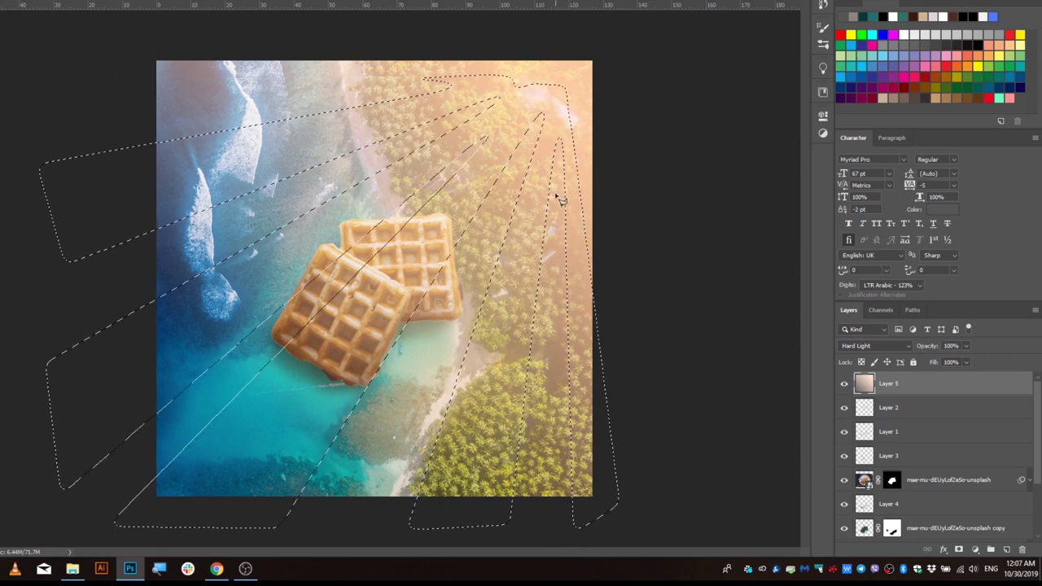
pyautogui.click(40, 53)
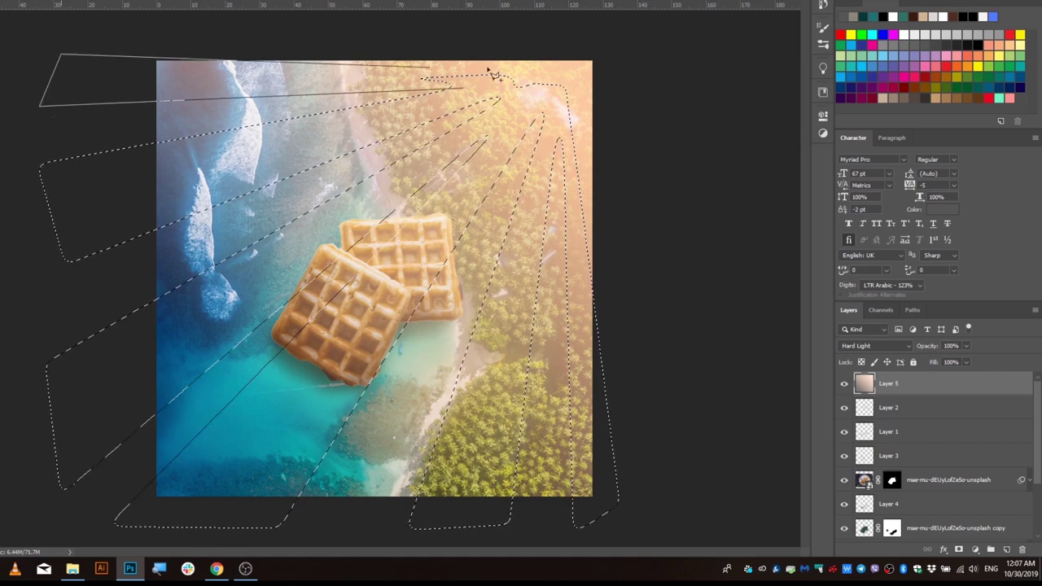
pyautogui.click(499, 77)
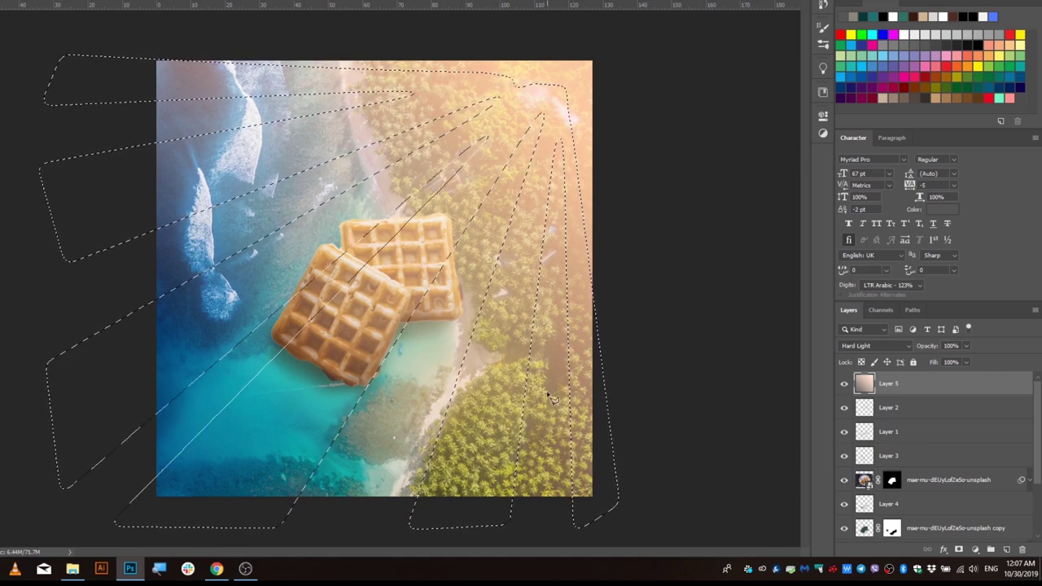
pyautogui.moveTo(541, 110); pyautogui.dragTo(560, 104)
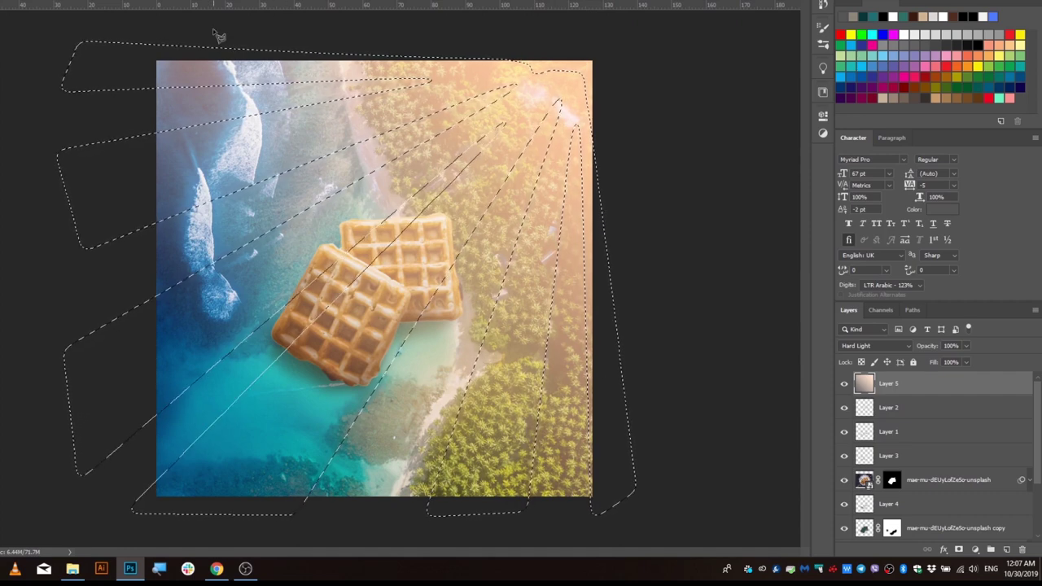
pyautogui.hotkey('ctrl', 'alt', 'r')
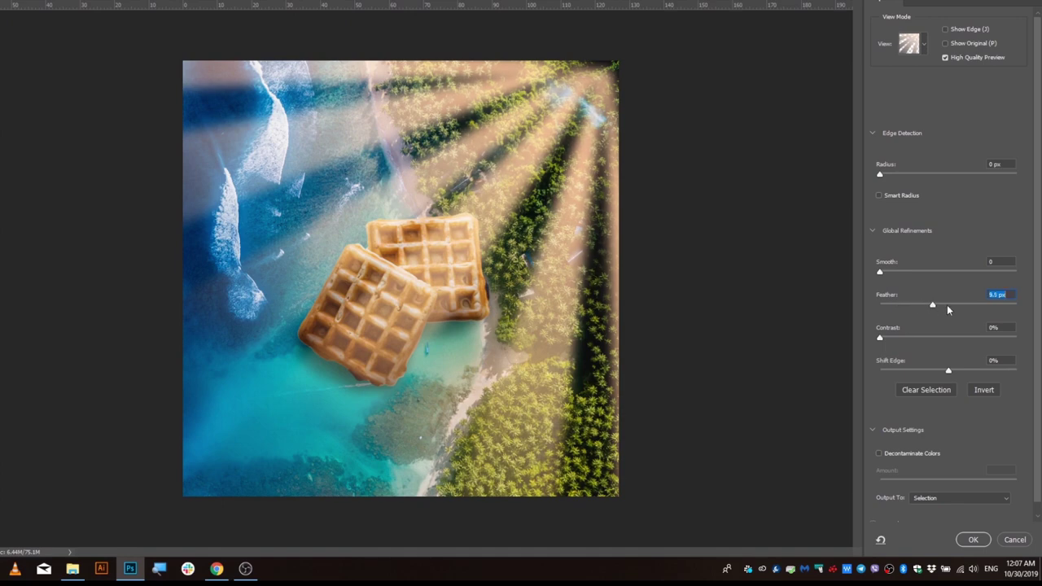
# - Feather the rays 24.6 px, delete them from Layer 5's glow, and add a new Layer 6
pyautogui.moveTo(948, 310)
pyautogui.mouseDown()
pyautogui.moveTo(939, 310)
pyautogui.moveTo(957, 313)
pyautogui.mouseUp()
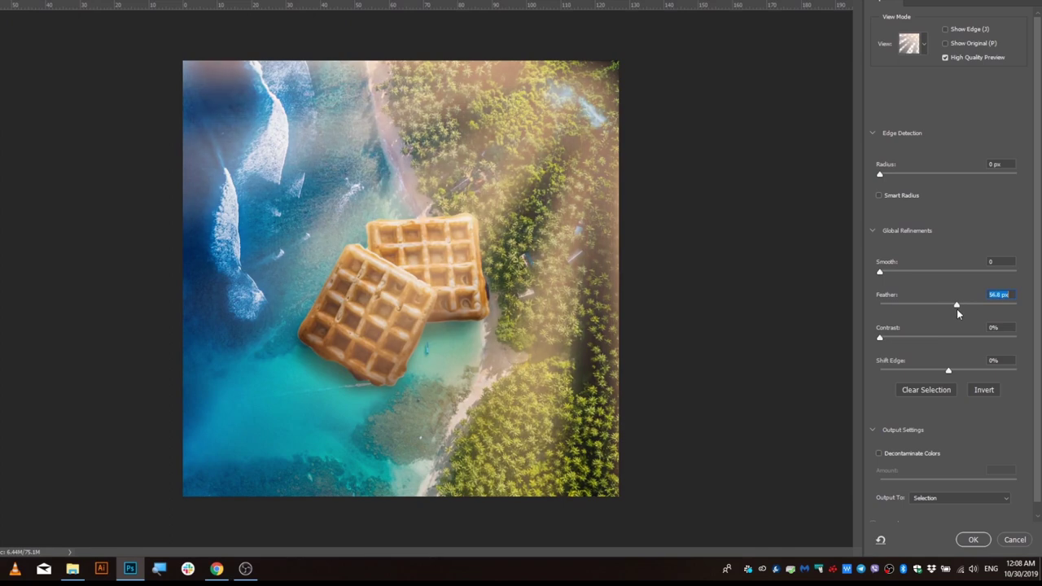
pyautogui.click(974, 540)
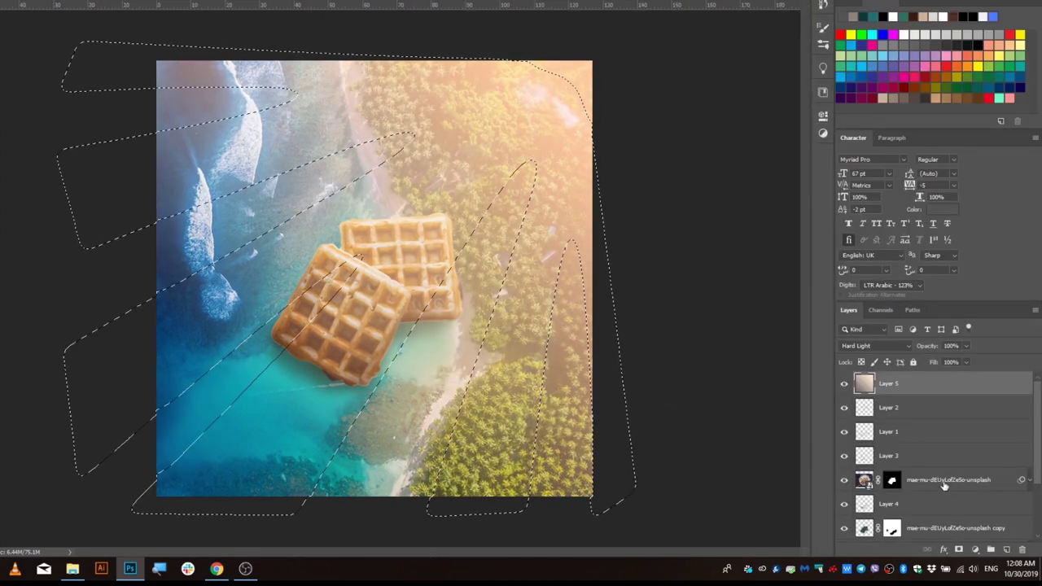
pyautogui.press('Delete')
pyautogui.scroll(1, 631, 444)
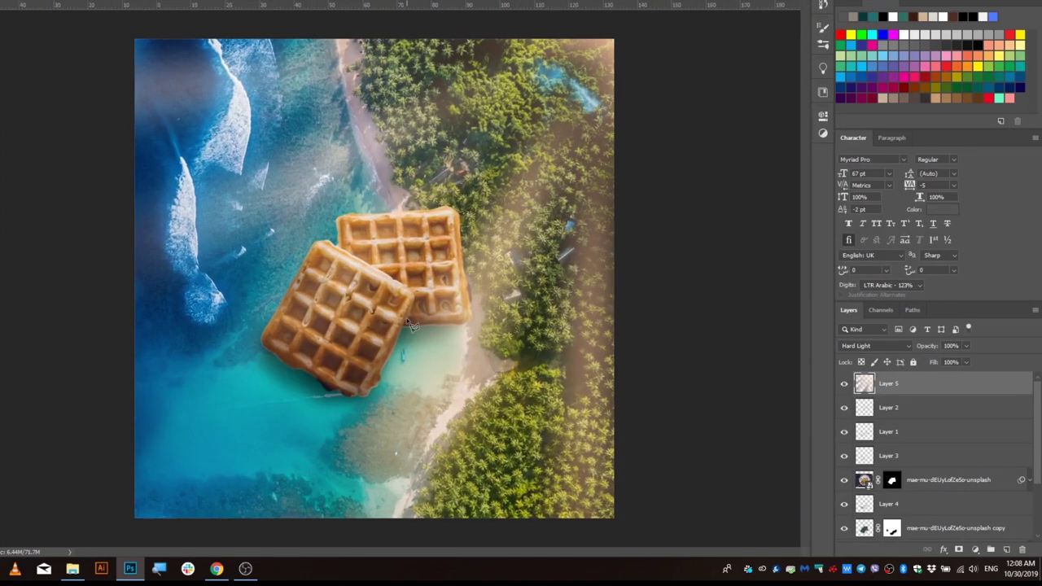
pyautogui.click(1006, 552)
pyautogui.scroll(-2, 375, 278)
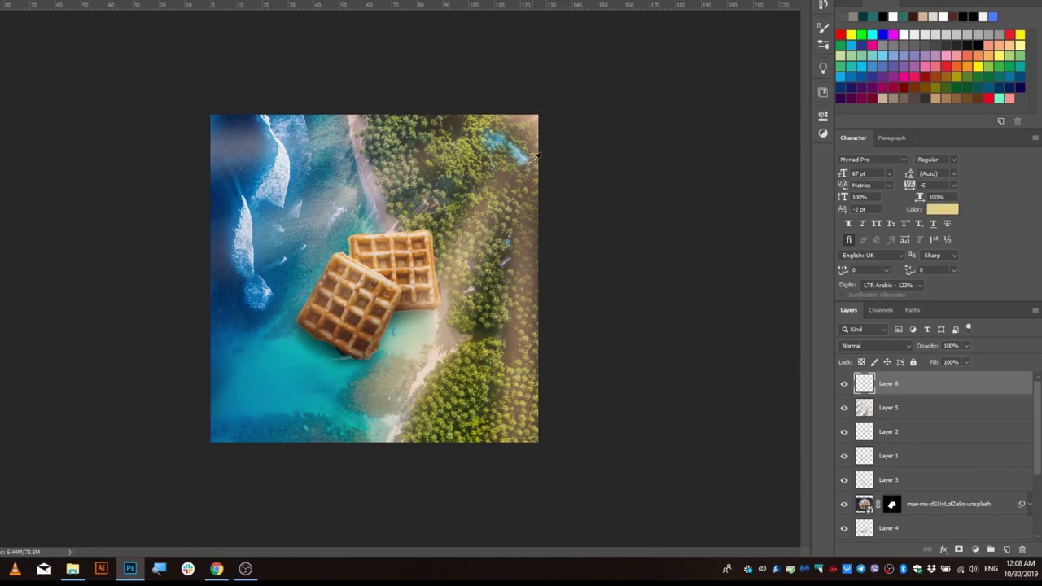
# - Paint a large soft #f8ecba cream glow over the upper right of Layer 6
pyautogui.click(368, 100)
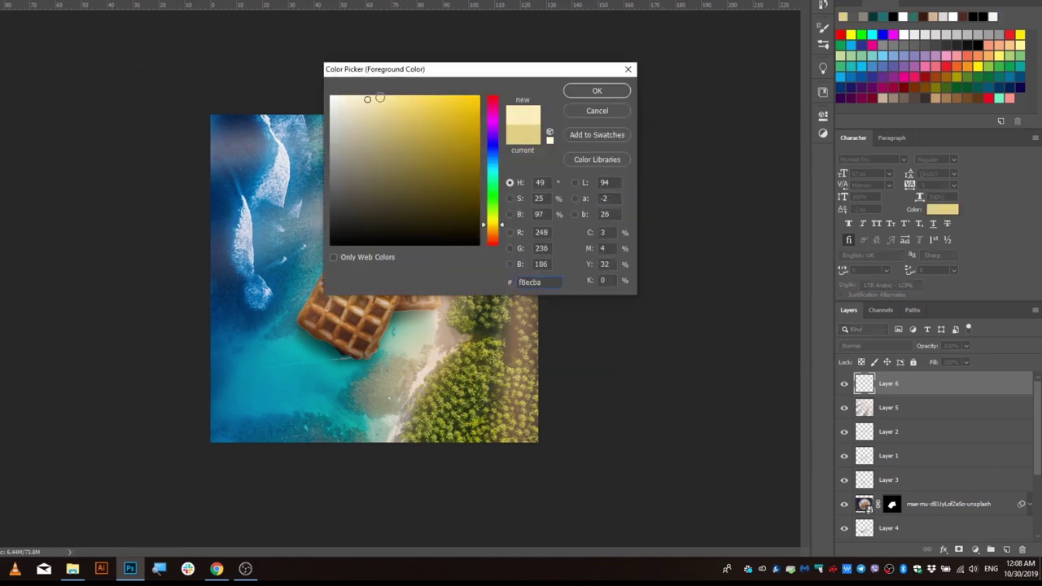
pyautogui.click(597, 91)
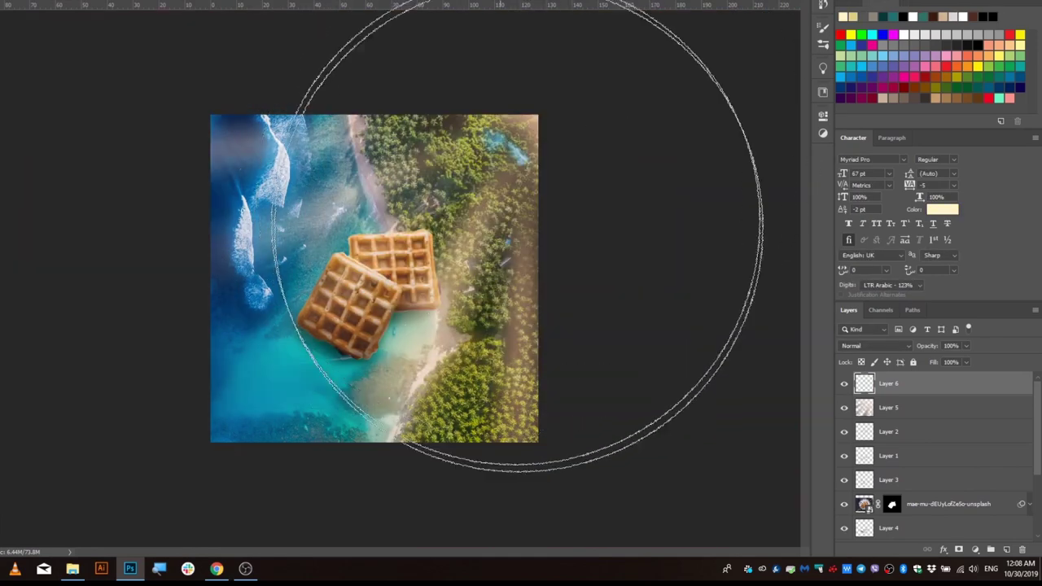
pyautogui.click(538, 302)
pyautogui.scroll(1, 379, 282)
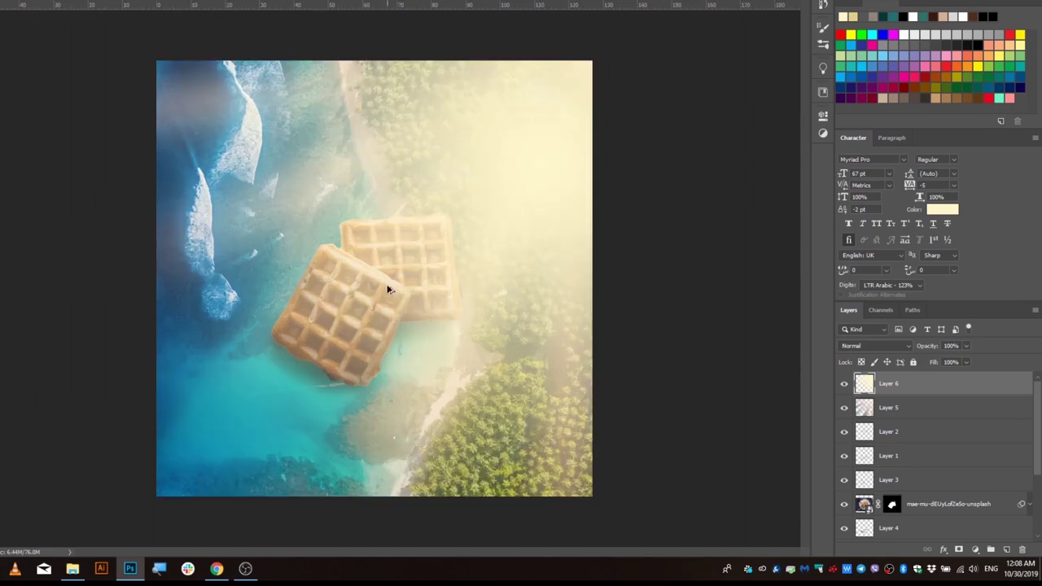
# - Blend Layer 6 in Hard Light at 51% opacity, comparing with the orange rays toggled
pyautogui.click(883, 346)
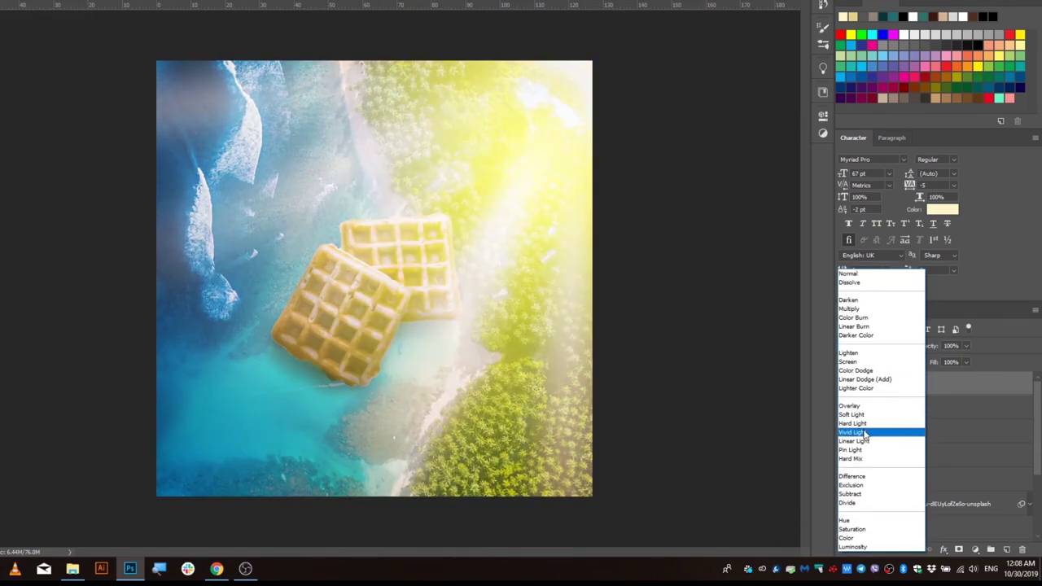
pyautogui.click(868, 416)
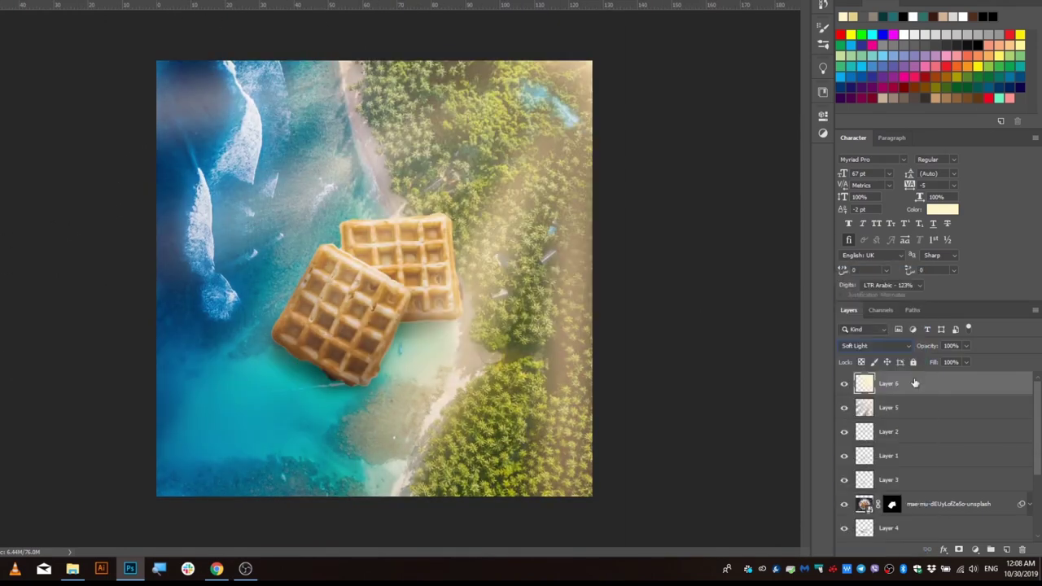
pyautogui.click(883, 348)
pyautogui.click(868, 424)
pyautogui.click(966, 346)
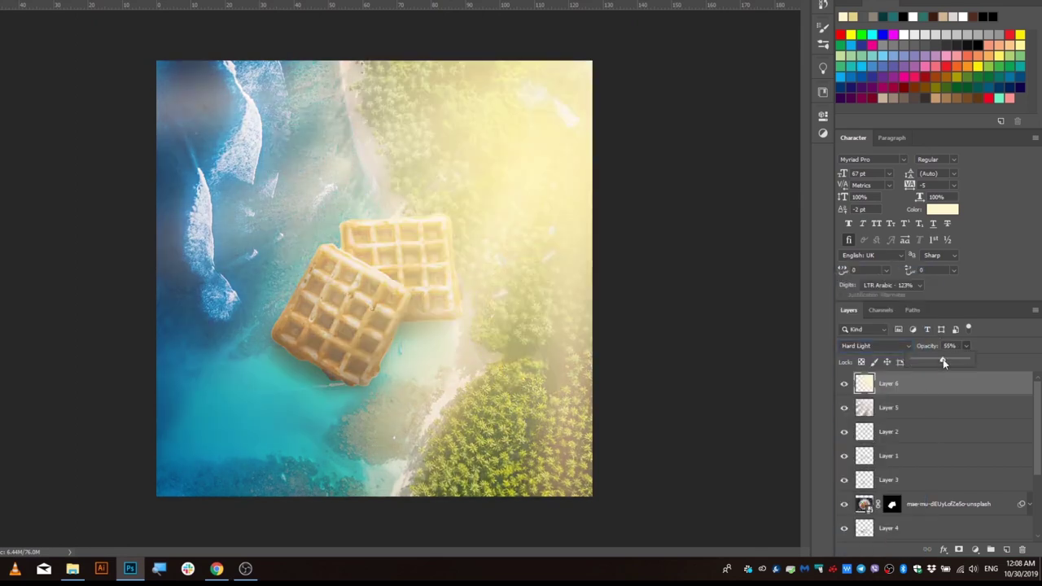
pyautogui.moveTo(942, 362); pyautogui.dragTo(935, 360)
pyautogui.moveTo(488, 326); pyautogui.dragTo(512, 360)
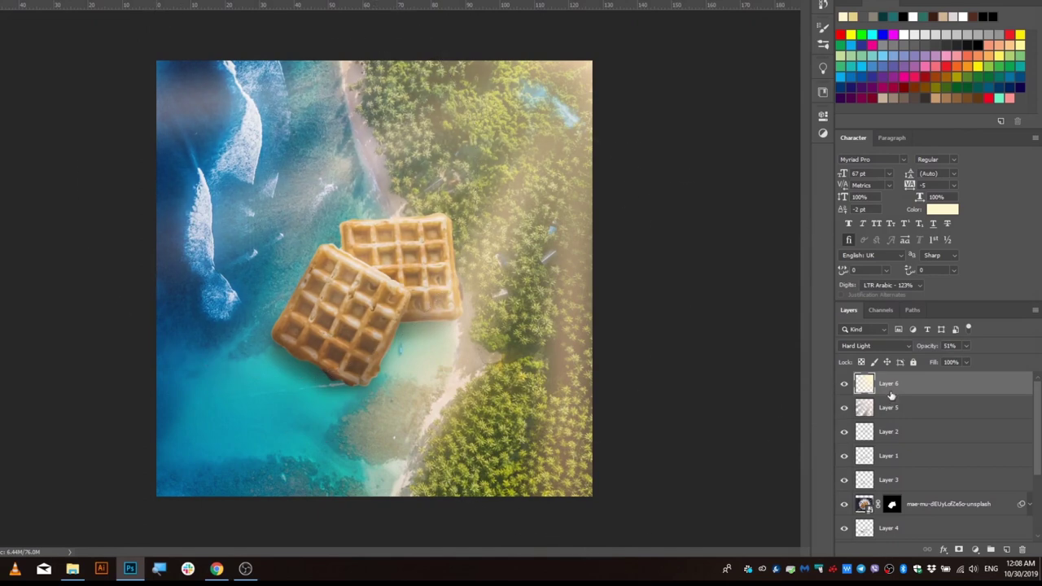
pyautogui.click(844, 408)
pyautogui.click(844, 408)
# - Set Layer 5's orange rays to Linear Light at 43% opacity and toggle visibility to compare
pyautogui.click(889, 407)
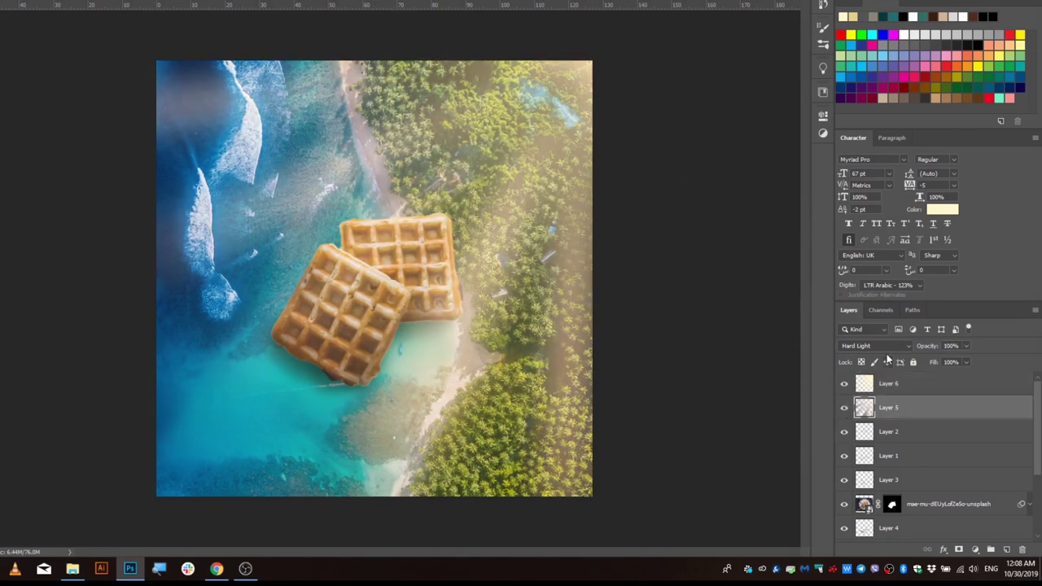
pyautogui.click(875, 346)
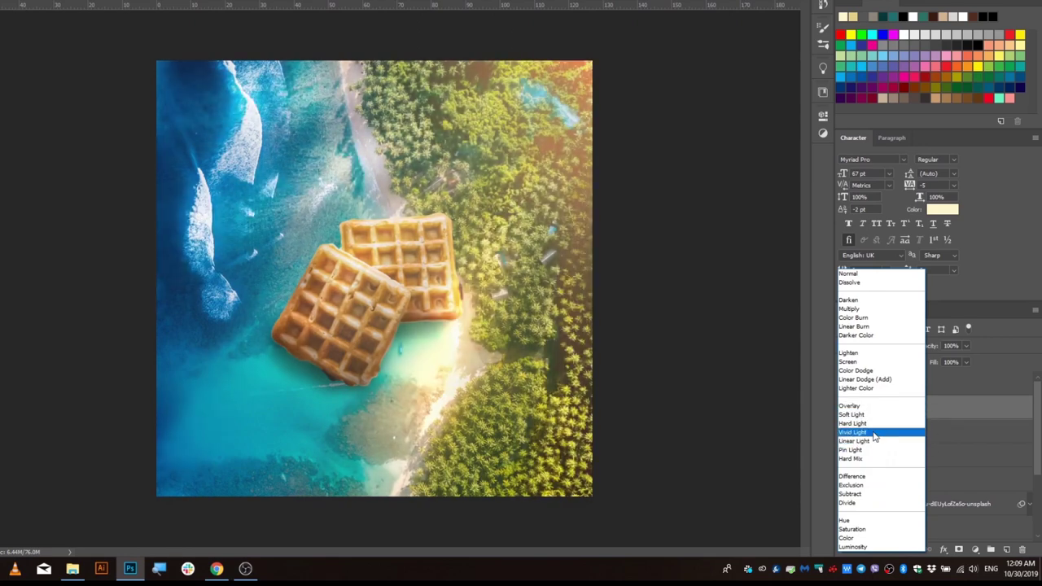
pyautogui.click(876, 442)
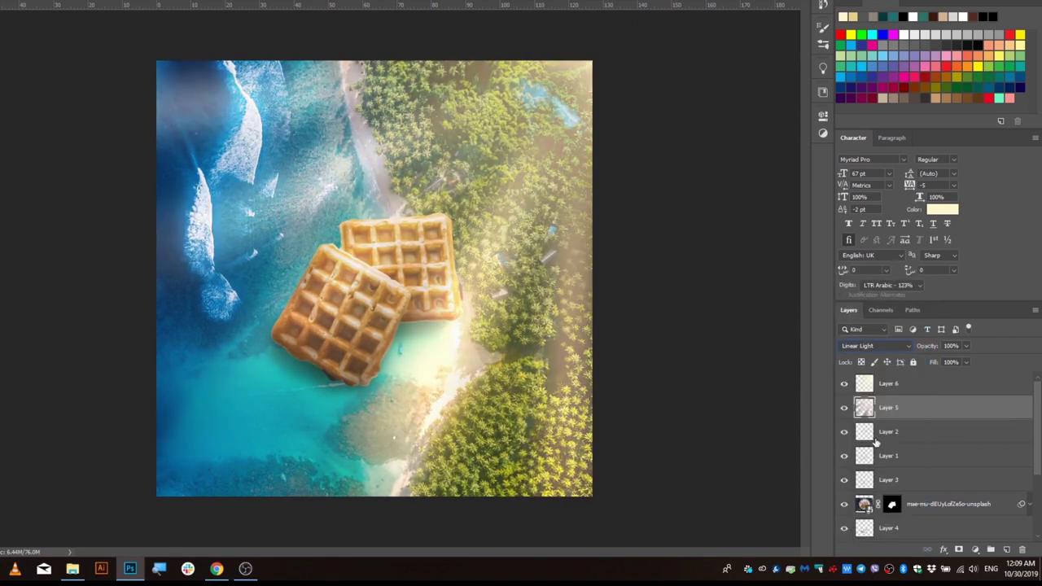
pyautogui.moveTo(946, 364)
pyautogui.mouseDown()
pyautogui.moveTo(917, 368)
pyautogui.moveTo(927, 375)
pyautogui.mouseUp()
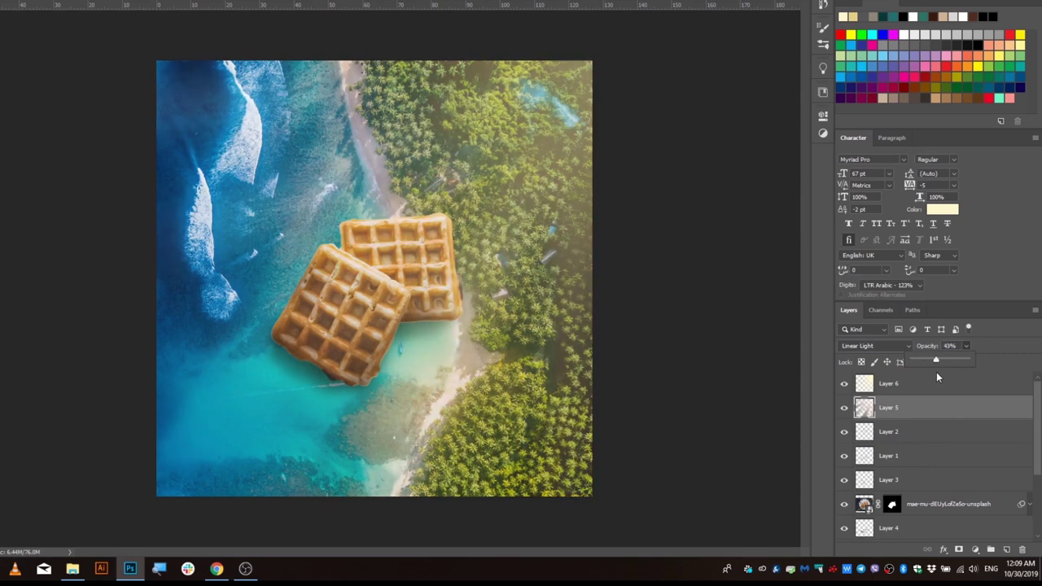
pyautogui.click(936, 383)
pyautogui.click(844, 383)
pyautogui.click(844, 384)
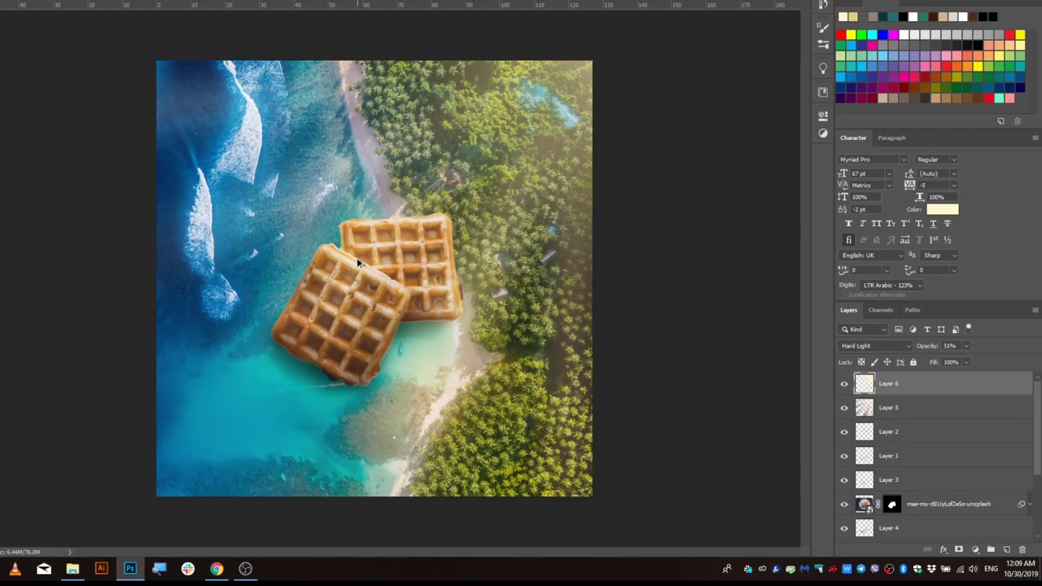
# - Toggle the shadow copy, Layer 1, Layer 3 and Layer 2 on and off to compare their effects
pyautogui.scroll(2, 358, 263)
pyautogui.scroll(5, 362, 372)
pyautogui.scroll(5, 507, 307)
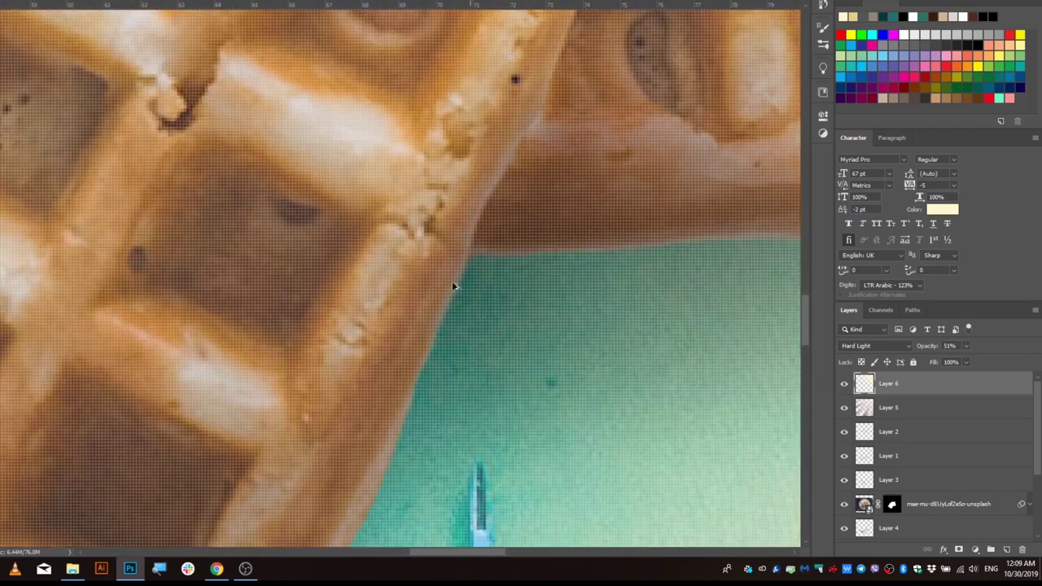
pyautogui.scroll(-4, 453, 284)
pyautogui.scroll(3, 440, 269)
pyautogui.scroll(2, 428, 256)
pyautogui.scroll(-4, 474, 200)
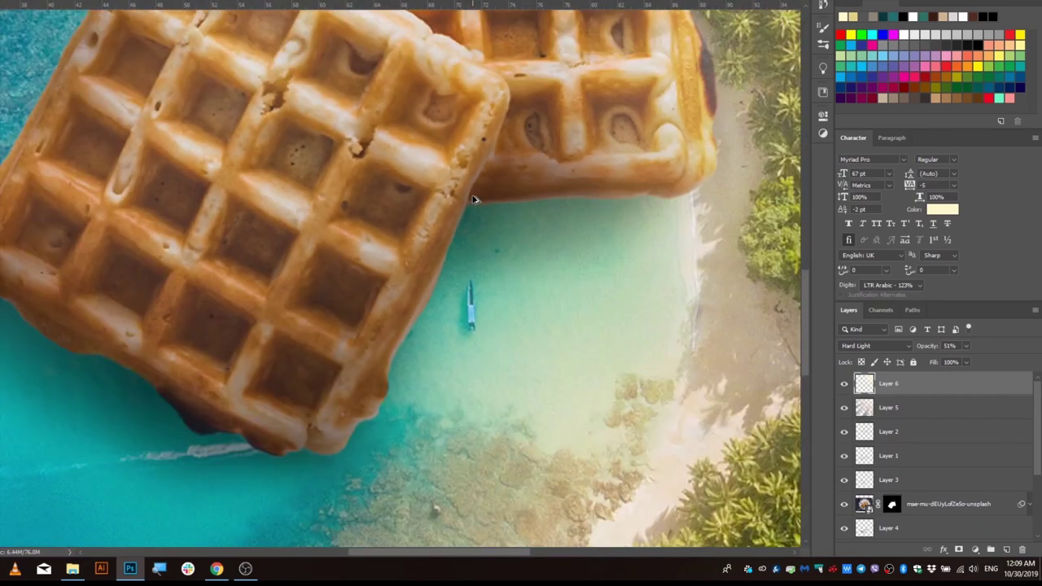
pyautogui.scroll(-1, 473, 200)
pyautogui.scroll(2, 468, 202)
pyautogui.scroll(-2, 461, 207)
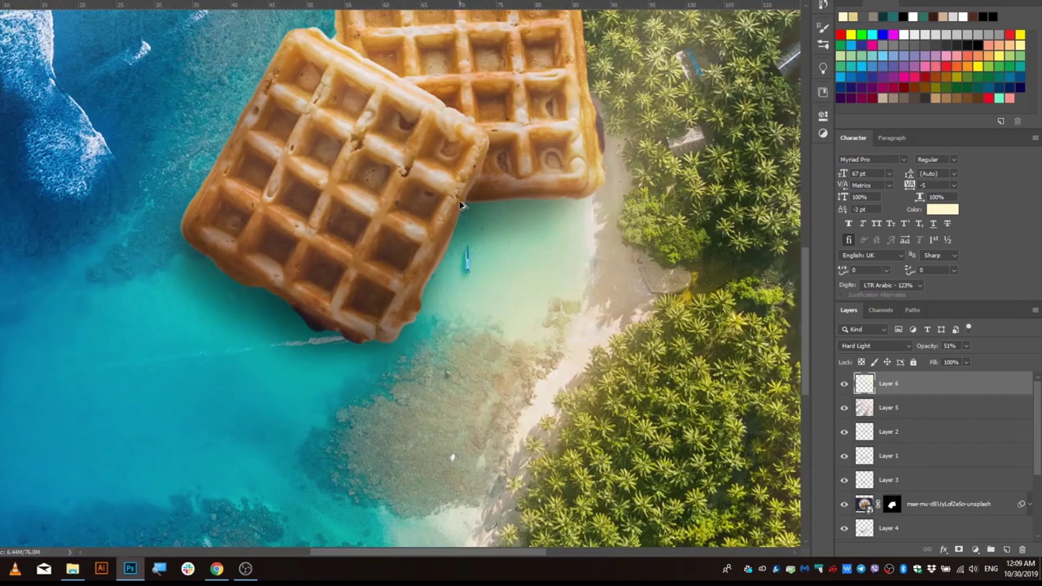
pyautogui.scroll(1, 463, 203)
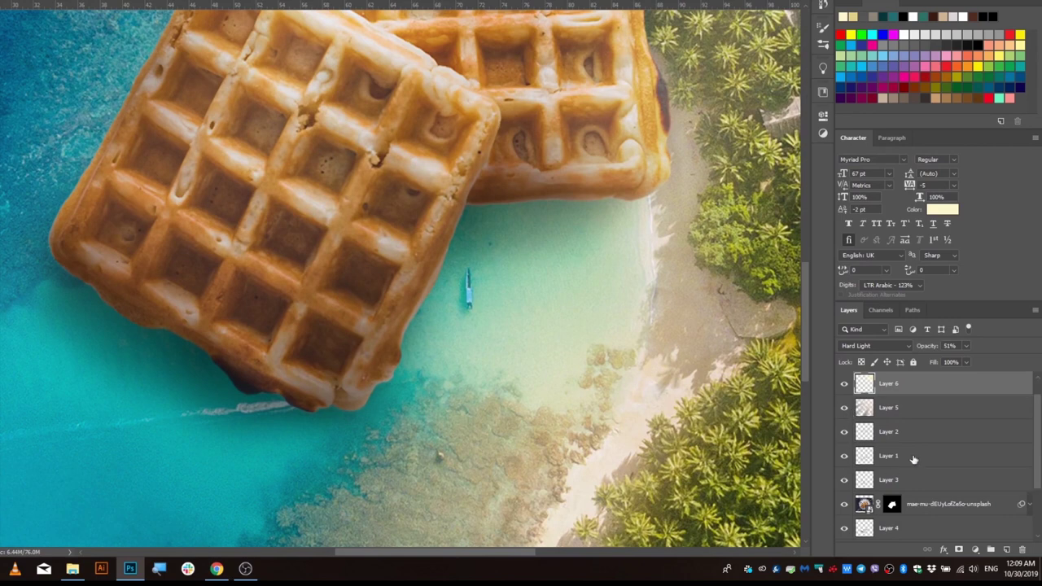
pyautogui.scroll(-3, 913, 460)
pyautogui.click(844, 449)
pyautogui.click(844, 449)
pyautogui.click(844, 449)
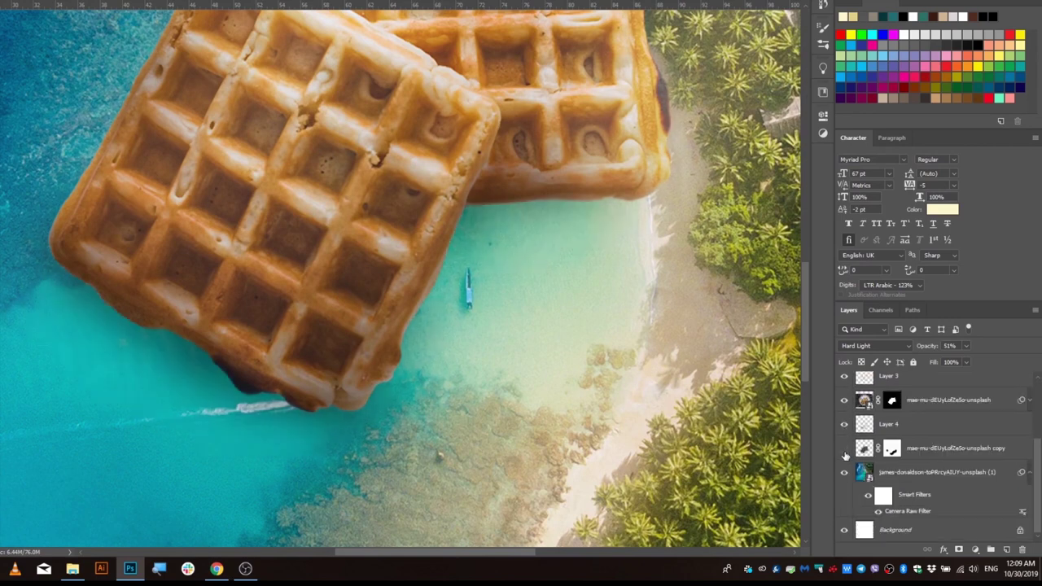
pyautogui.click(844, 449)
pyautogui.scroll(3, 880, 444)
pyautogui.click(844, 456)
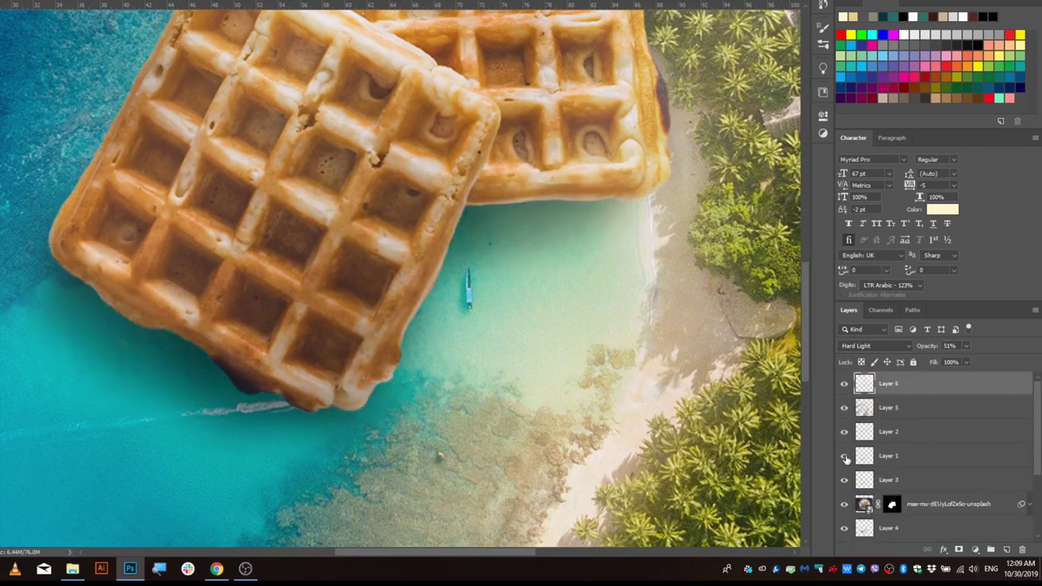
pyautogui.click(844, 456)
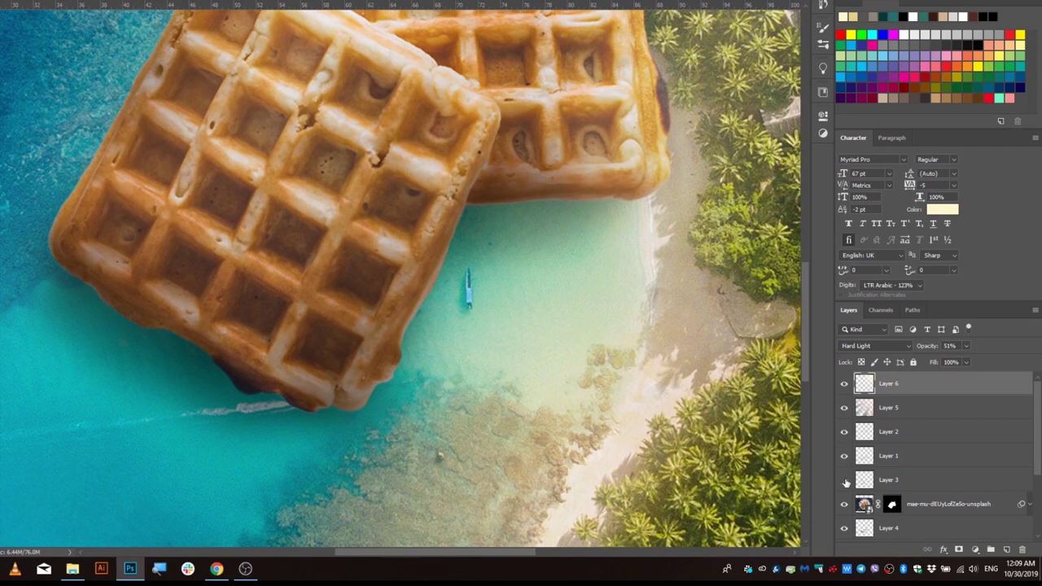
pyautogui.click(845, 480)
pyautogui.click(844, 480)
pyautogui.click(844, 431)
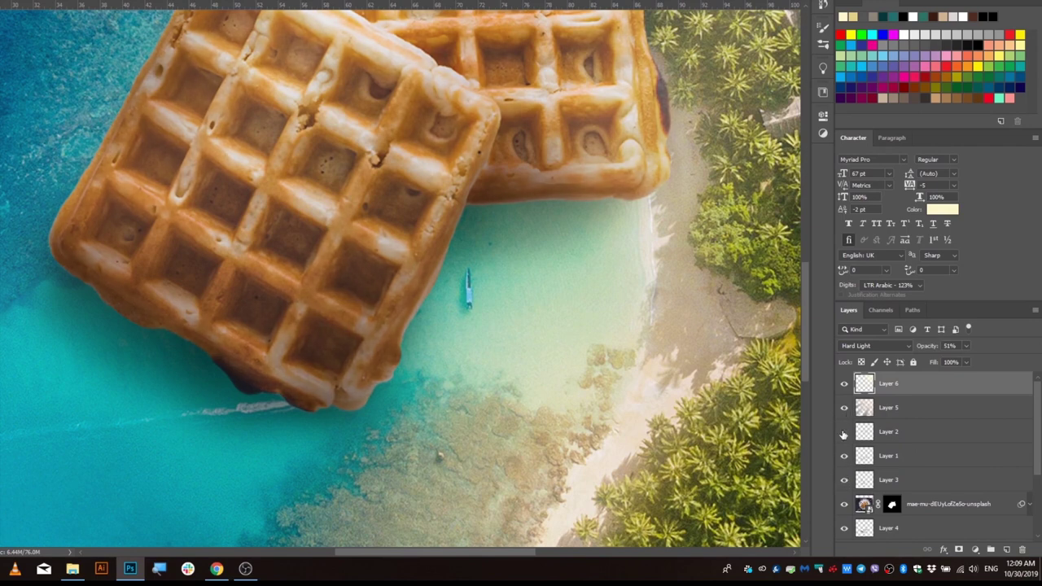
pyautogui.click(844, 432)
# - Hide Layers 6 and 5, select Layer 1, and set a soft brush around 75 px
pyautogui.click(844, 456)
pyautogui.click(844, 456)
pyautogui.click(888, 456)
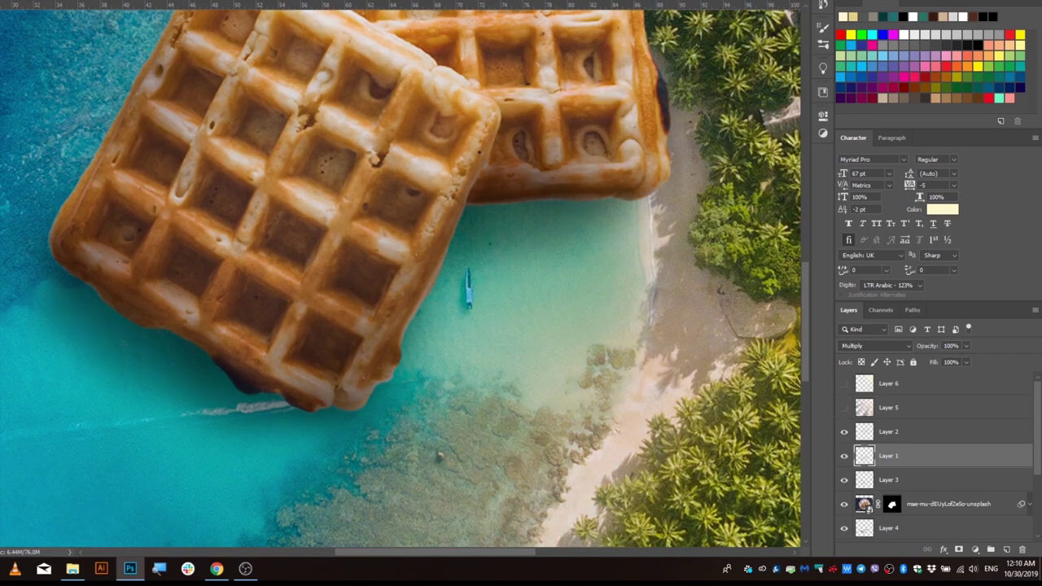
pyautogui.moveTo(439, 250); pyautogui.dragTo(482, 253)
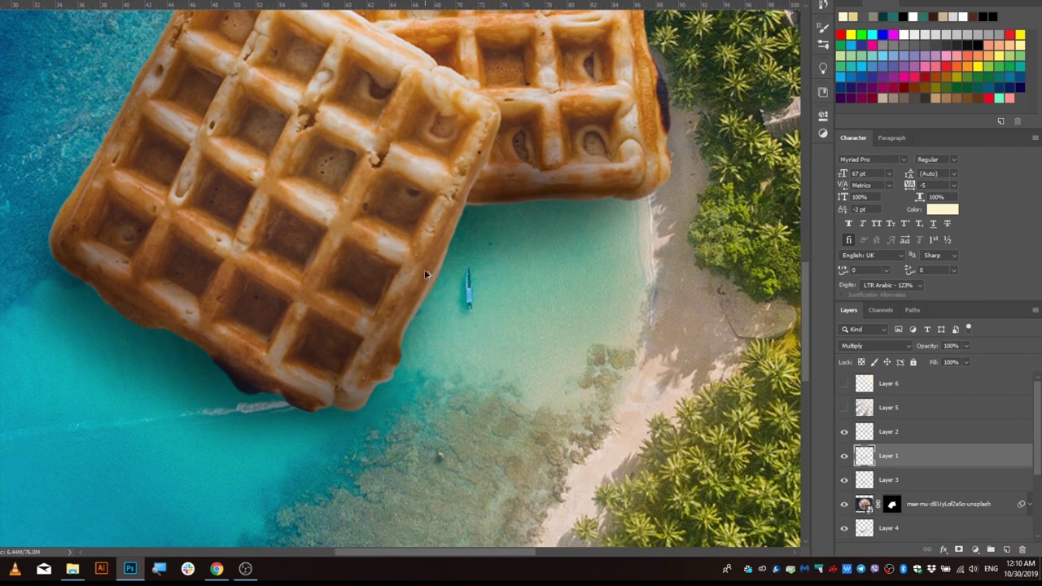
pyautogui.moveTo(465, 151); pyautogui.dragTo(472, 147)
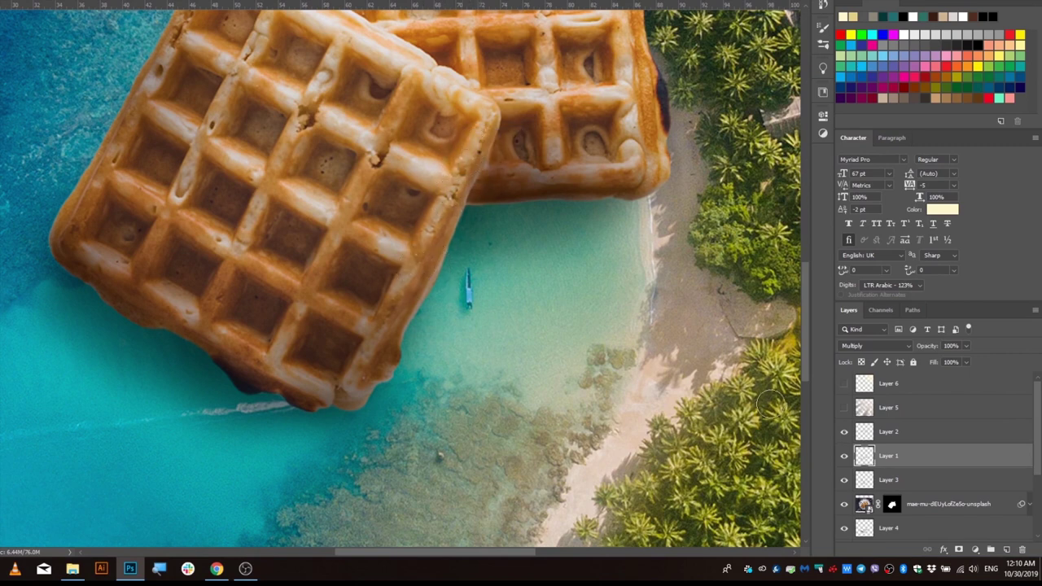
pyautogui.scroll(-1, 909, 475)
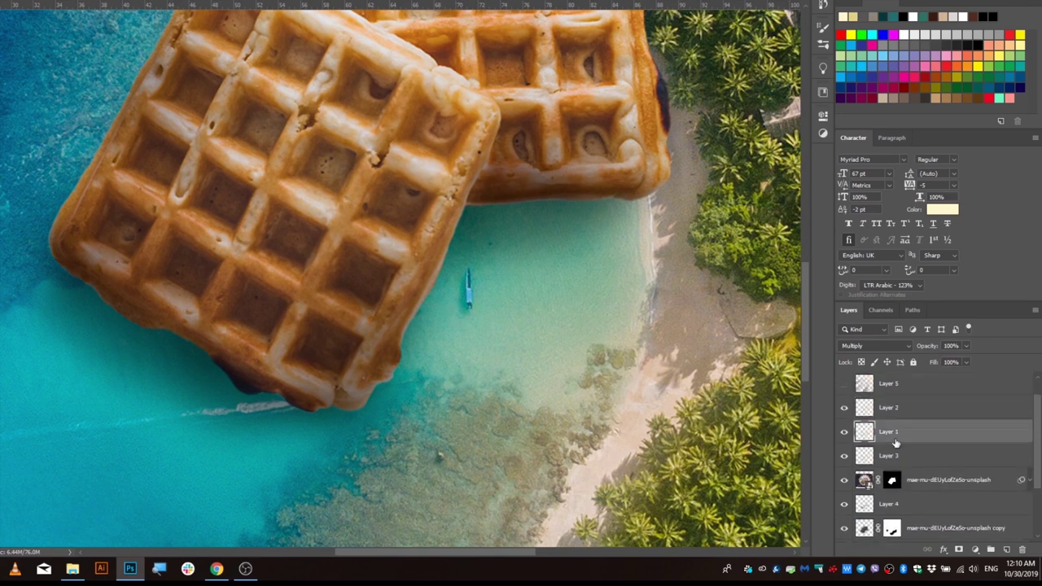
# - Select Overlay Layer 2 at 54%, size a soft brush to about 73 px, and load the waffle selection
pyautogui.click(887, 407)
pyautogui.press('5')
pyautogui.press('4')
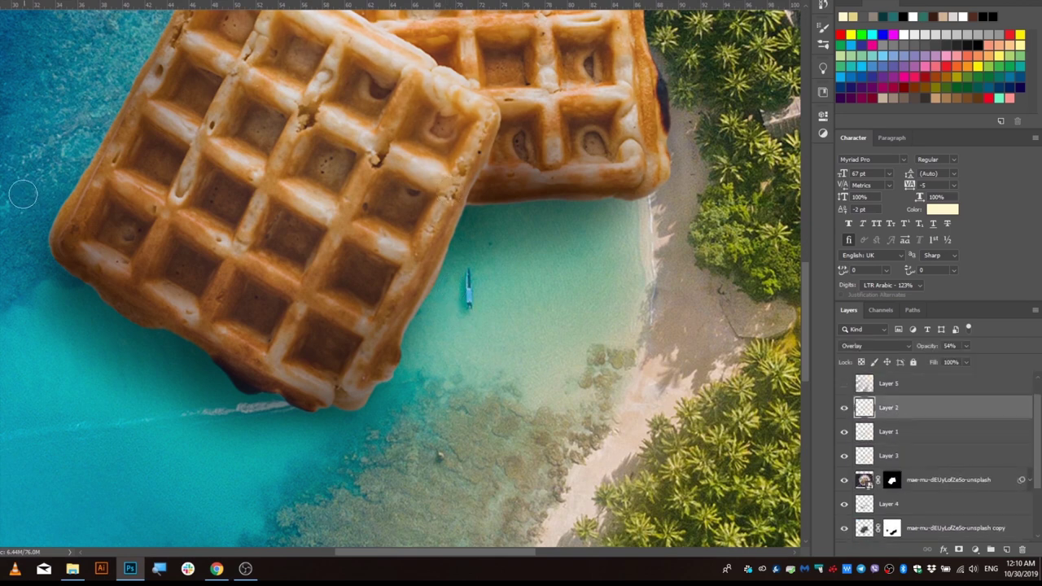
pyautogui.moveTo(496, 202); pyautogui.dragTo(484, 202)
pyautogui.click(900, 427)
pyautogui.click(883, 410)
pyautogui.keyDown('alt'); pyautogui.rightClick(411, 210); pyautogui.keyUp('alt')
pyautogui.hotkey('ctrl', 'shift', 'd')
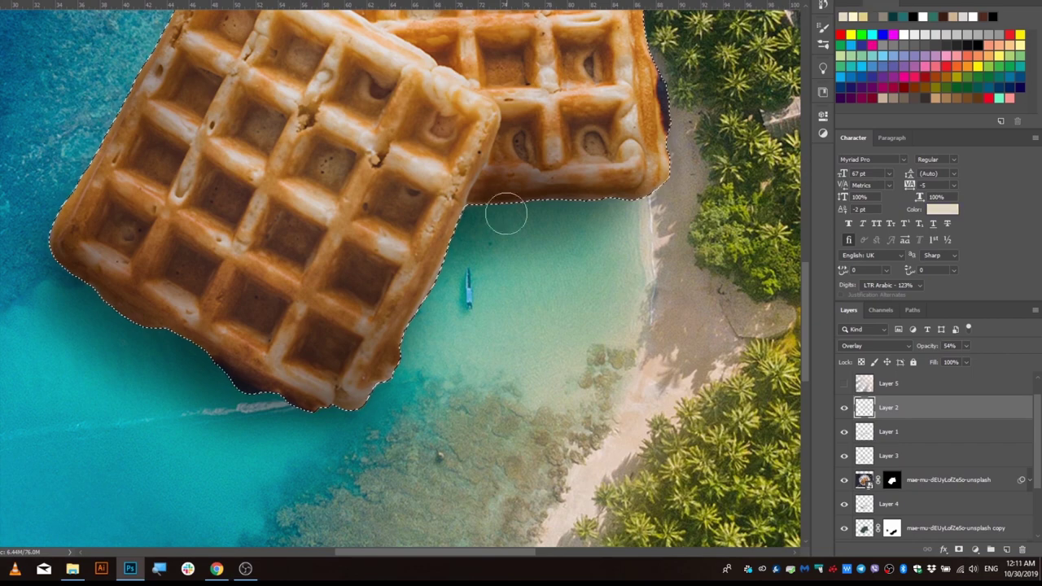
# - Paint soft highlight strokes along the waffle edges, adjusting the brush to about 126 px
pyautogui.moveTo(473, 169); pyautogui.dragTo(441, 235)
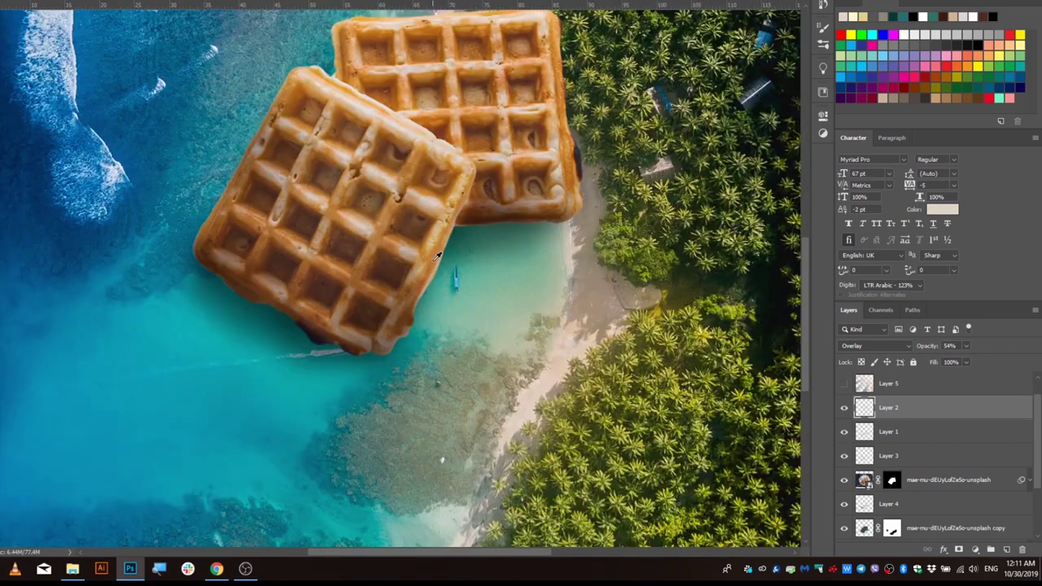
pyautogui.scroll(-3, 438, 255)
pyautogui.scroll(5, 437, 255)
pyautogui.scroll(-2, 438, 255)
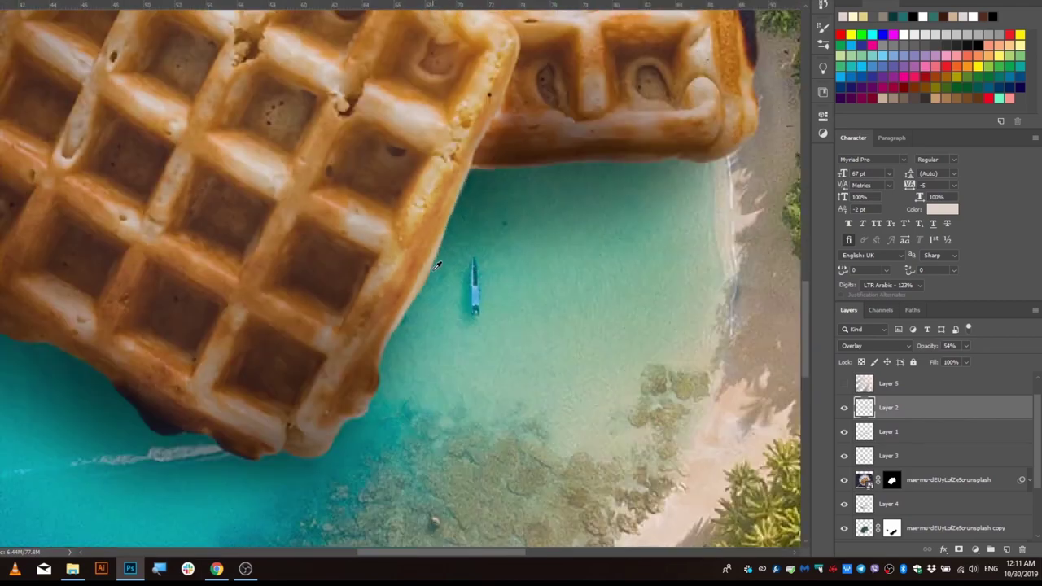
pyautogui.scroll(-2, 433, 266)
pyautogui.scroll(-1, 434, 266)
pyautogui.scroll(2, 434, 266)
pyautogui.scroll(3, 445, 322)
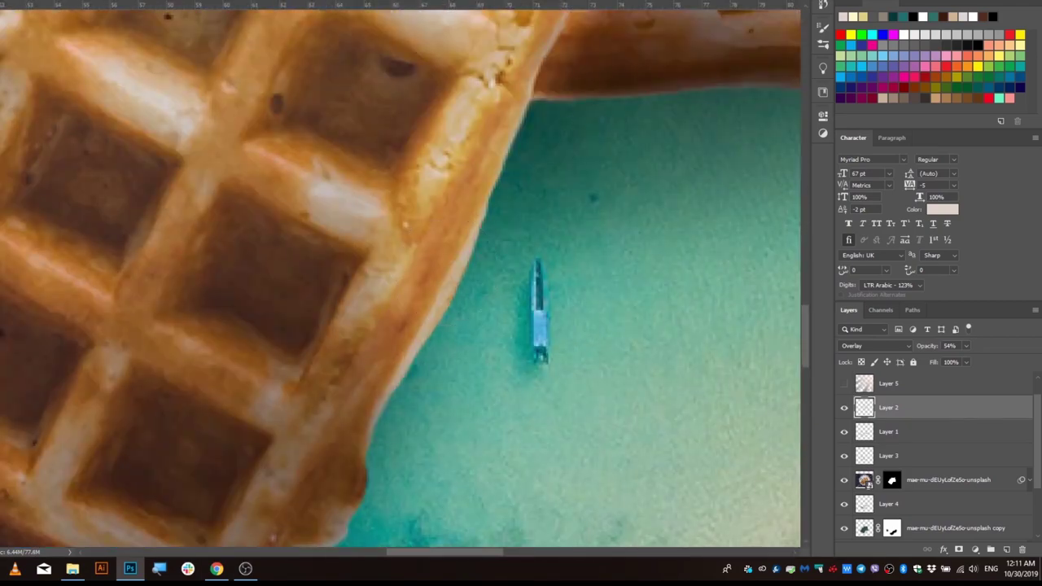
pyautogui.moveTo(489, 233); pyautogui.dragTo(456, 232)
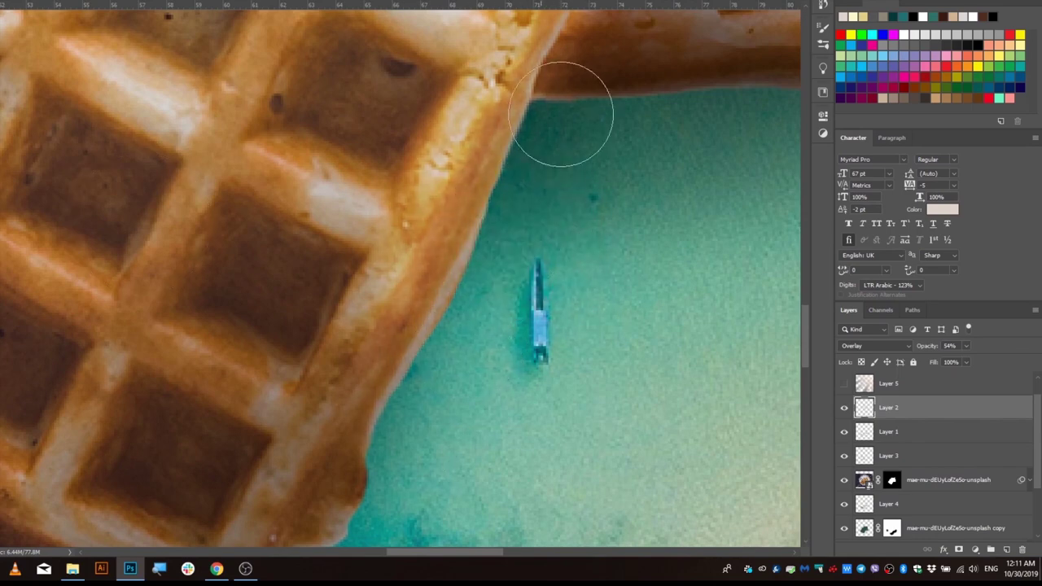
pyautogui.moveTo(573, 151)
pyautogui.mouseDown()
pyautogui.moveTo(523, 354)
pyautogui.moveTo(619, 164)
pyautogui.mouseUp()
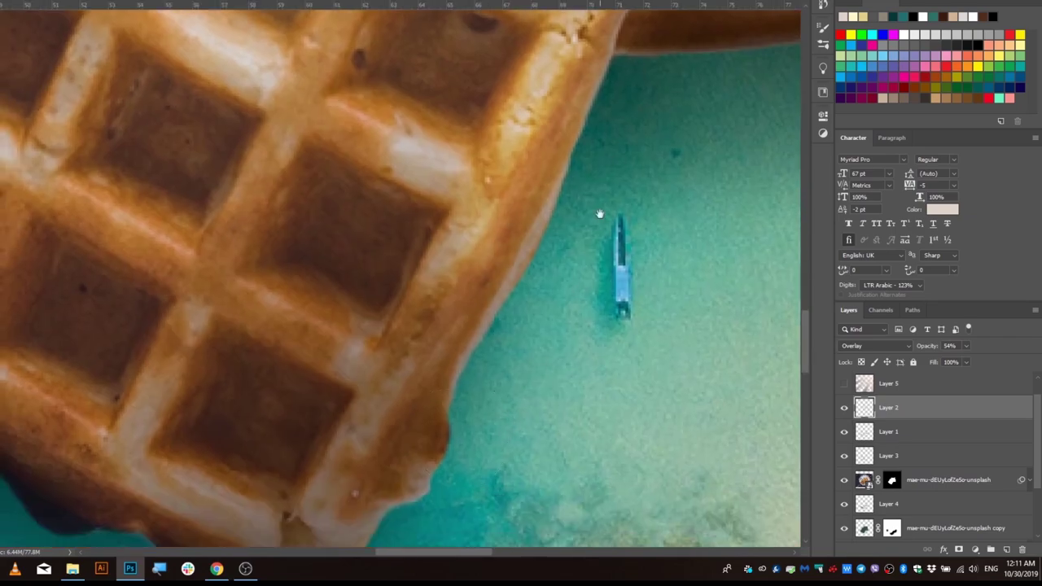
pyautogui.moveTo(599, 213); pyautogui.dragTo(510, 317)
pyautogui.scroll(-2, 539, 299)
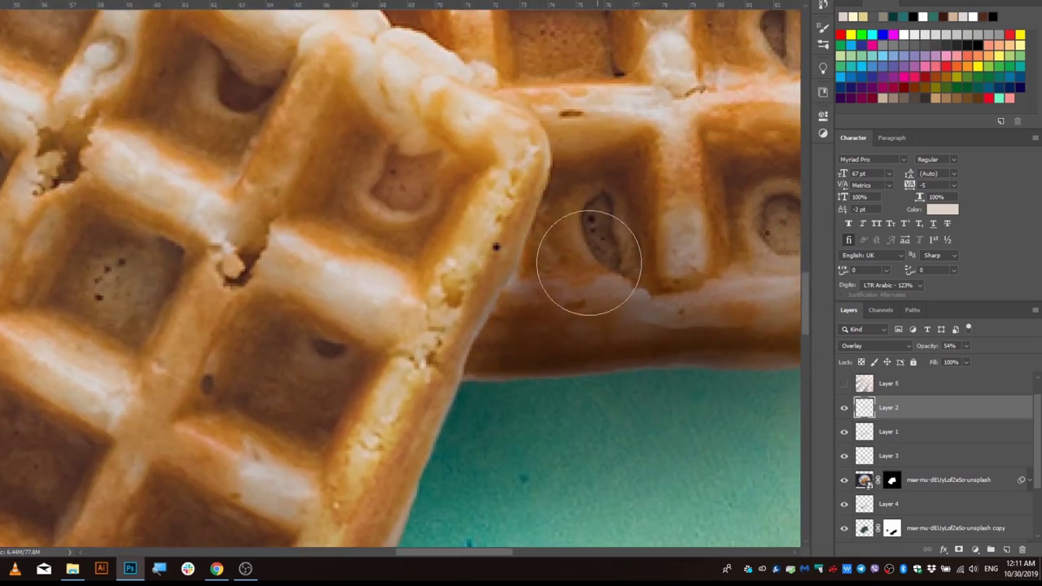
pyautogui.scroll(-5, 586, 261)
pyautogui.scroll(-4, 381, 311)
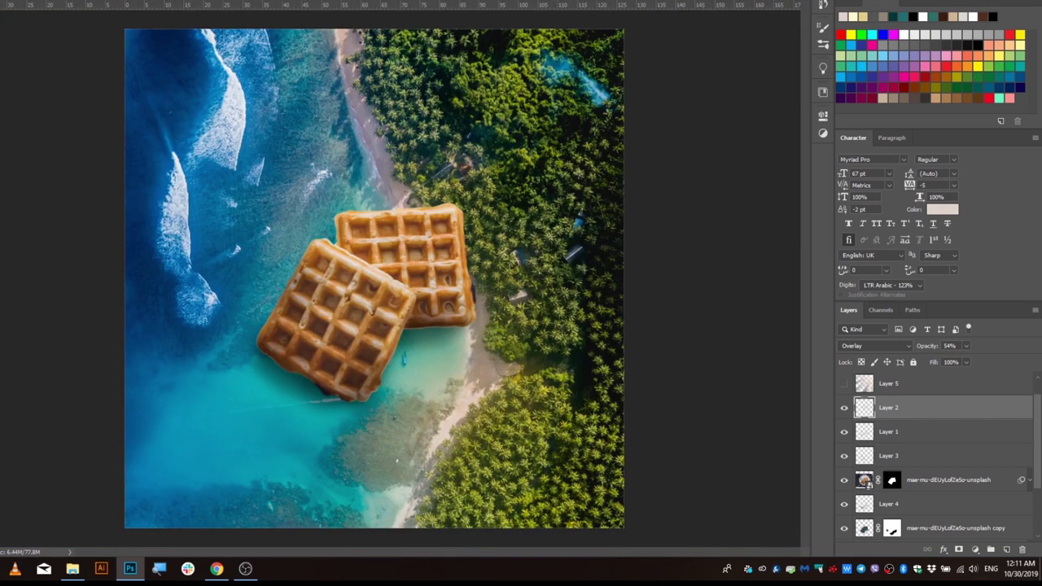
# - Browse the File menu's export options and close them without exporting
pyautogui.hotkey('alt', 'f')
pyautogui.press('Right')
pyautogui.press('Escape')
pyautogui.press('Escape')
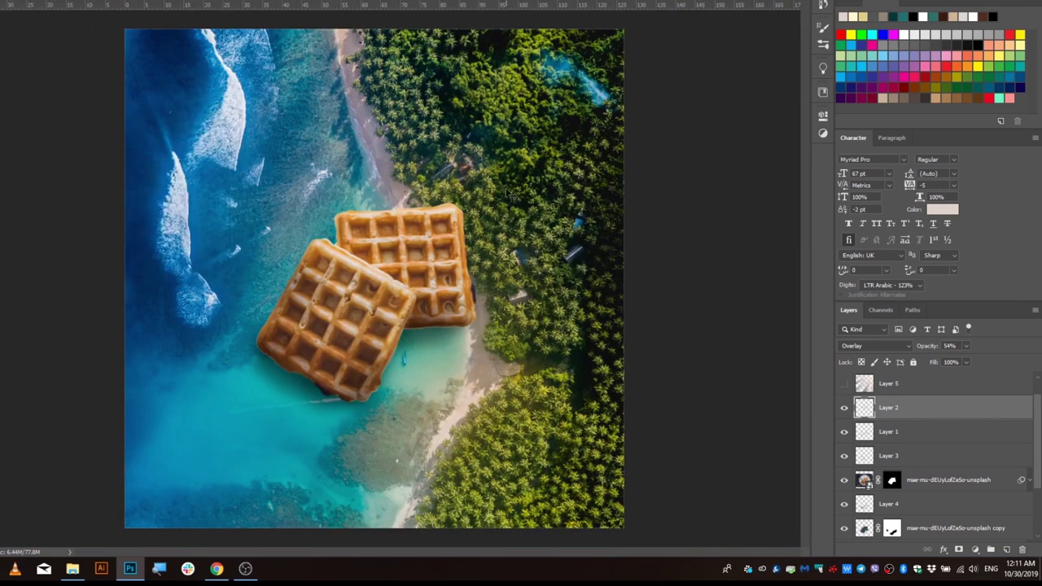